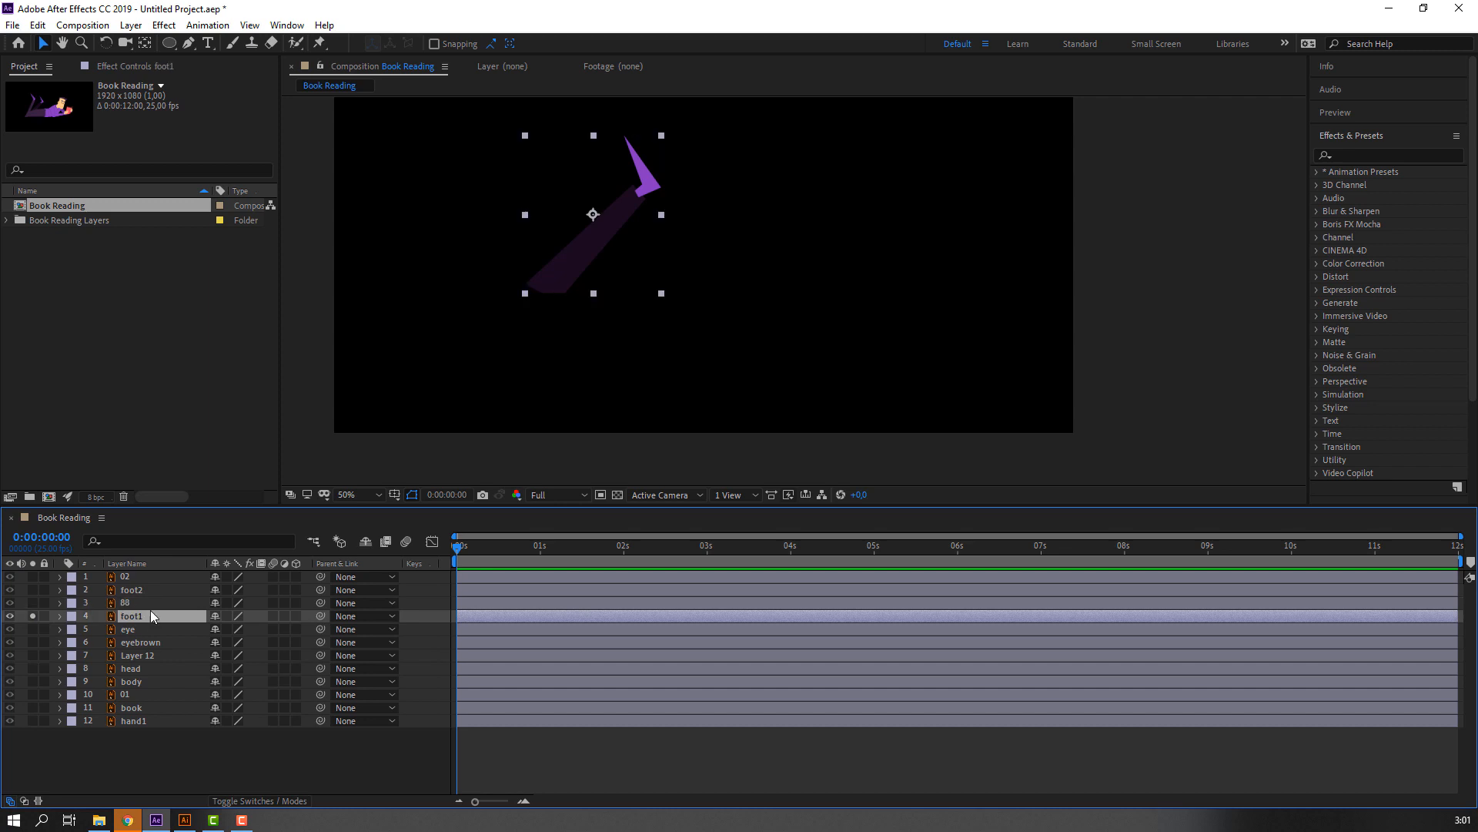
Move the foot1 layer's anchor point to the lower end of the leg and turn off its solo.
{"action": "key", "text": "y"}
{"action": "left_click_drag", "start_coordinate": [593, 214], "coordinate": [555, 291]}
{"action": "key", "text": "v"}
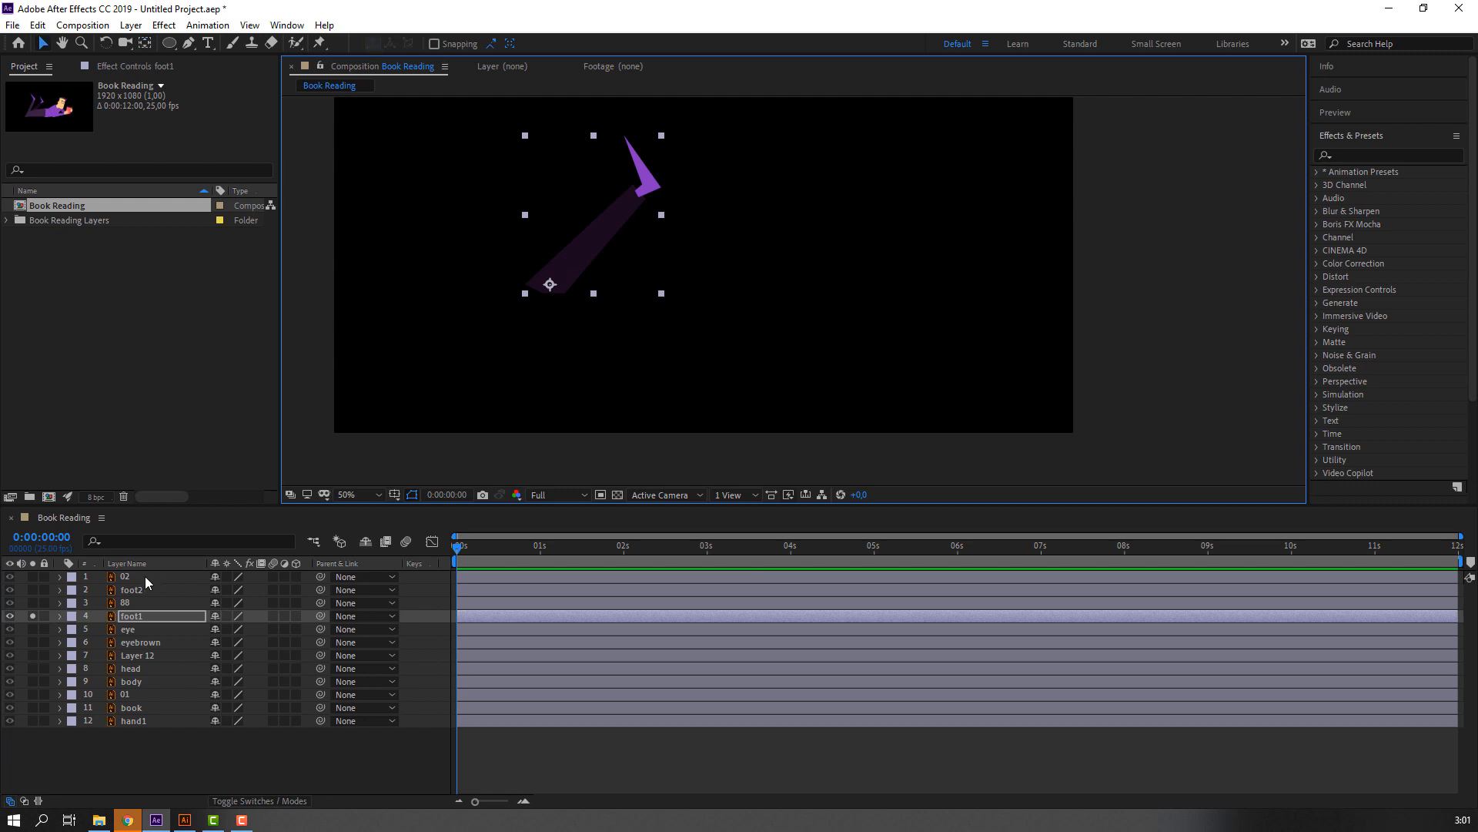
{"action": "left_click", "coordinate": [33, 616]}
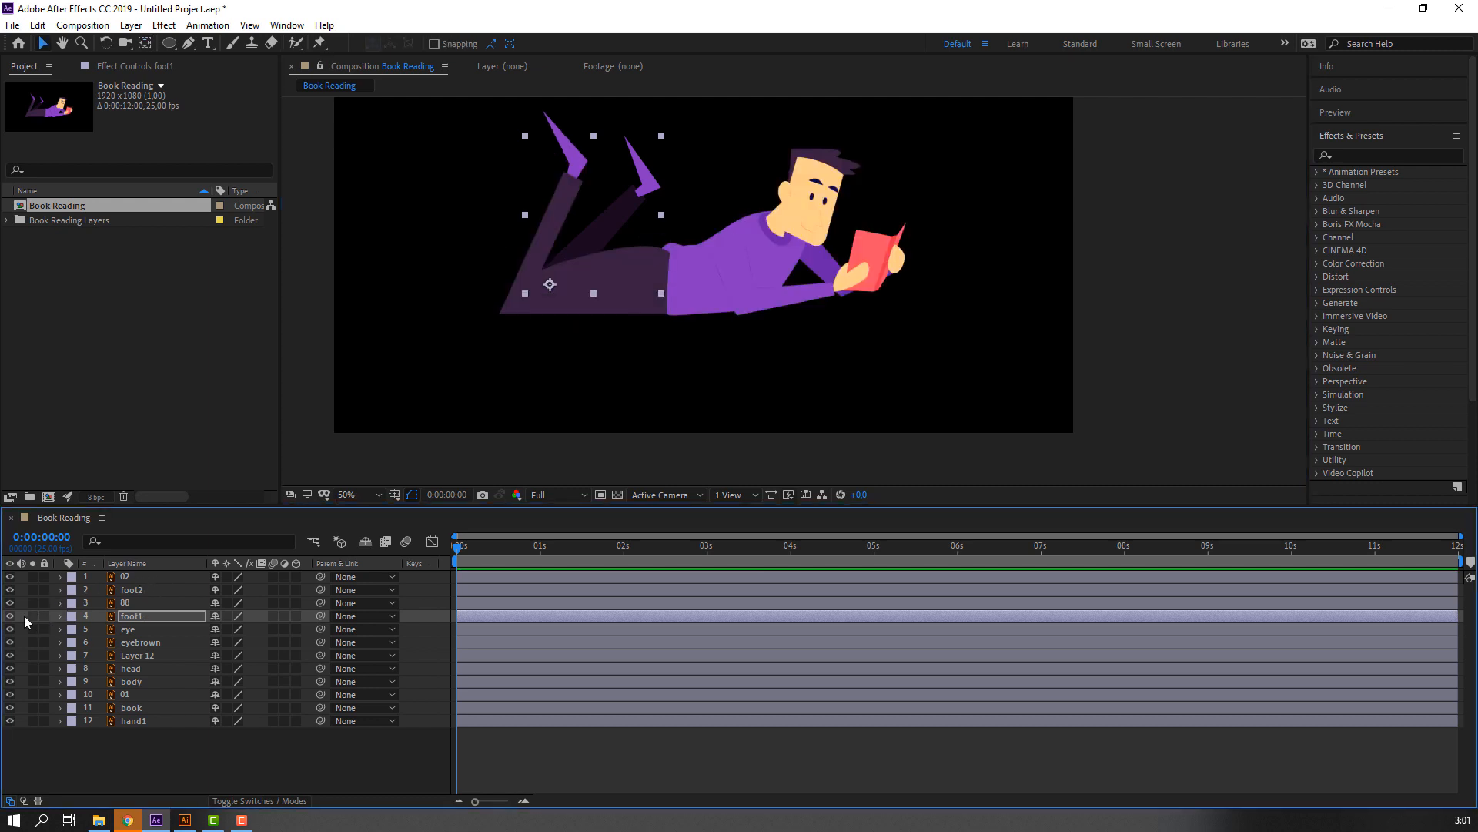
{"action": "left_click", "coordinate": [31, 616]}
{"action": "left_click", "coordinate": [30, 616]}
Move the head layer above Layer 12 in the layer stack.
{"action": "left_click", "coordinate": [114, 631]}
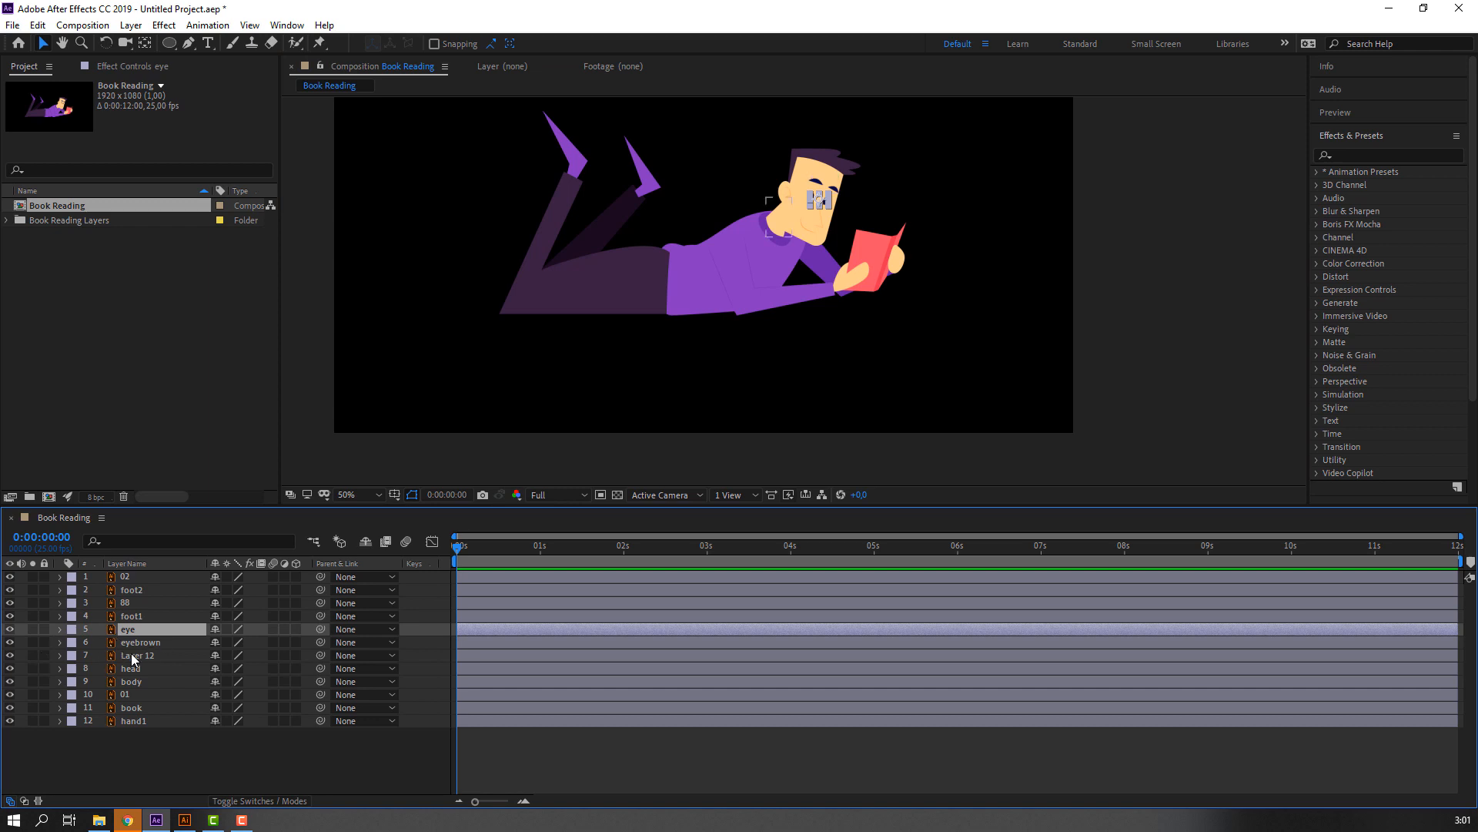
{"action": "left_click", "coordinate": [131, 669]}
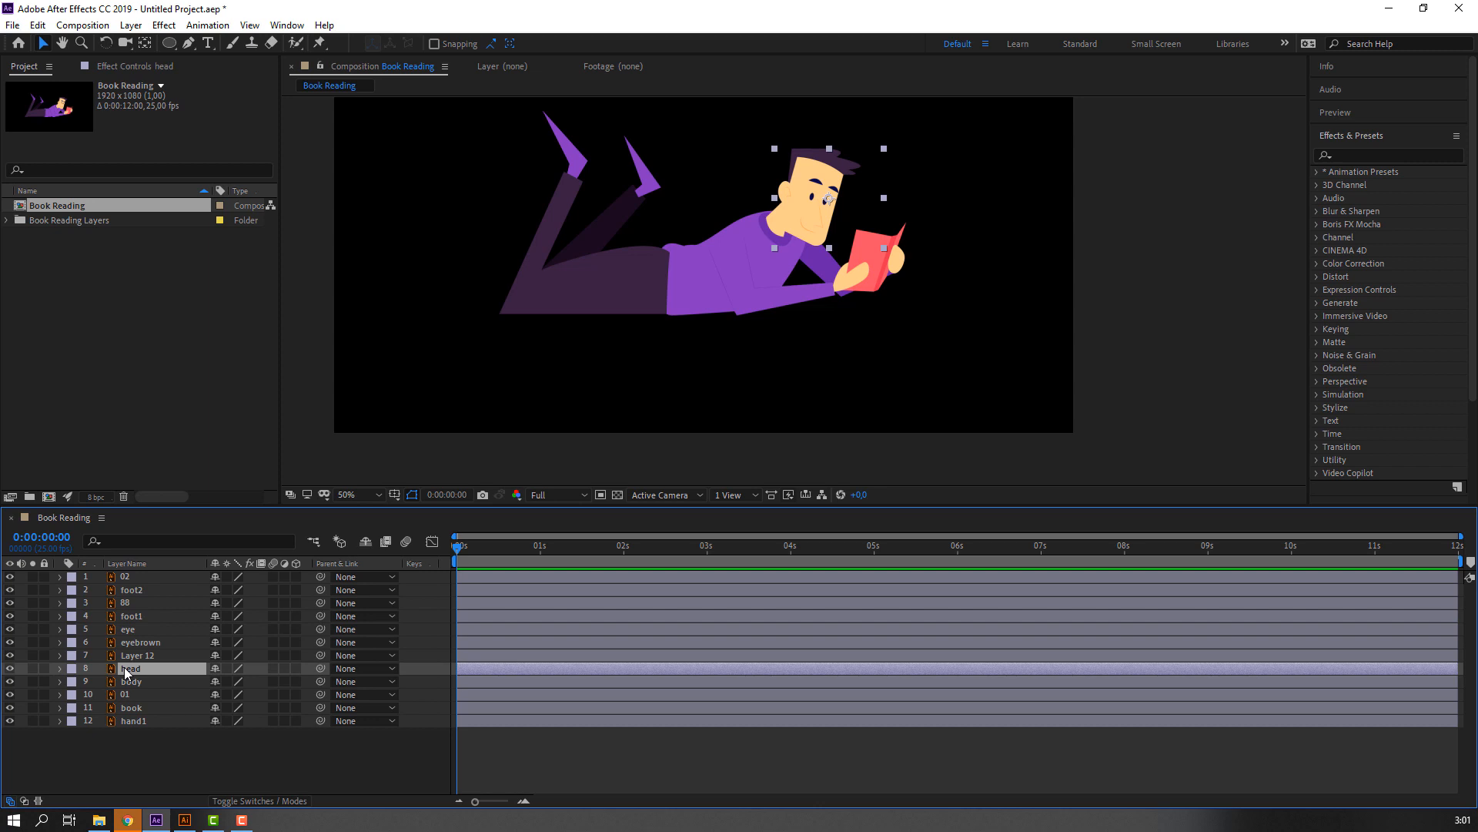
{"action": "left_click_drag", "start_coordinate": [128, 672], "coordinate": [157, 665]}
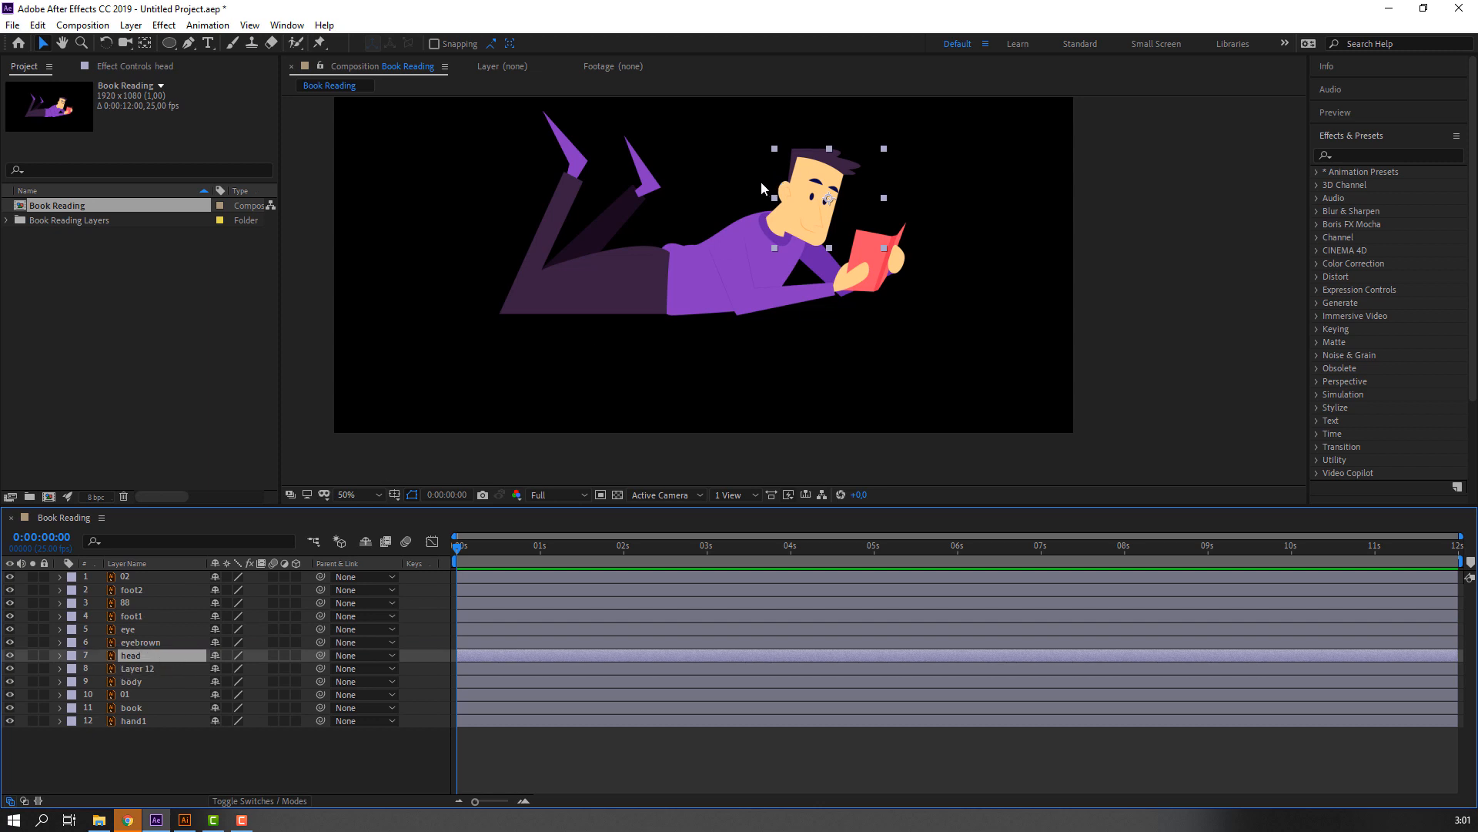
Isolate the head layer, move its anchor point to the underside of the jaw, and show all layers again.
{"action": "scroll", "coordinate": [761, 182], "scroll_direction": "up", "scroll_amount": 2}
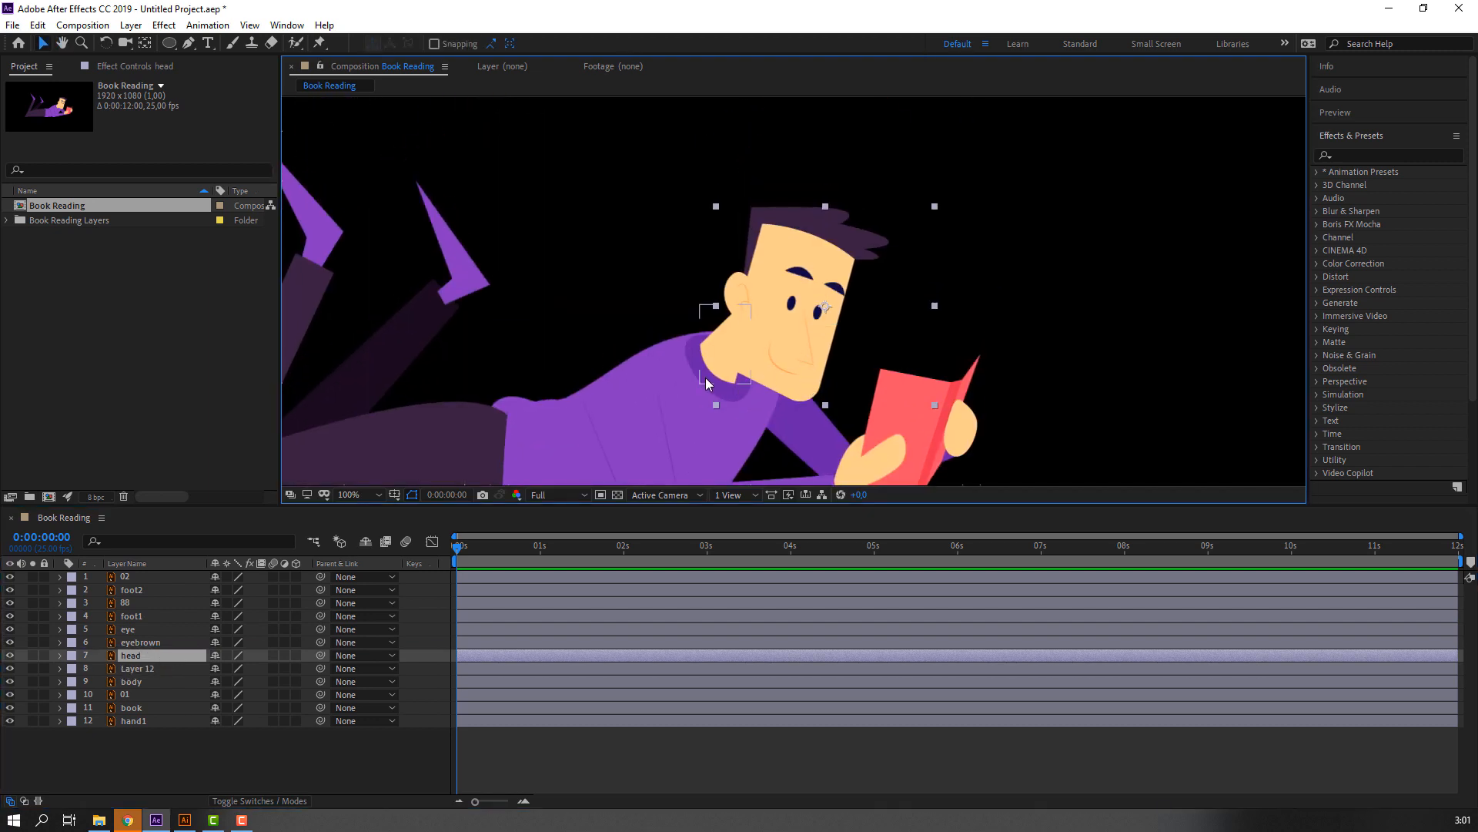
{"action": "left_click_drag", "start_coordinate": [699, 371], "coordinate": [711, 316]}
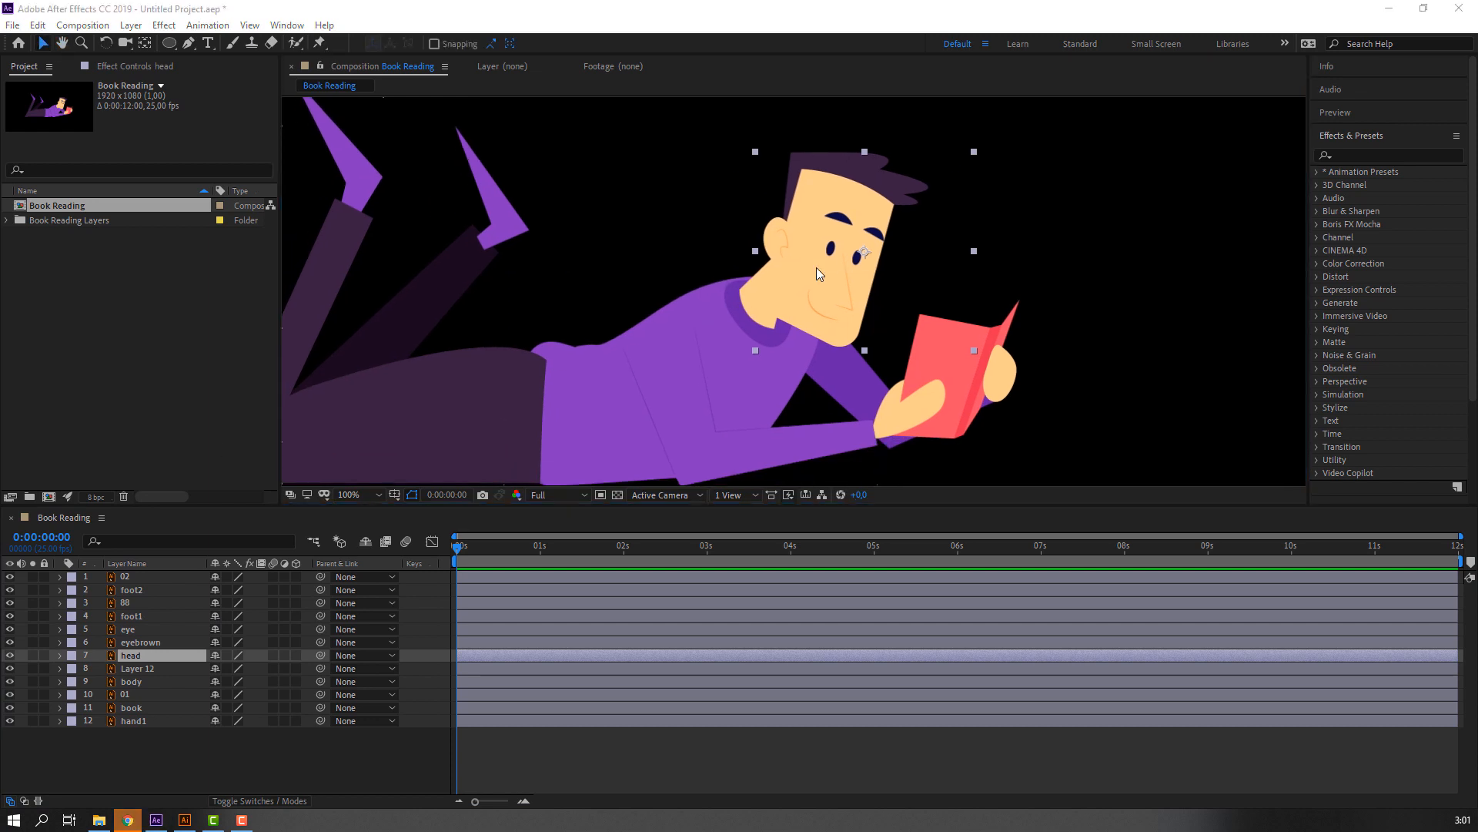
{"action": "left_click_drag", "start_coordinate": [817, 266], "coordinate": [825, 245]}
{"action": "left_click", "coordinate": [33, 655]}
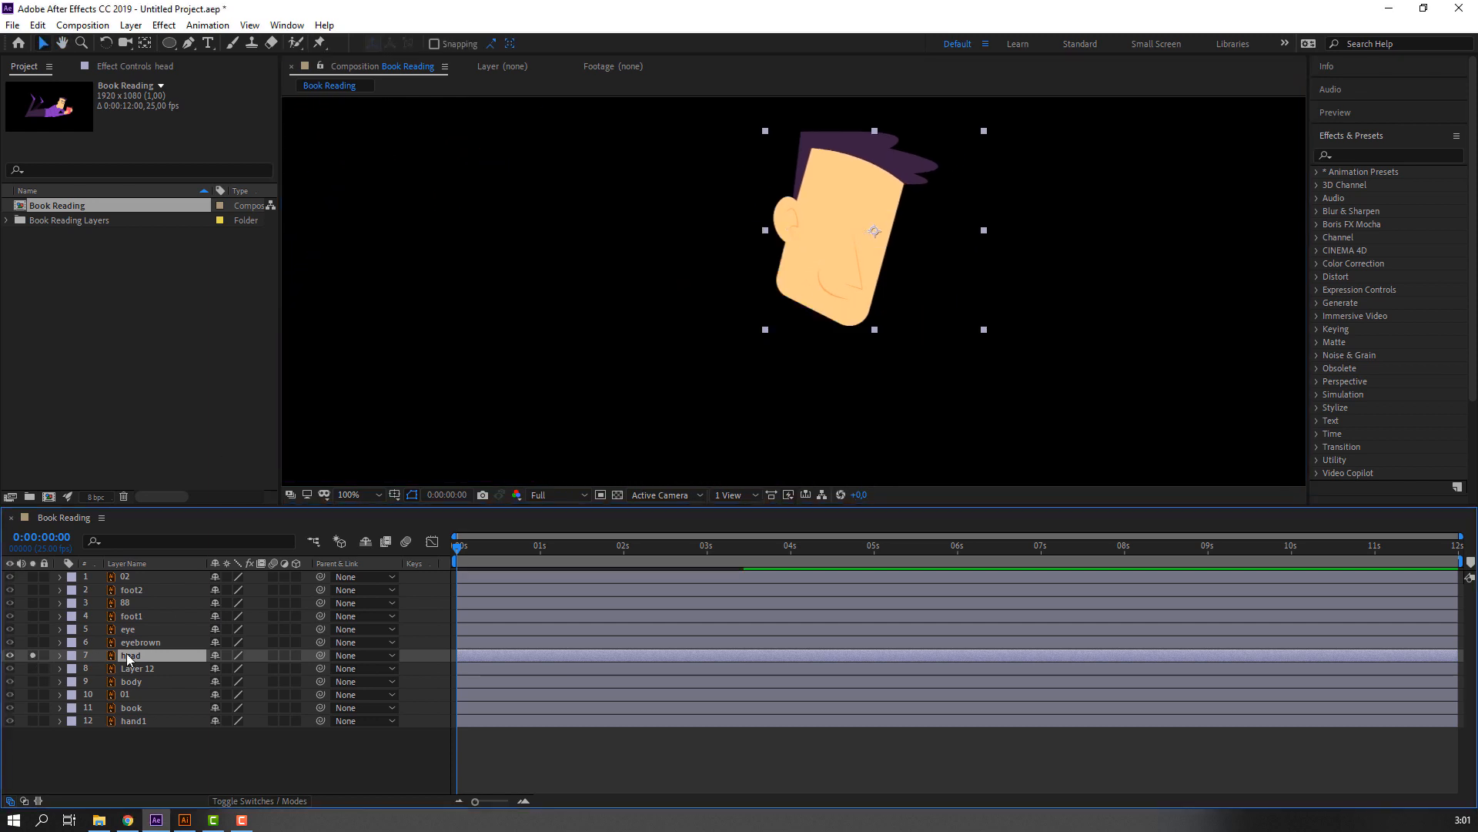
{"action": "left_click", "coordinate": [145, 43]}
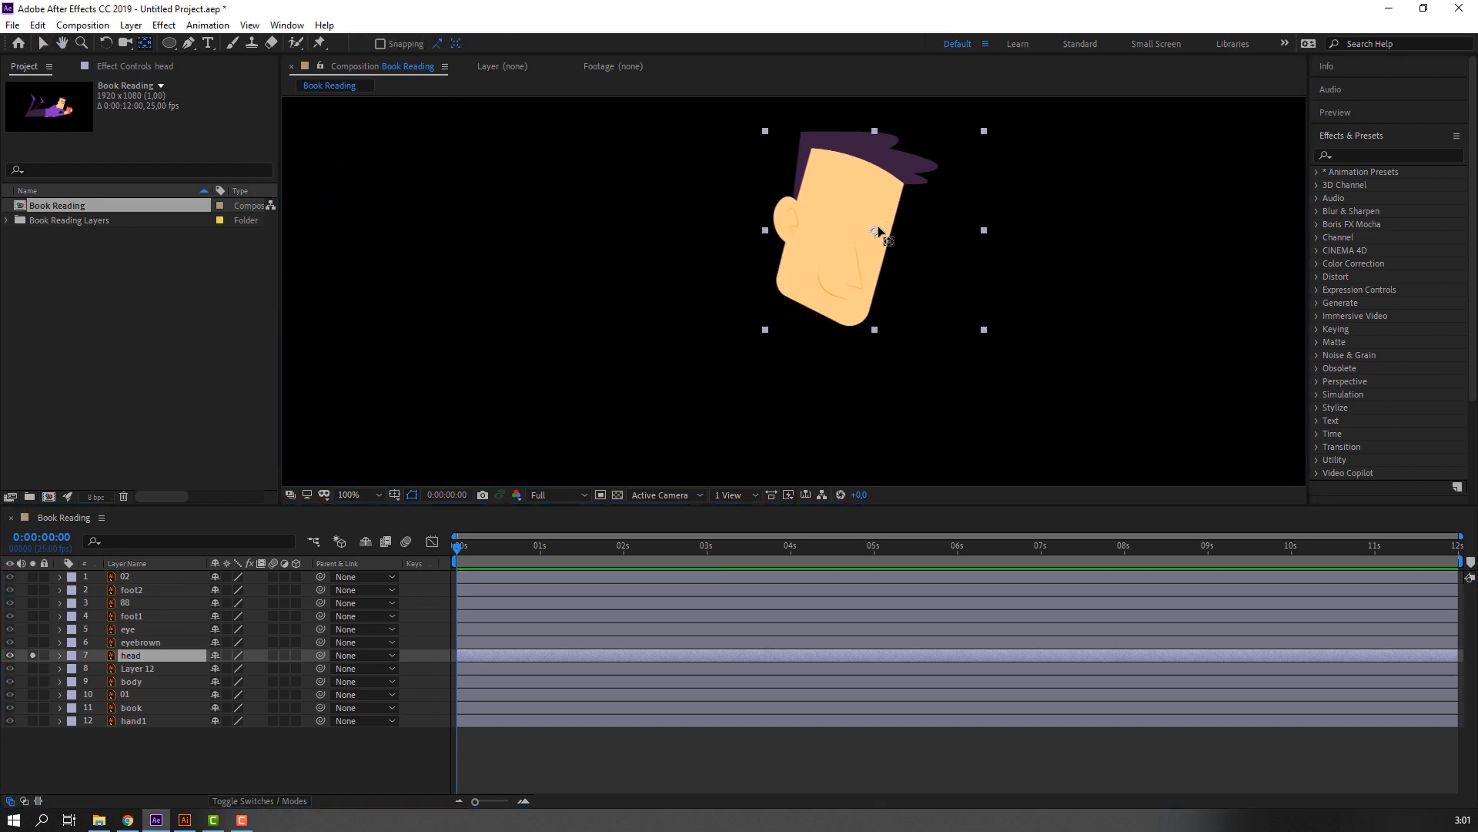
{"action": "left_click_drag", "start_coordinate": [877, 231], "coordinate": [810, 302]}
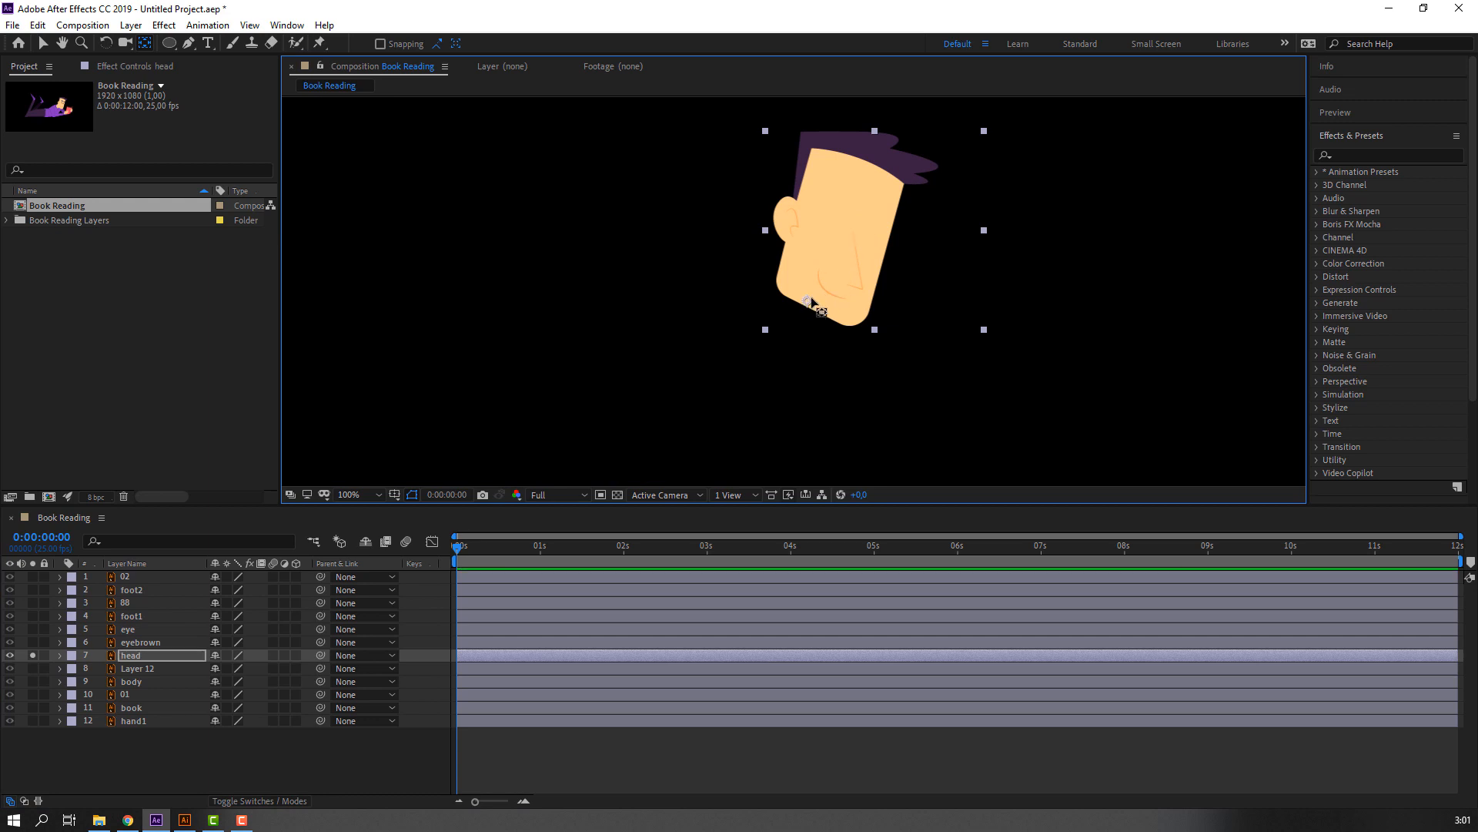
{"action": "left_click", "coordinate": [48, 44]}
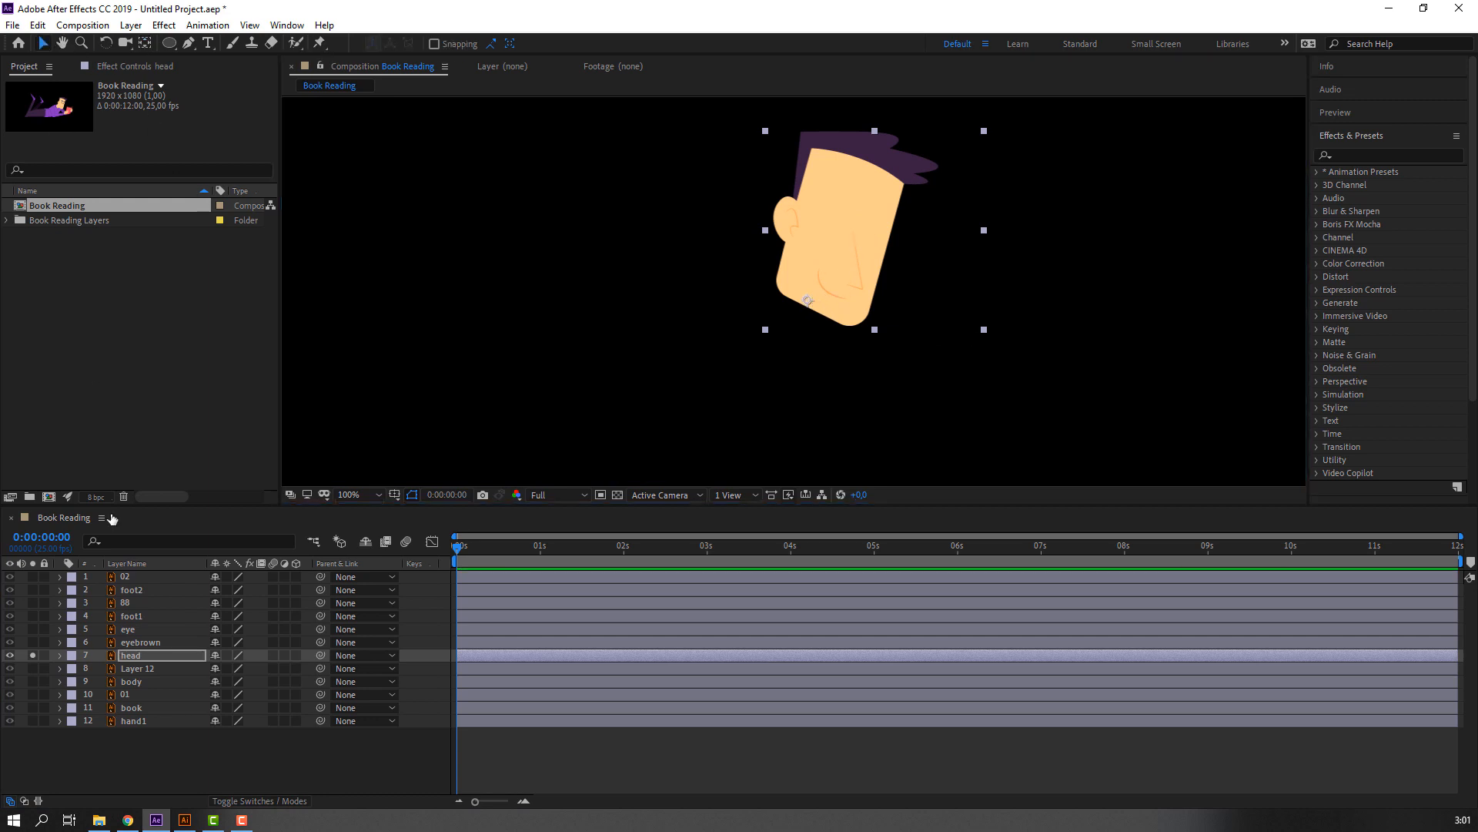
{"action": "left_click", "coordinate": [32, 655]}
Parent the eye and eyebrown layers to the head layer.
{"action": "left_click", "coordinate": [140, 630]}
{"action": "left_click", "coordinate": [139, 642], "text": "shift"}
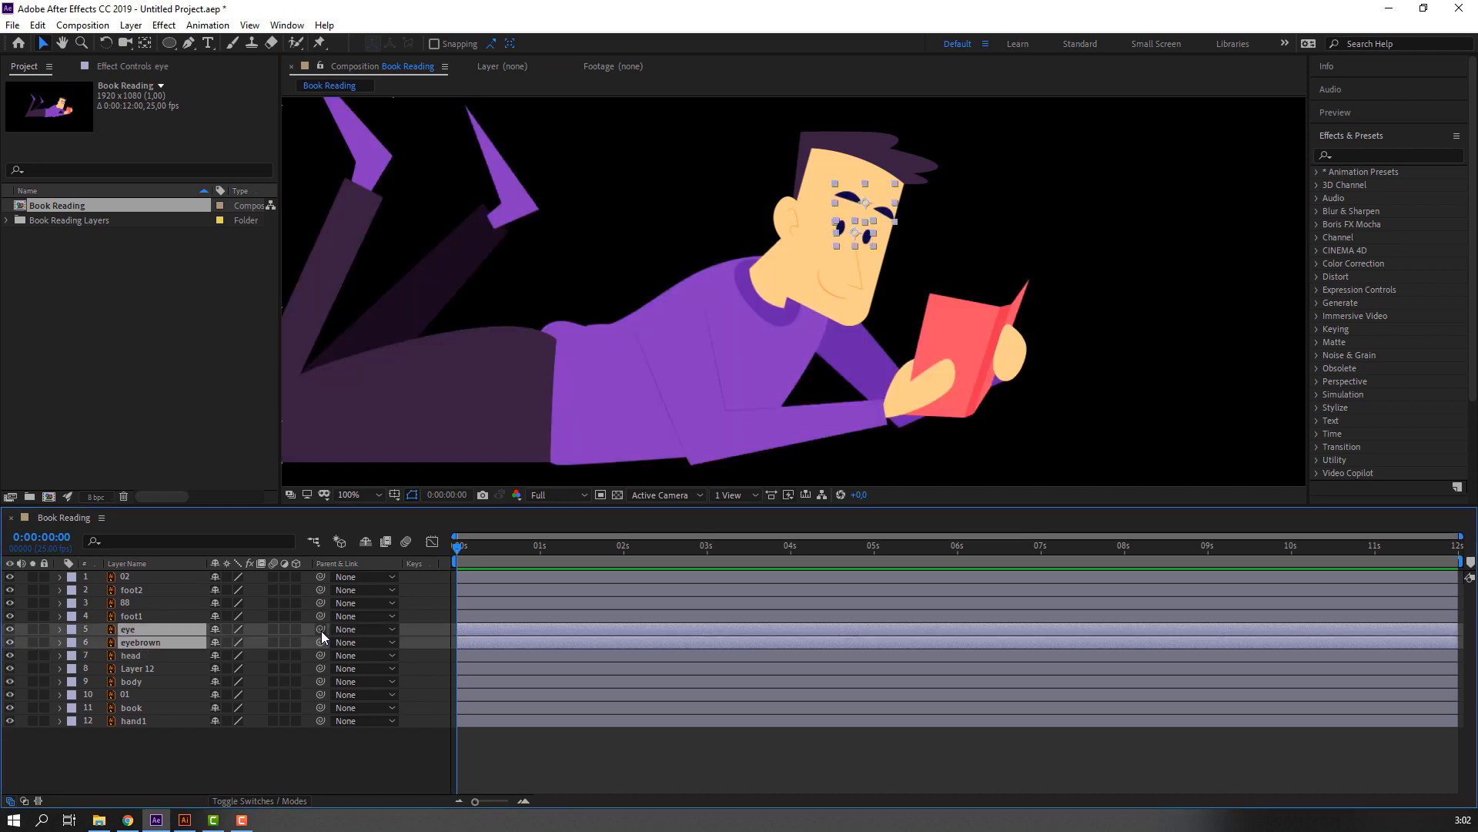
{"action": "left_click_drag", "start_coordinate": [321, 630], "coordinate": [130, 656]}
Try rotating the head layer to check that the eyes and eyebrows follow, and undo the rotation.
{"action": "left_click", "coordinate": [80, 656]}
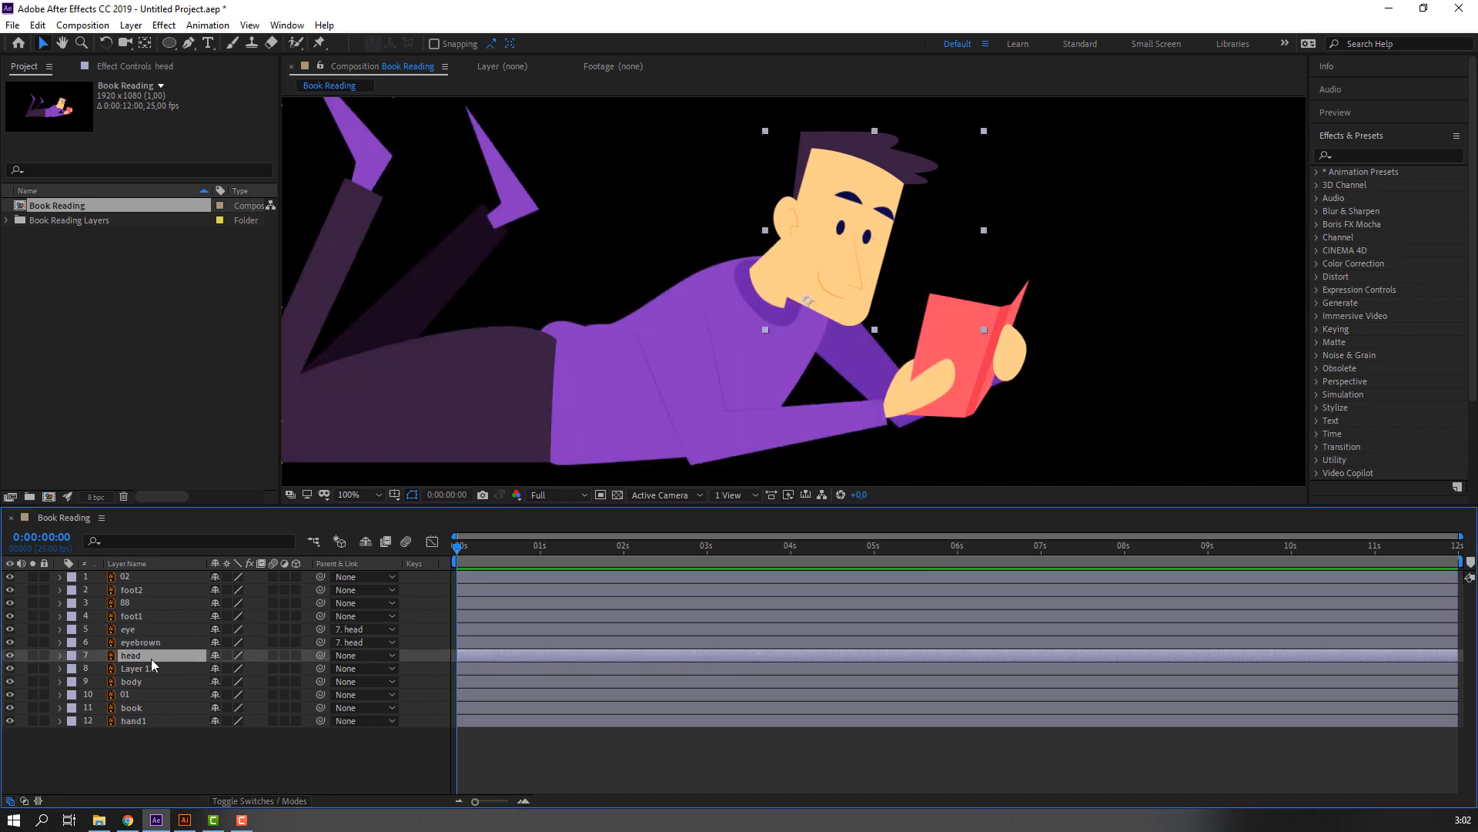
{"action": "key", "text": "r"}
{"action": "left_click_drag", "start_coordinate": [228, 669], "coordinate": [239, 669]}
{"action": "key", "text": "ctrl+z"}
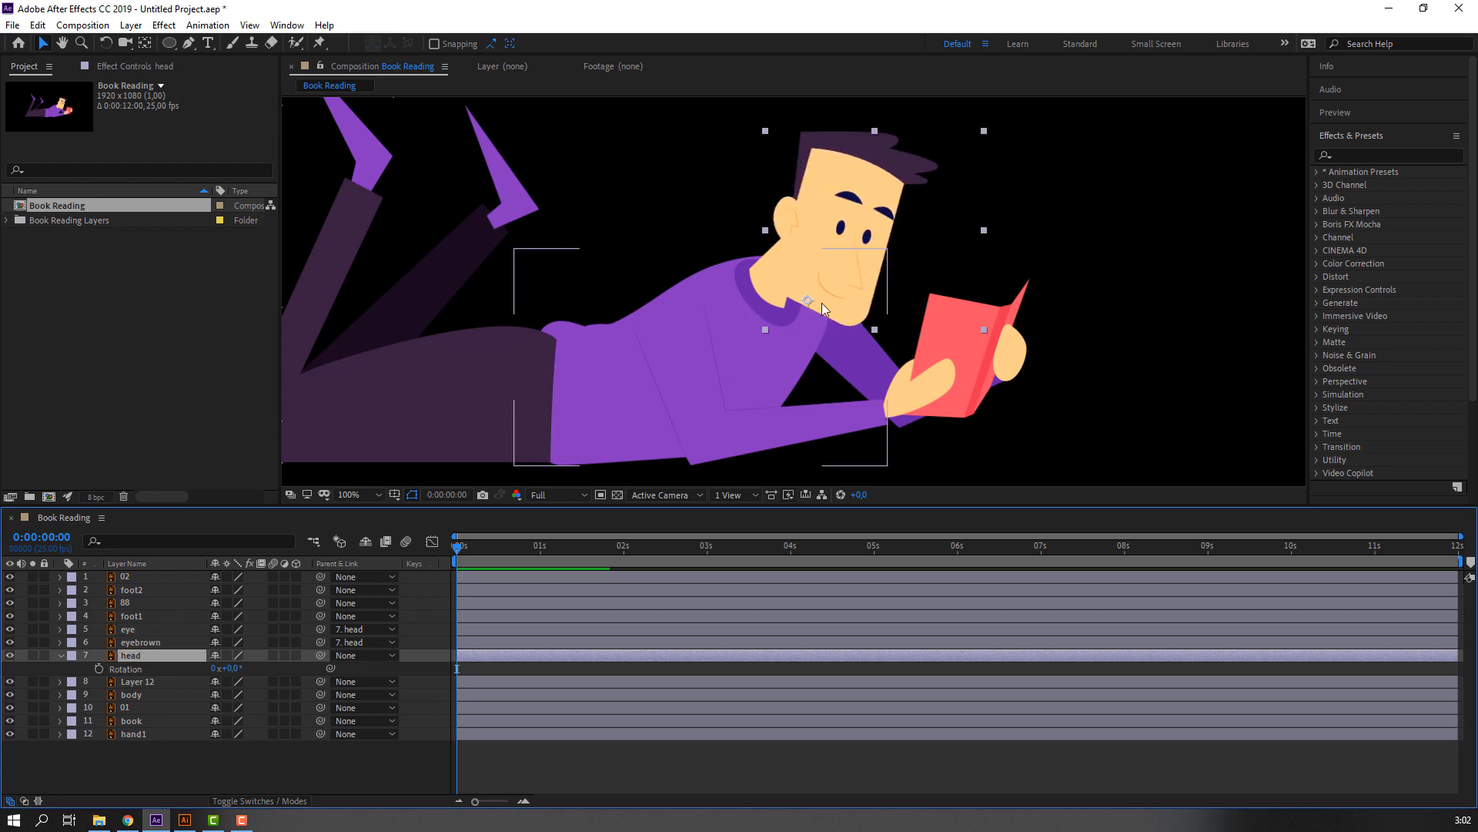
Reposition the head slightly up and back on the neck, then test its rotation and undo only that test.
{"action": "left_click_drag", "start_coordinate": [808, 296], "coordinate": [782, 267]}
{"action": "left_click_drag", "start_coordinate": [224, 668], "coordinate": [225, 667]}
{"action": "key", "text": "ctrl+z"}
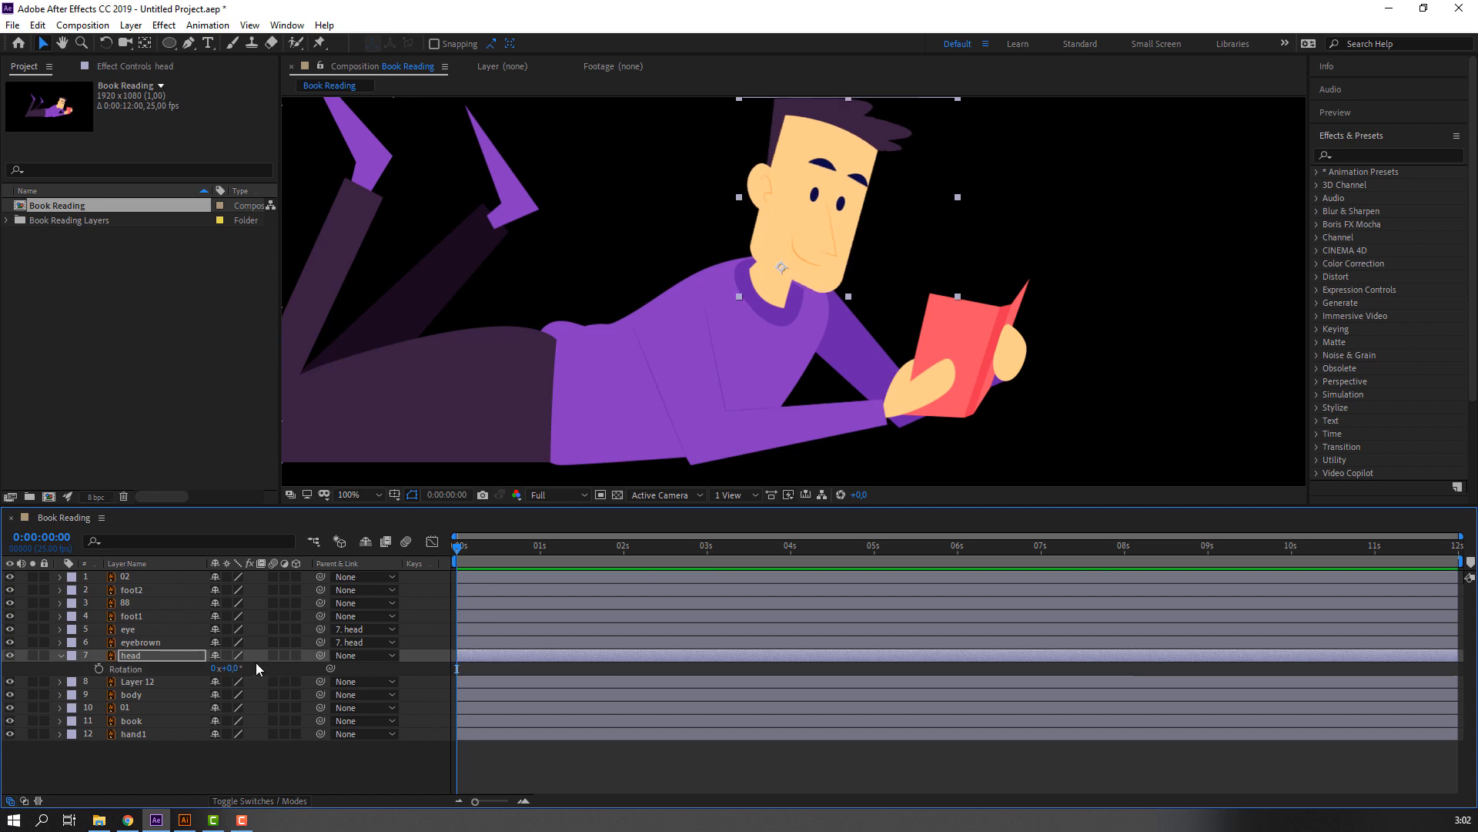
{"action": "left_click", "coordinate": [61, 656]}
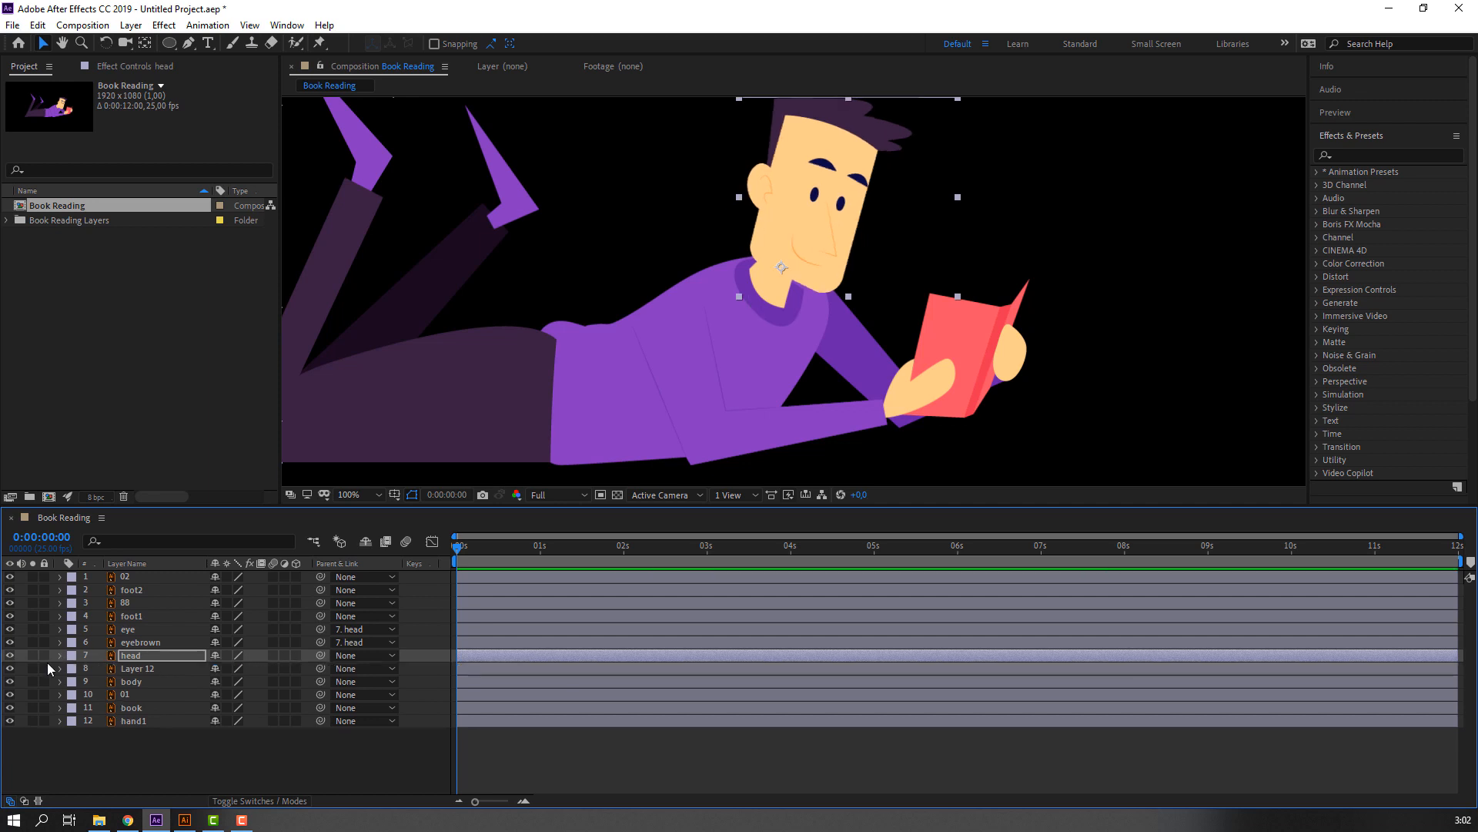
Isolate layer 01, move its anchor point to the lower end of the hand, and show all layers again.
{"action": "left_click", "coordinate": [137, 668]}
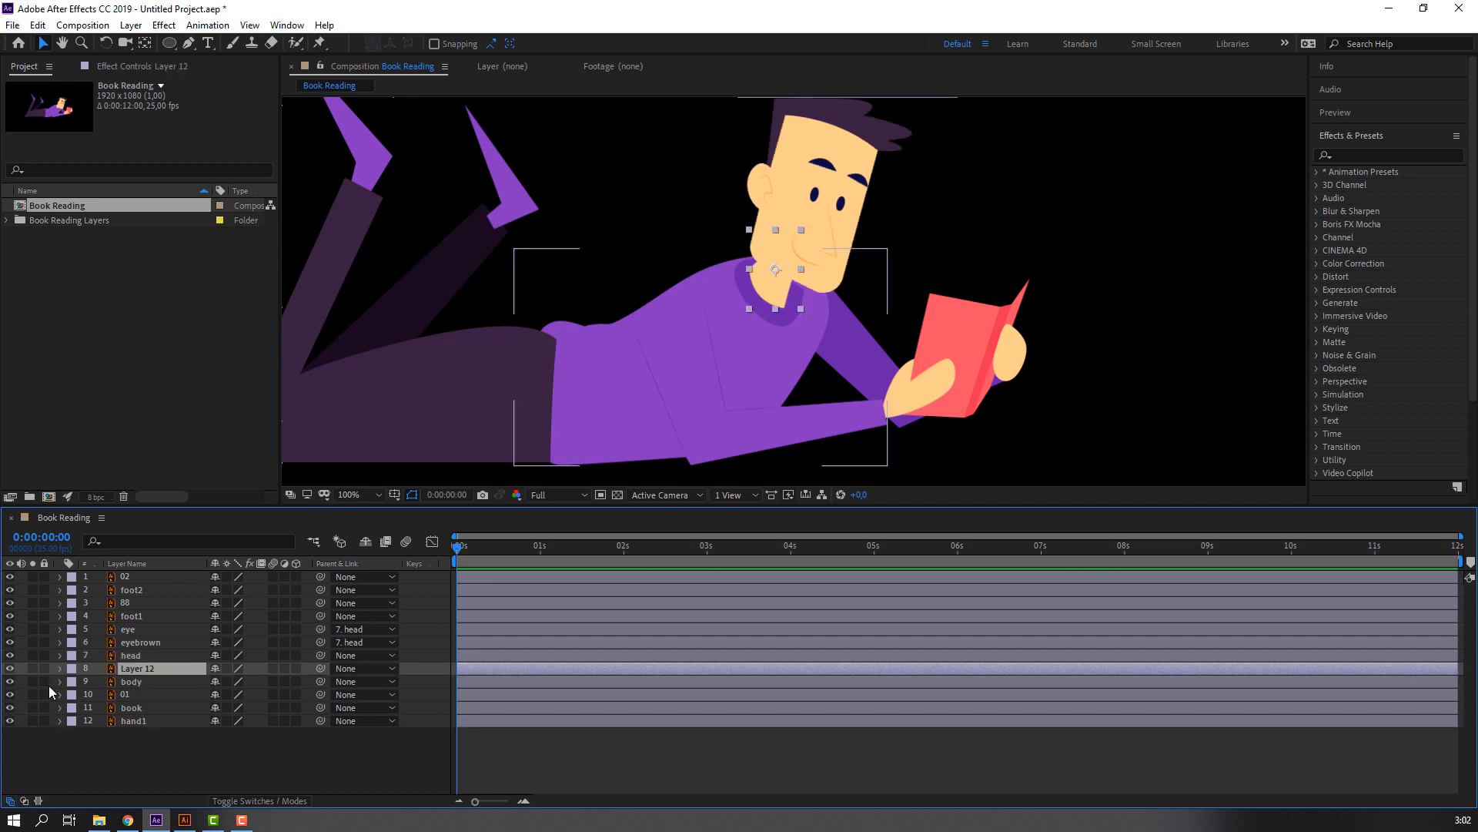
{"action": "left_click", "coordinate": [126, 683]}
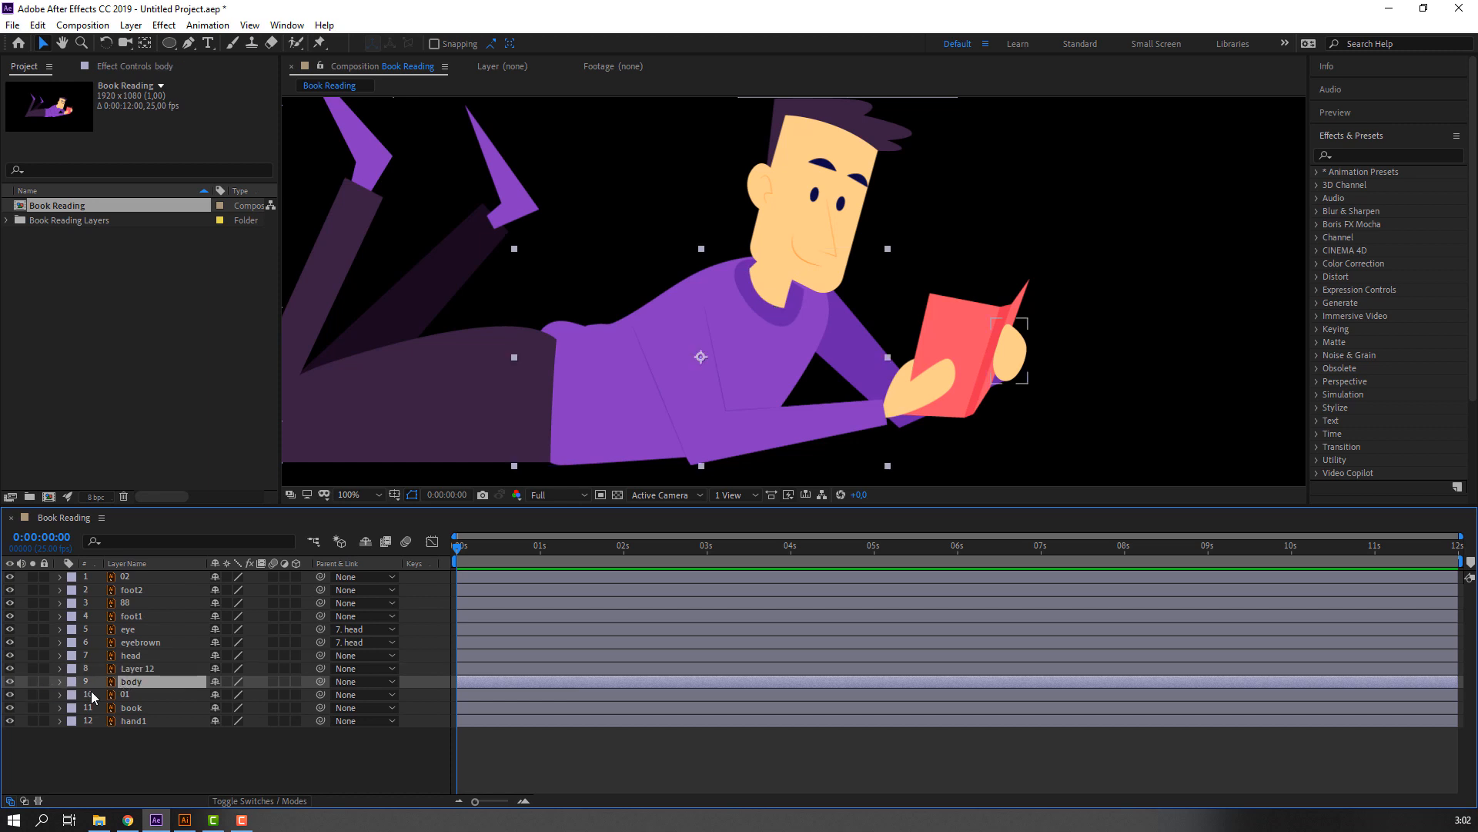
{"action": "left_click", "coordinate": [92, 696]}
{"action": "left_click", "coordinate": [32, 694]}
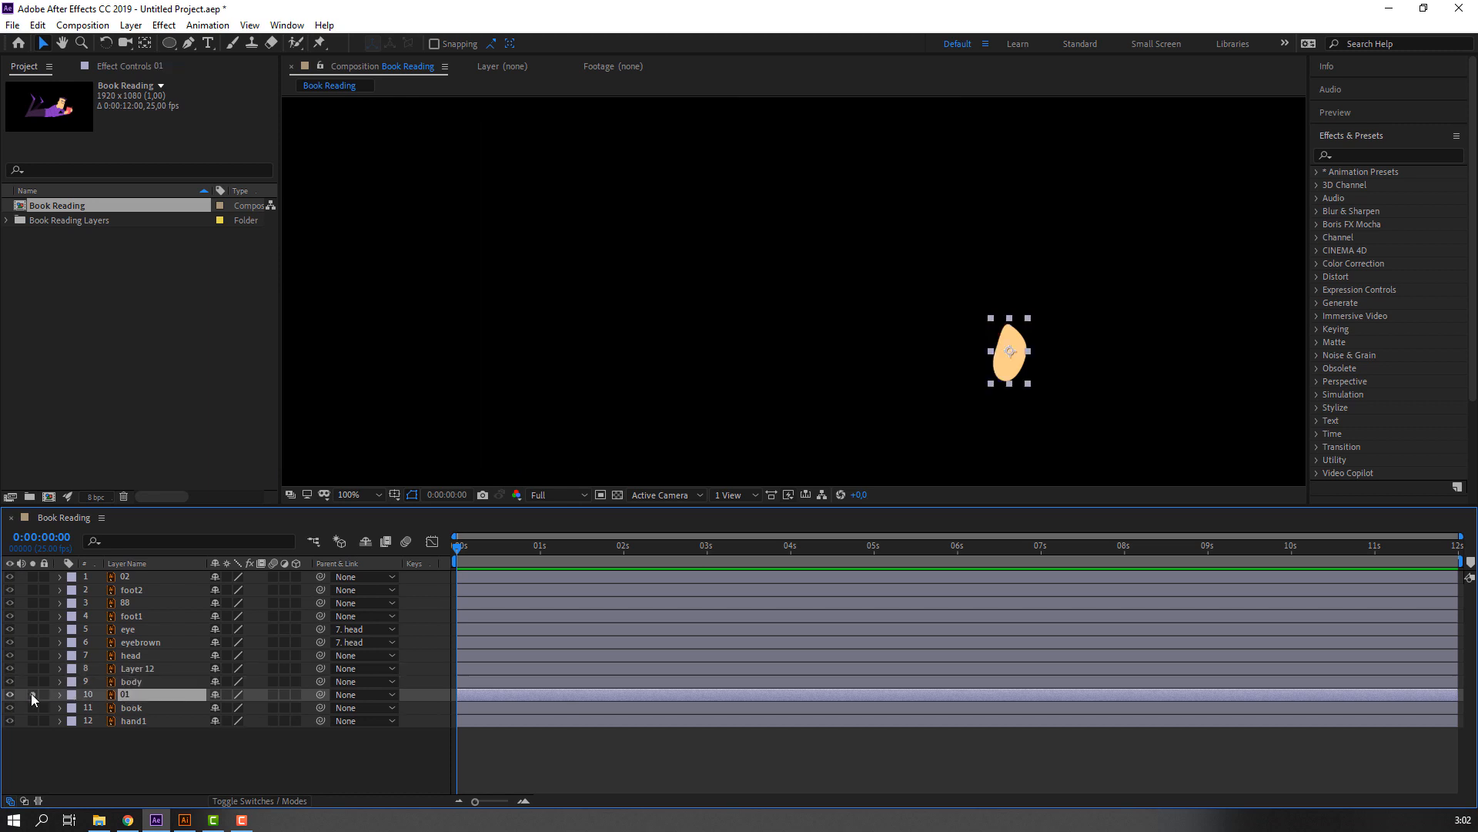
{"action": "scroll", "coordinate": [1001, 323], "scroll_direction": "up", "scroll_amount": 4}
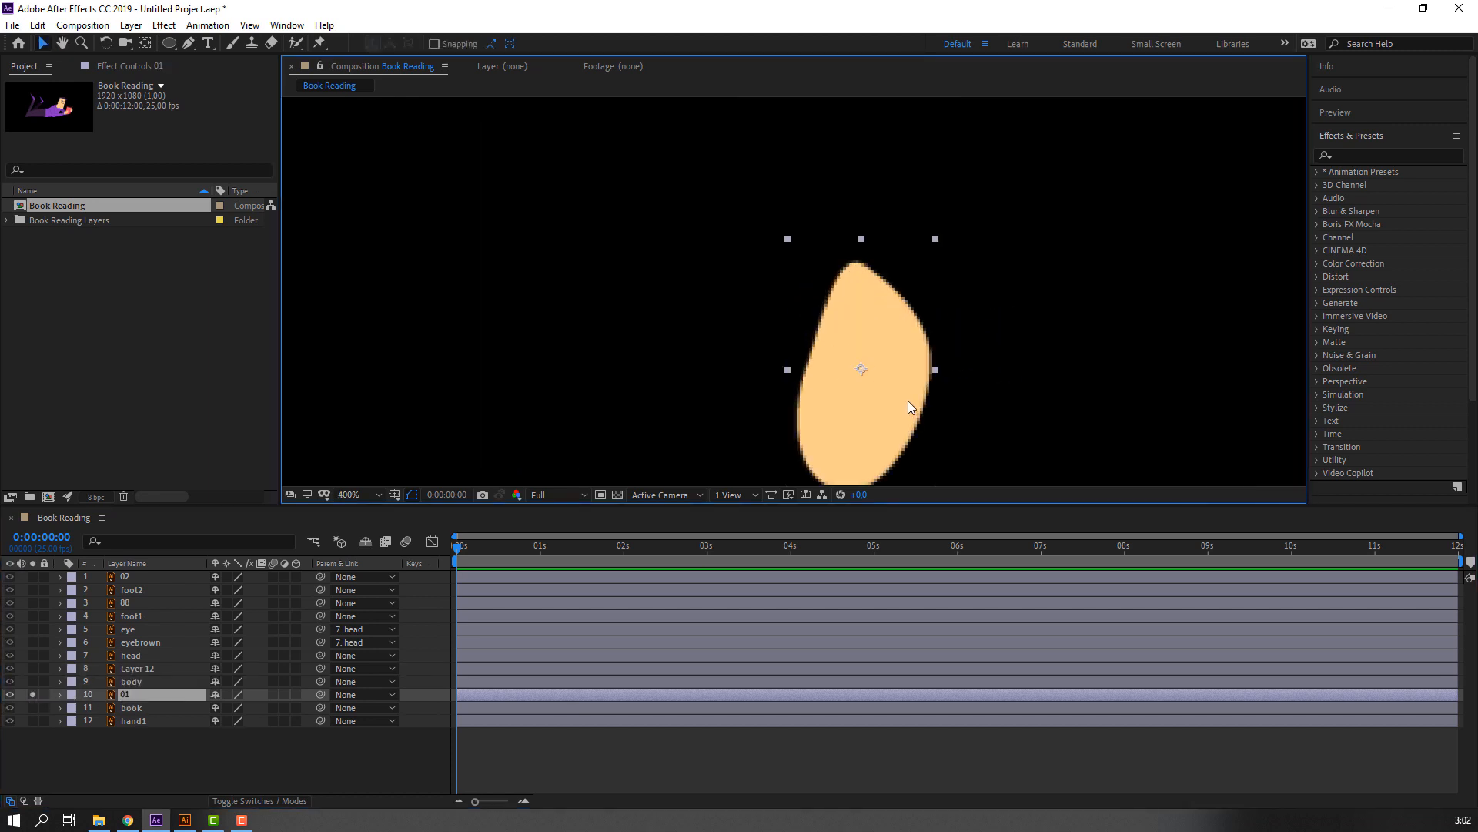
{"action": "left_click_drag", "start_coordinate": [908, 401], "coordinate": [740, 368]}
{"action": "left_click", "coordinate": [147, 46]}
{"action": "left_click", "coordinate": [44, 44]}
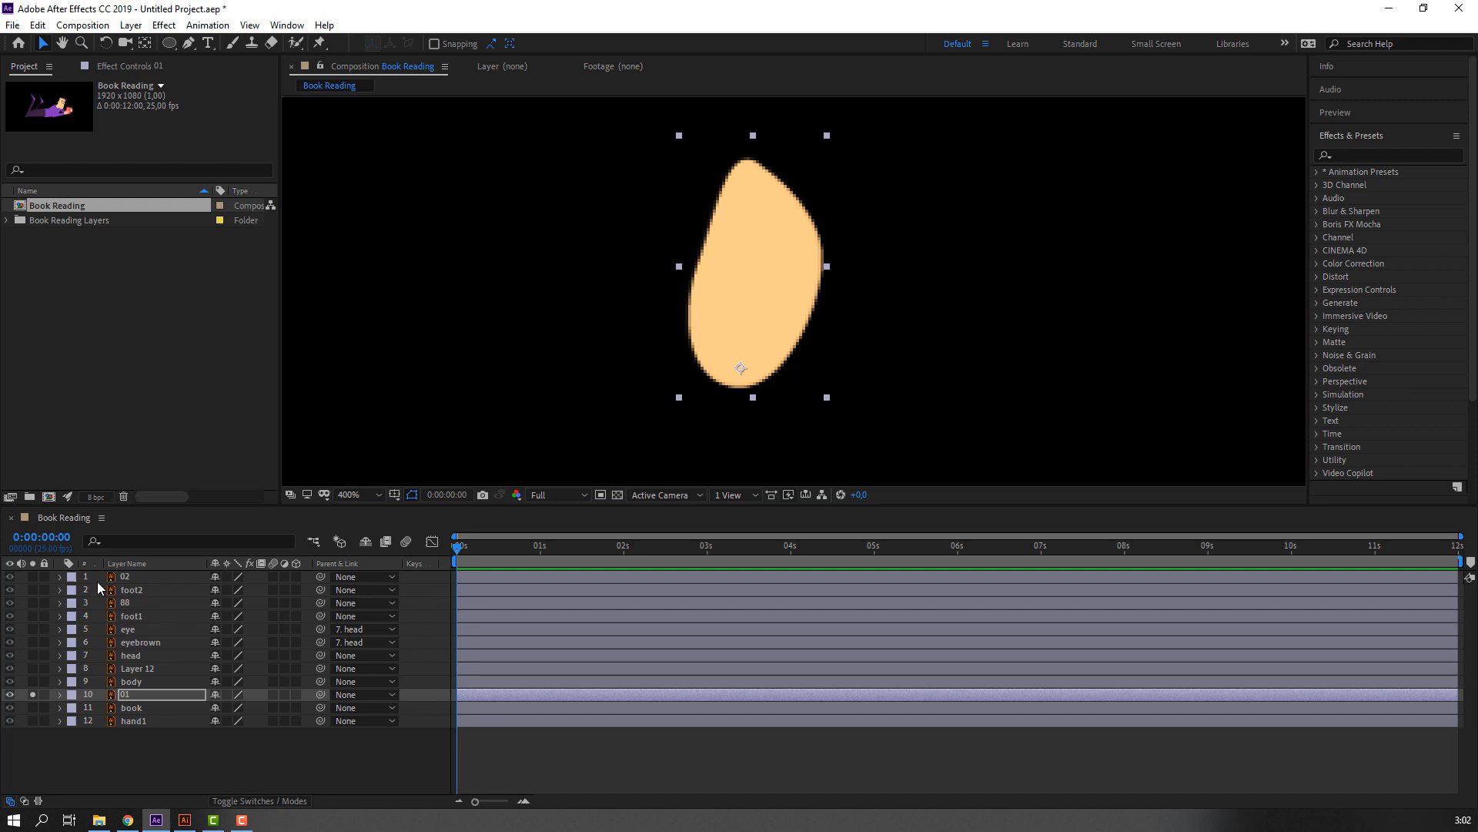
{"action": "left_click", "coordinate": [32, 694]}
{"action": "key", "text": "comma"}
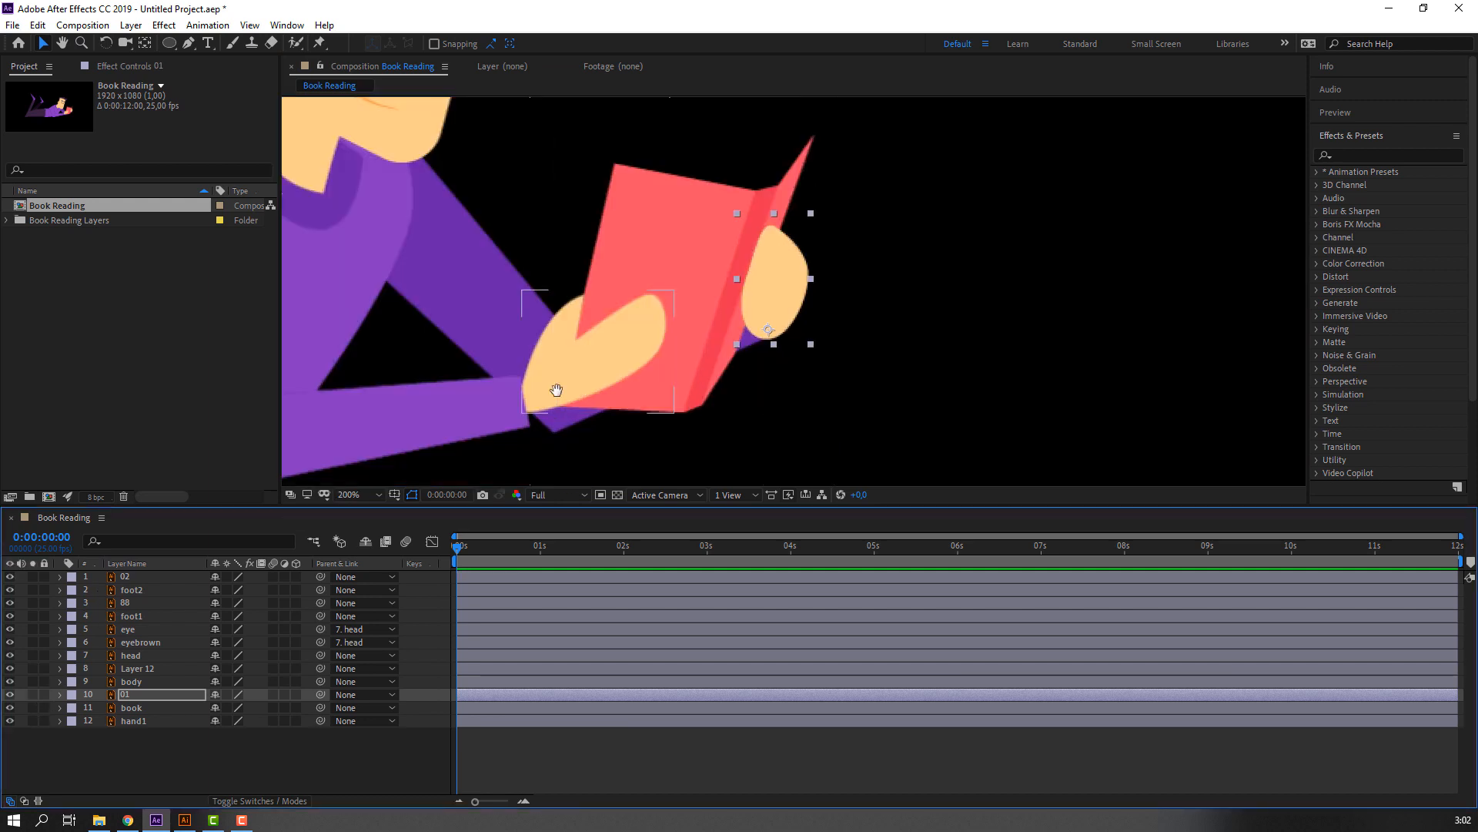
Parent the book layer to layer 02, the hand in front of the book.
{"action": "left_click_drag", "start_coordinate": [556, 390], "coordinate": [631, 359]}
{"action": "left_click", "coordinate": [155, 706]}
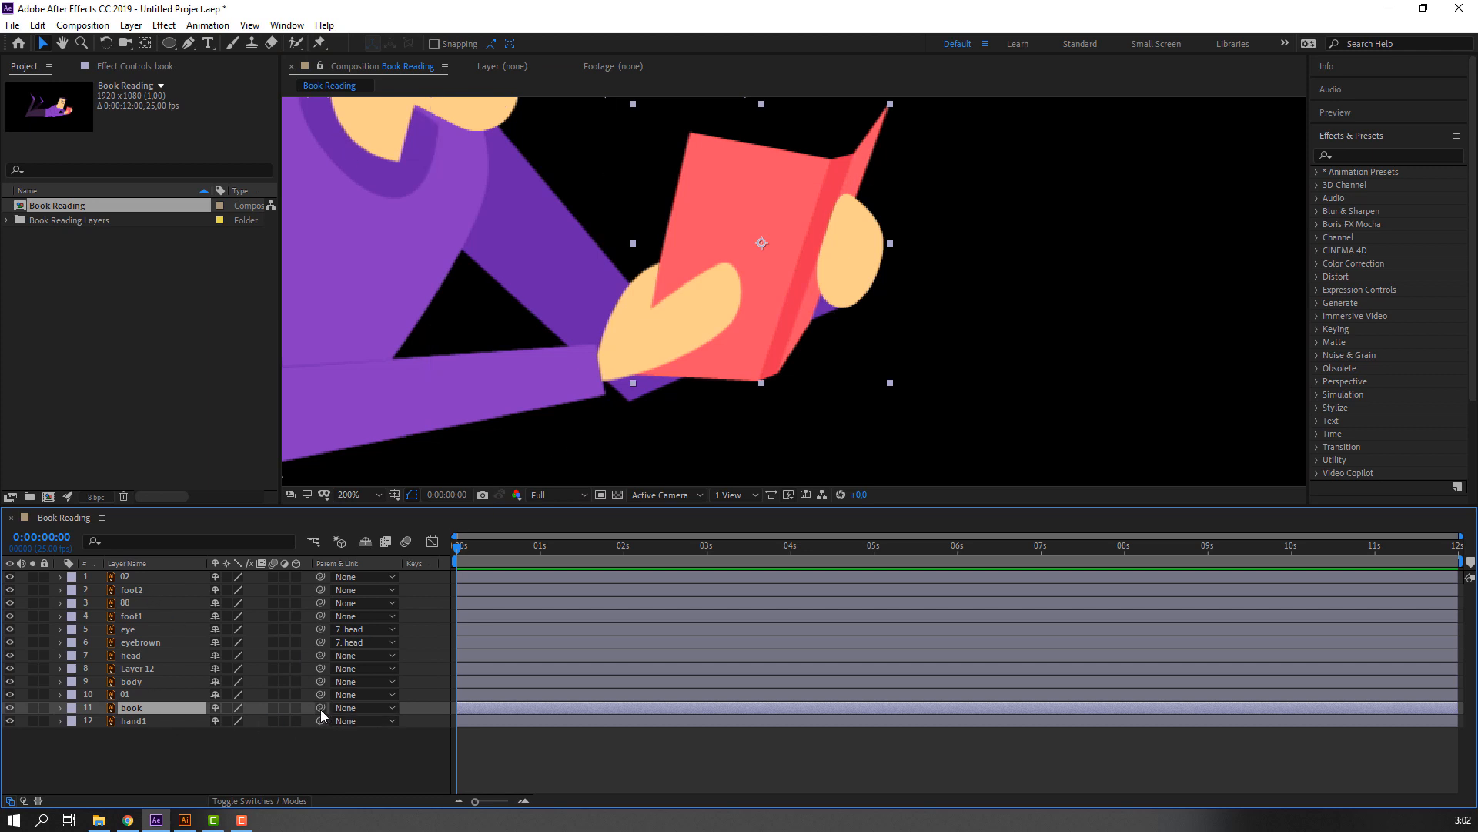
{"action": "left_click_drag", "start_coordinate": [321, 709], "coordinate": [125, 576]}
Try rotating layer 02 to check that the book follows the hand, and undo the rotation.
{"action": "left_click", "coordinate": [127, 576]}
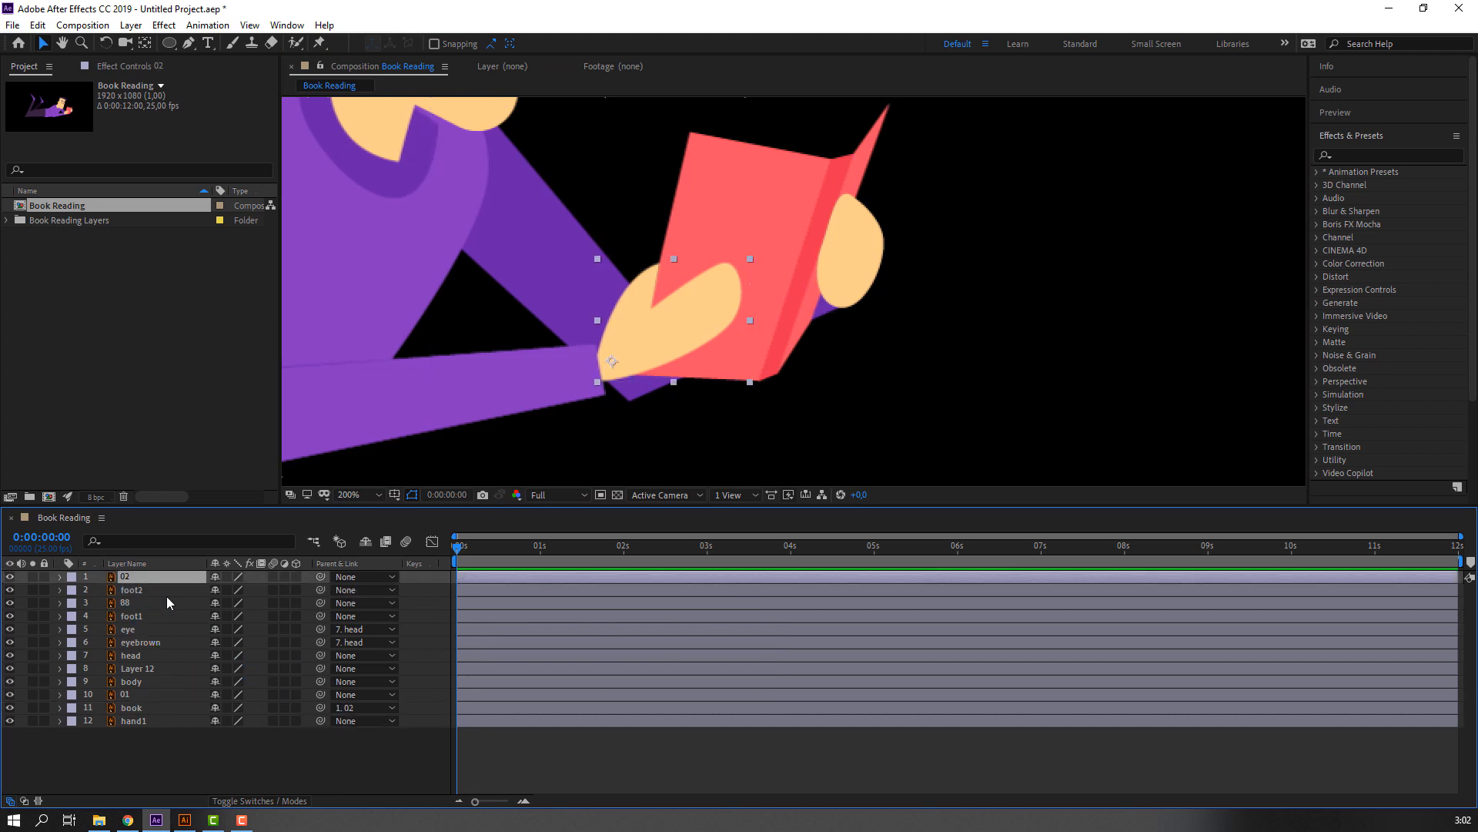
{"action": "key", "text": "r"}
{"action": "mouse_move", "coordinate": [234, 593]}
{"action": "left_mouse_down"}
{"action": "mouse_move", "coordinate": [254, 594]}
{"action": "mouse_move", "coordinate": [231, 616]}
{"action": "left_mouse_up"}
{"action": "key", "text": "ctrl+z"}
Try parenting layer 01 to layer 02, test the link by rotating layer 02, and undo the rotation.
{"action": "left_click", "coordinate": [126, 707]}
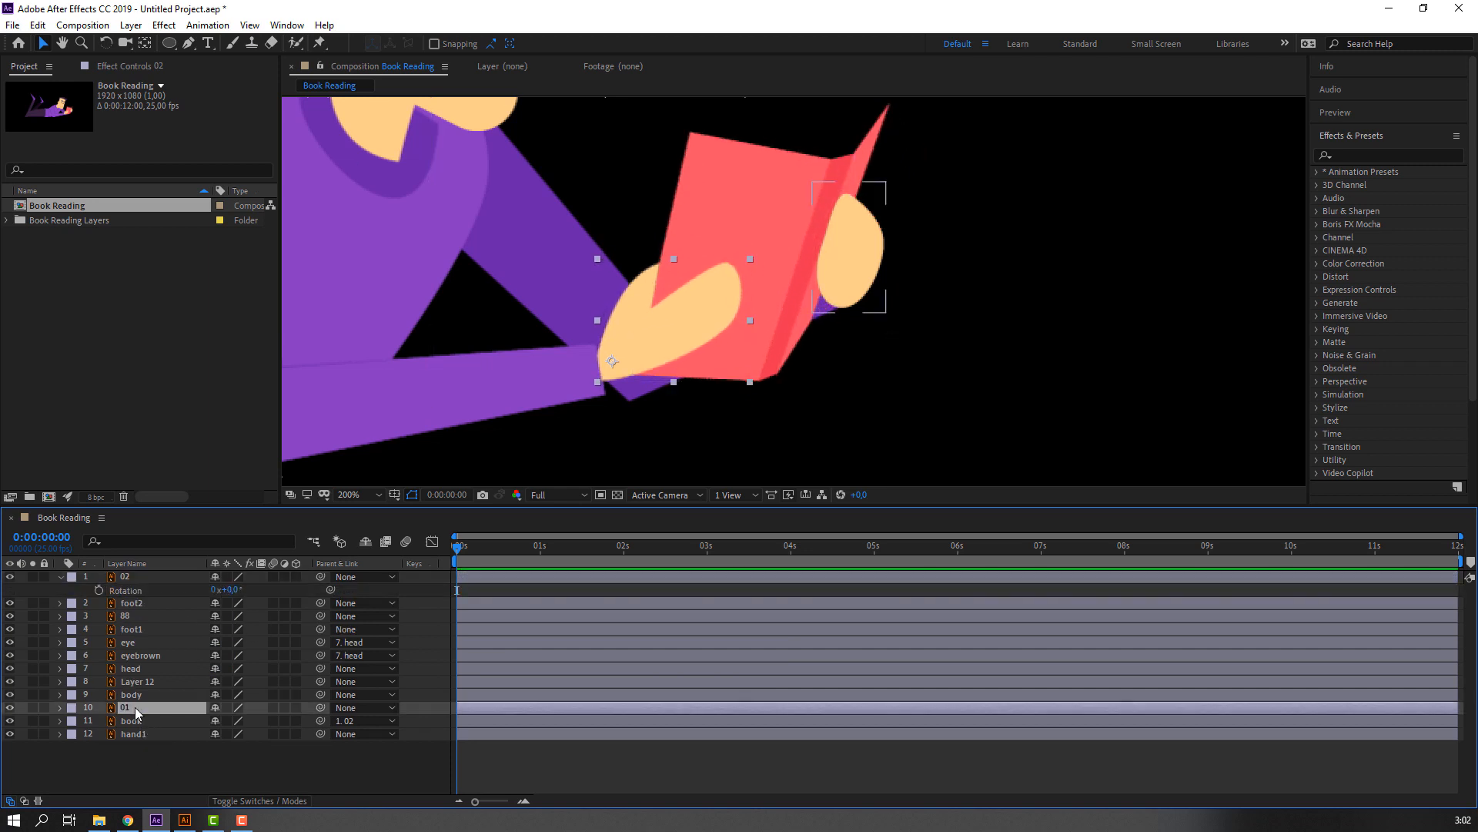
{"action": "left_click_drag", "start_coordinate": [324, 704], "coordinate": [125, 577]}
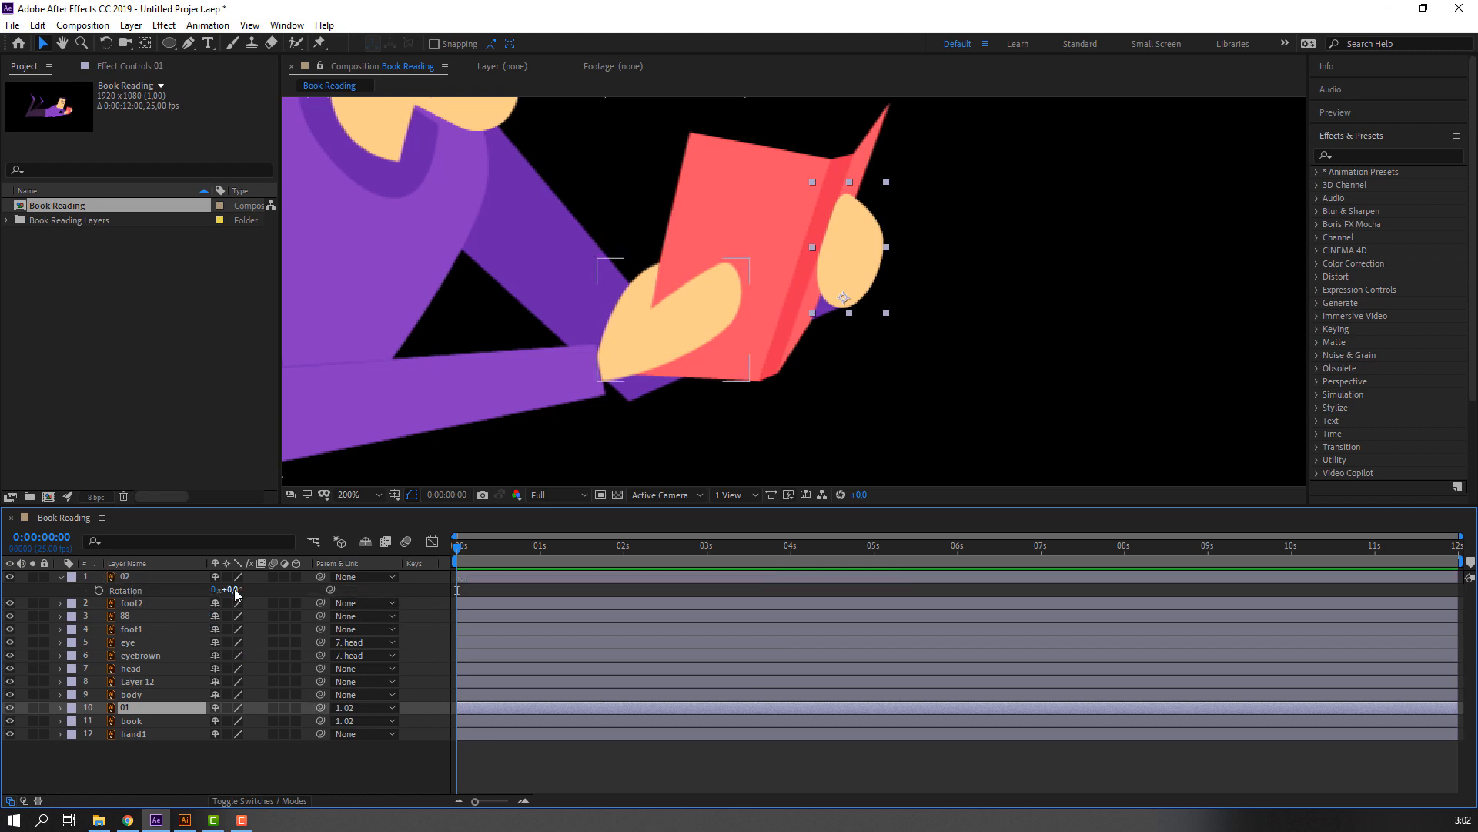
{"action": "left_click_drag", "start_coordinate": [234, 589], "coordinate": [230, 589]}
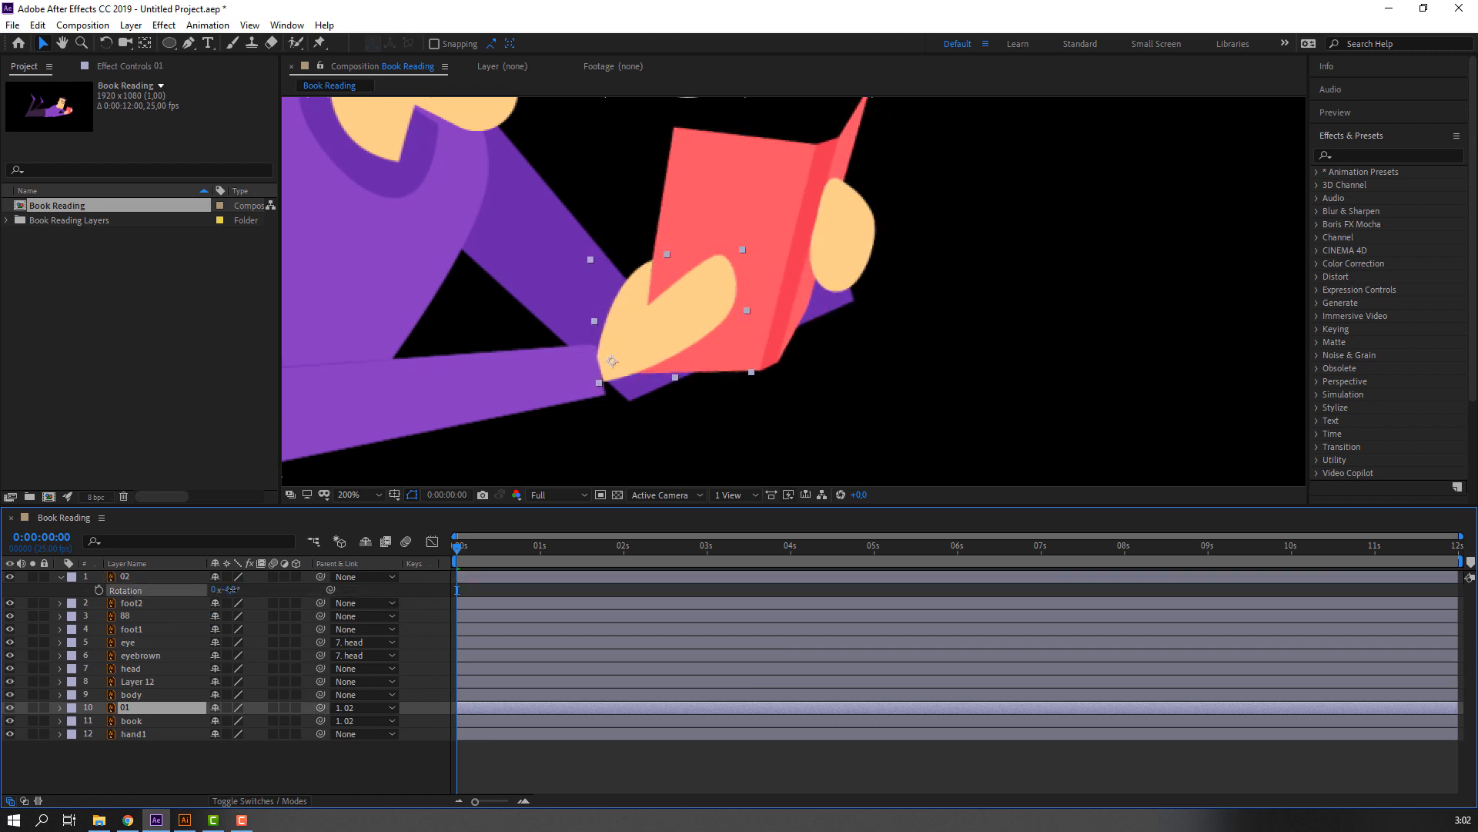
{"action": "key", "text": "ctrl+z"}
{"action": "left_click", "coordinate": [637, 321]}
{"action": "left_click", "coordinate": [635, 322]}
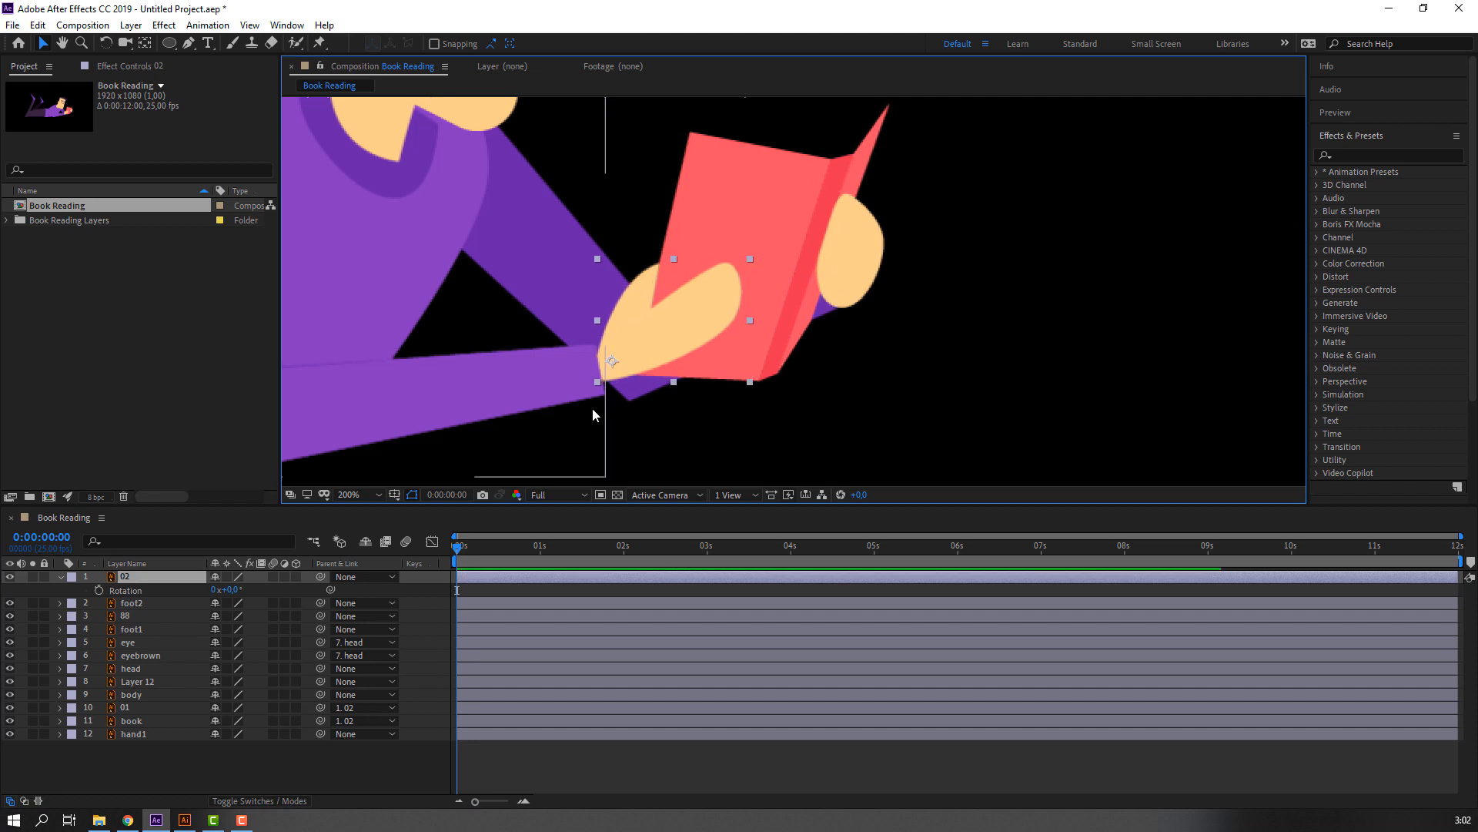
{"action": "key", "text": "apostrophe"}
Move the hand1 layer's anchor point to the shoulder end of the far arm.
{"action": "left_click", "coordinate": [140, 734]}
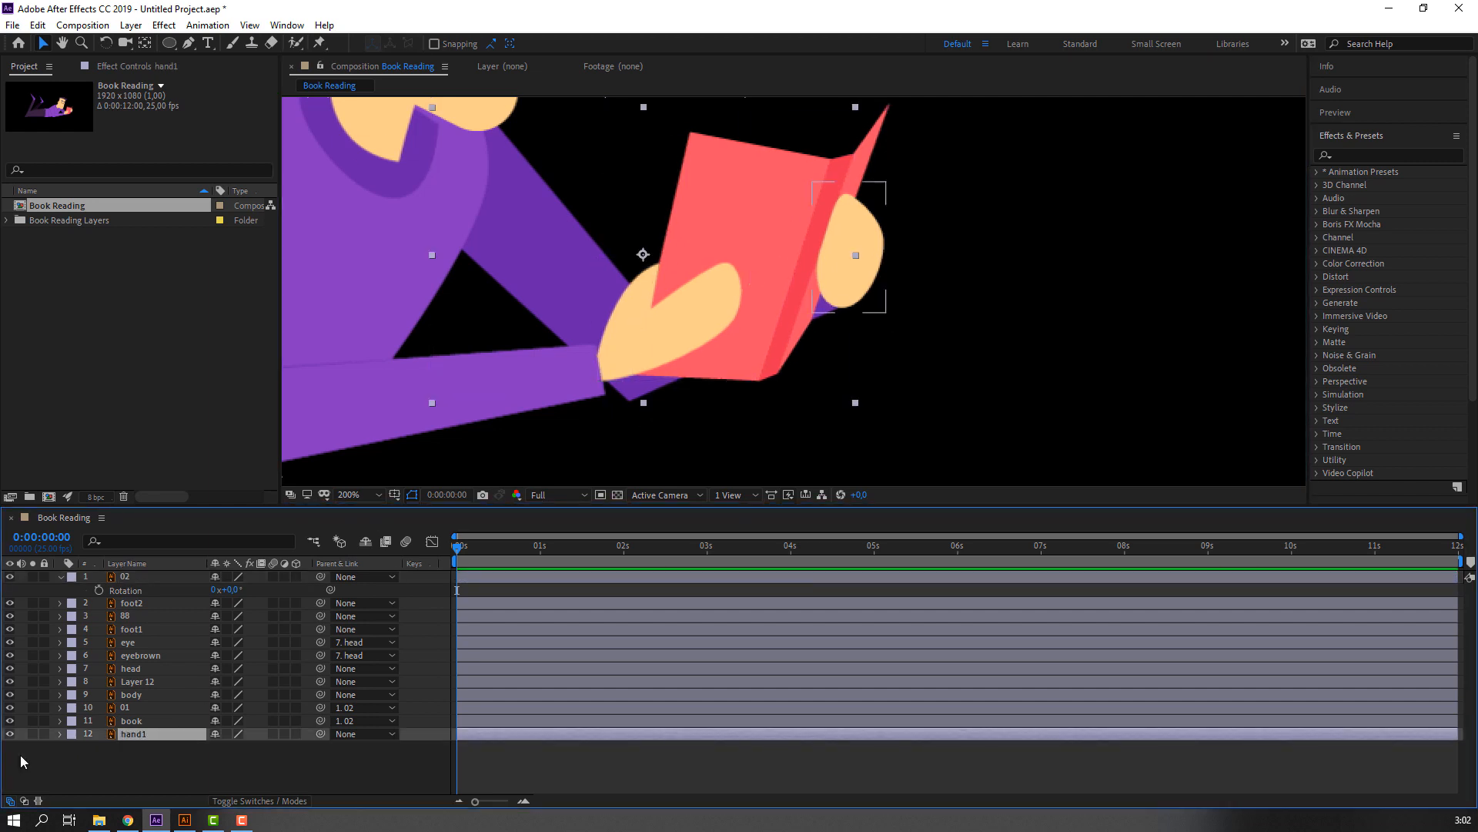
{"action": "left_click", "coordinate": [32, 734]}
{"action": "left_click", "coordinate": [33, 734]}
{"action": "left_click", "coordinate": [144, 43]}
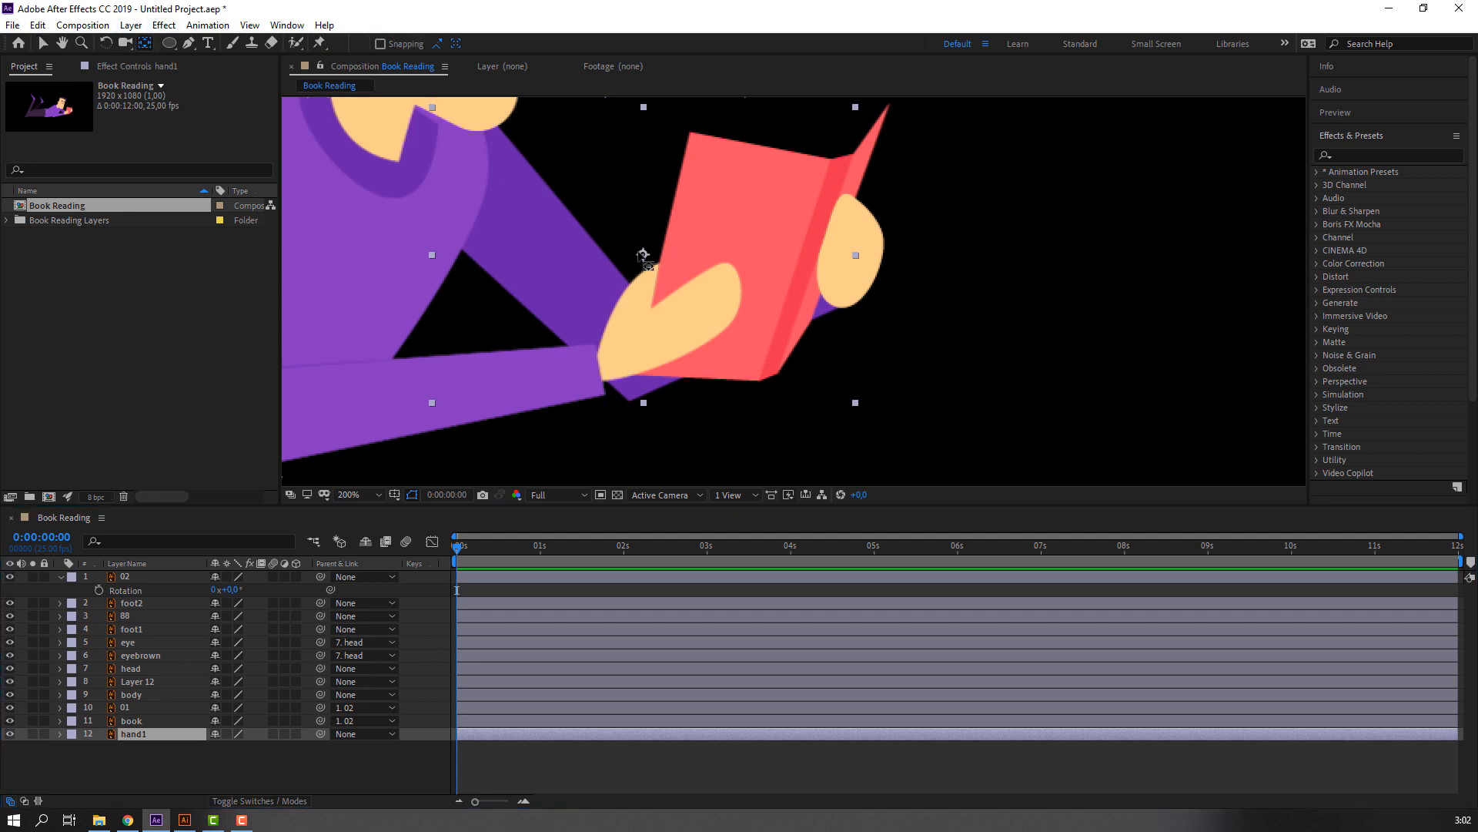
{"action": "left_click_drag", "start_coordinate": [643, 254], "coordinate": [466, 173]}
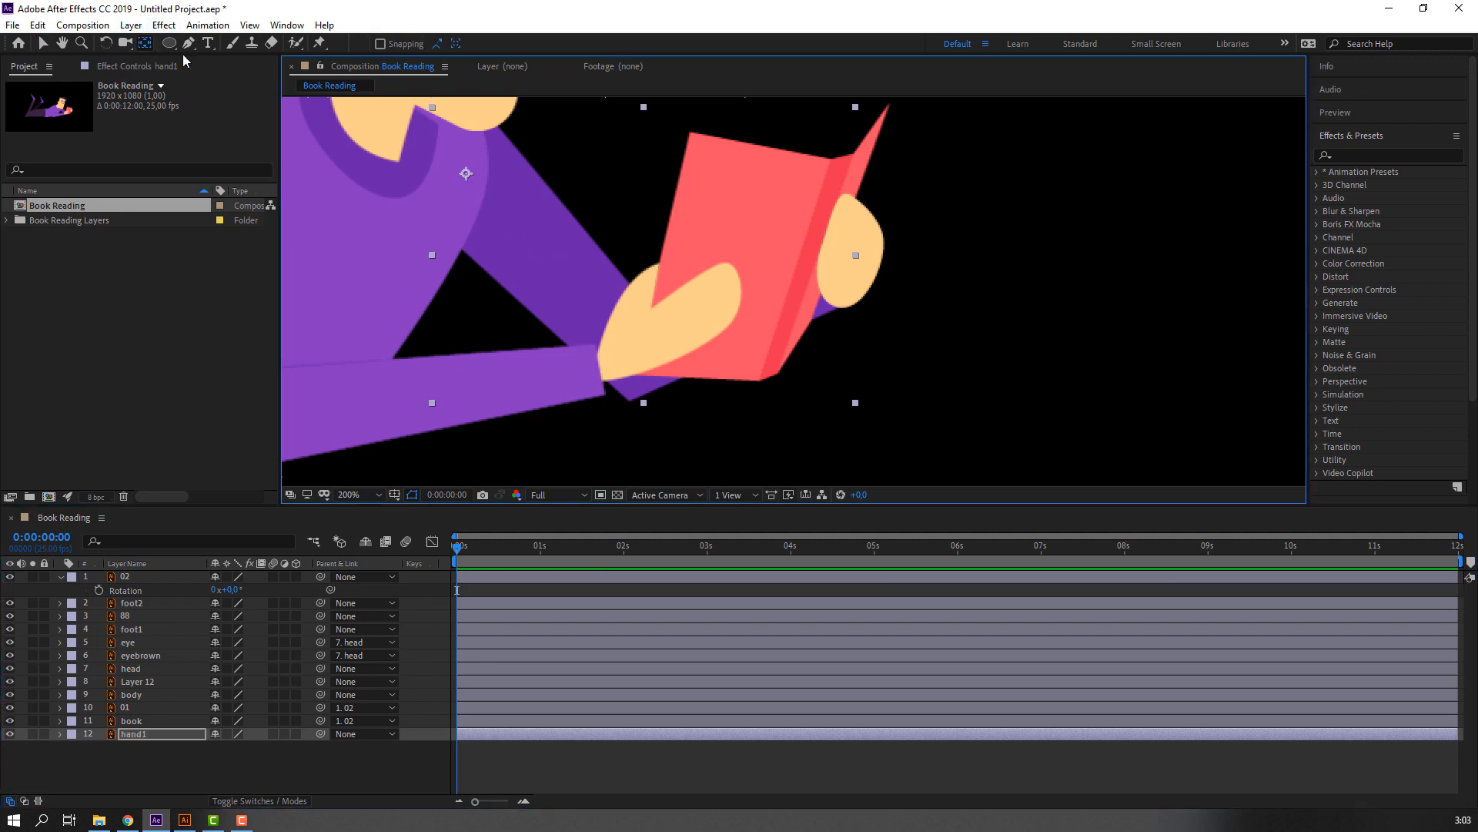
{"action": "left_click", "coordinate": [42, 43]}
Try rotating the hand1 layer around its shoulder pivot, and undo the rotation.
{"action": "left_click", "coordinate": [147, 734]}
{"action": "key", "text": "r"}
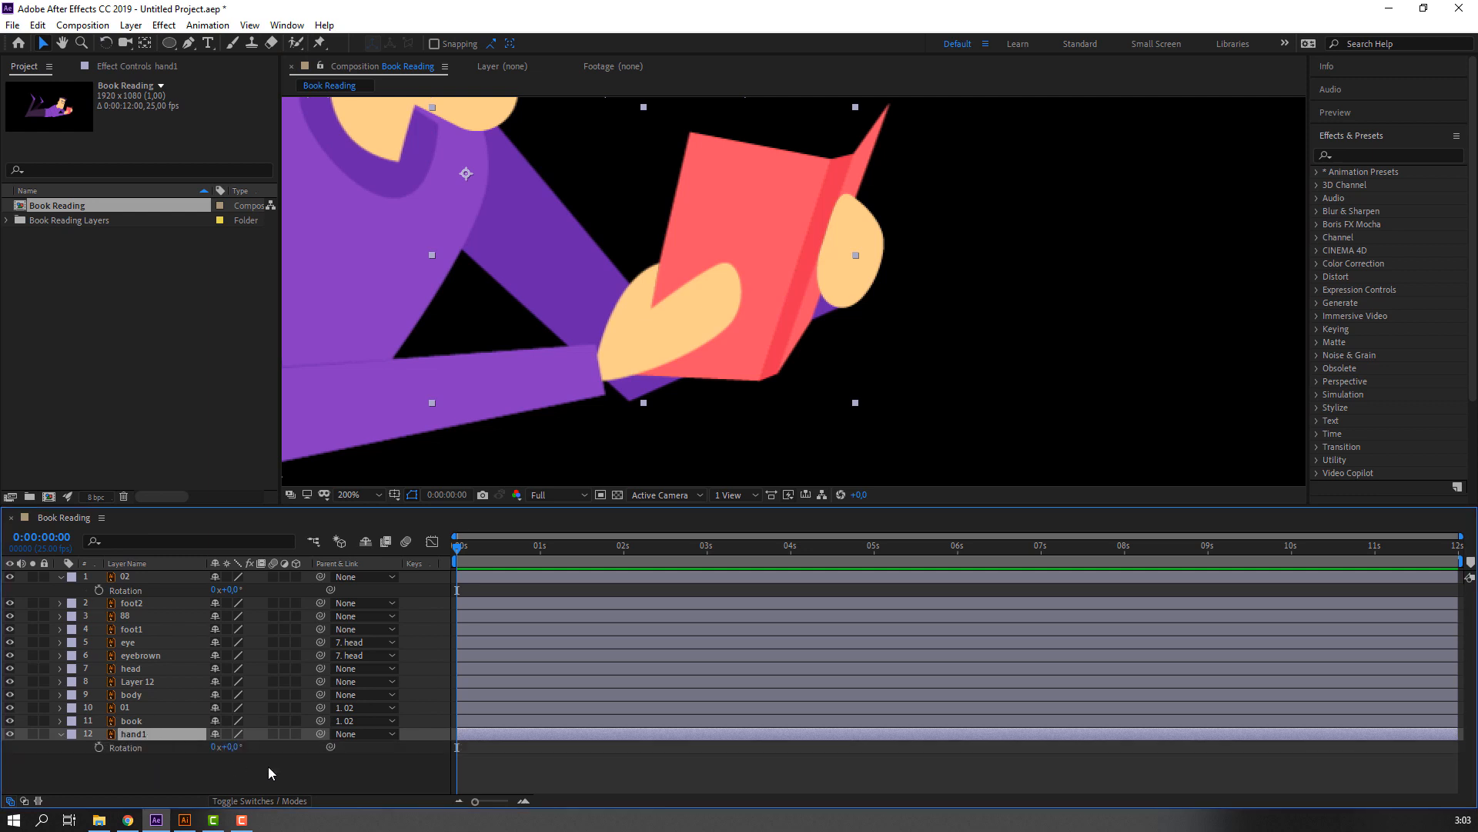
{"action": "left_click_drag", "start_coordinate": [237, 746], "coordinate": [239, 746]}
{"action": "key", "text": "ctrl+z"}
Parent layer 01, the hand behind the book, to the hand1 layer.
{"action": "left_click", "coordinate": [185, 708]}
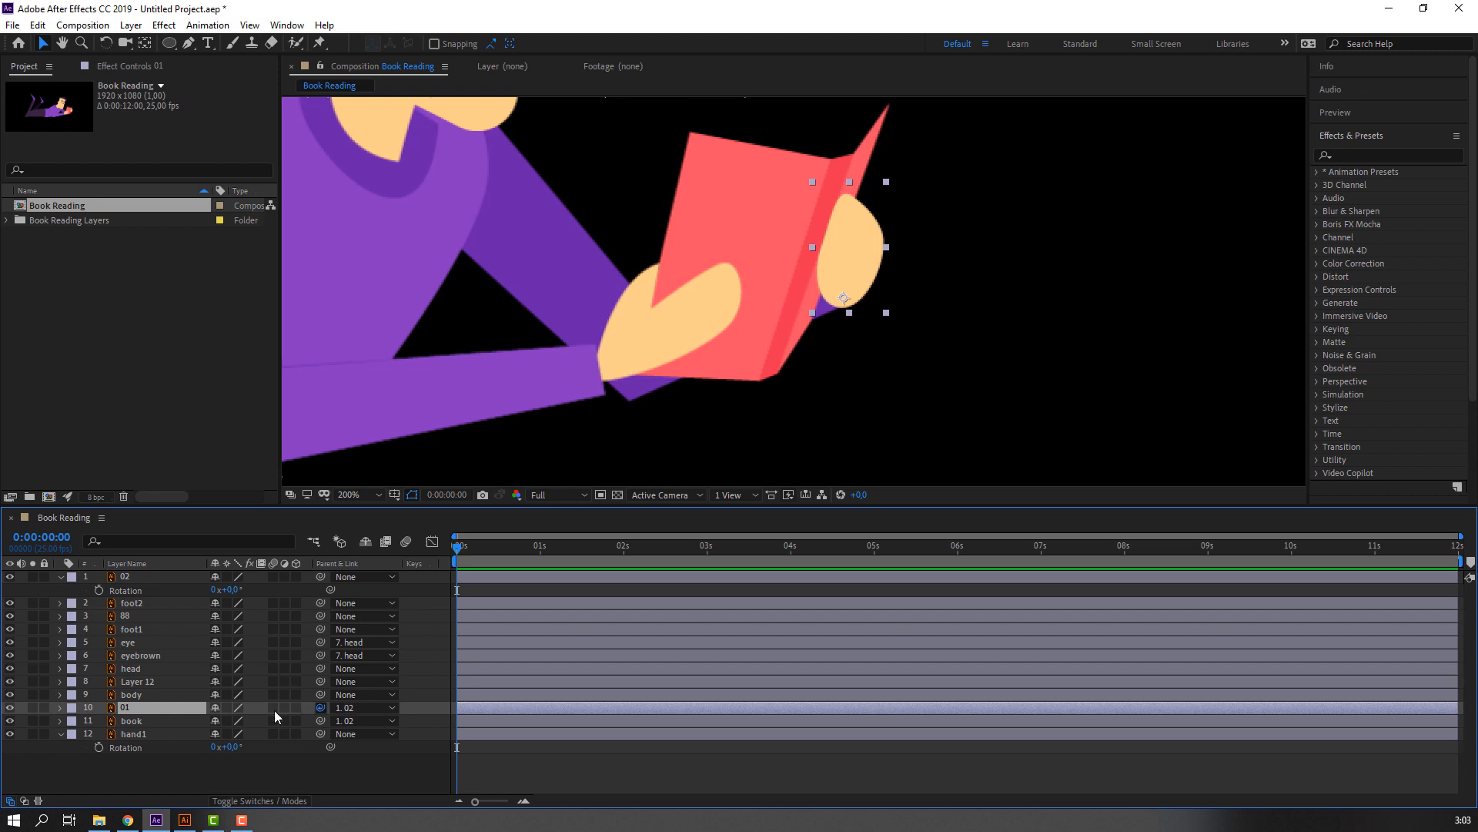
{"action": "left_click_drag", "start_coordinate": [274, 710], "coordinate": [222, 747]}
{"action": "left_click", "coordinate": [148, 734]}
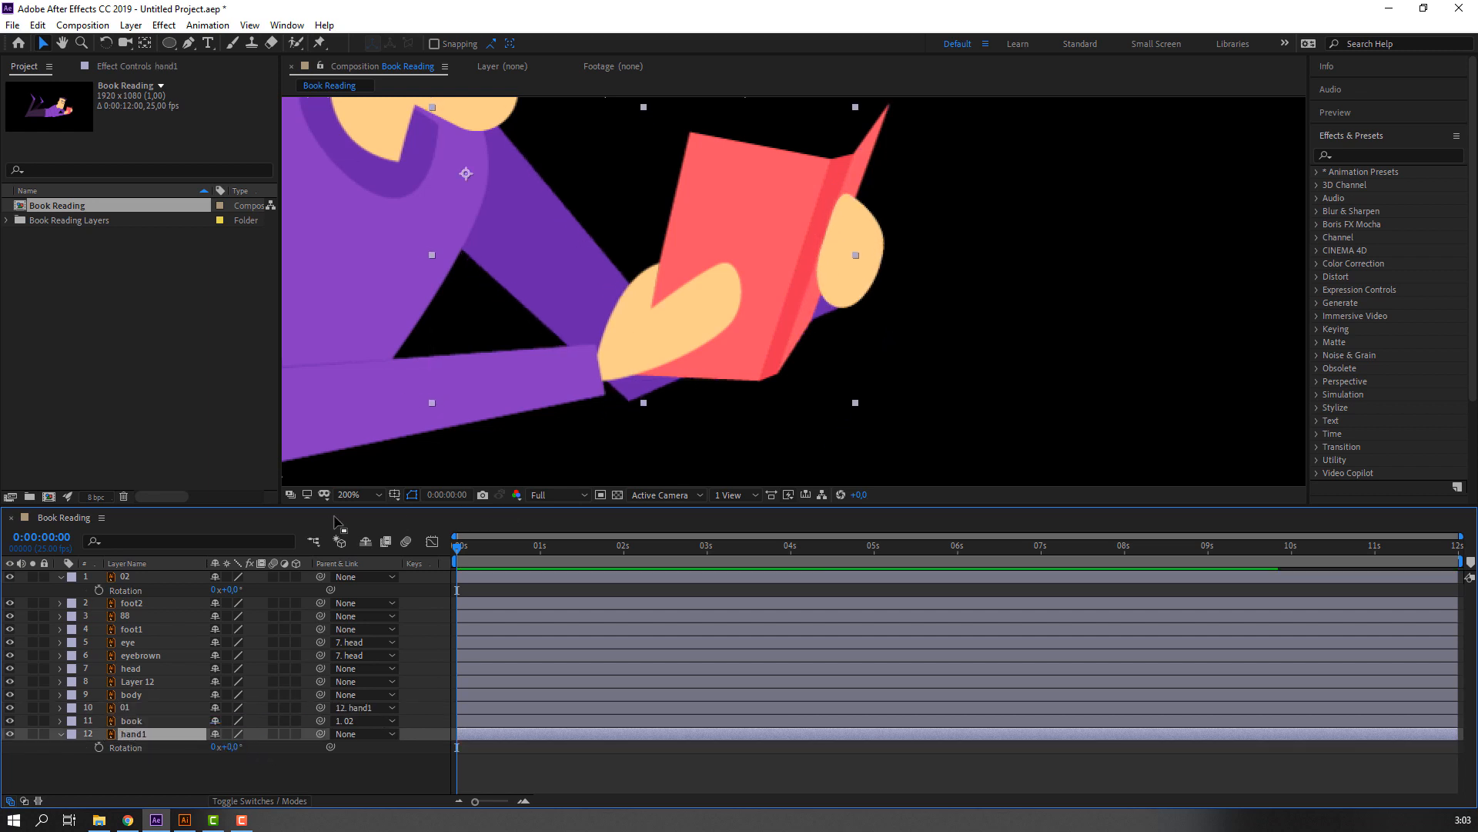
{"action": "left_click", "coordinate": [351, 494]}
{"action": "left_click", "coordinate": [355, 529]}
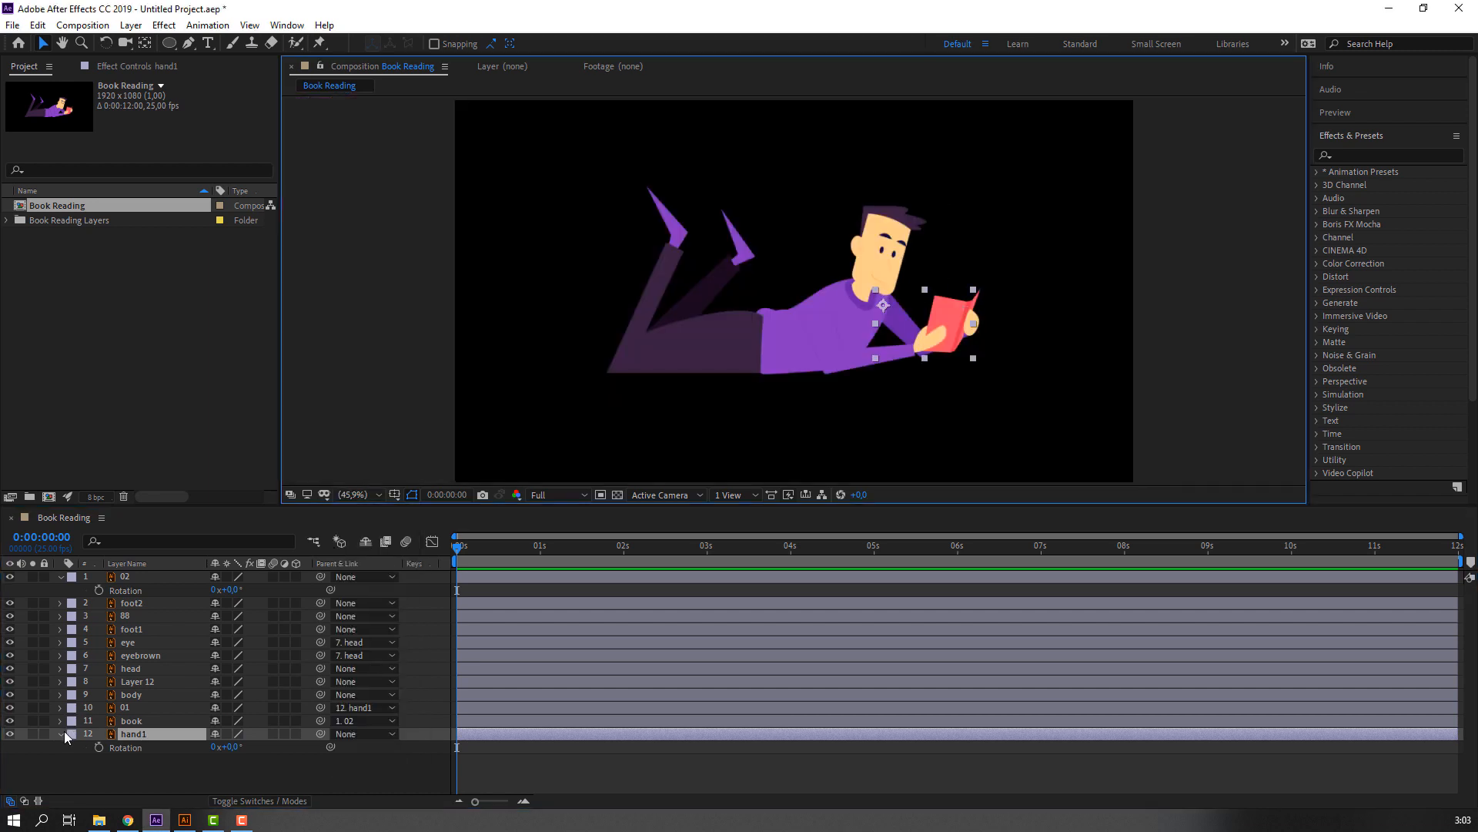
Turn on continuous rasterization for all layers in the Book Reading composition.
{"action": "left_click", "coordinate": [61, 734]}
{"action": "left_click", "coordinate": [75, 759]}
{"action": "scroll", "coordinate": [1018, 250], "scroll_direction": "up", "scroll_amount": 3}
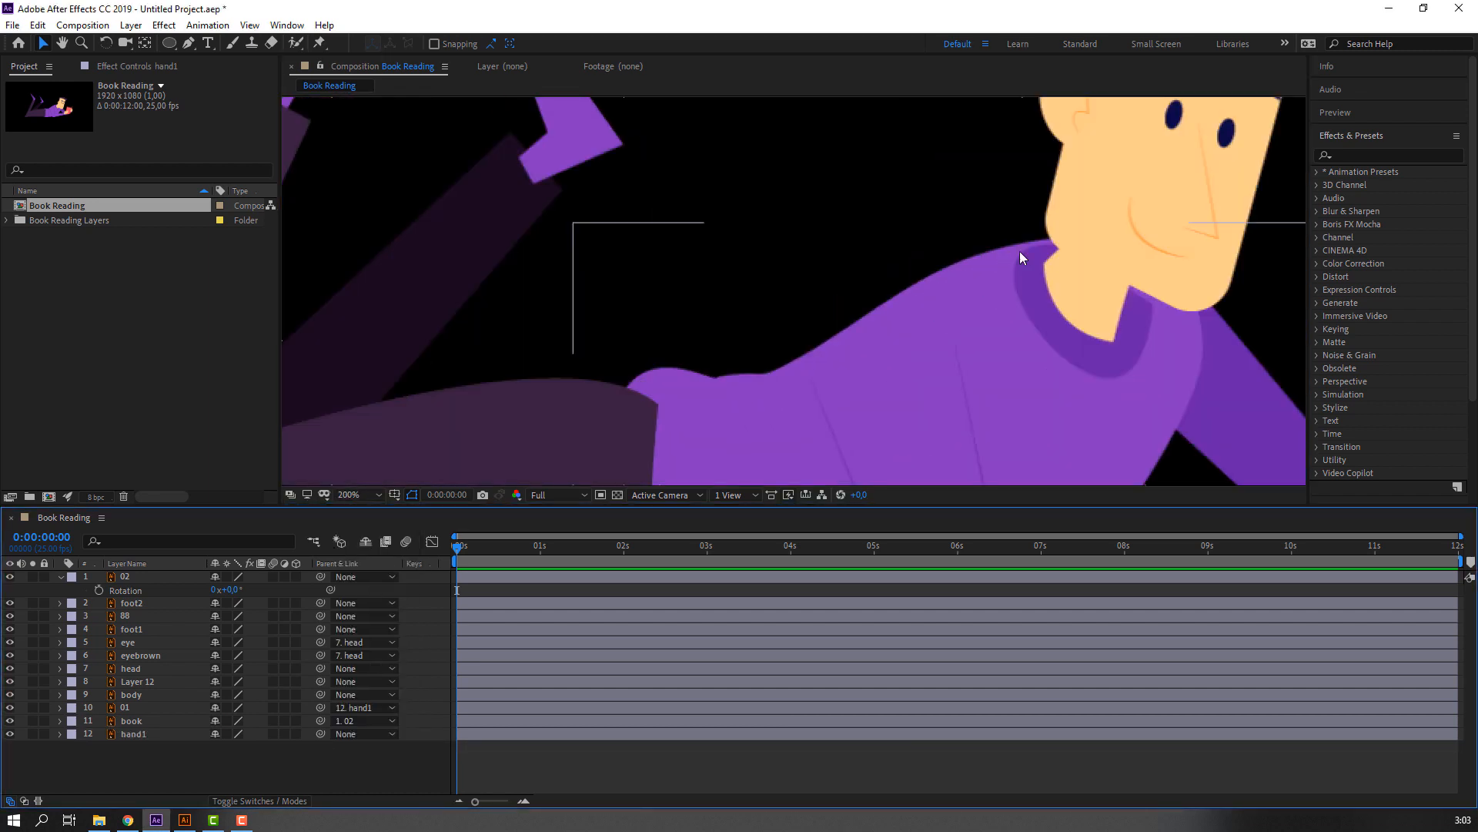
{"action": "left_click_drag", "start_coordinate": [751, 312], "coordinate": [637, 340]}
{"action": "left_click_drag", "start_coordinate": [690, 290], "coordinate": [433, 381]}
{"action": "left_click_drag", "start_coordinate": [843, 246], "coordinate": [699, 315]}
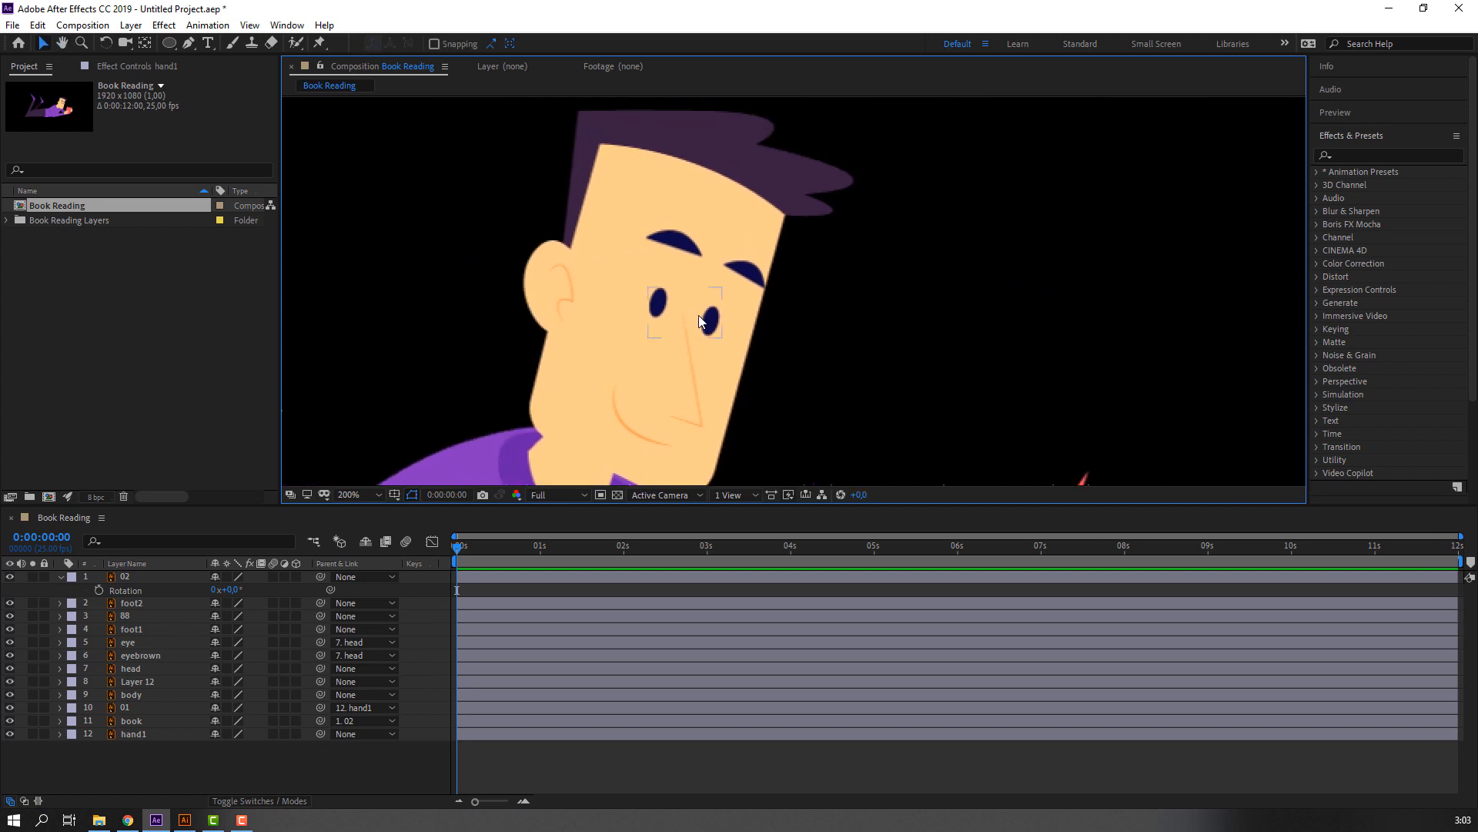
{"action": "key", "text": "period"}
{"action": "left_click_drag", "start_coordinate": [568, 363], "coordinate": [680, 286]}
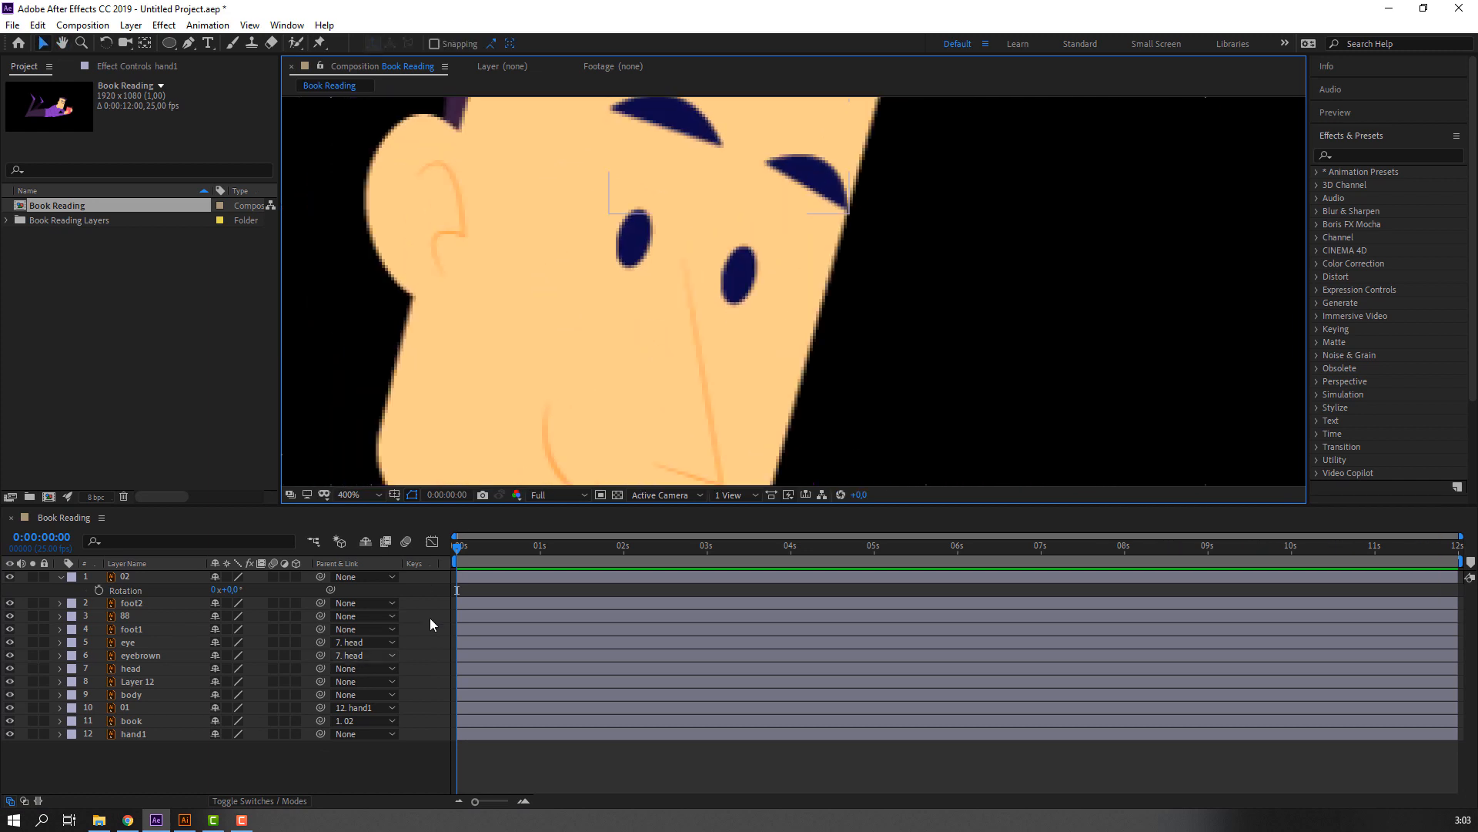
{"action": "left_click_drag", "start_coordinate": [227, 578], "coordinate": [226, 655]}
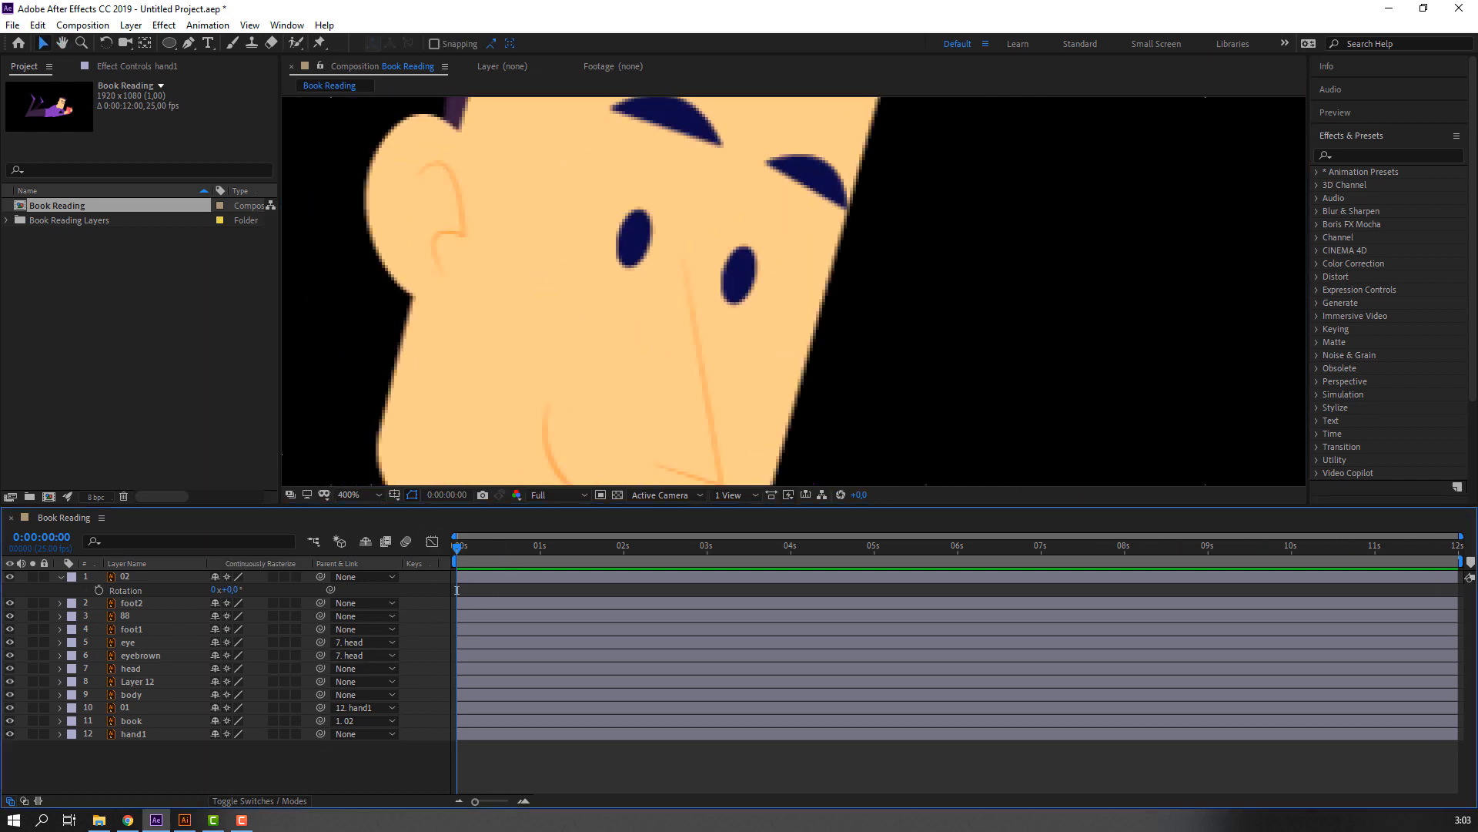
Pre-compose the eye layer into a new composition named EYE, keeping its attributes in Book Reading, and open it.
{"action": "left_click", "coordinate": [639, 223]}
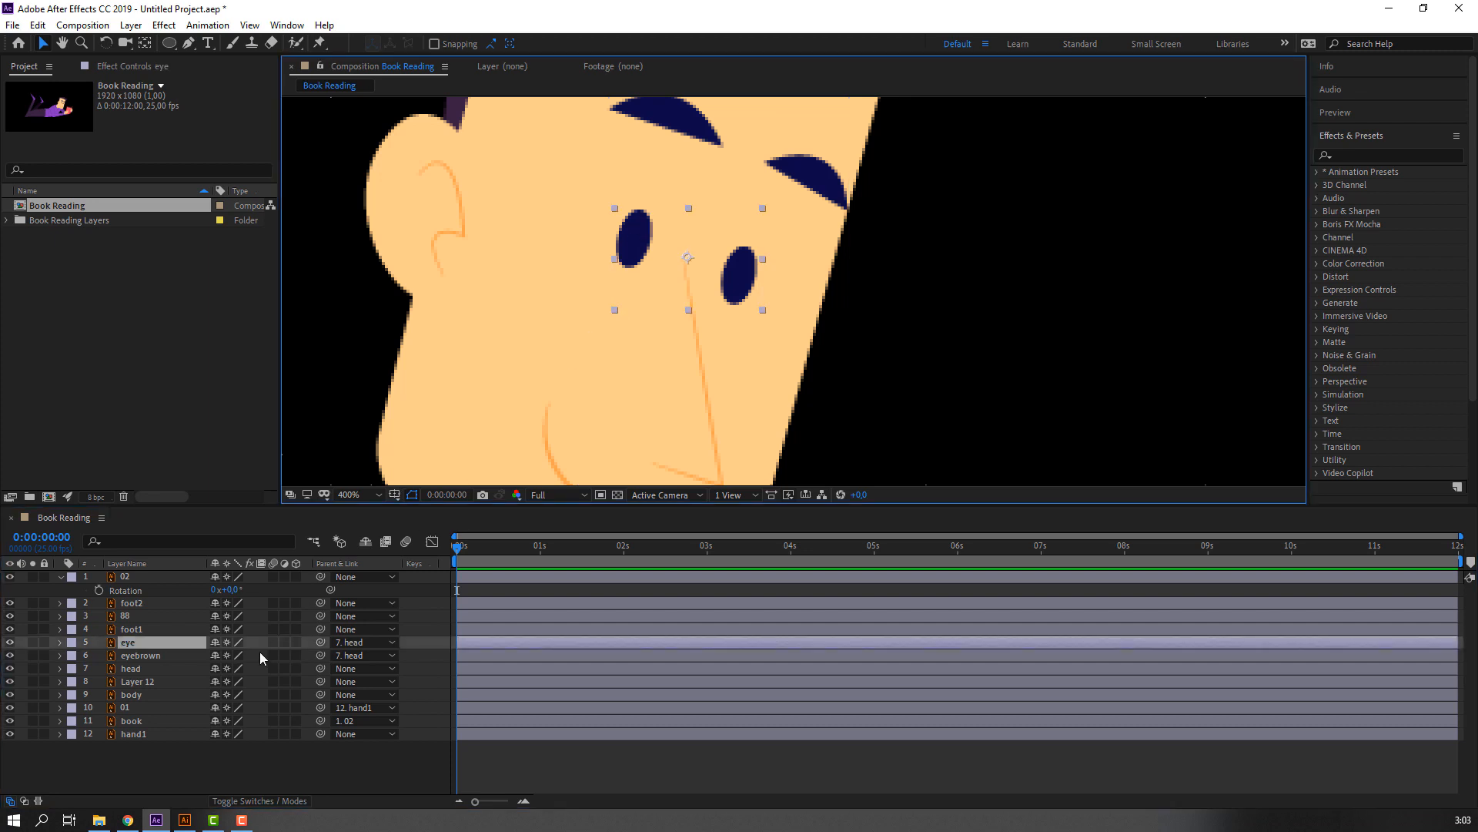
{"action": "right_click", "coordinate": [130, 644]}
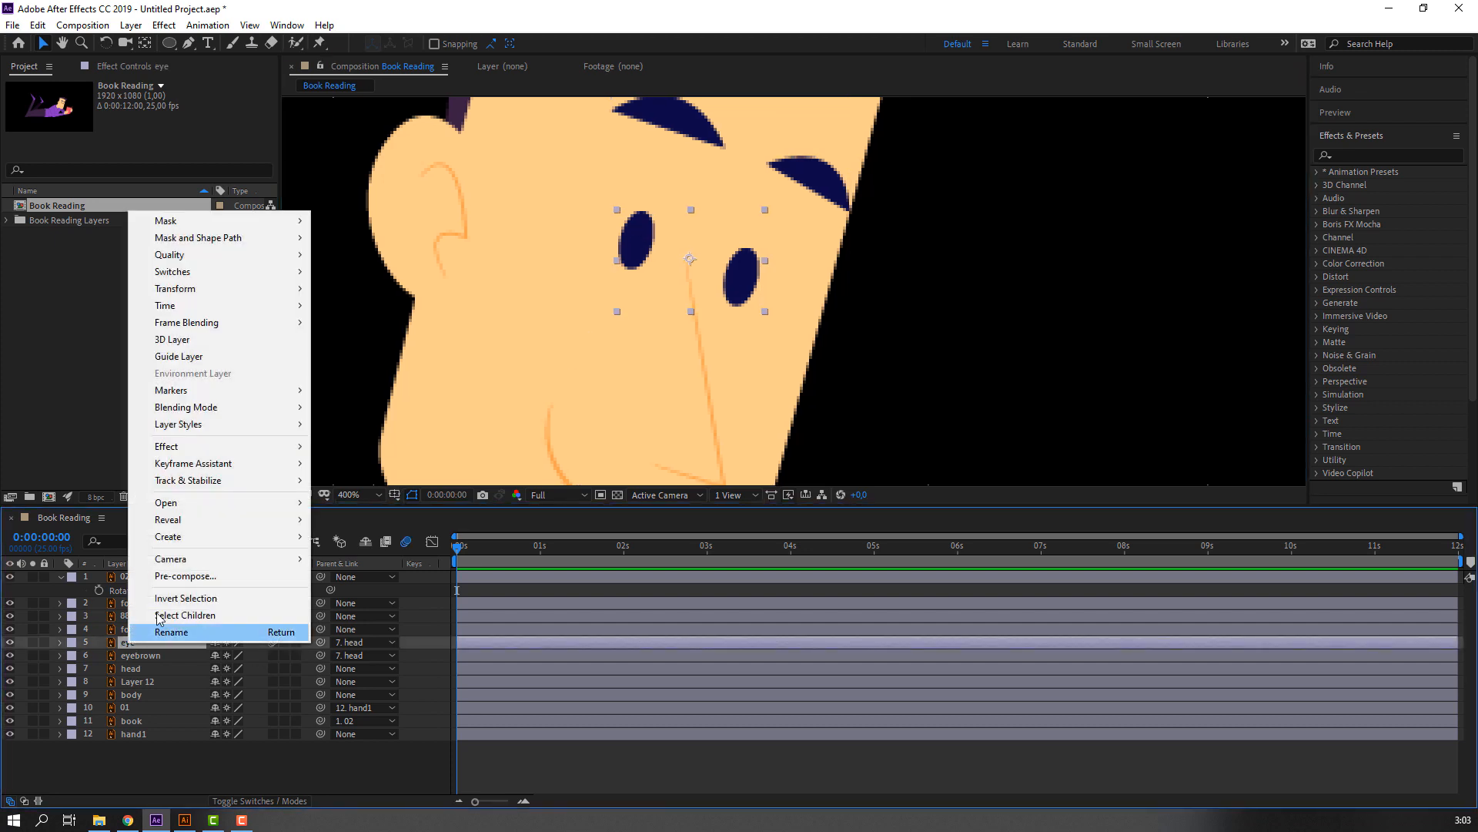
{"action": "left_click", "coordinate": [214, 577]}
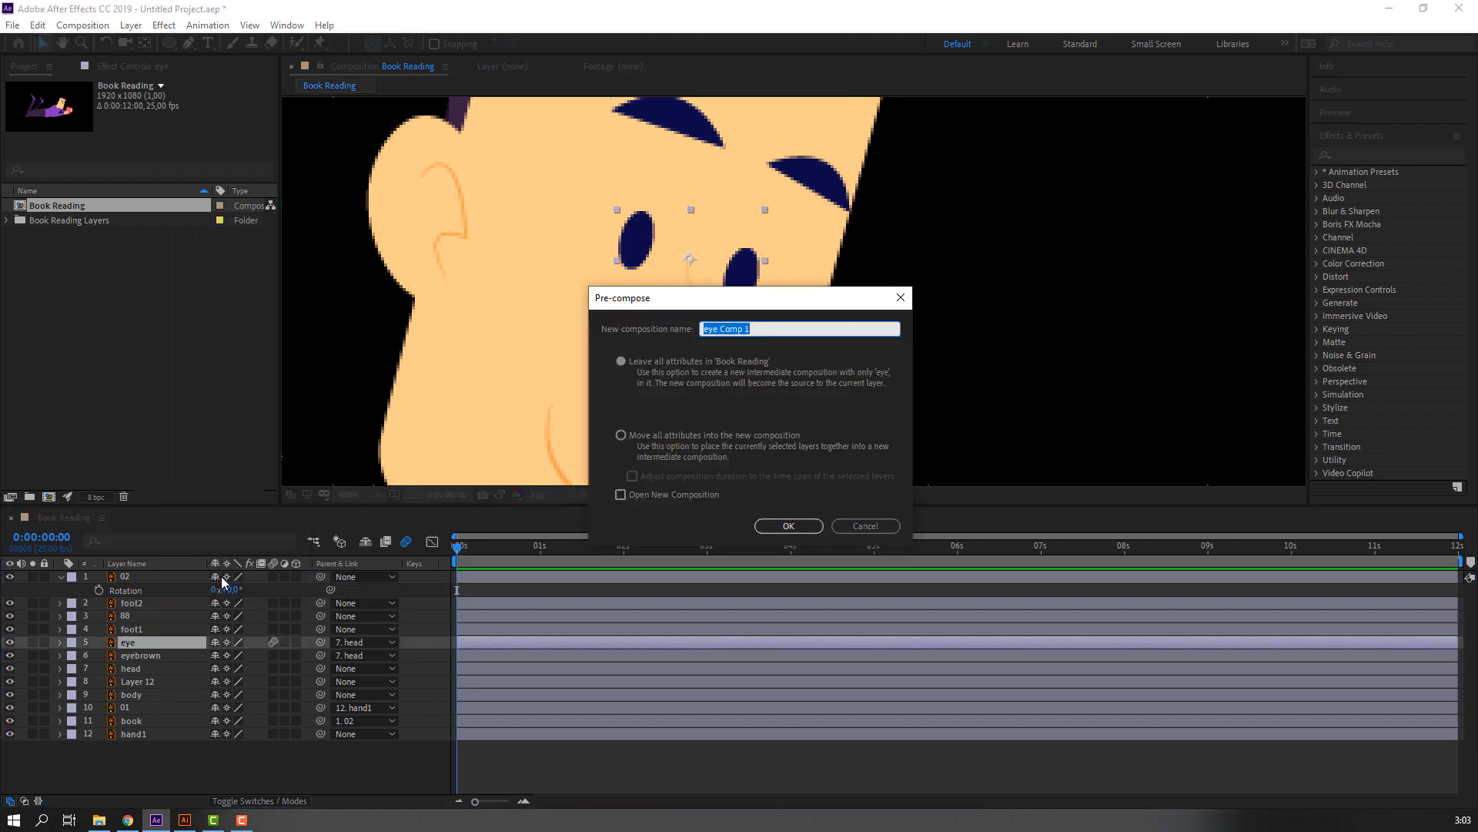
{"action": "type", "text": "EYE"}
{"action": "left_click", "coordinate": [776, 532]}
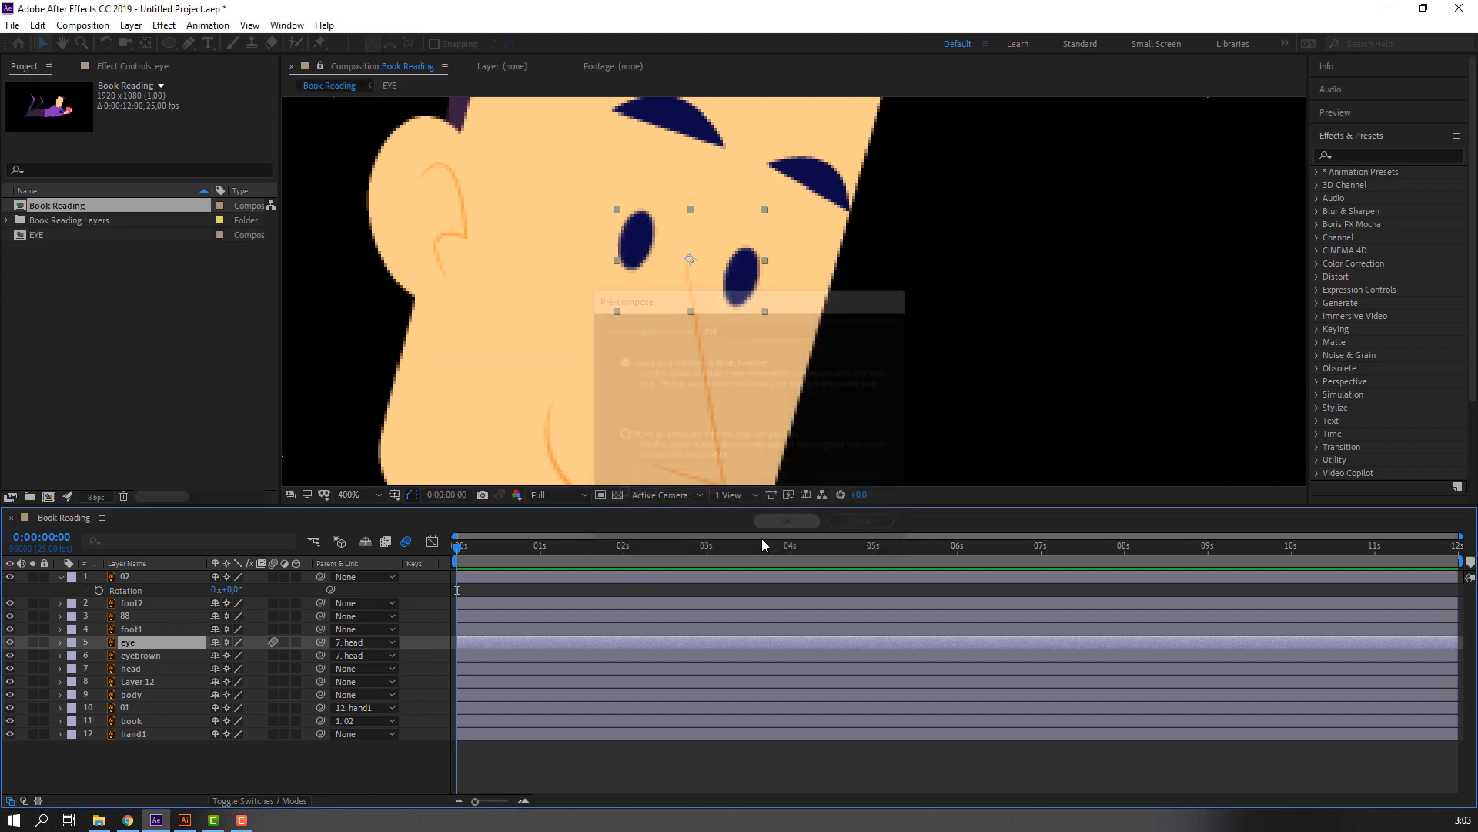
{"action": "double_click", "coordinate": [165, 644]}
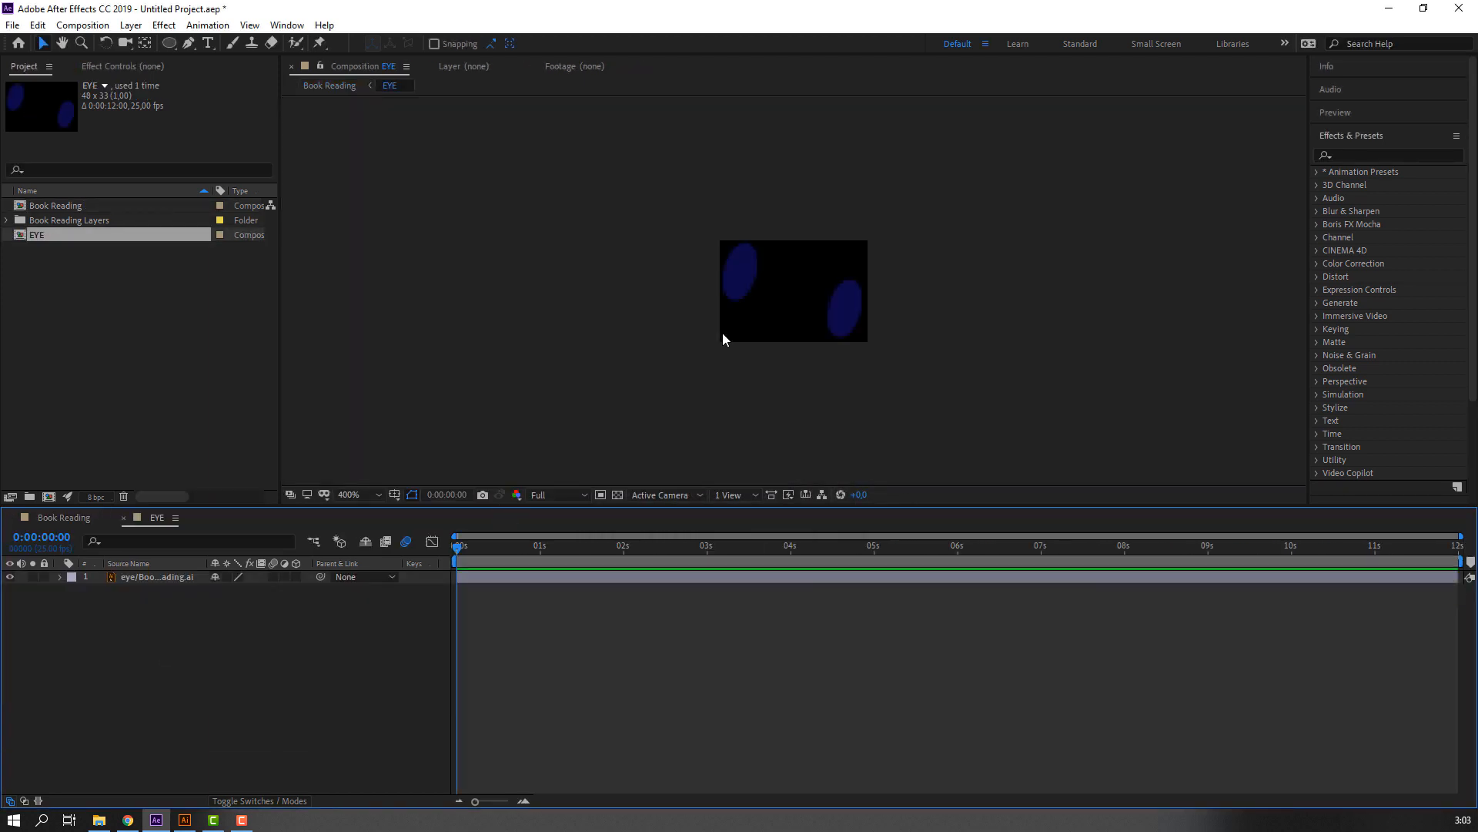
Try leveling the slanted eyes by rotating their artwork layer, and undo the rotation.
{"action": "scroll", "coordinate": [722, 336], "scroll_direction": "up", "scroll_amount": 1}
{"action": "left_click", "coordinate": [154, 577]}
{"action": "key", "text": "r"}
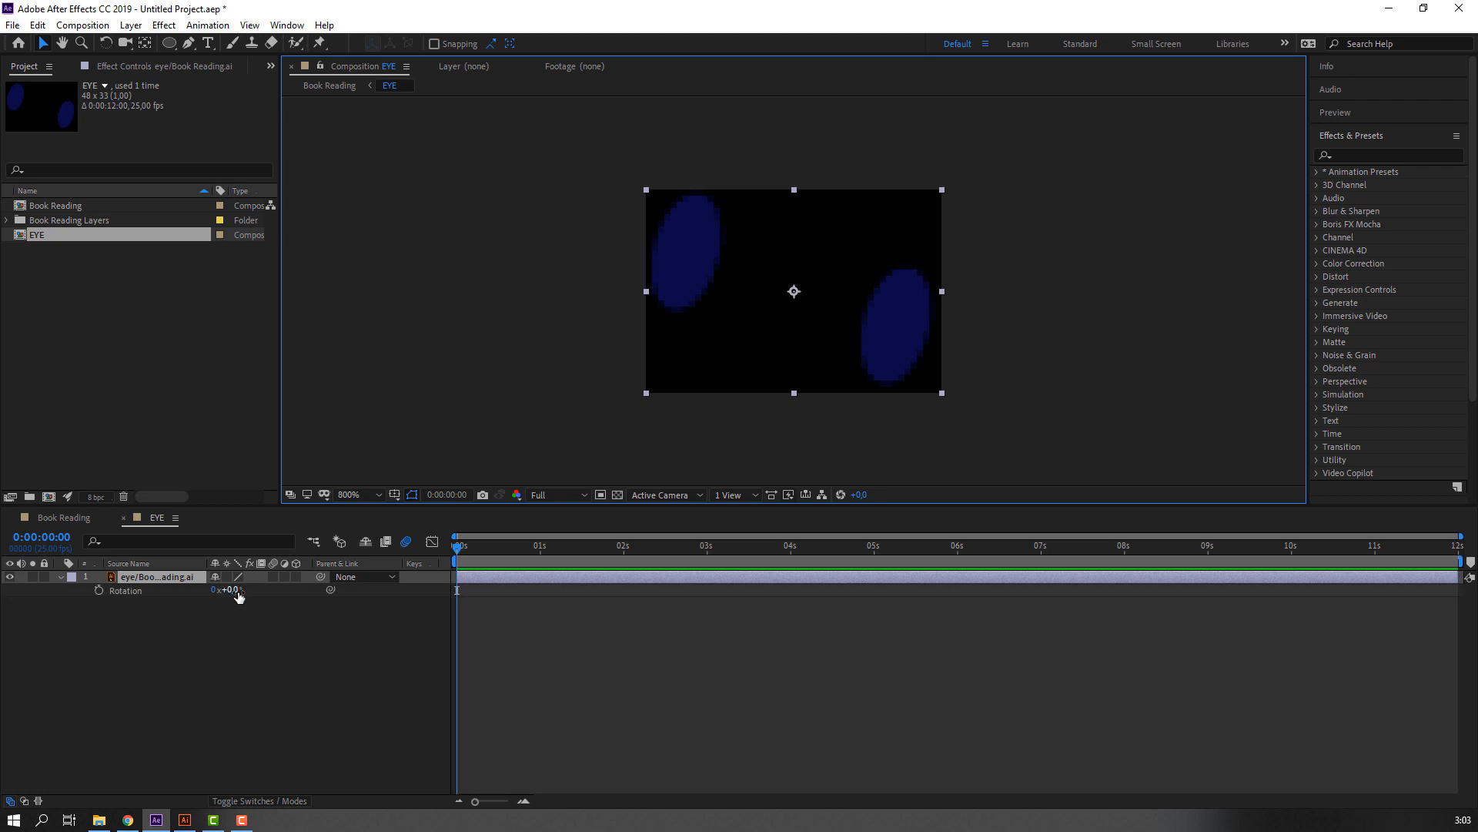
{"action": "left_click_drag", "start_coordinate": [238, 596], "coordinate": [223, 591]}
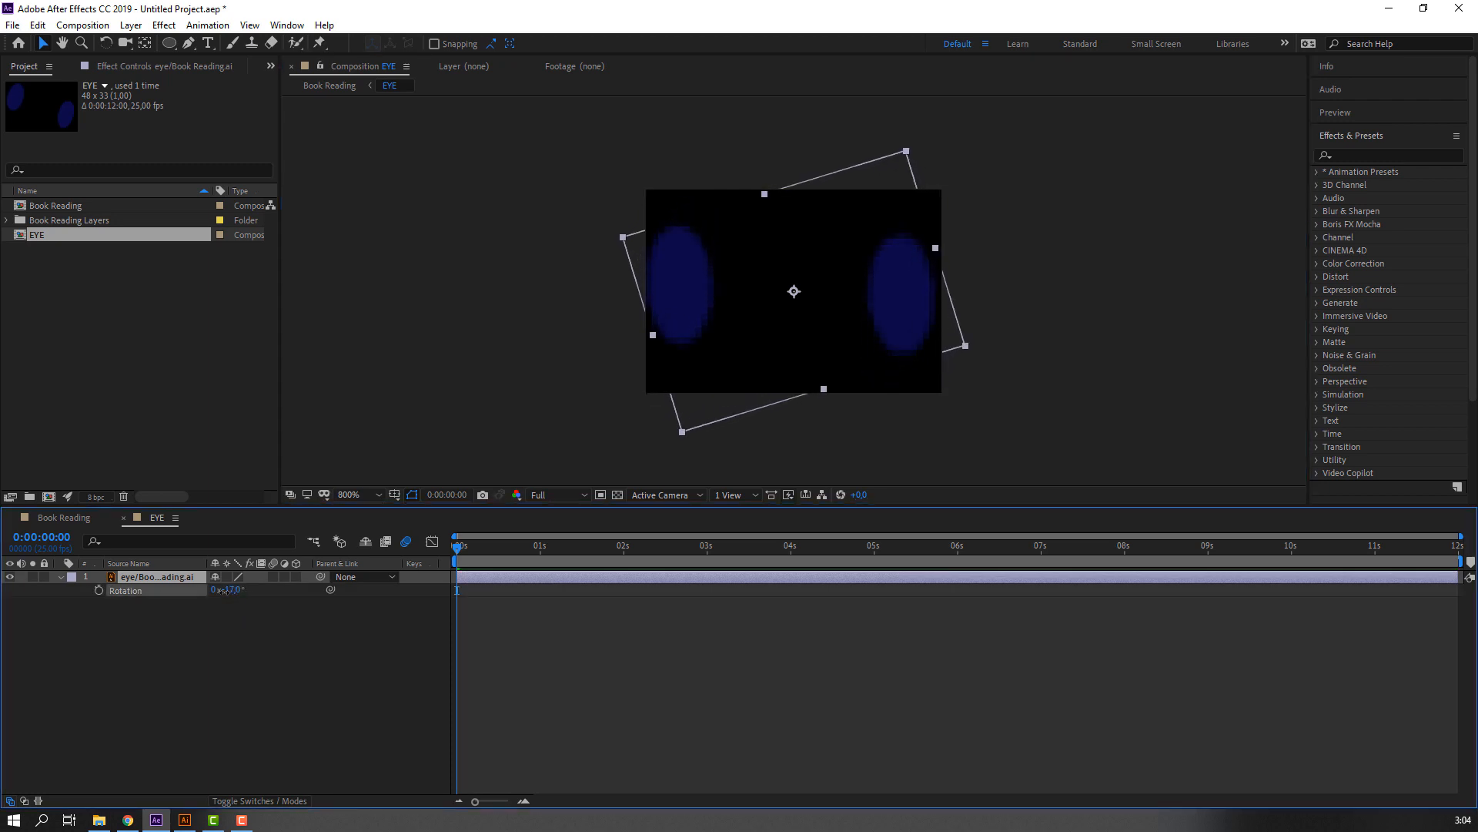
{"action": "key", "text": "ctrl+z"}
{"action": "left_click", "coordinate": [230, 626]}
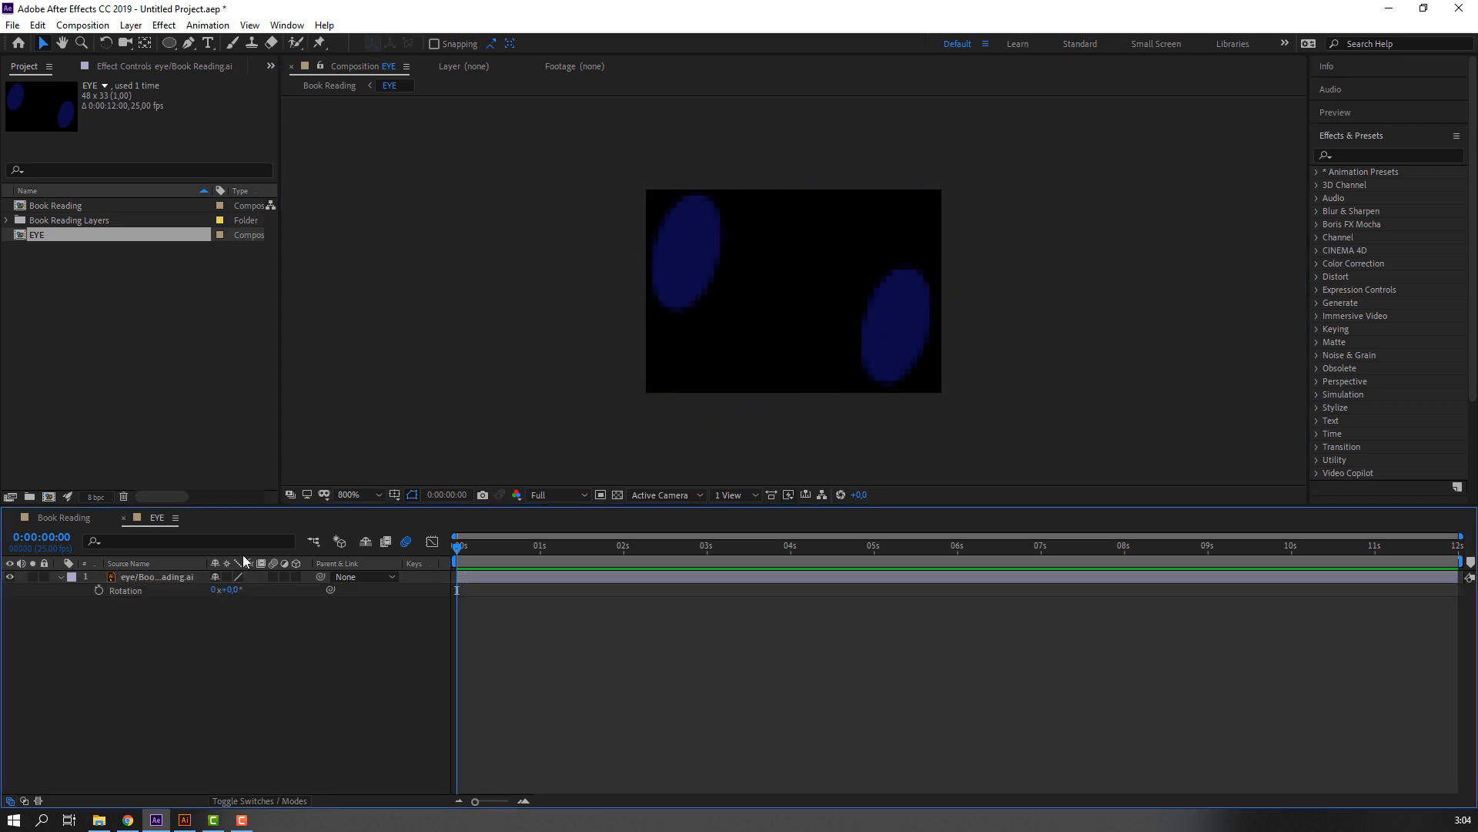
Draw an upright ellipse about the size of one eye, overlapping the left eye in the EYE composition.
{"action": "left_click", "coordinate": [172, 47]}
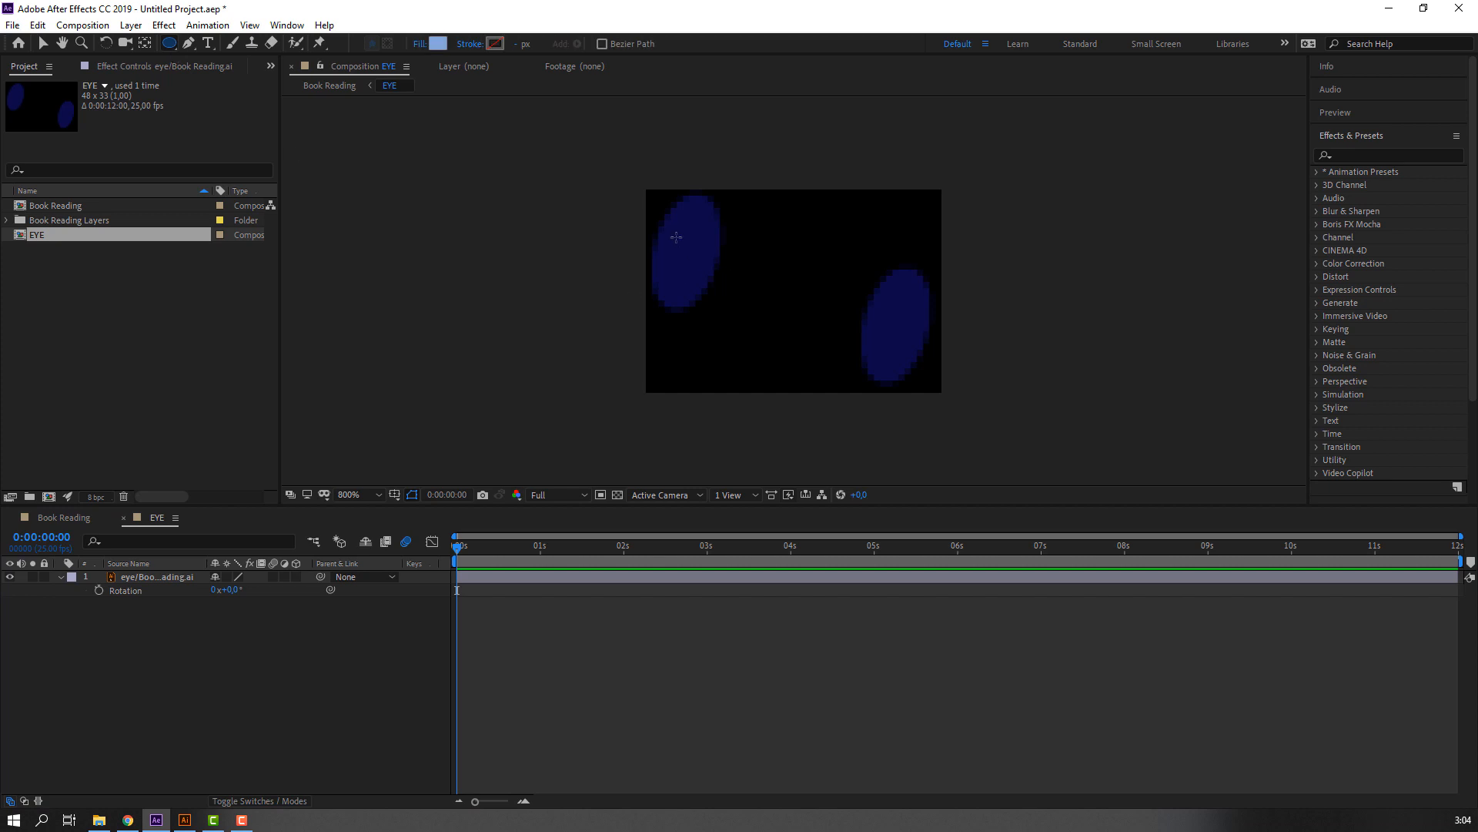
{"action": "left_click_drag", "start_coordinate": [676, 237], "coordinate": [741, 343]}
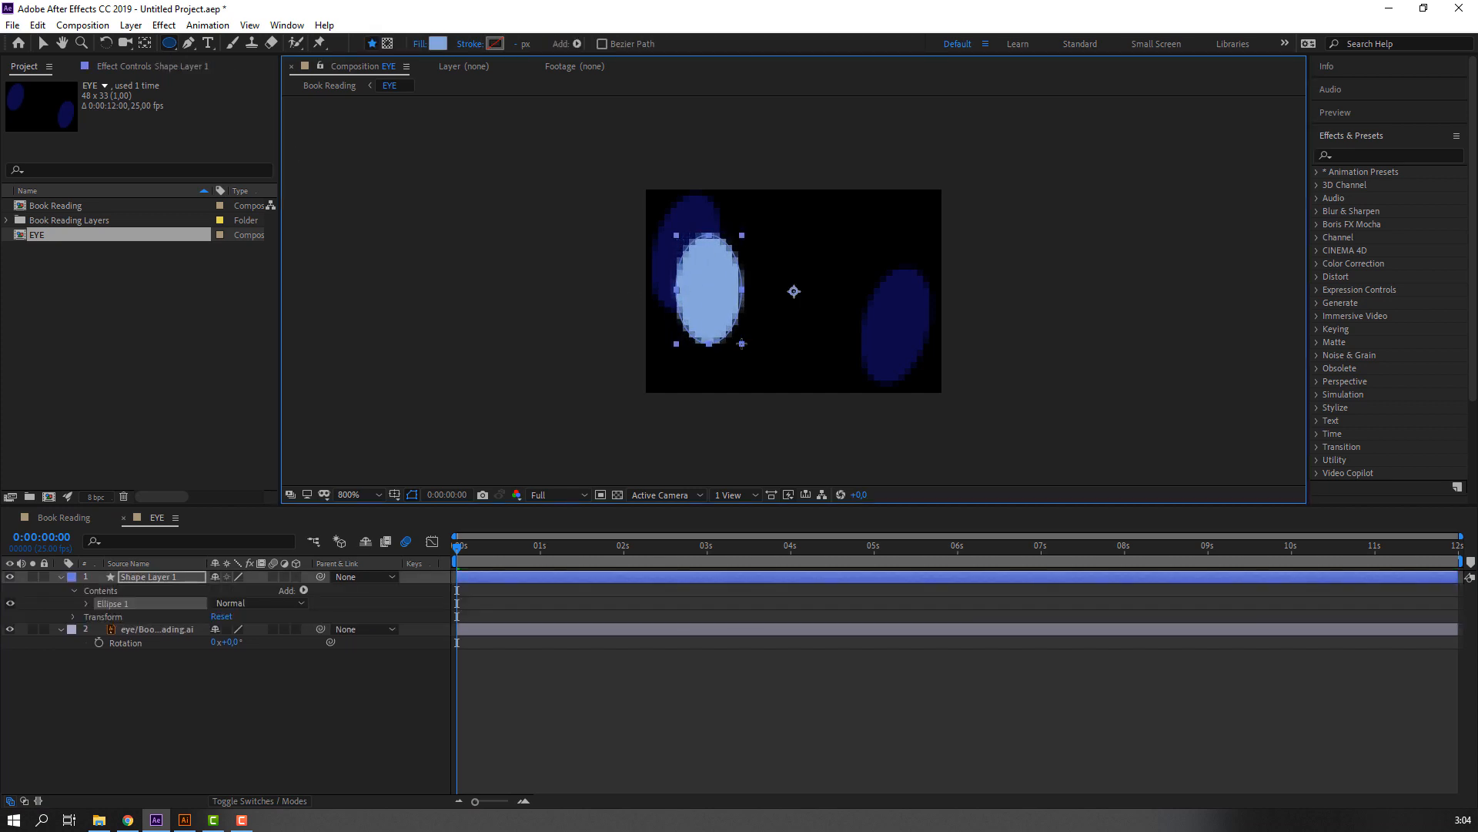
{"action": "left_click", "coordinate": [48, 46]}
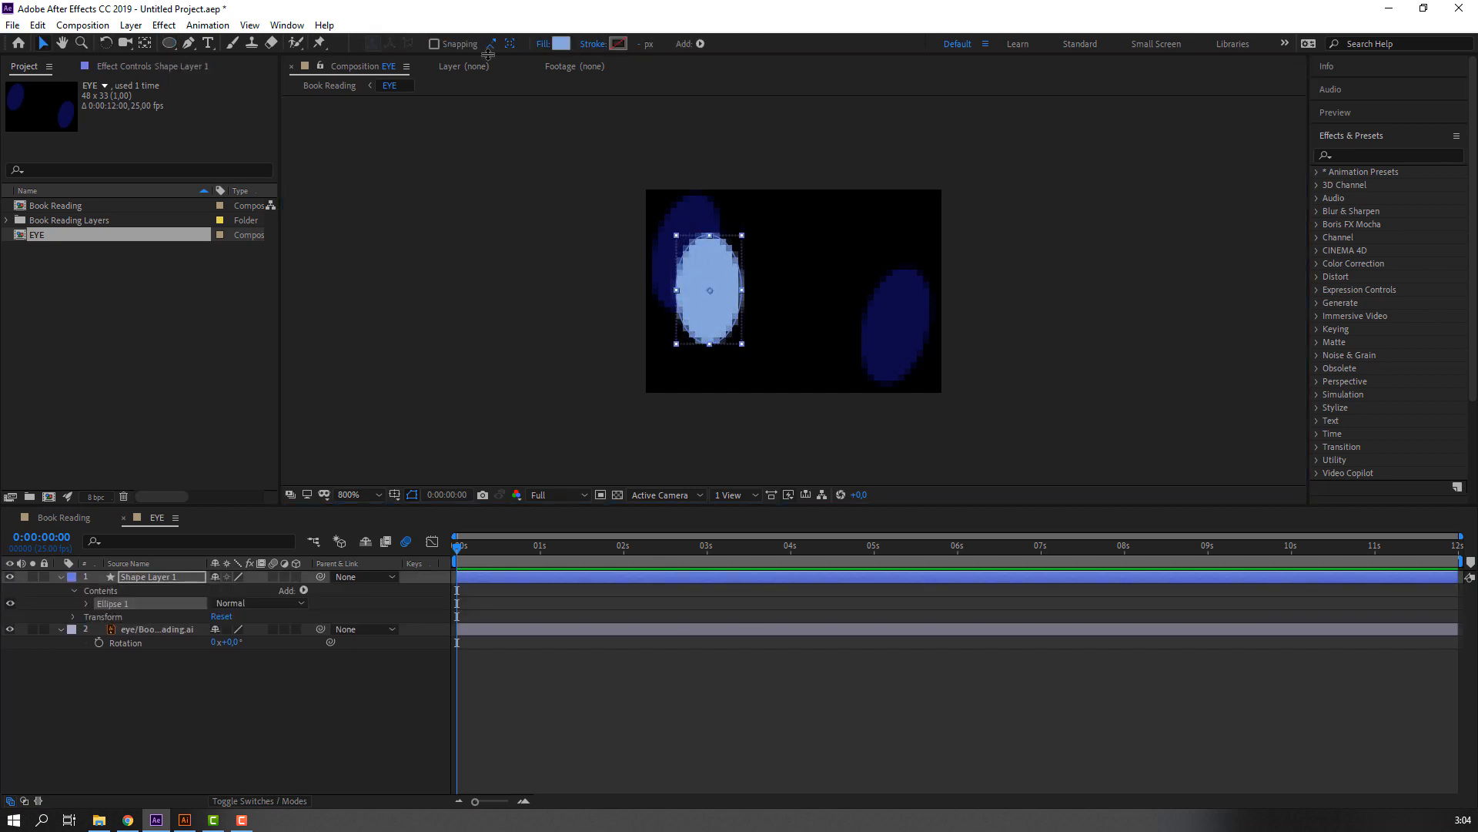
Fill the ellipse with the dark blue #090945 sampled from the original eye.
{"action": "left_click", "coordinate": [561, 43]}
{"action": "left_click", "coordinate": [630, 595]}
{"action": "left_click", "coordinate": [886, 351]}
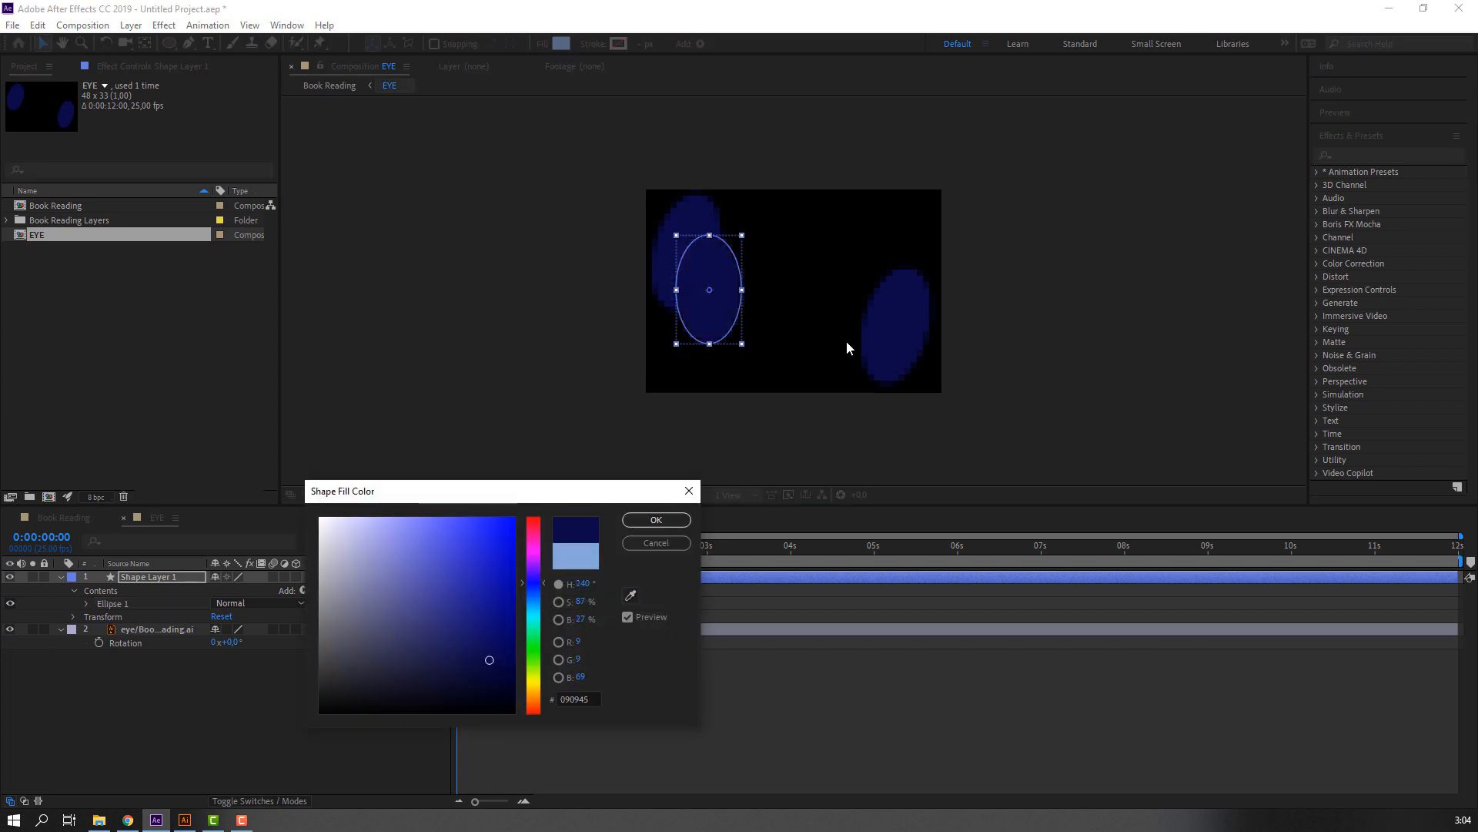
{"action": "left_click", "coordinate": [656, 520]}
{"action": "left_click_drag", "start_coordinate": [703, 322], "coordinate": [703, 317]}
Duplicate the ellipse layer and shift the copy horizontally to the right eye, keeping both ellipses level.
{"action": "left_click", "coordinate": [148, 577]}
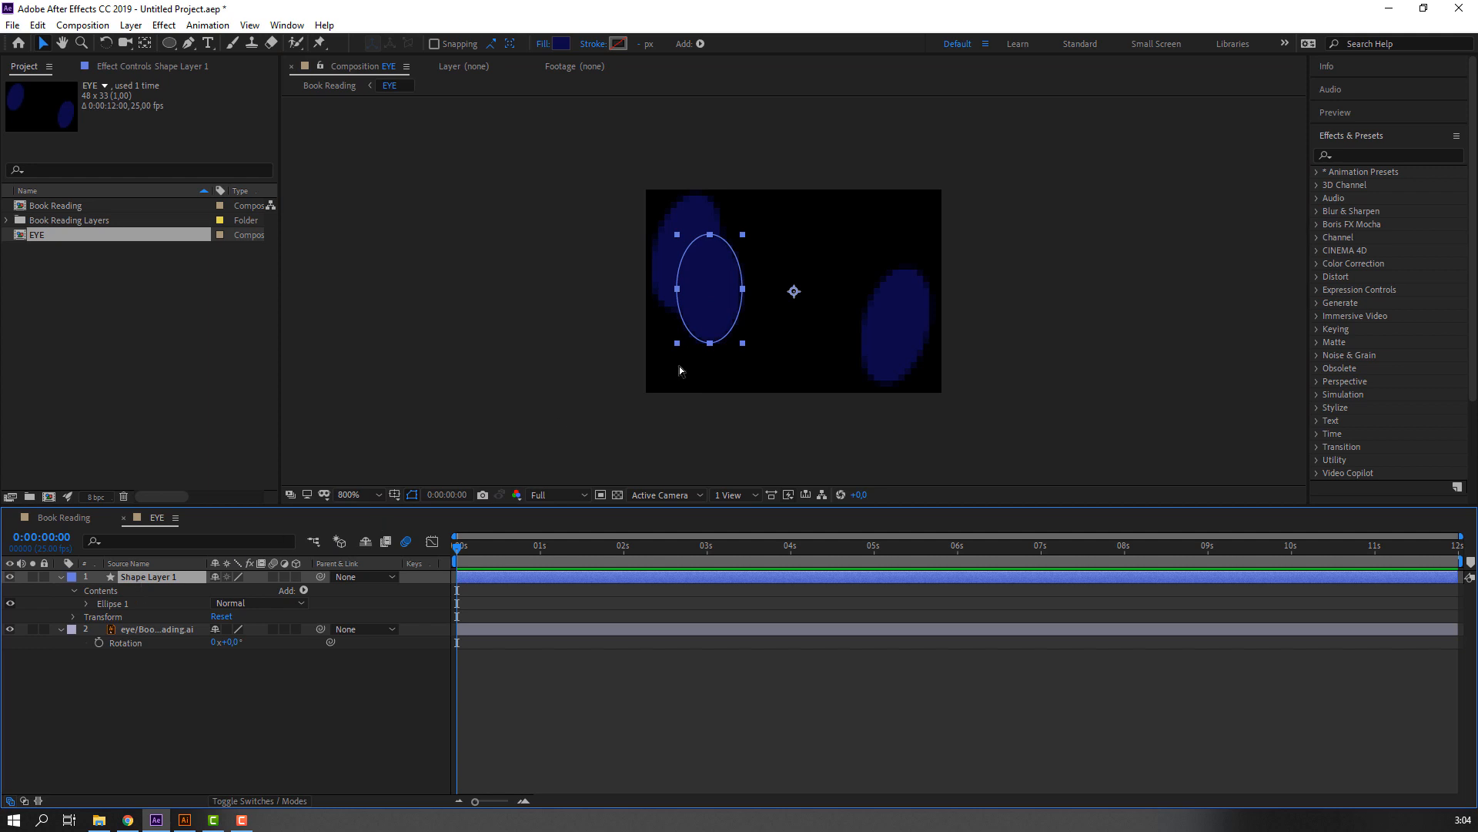
{"action": "key", "text": "ctrl+d"}
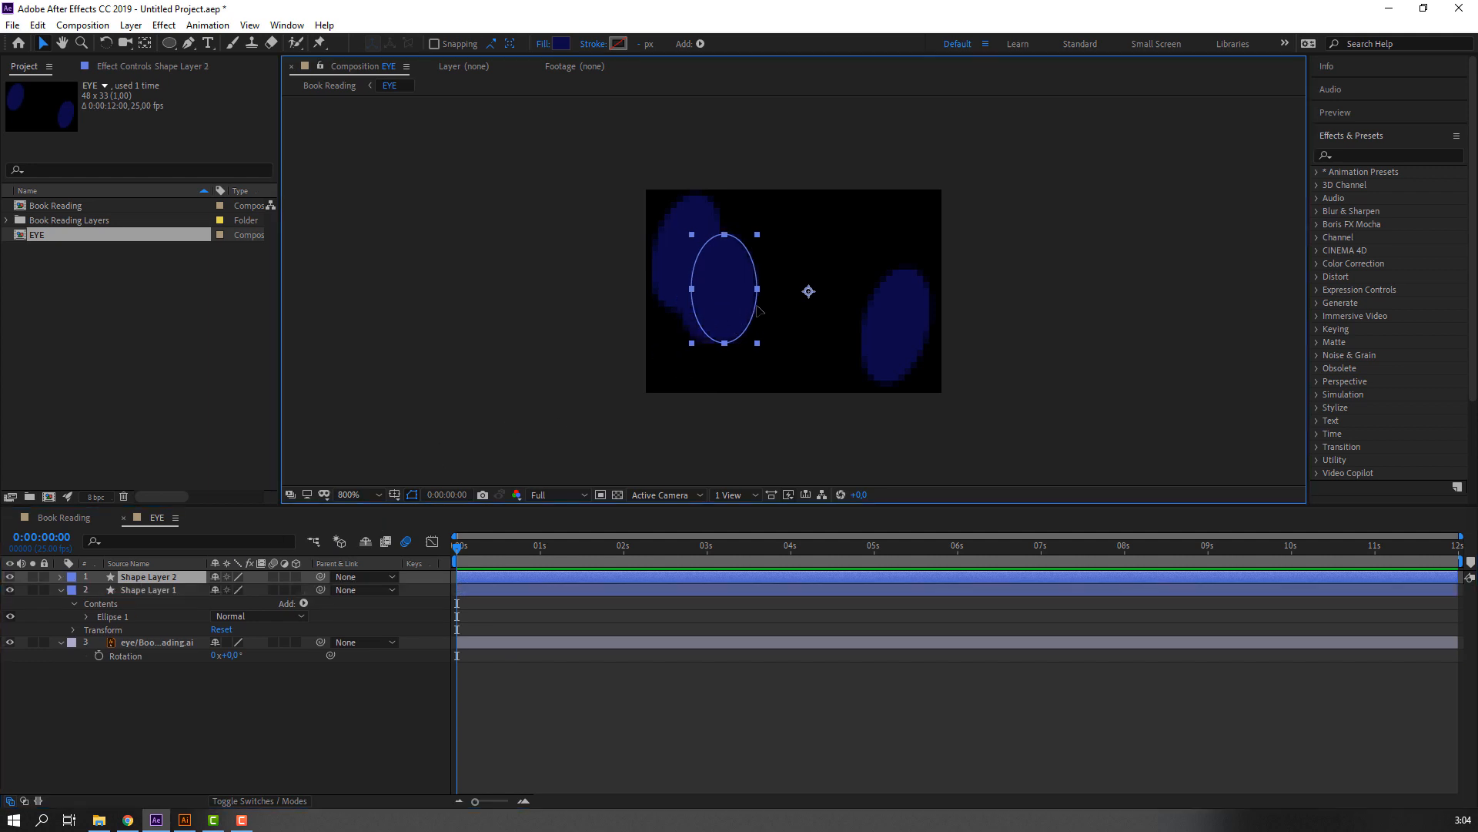
{"action": "left_click_drag", "start_coordinate": [733, 305], "coordinate": [871, 296]}
{"action": "key", "text": "ctrl+z"}
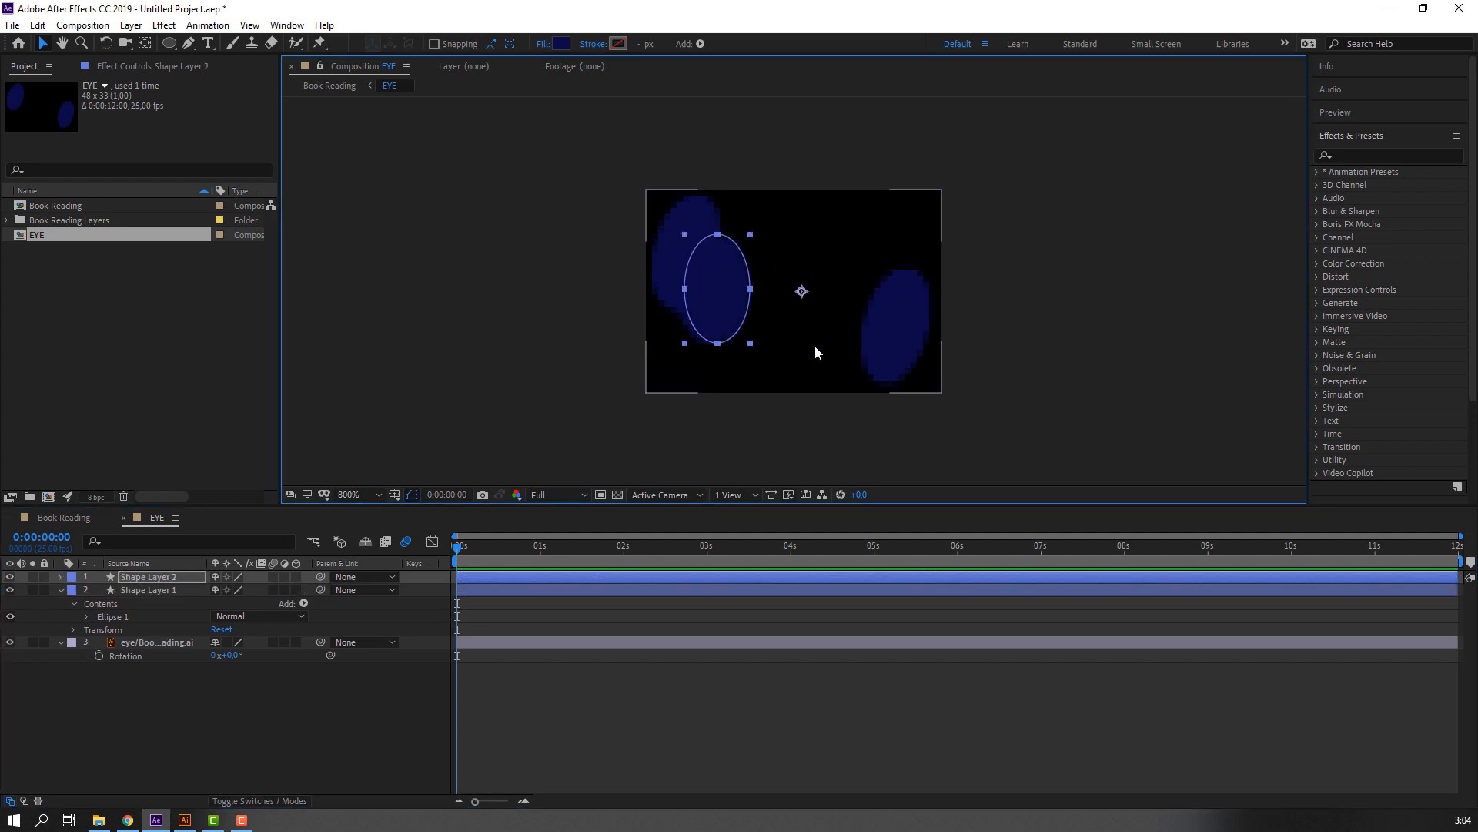
{"action": "key", "text": "Right"}
{"action": "key", "text": "Right"}
{"action": "key", "text": "Right"}
{"action": "key", "text": "Right"}
{"action": "key", "text": "Right"}
{"action": "key", "text": "Right"}
{"action": "key", "text": "Right"}
{"action": "key", "text": "Right"}
{"action": "key", "text": "Right"}
{"action": "key", "text": "Right"}
{"action": "key", "text": "Right"}
{"action": "key", "text": "Right"}
{"action": "key", "text": "Right"}
{"action": "key", "text": "Right"}
{"action": "key", "text": "Right"}
{"action": "key", "text": "Right"}
{"action": "key", "text": "Right"}
{"action": "key", "text": "Right"}
{"action": "key", "text": "Right"}
{"action": "key", "text": "Right"}
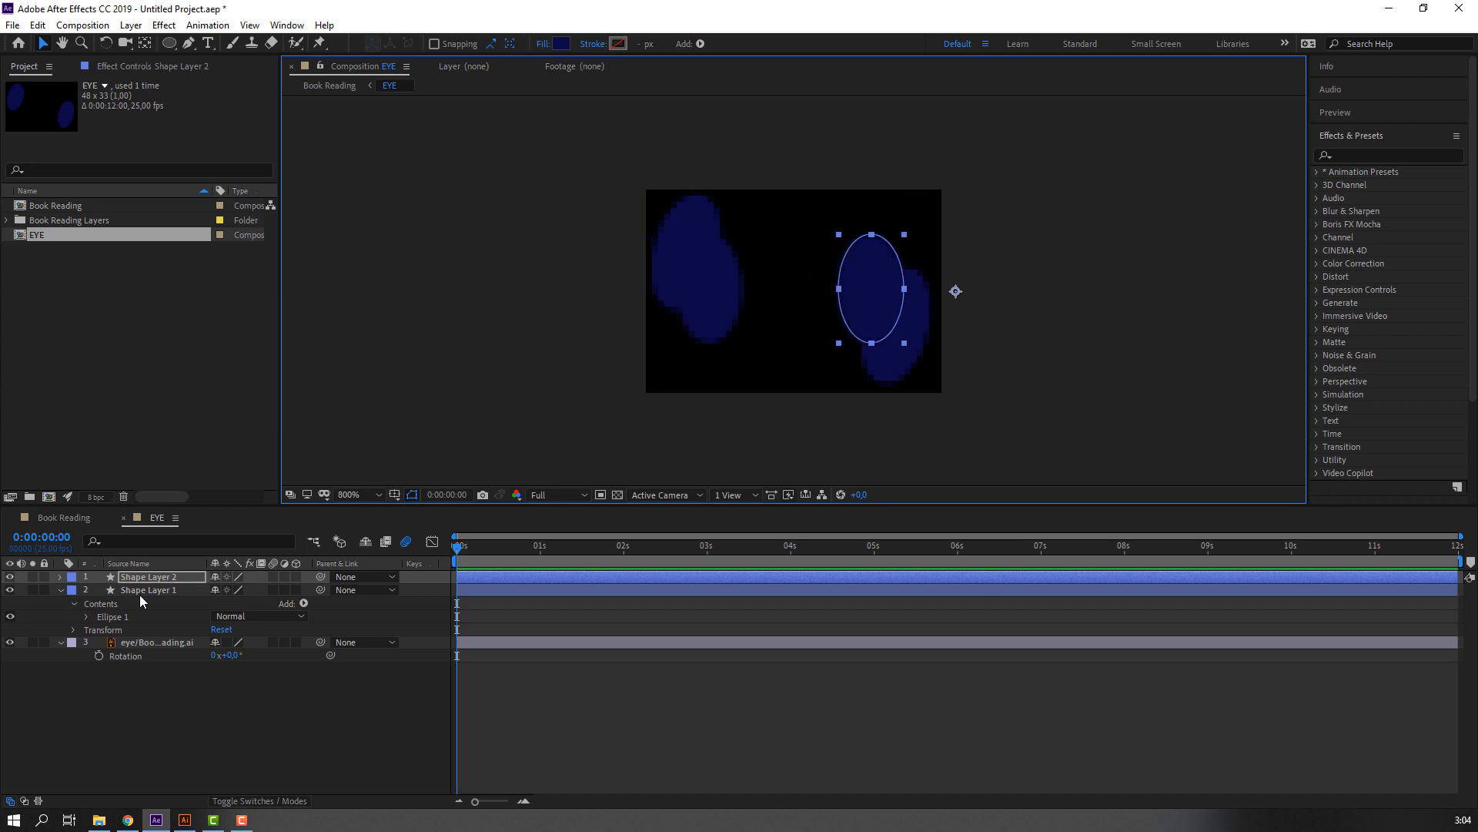
Delete the original eye artwork layer and return to the Book Reading composition.
{"action": "left_click", "coordinate": [134, 643]}
{"action": "key", "text": "Delete"}
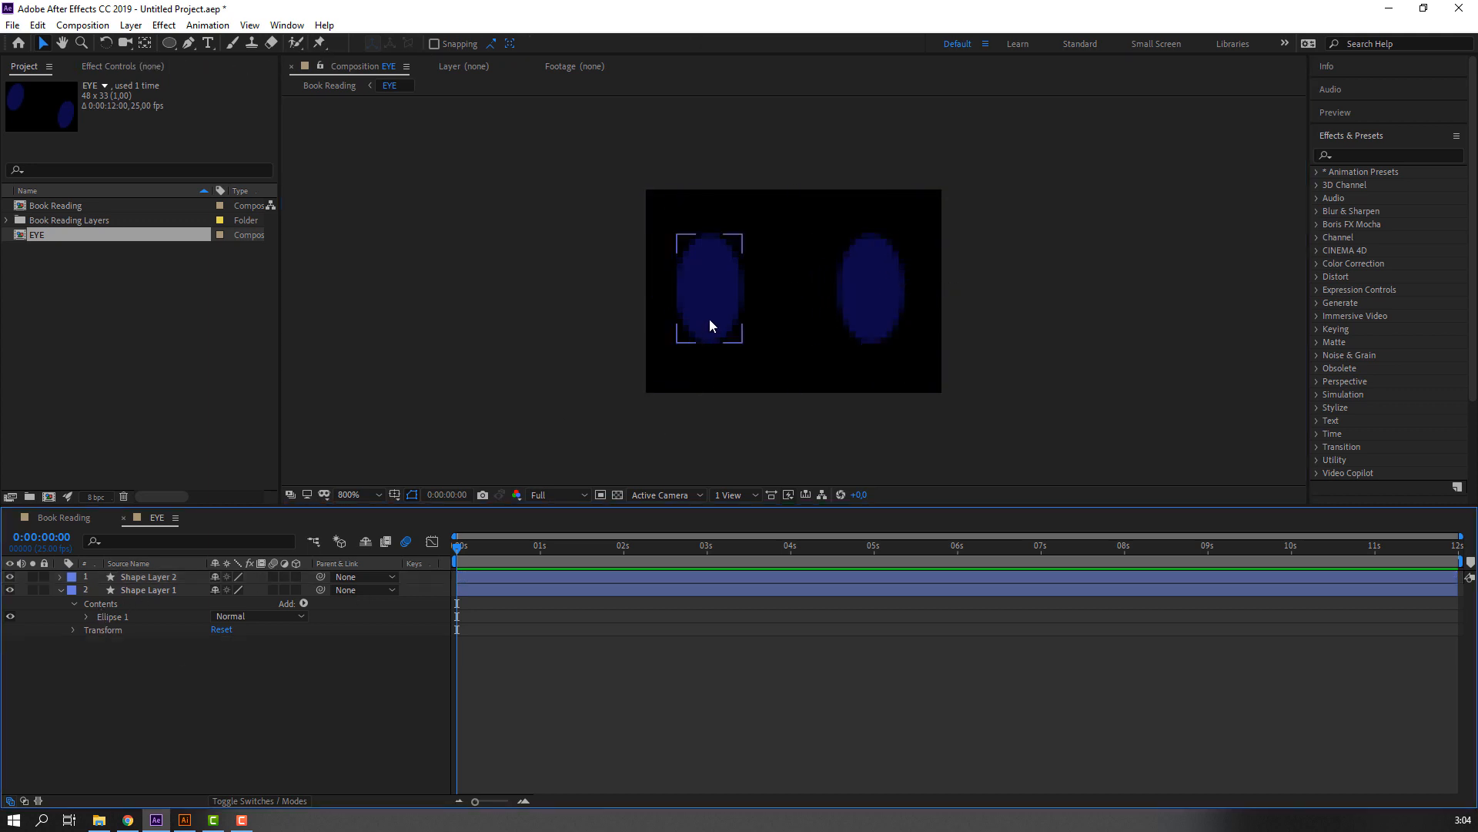
{"action": "left_click", "coordinate": [64, 516]}
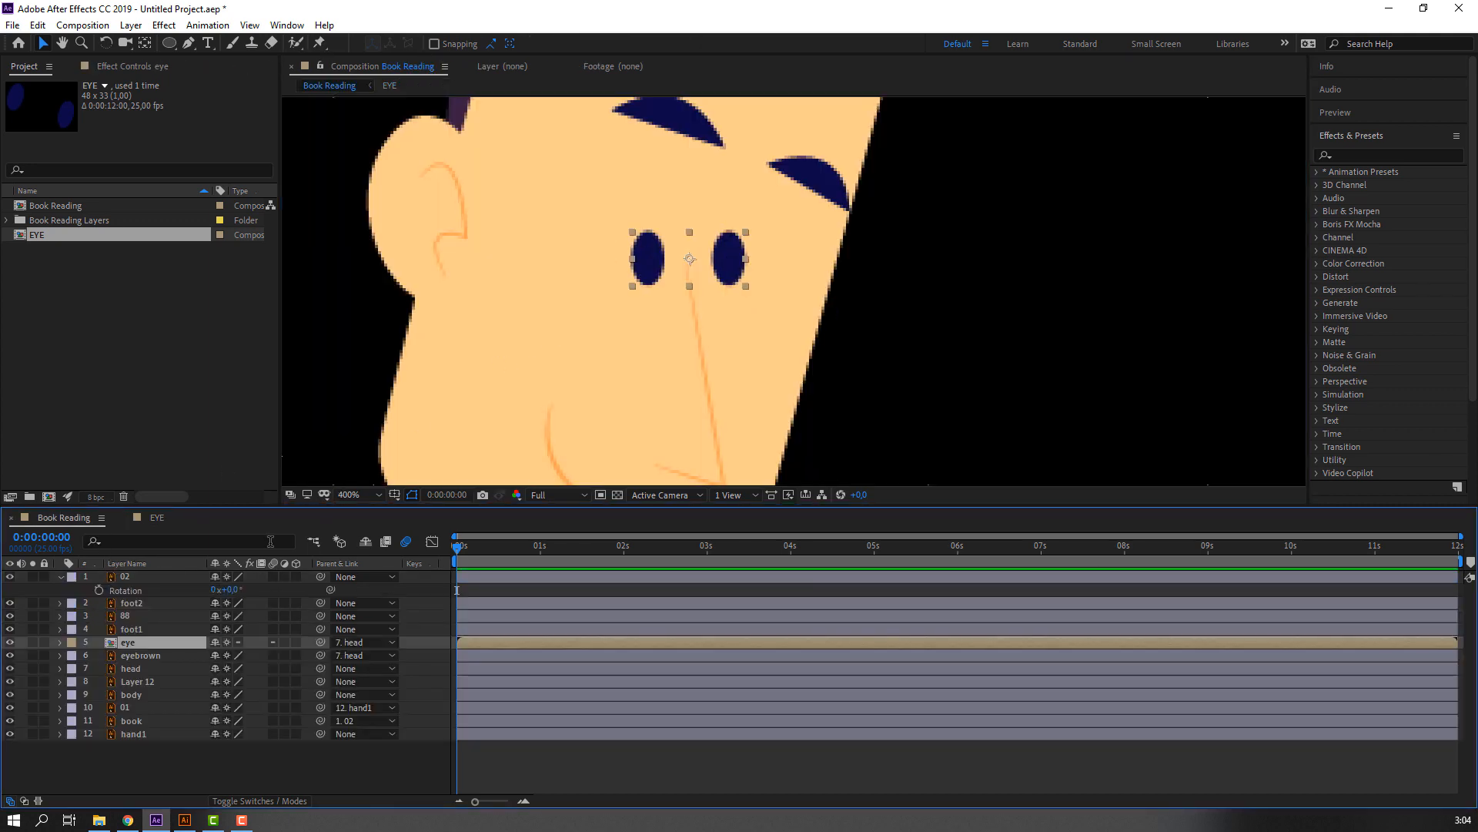
Set the eye layer's rotation to 19° so the eyes follow the tilt of the head.
{"action": "key", "text": "comma"}
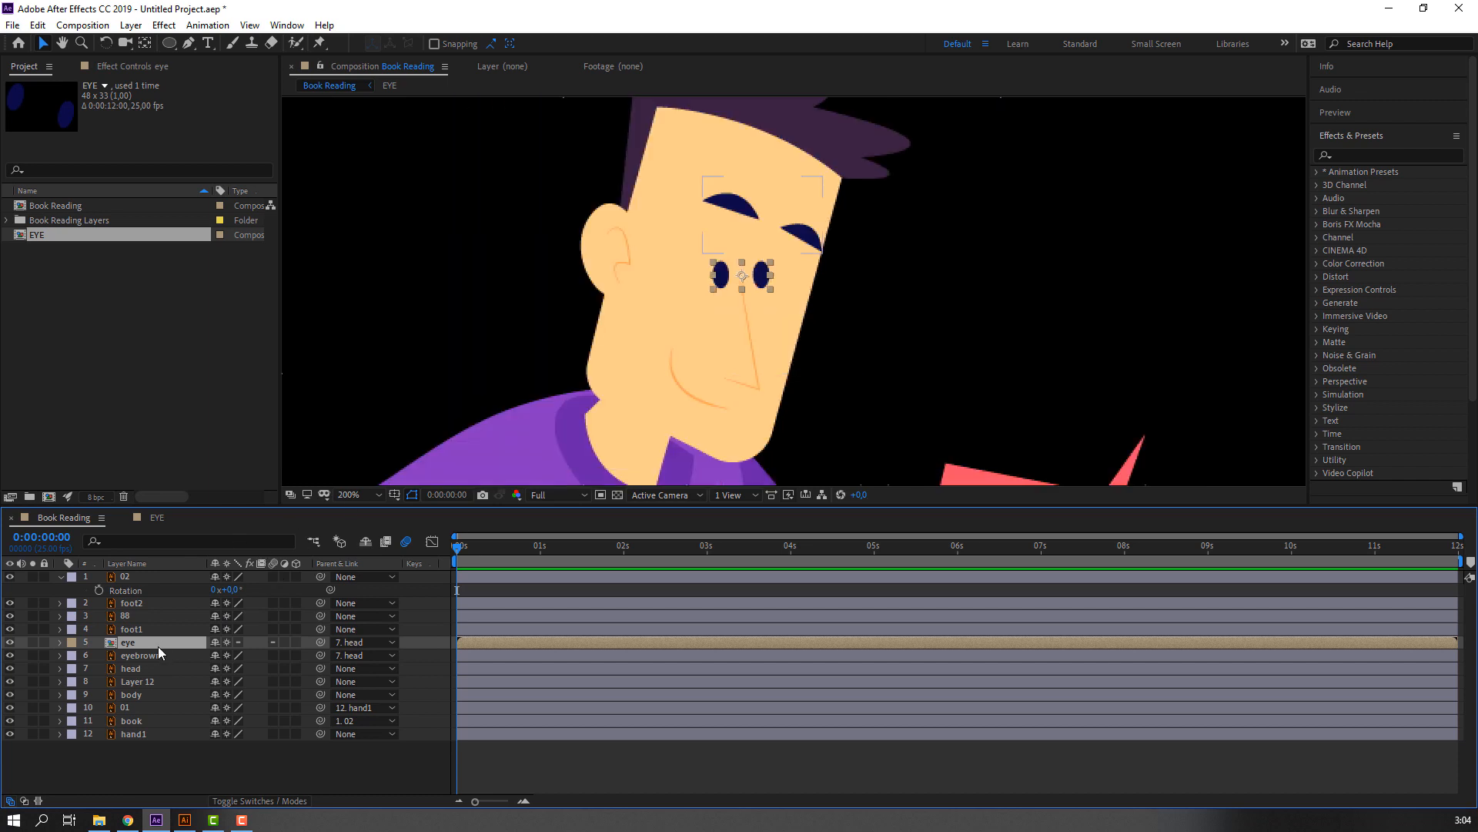
{"action": "key", "text": "r"}
{"action": "left_click_drag", "start_coordinate": [229, 655], "coordinate": [275, 637]}
Widen the gap between the two ellipses in the EYE composition by moving them outward horizontally.
{"action": "left_click", "coordinate": [181, 521]}
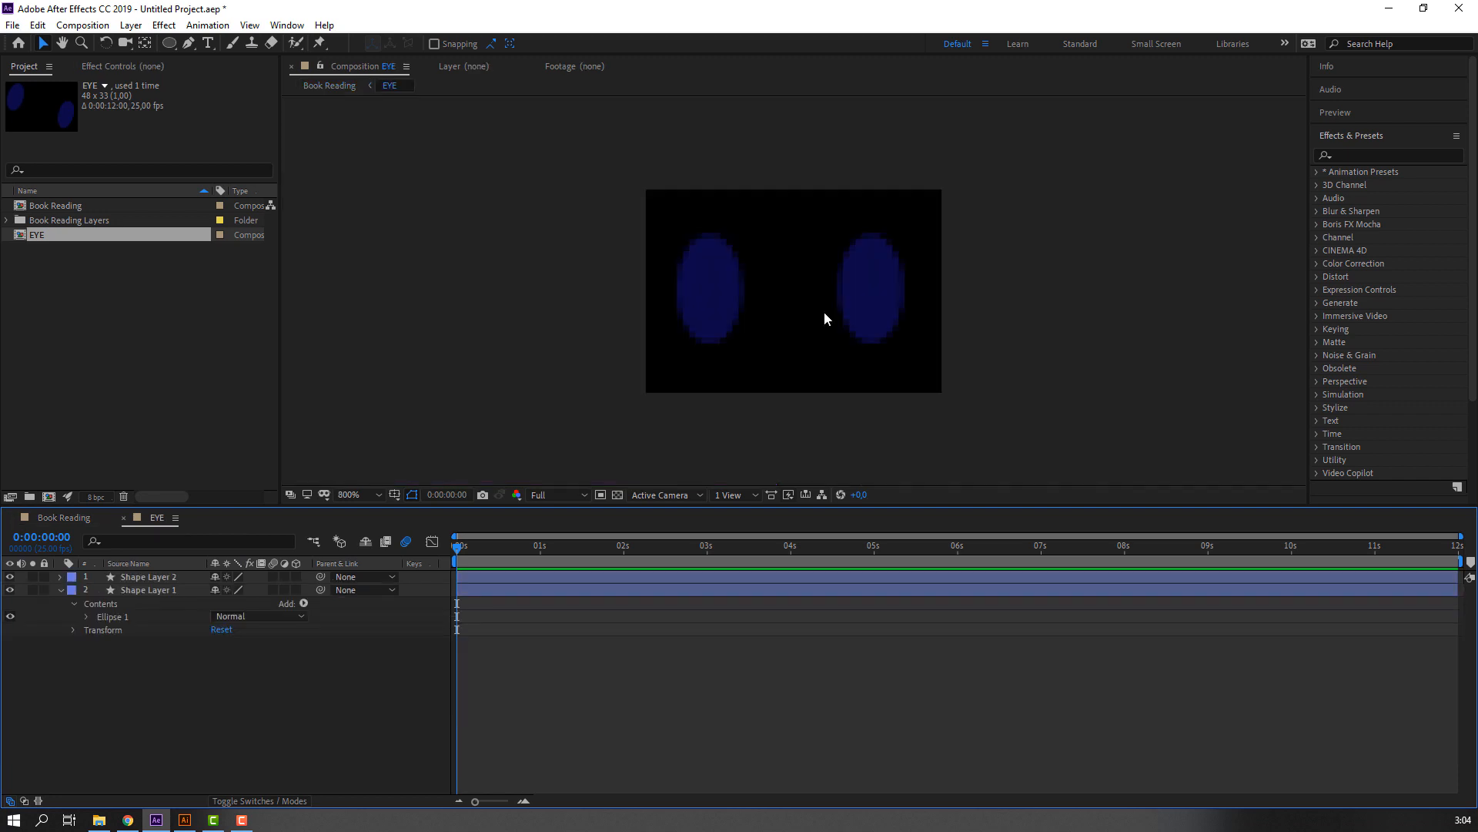
{"action": "left_click", "coordinate": [877, 304]}
{"action": "left_click", "coordinate": [692, 315]}
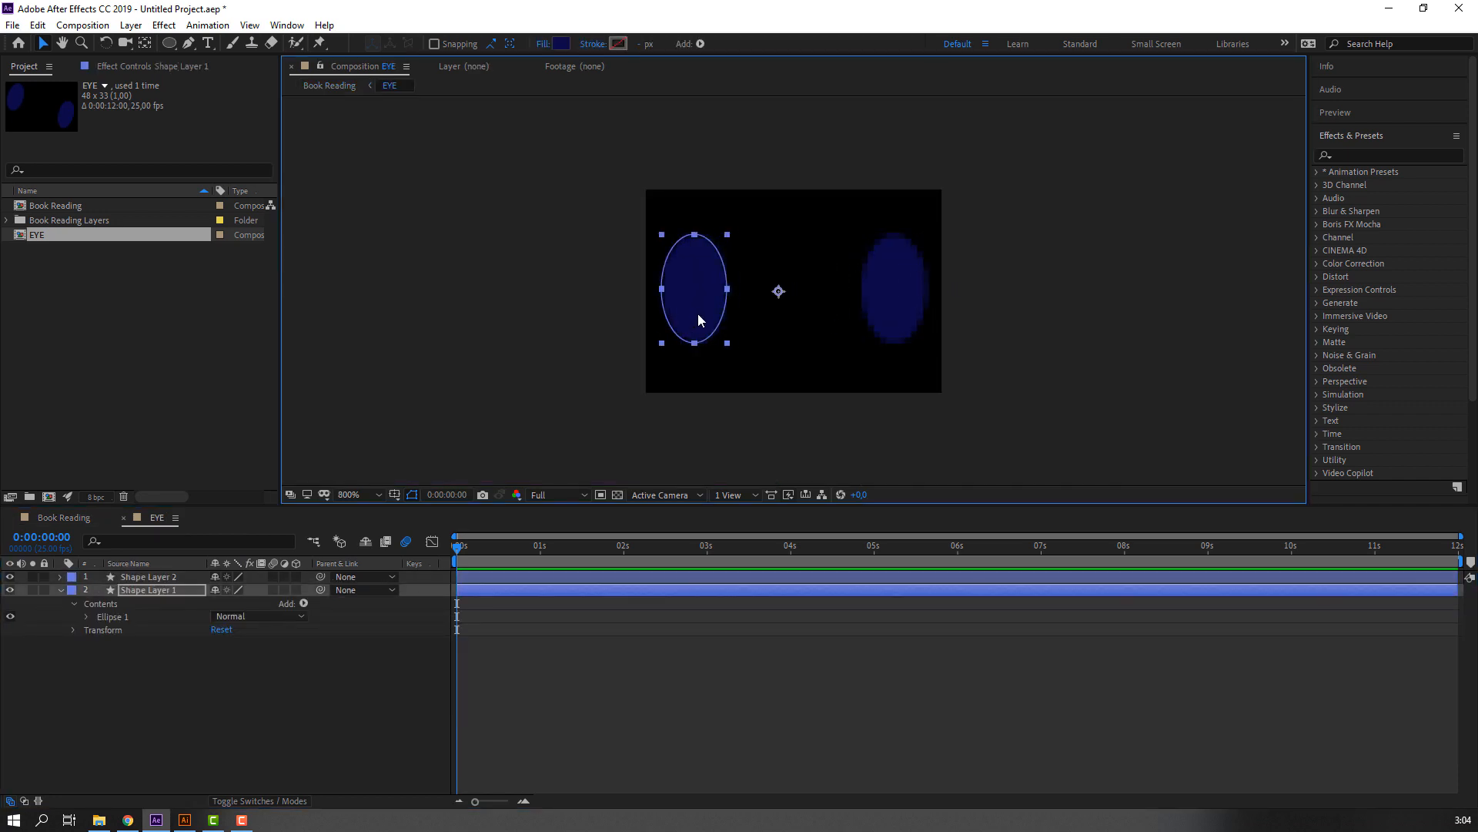
Move the eye layer slightly up and to the right on the face in Book Reading.
{"action": "left_click", "coordinate": [65, 518]}
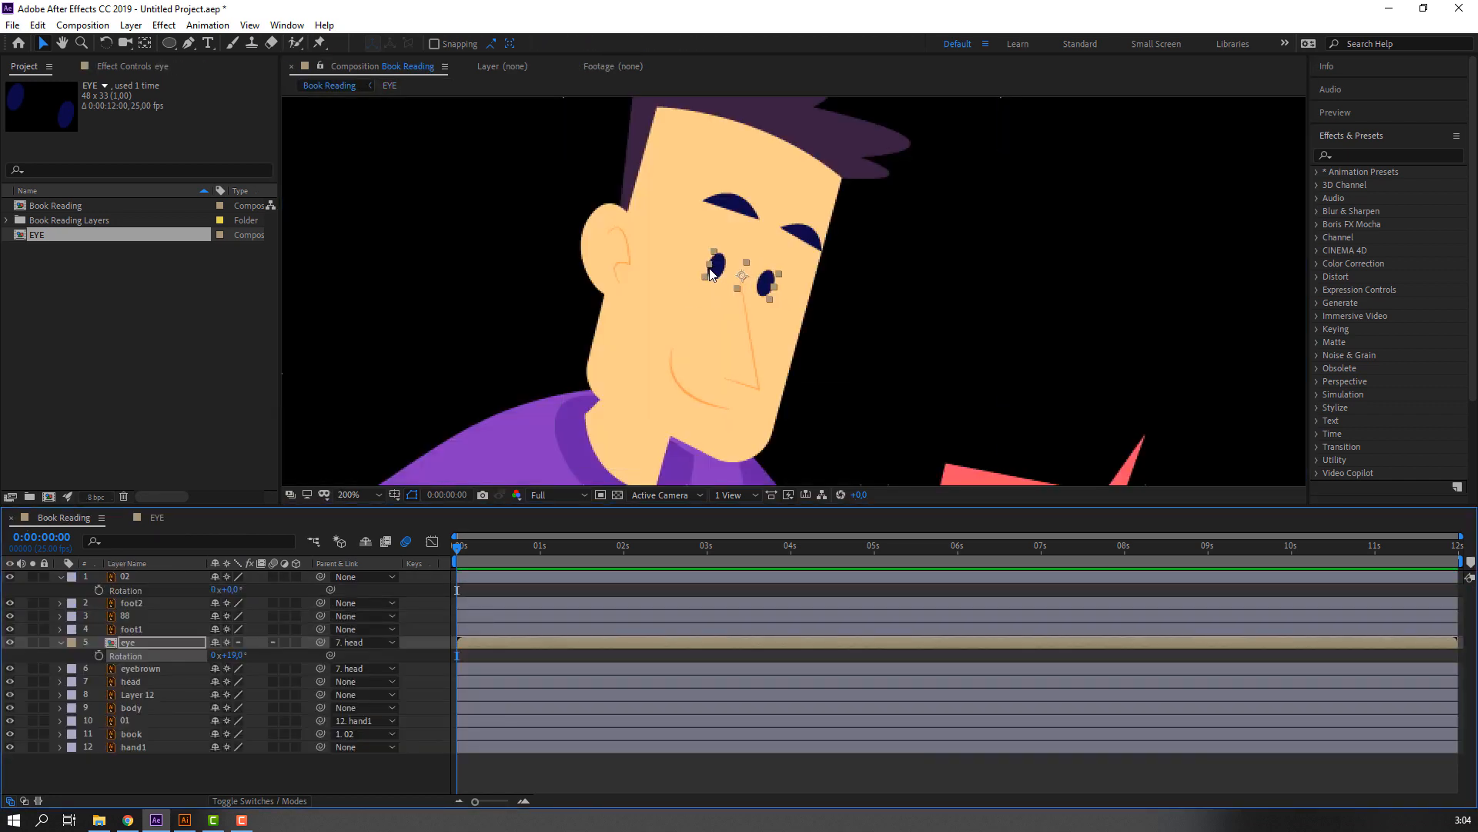
{"action": "left_click", "coordinate": [718, 266]}
{"action": "left_click_drag", "start_coordinate": [741, 271], "coordinate": [751, 258]}
Center the anchor points of both ellipse layers on their shapes in the EYE composition.
{"action": "left_click", "coordinate": [156, 516]}
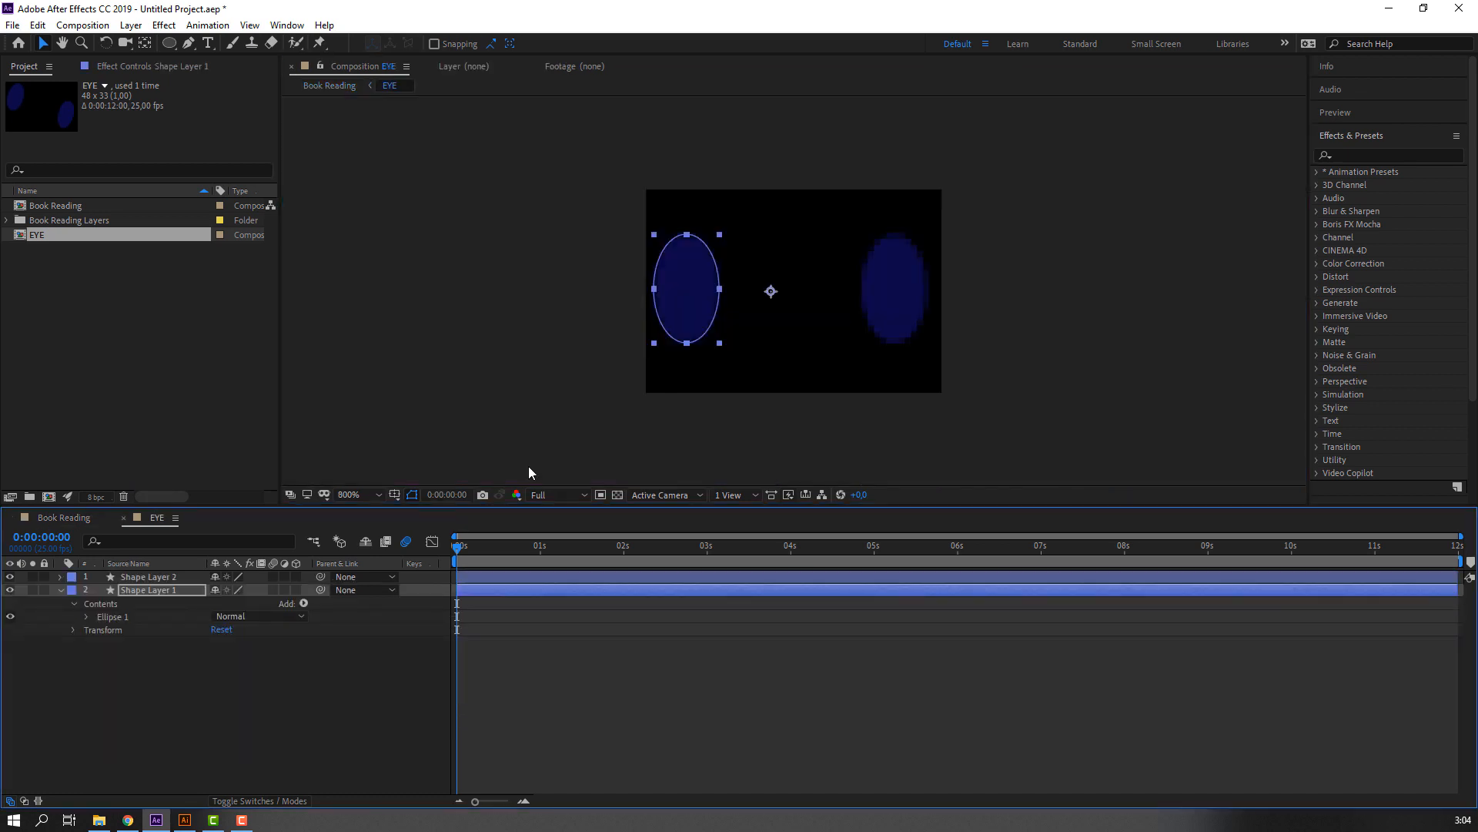
{"action": "left_click", "coordinate": [57, 589]}
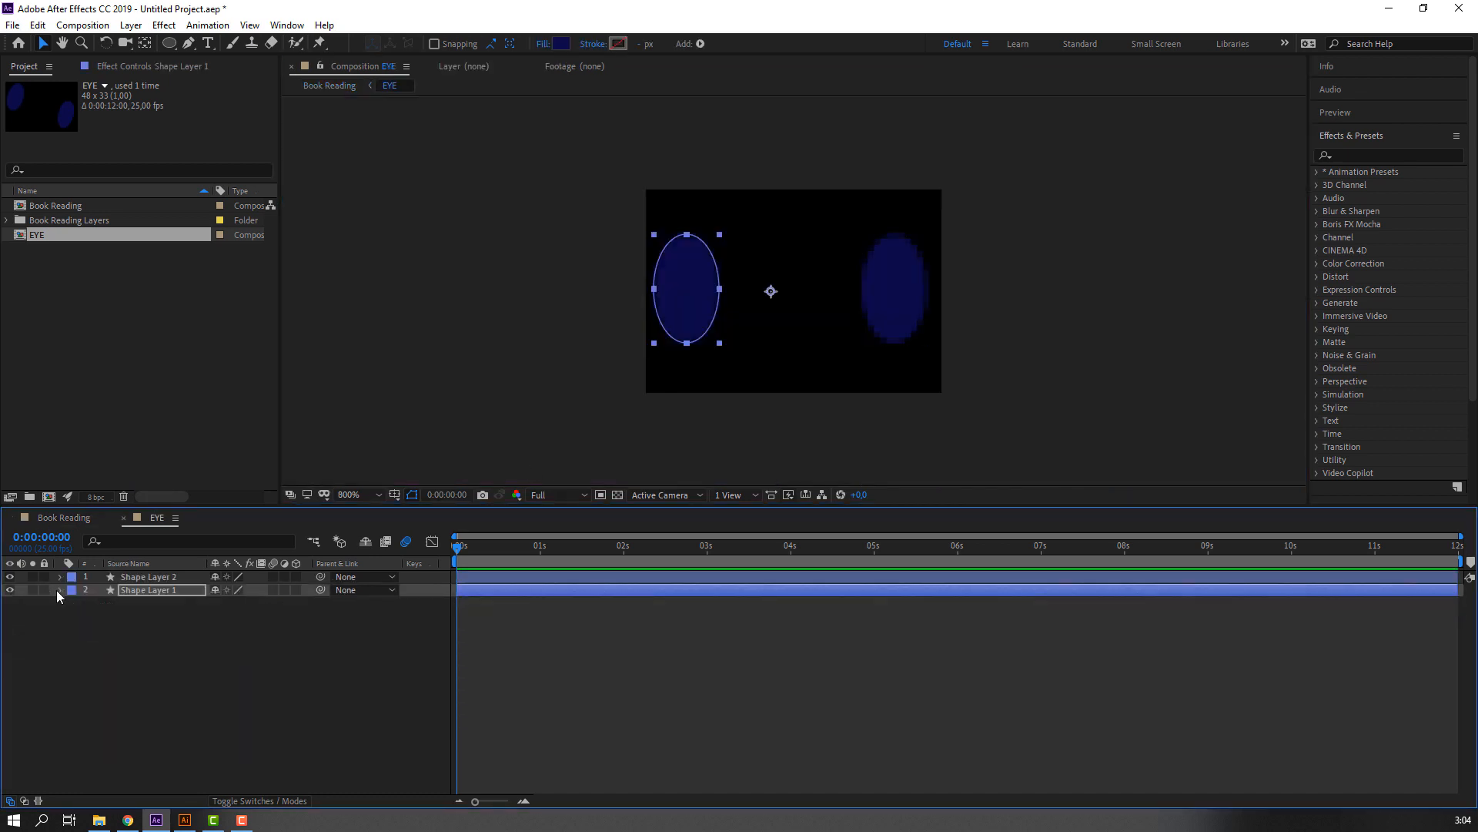
{"action": "left_click", "coordinate": [178, 598]}
{"action": "left_click", "coordinate": [180, 589]}
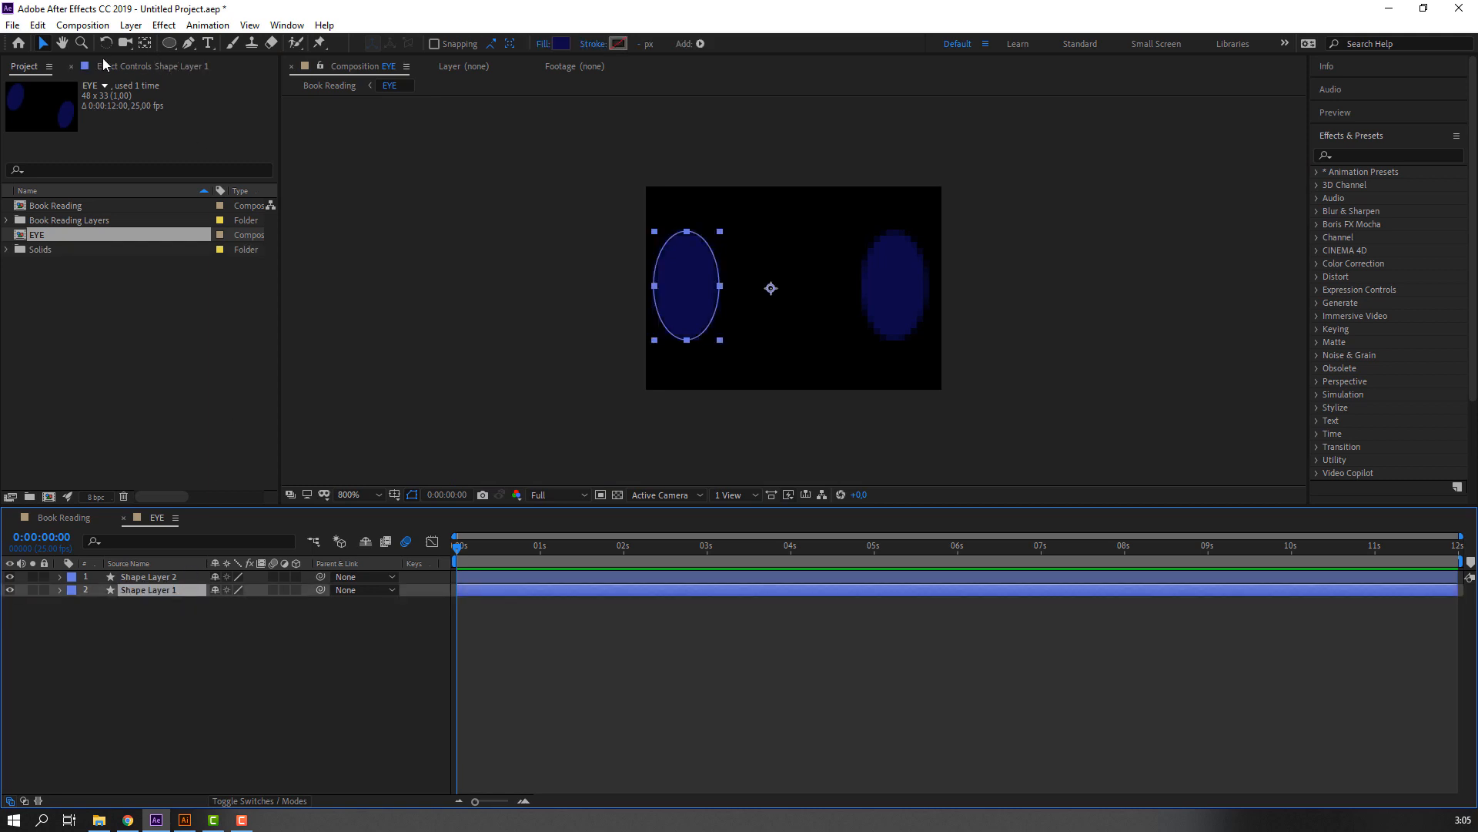
{"action": "key", "text": "ctrl+alt+Home"}
{"action": "left_click", "coordinate": [145, 43]}
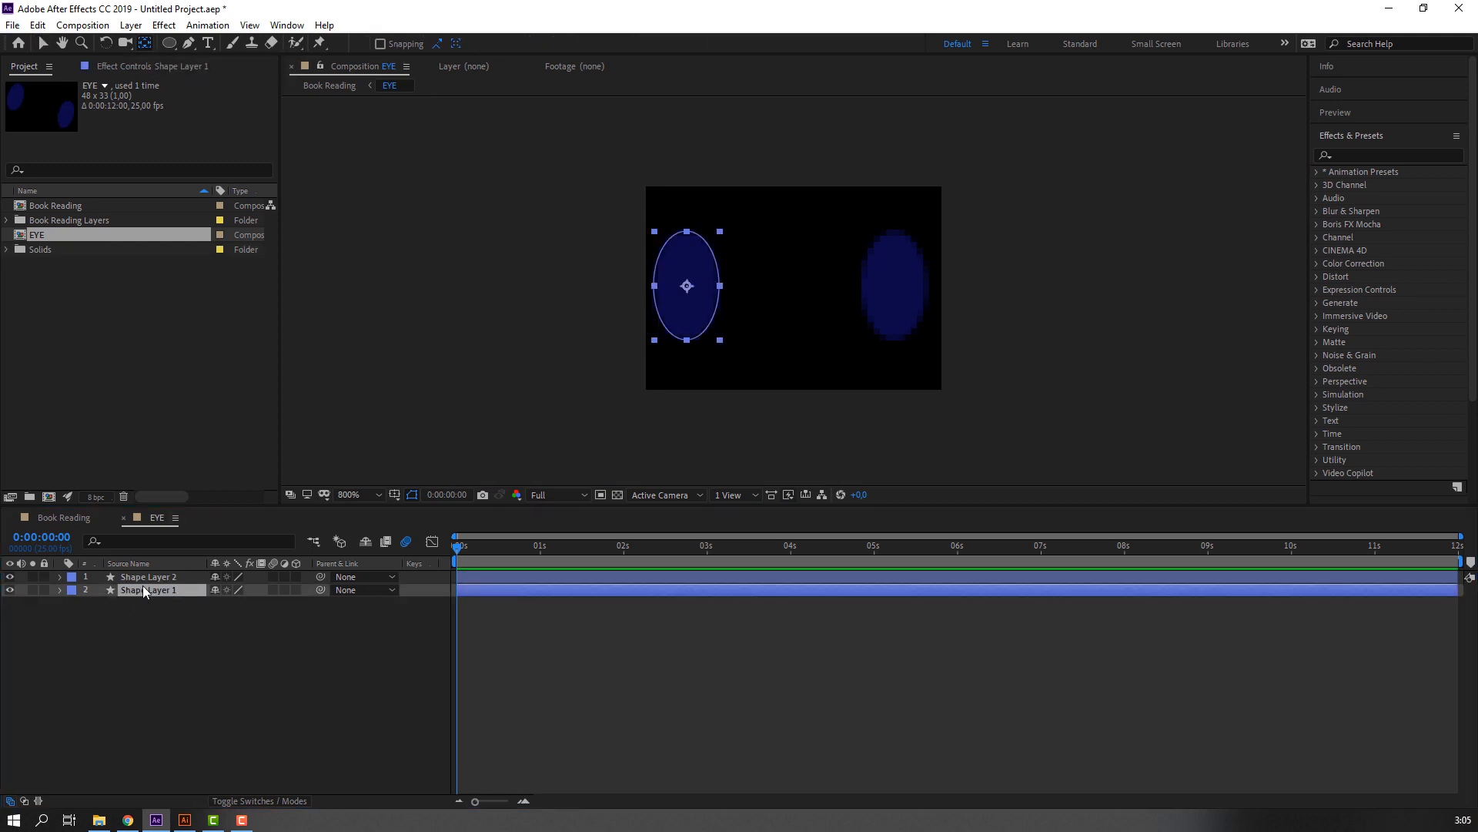
{"action": "left_click", "coordinate": [145, 578]}
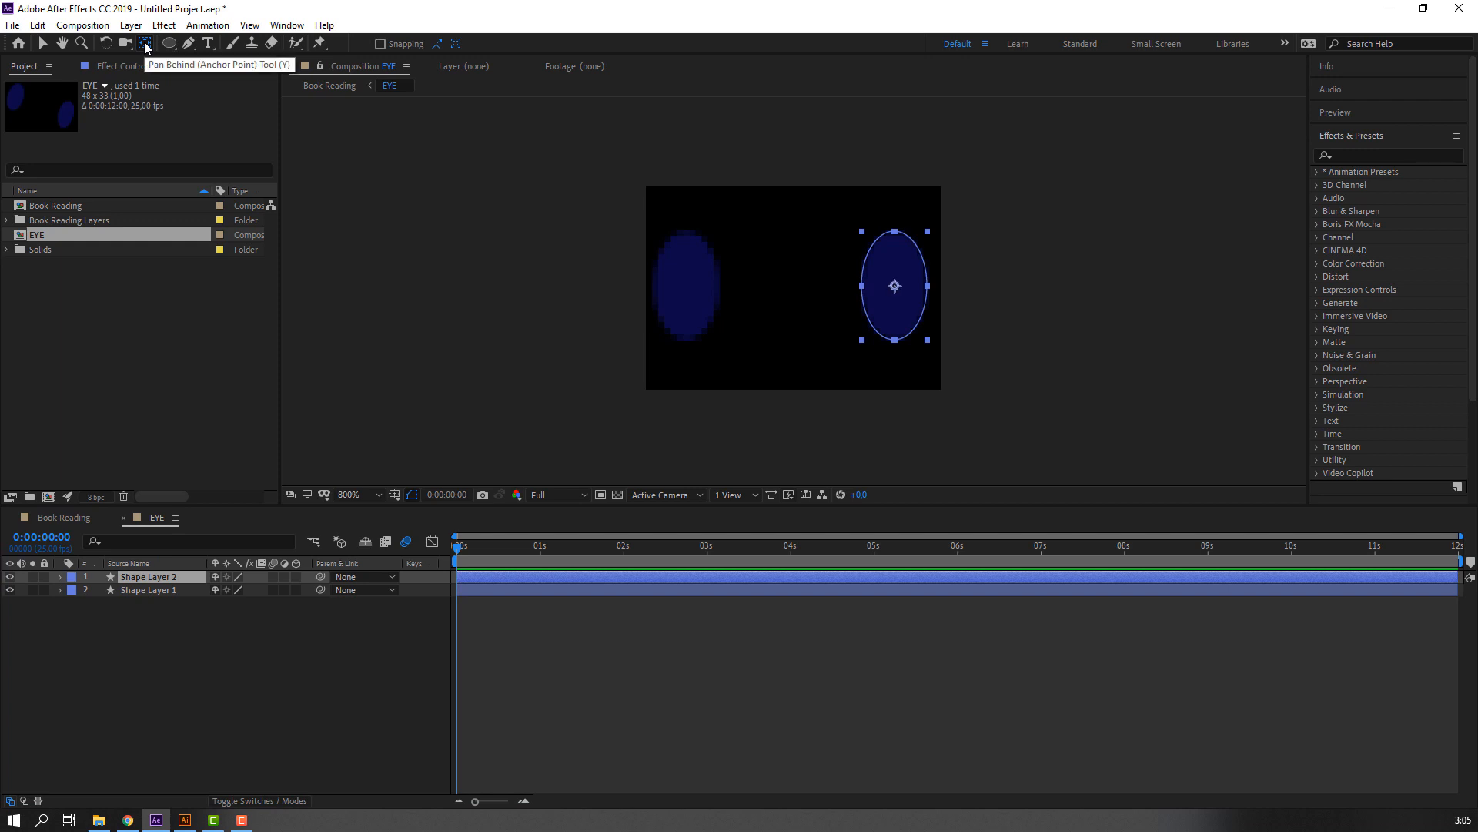
{"action": "left_click", "coordinate": [43, 43]}
{"action": "left_click", "coordinate": [154, 612]}
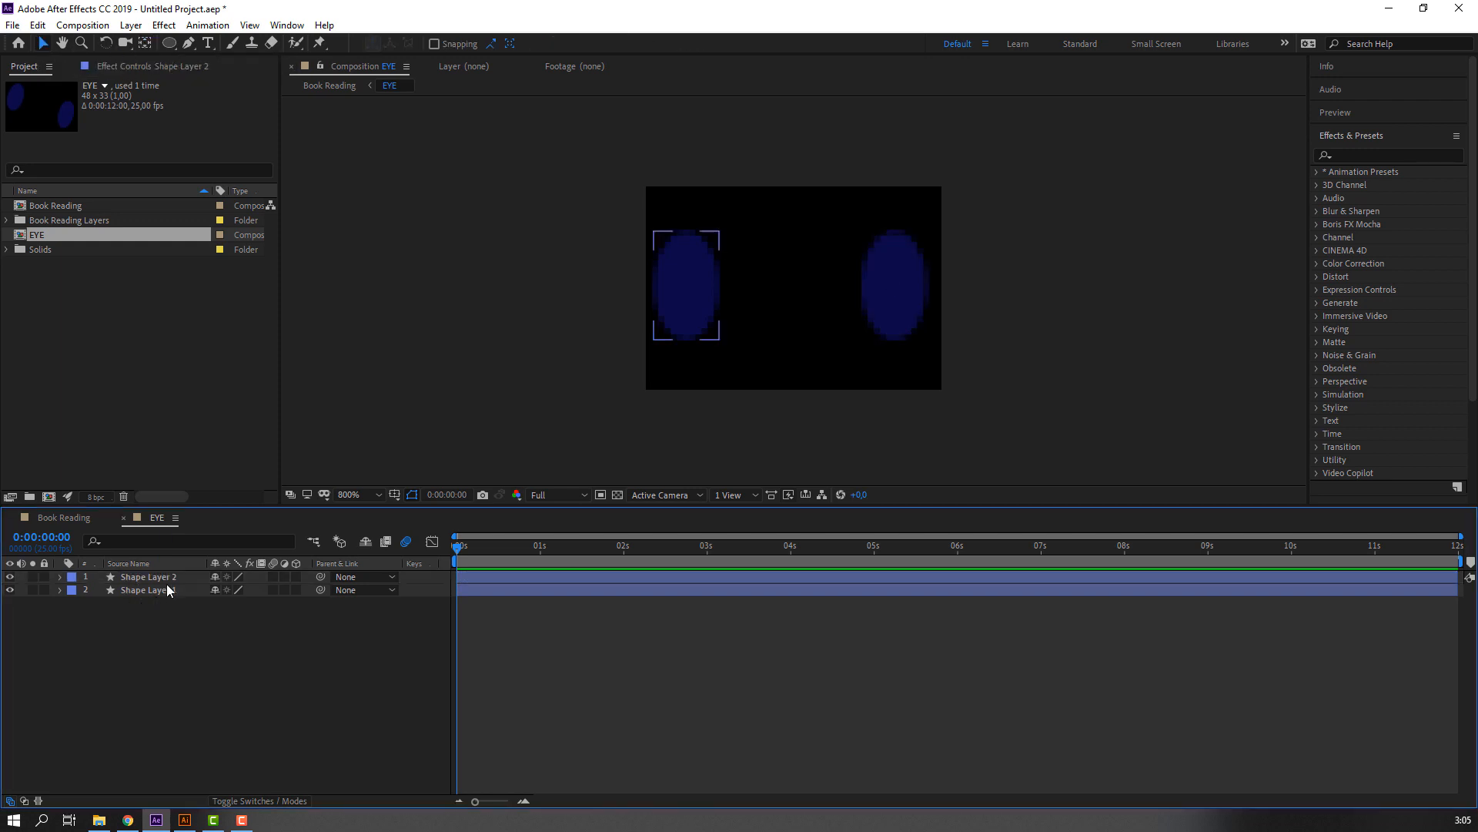
Add a null object to the EYE composition and place it just beyond the frame's upper-left corner.
{"action": "left_click", "coordinate": [168, 581]}
{"action": "left_click", "coordinate": [159, 622]}
{"action": "right_click", "coordinate": [174, 625]}
{"action": "mouse_move", "coordinate": [308, 632]}
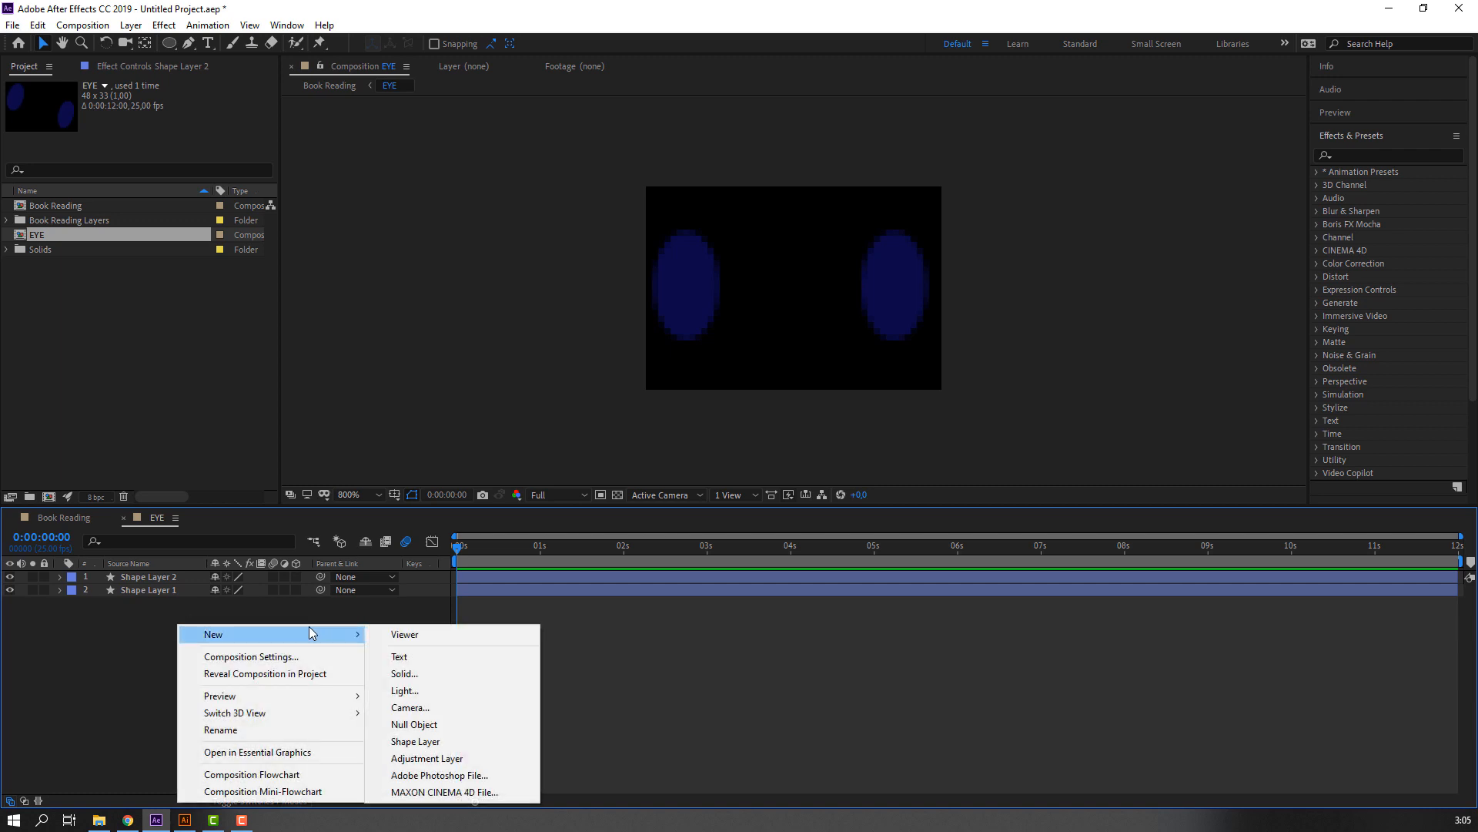
{"action": "left_click", "coordinate": [416, 724]}
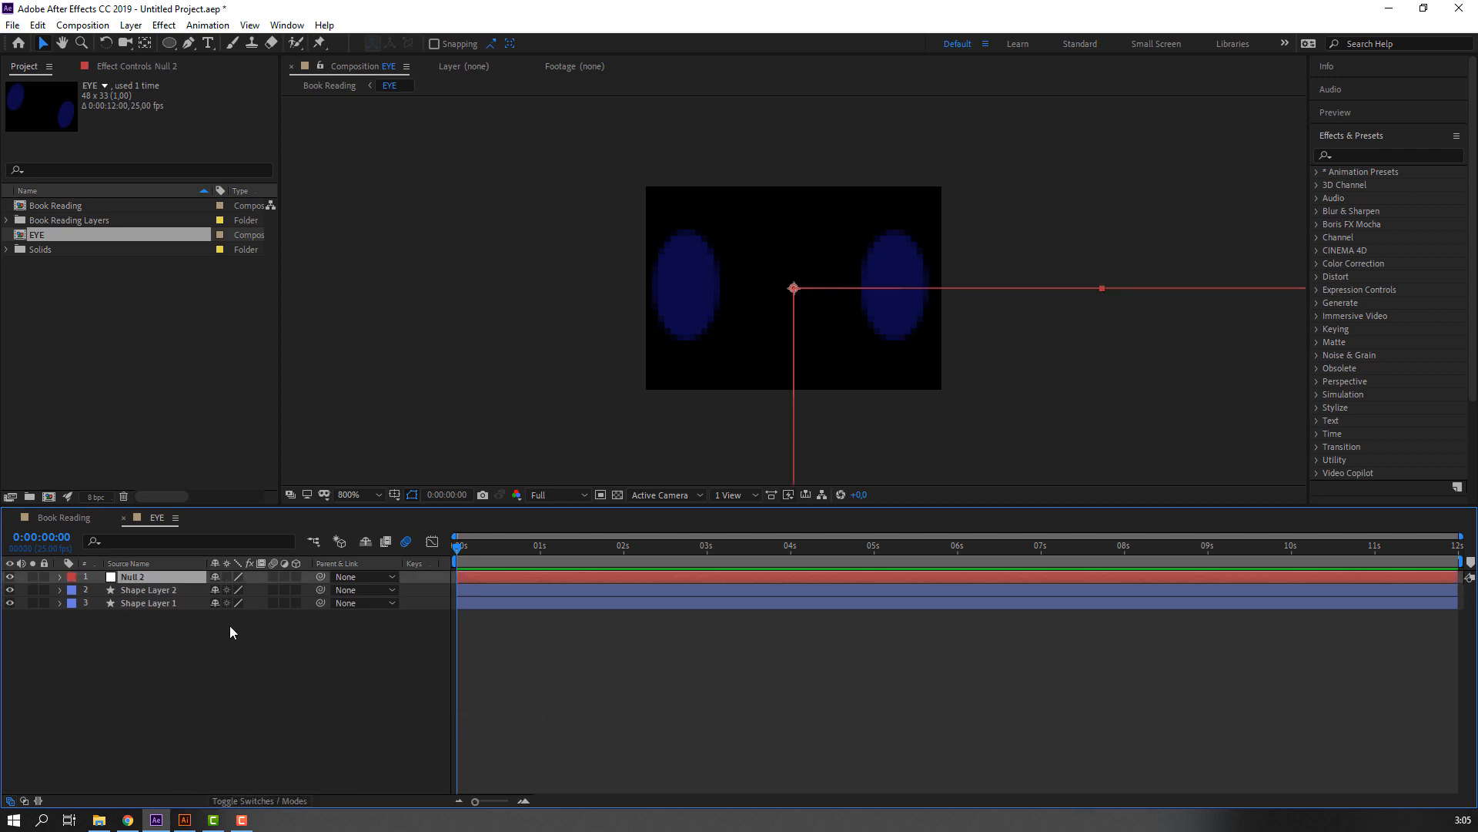
{"action": "scroll", "coordinate": [791, 384], "scroll_direction": "down", "scroll_amount": 1}
{"action": "left_click_drag", "start_coordinate": [856, 424], "coordinate": [768, 347]}
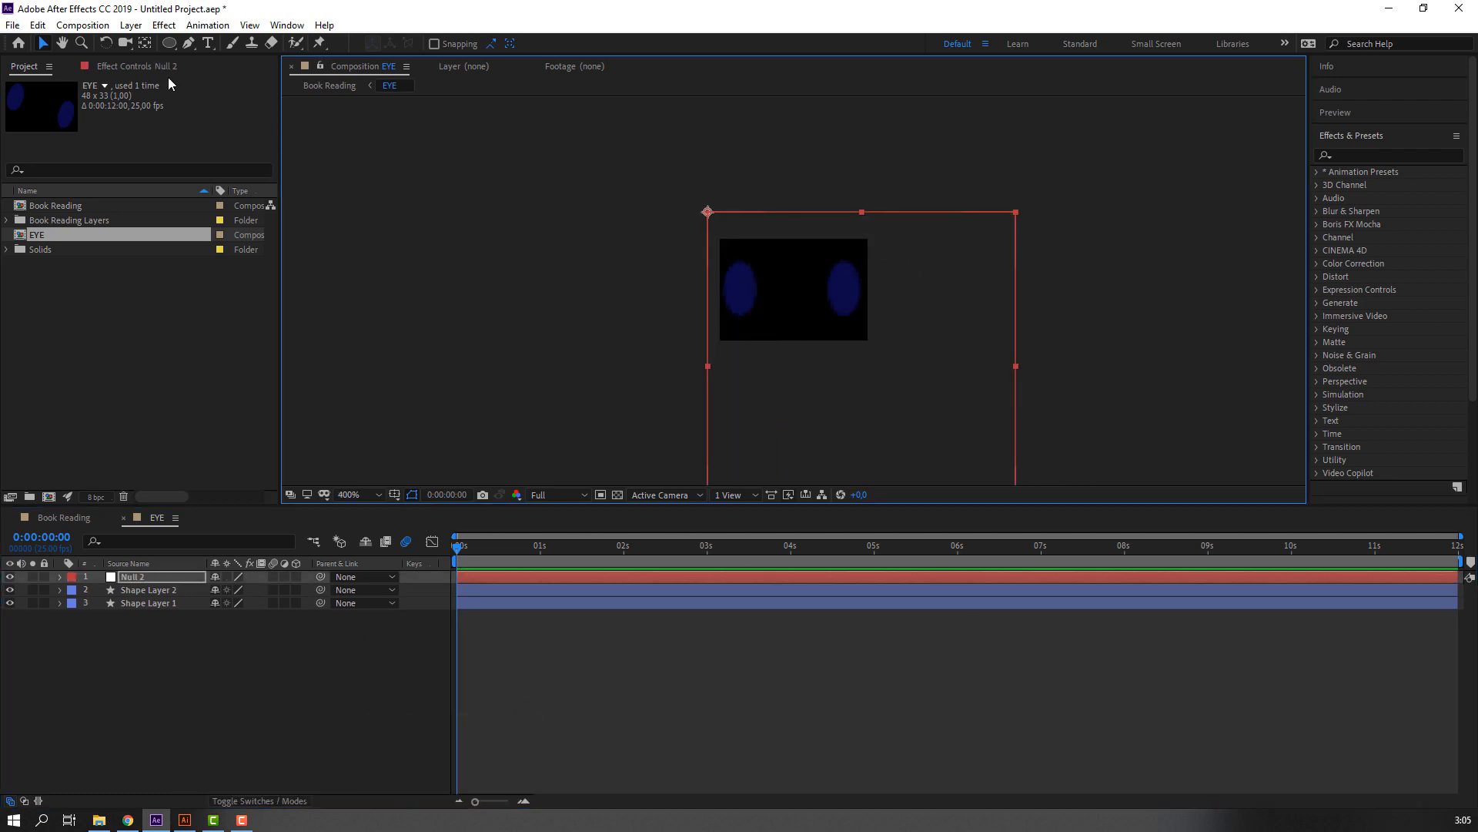
Center the null's anchor point in its bounds and shrink the null to about 38% by 13%.
{"action": "double_click", "coordinate": [142, 47]}
{"action": "scroll", "coordinate": [833, 392], "scroll_direction": "down", "scroll_amount": 1}
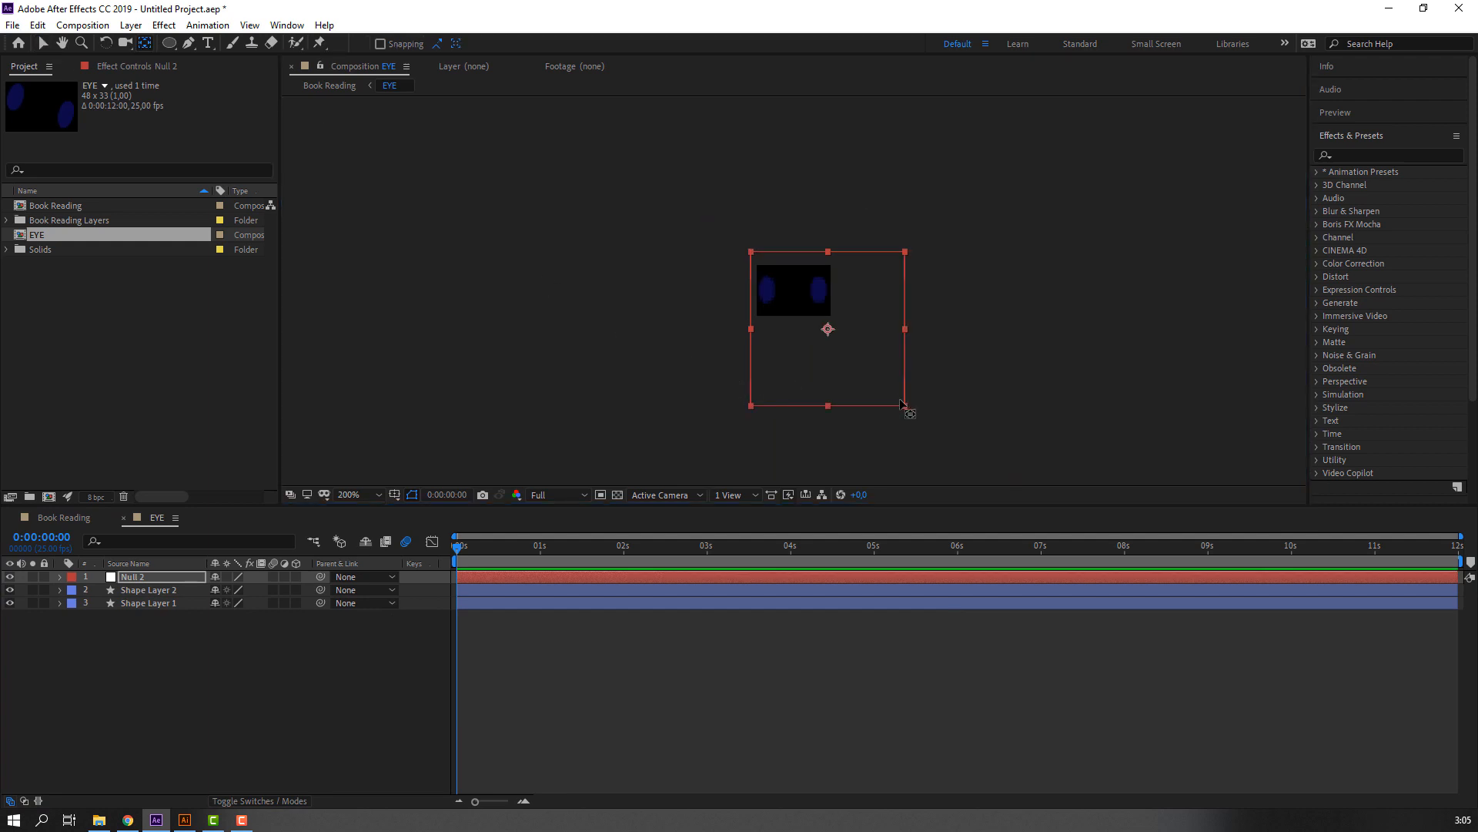
{"action": "key", "text": "v"}
{"action": "left_click_drag", "start_coordinate": [908, 408], "coordinate": [873, 340]}
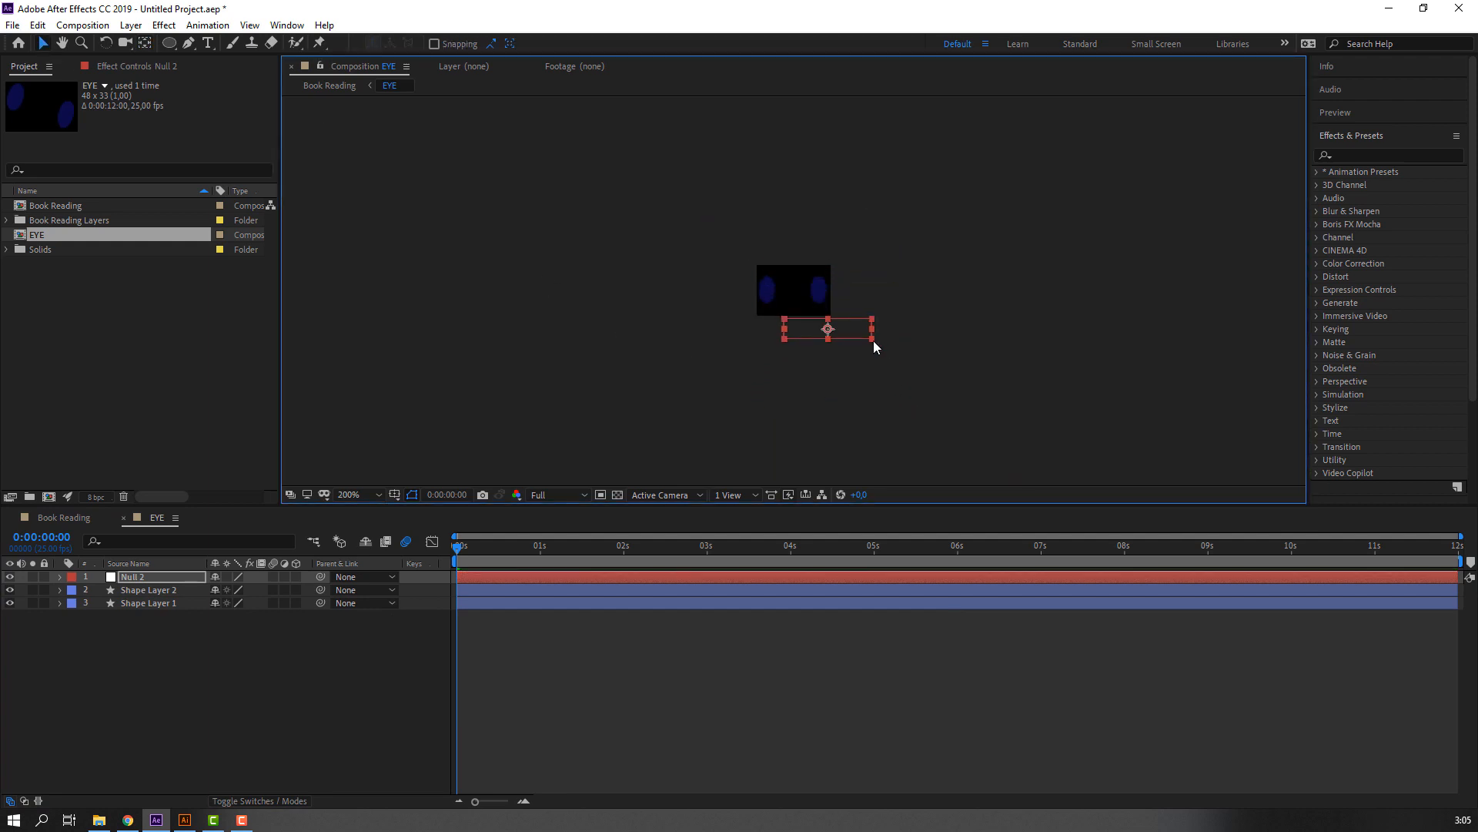
Position the null midway between the two eye ellipses, level with their centers.
{"action": "key", "text": "period"}
{"action": "key", "text": "period"}
{"action": "left_click_drag", "start_coordinate": [1064, 459], "coordinate": [928, 303]}
{"action": "left_click_drag", "start_coordinate": [869, 272], "coordinate": [852, 298]}
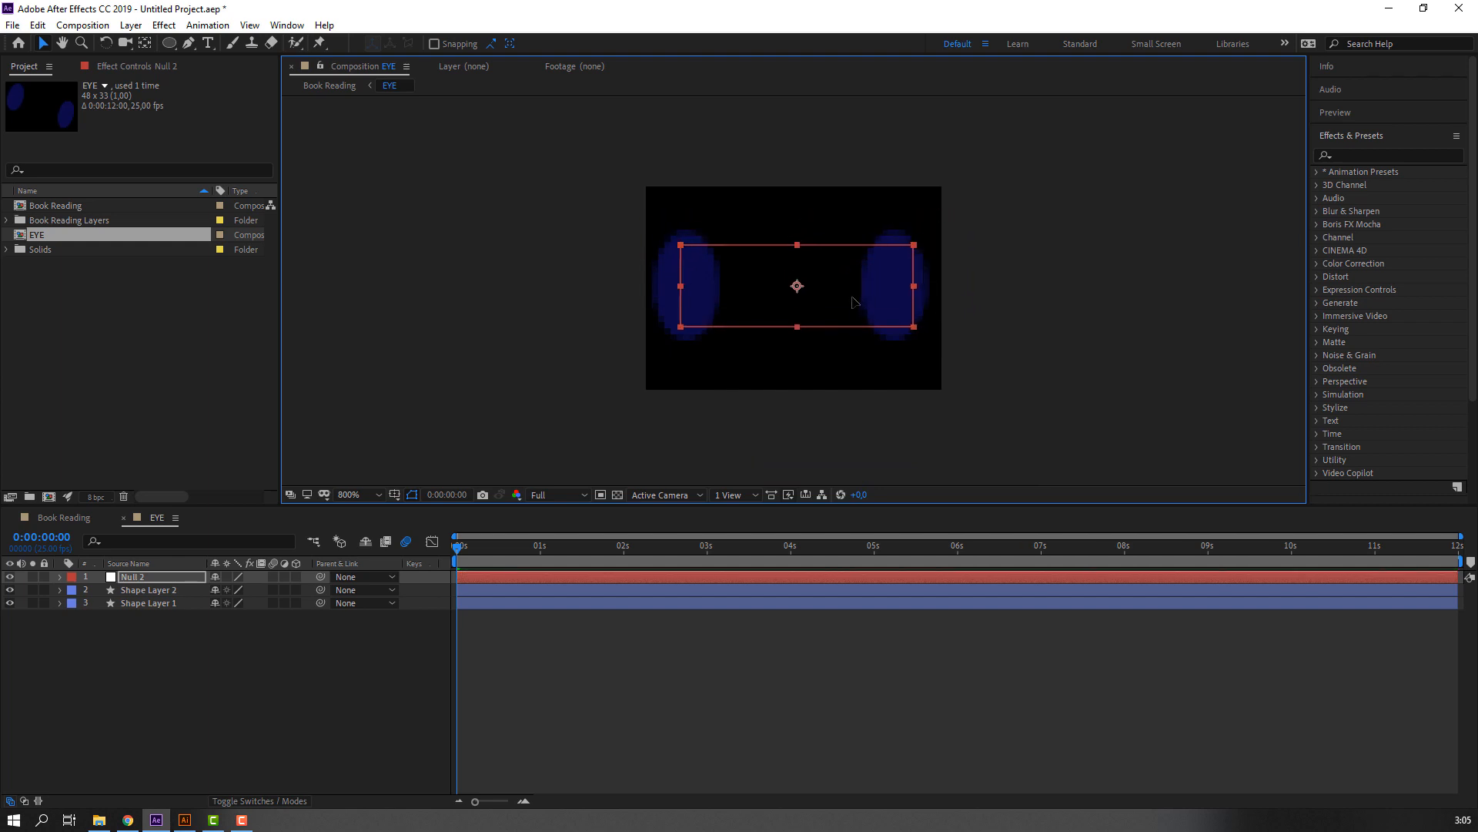
Parent both ellipse layers to Null 2 and reveal the null's Scale property.
{"action": "left_click_drag", "start_coordinate": [127, 626], "coordinate": [142, 589]}
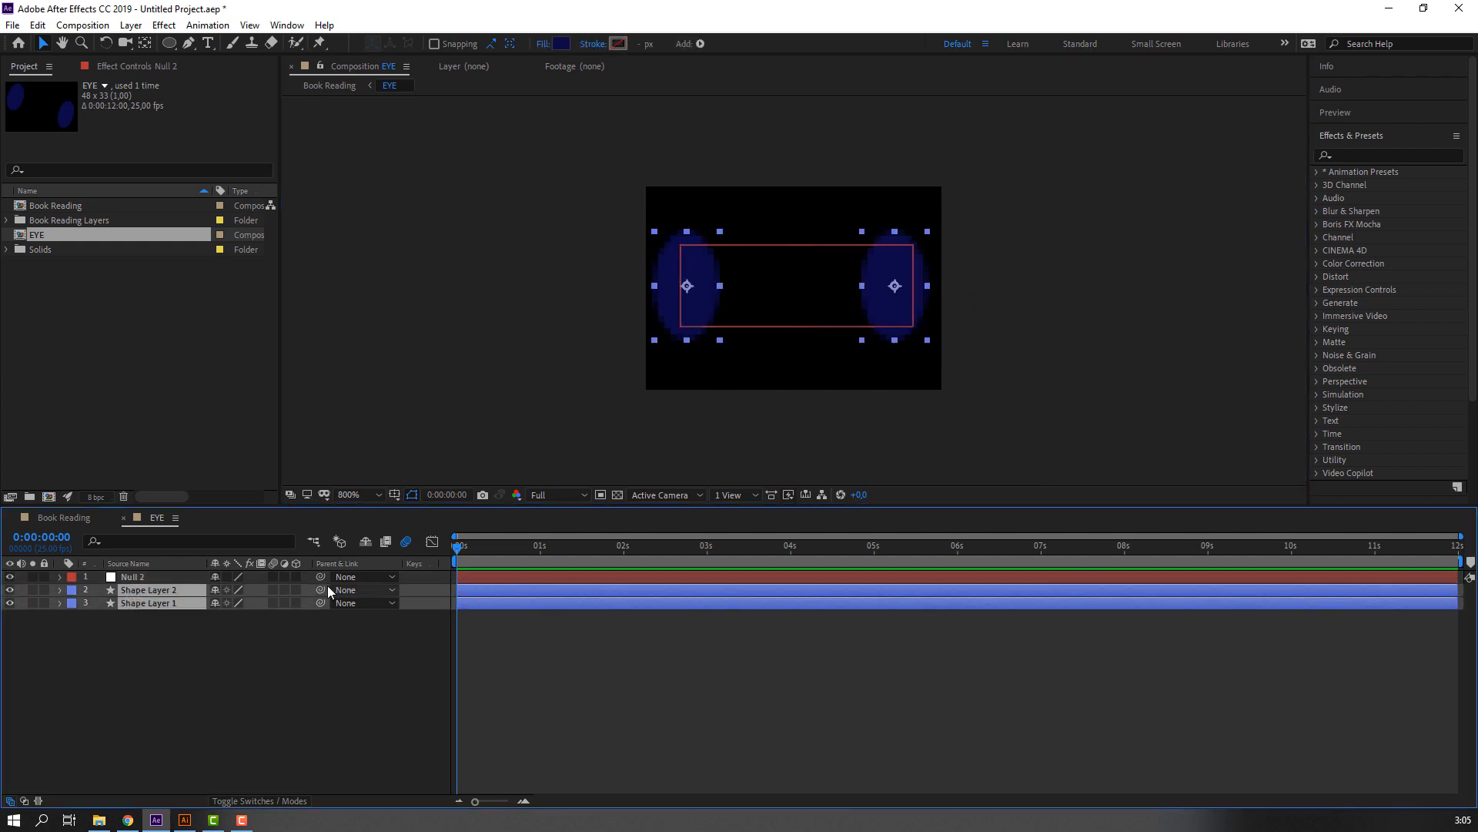
{"action": "left_click_drag", "start_coordinate": [320, 589], "coordinate": [131, 579]}
{"action": "left_click", "coordinate": [133, 579]}
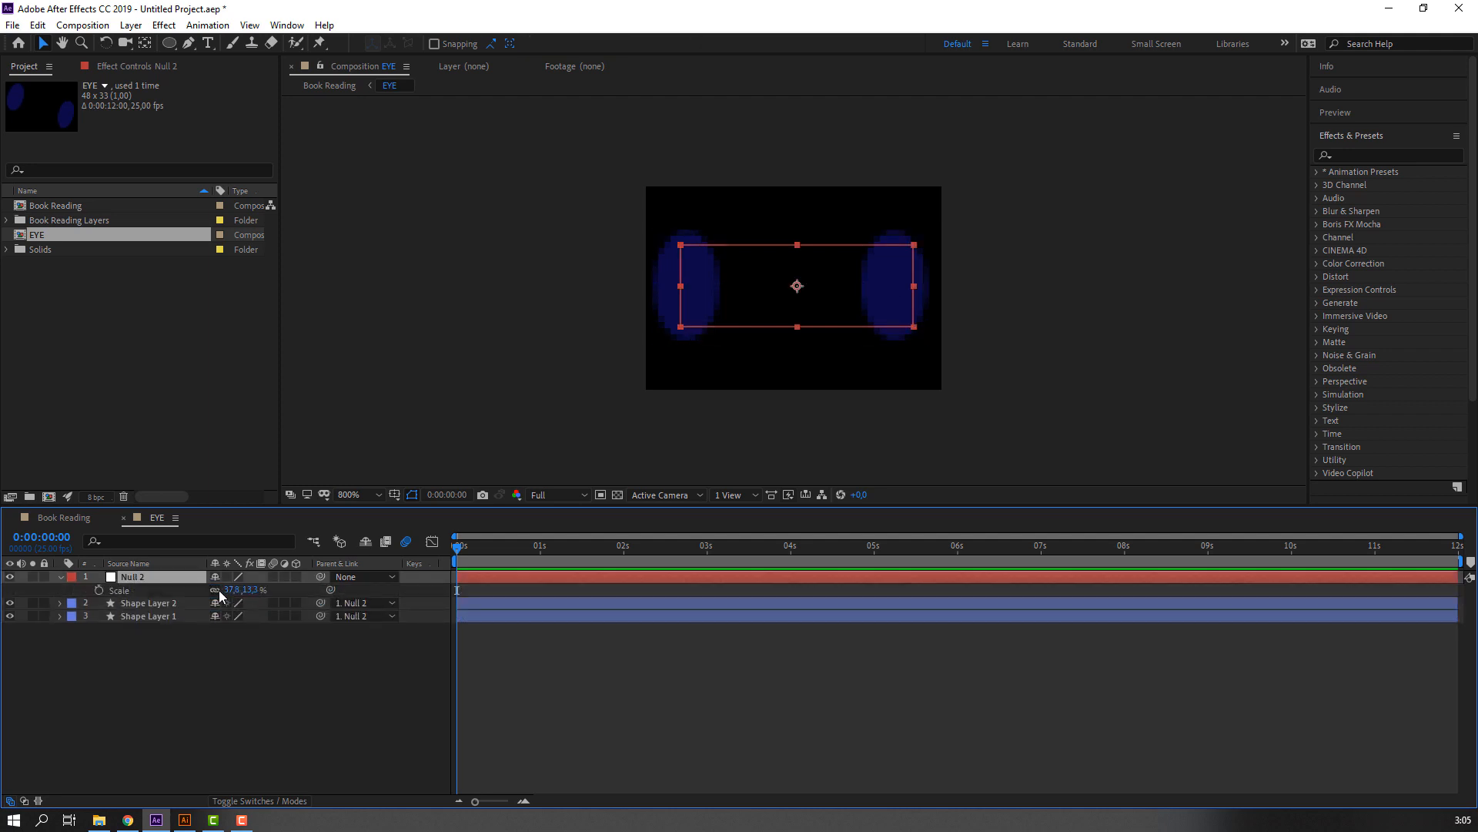
Try flattening both eyes by squashing the null's vertical scale to 0.3%, and undo it.
{"action": "left_click_drag", "start_coordinate": [251, 593], "coordinate": [241, 593]}
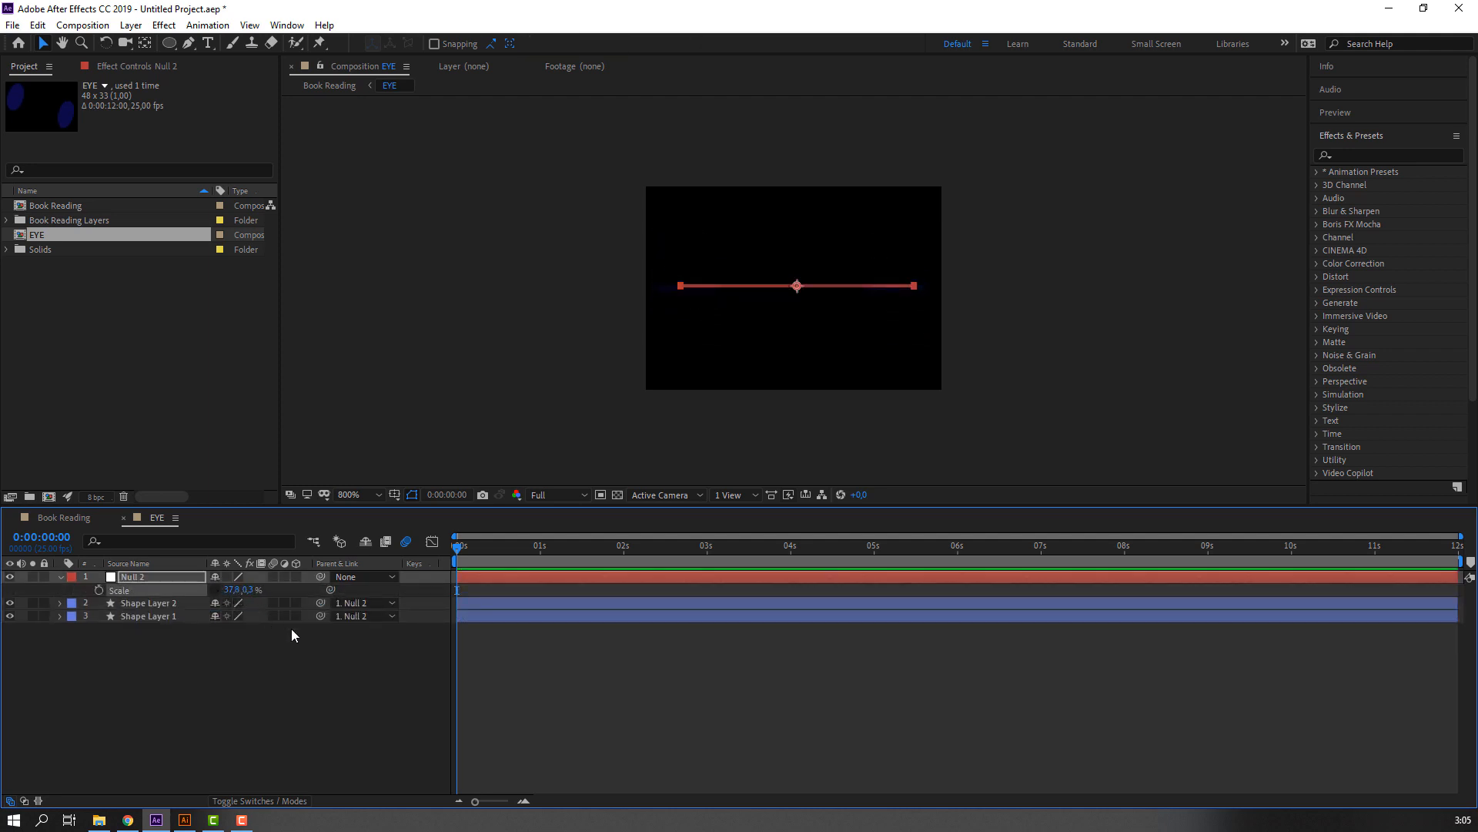
{"action": "key", "text": "ctrl+z"}
Keyframe the null's open-eye scale at 0:00:00:00 and set its vertical scale to 2% at 0:00:00:03.
{"action": "left_click", "coordinate": [103, 590]}
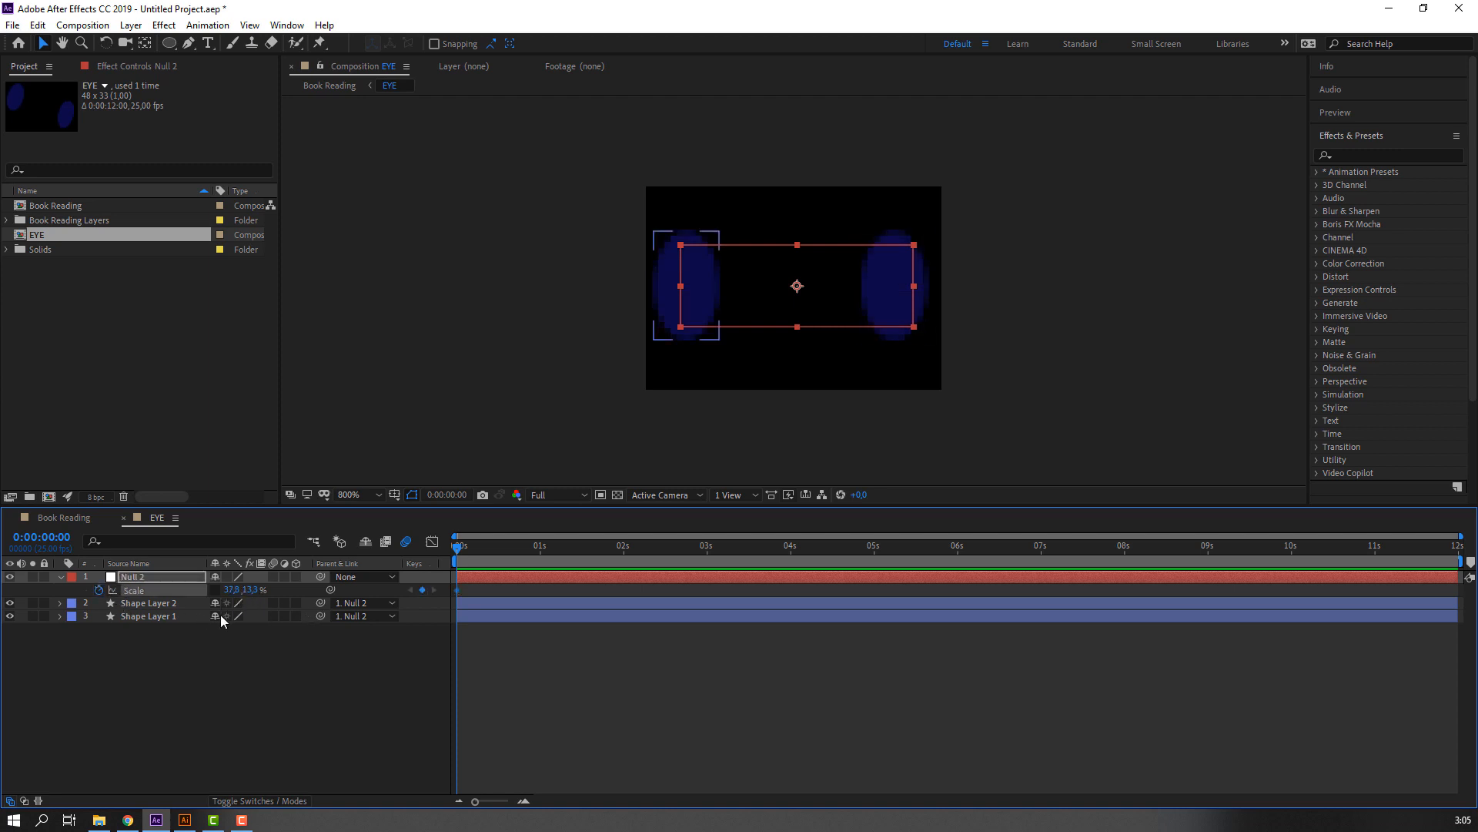
{"action": "key", "text": "Page_Down"}
{"action": "key", "text": "Page_Down"}
{"action": "key", "text": "Page_Down"}
{"action": "left_click", "coordinate": [255, 590]}
{"action": "type", "text": "4"}
{"action": "key", "text": "Return"}
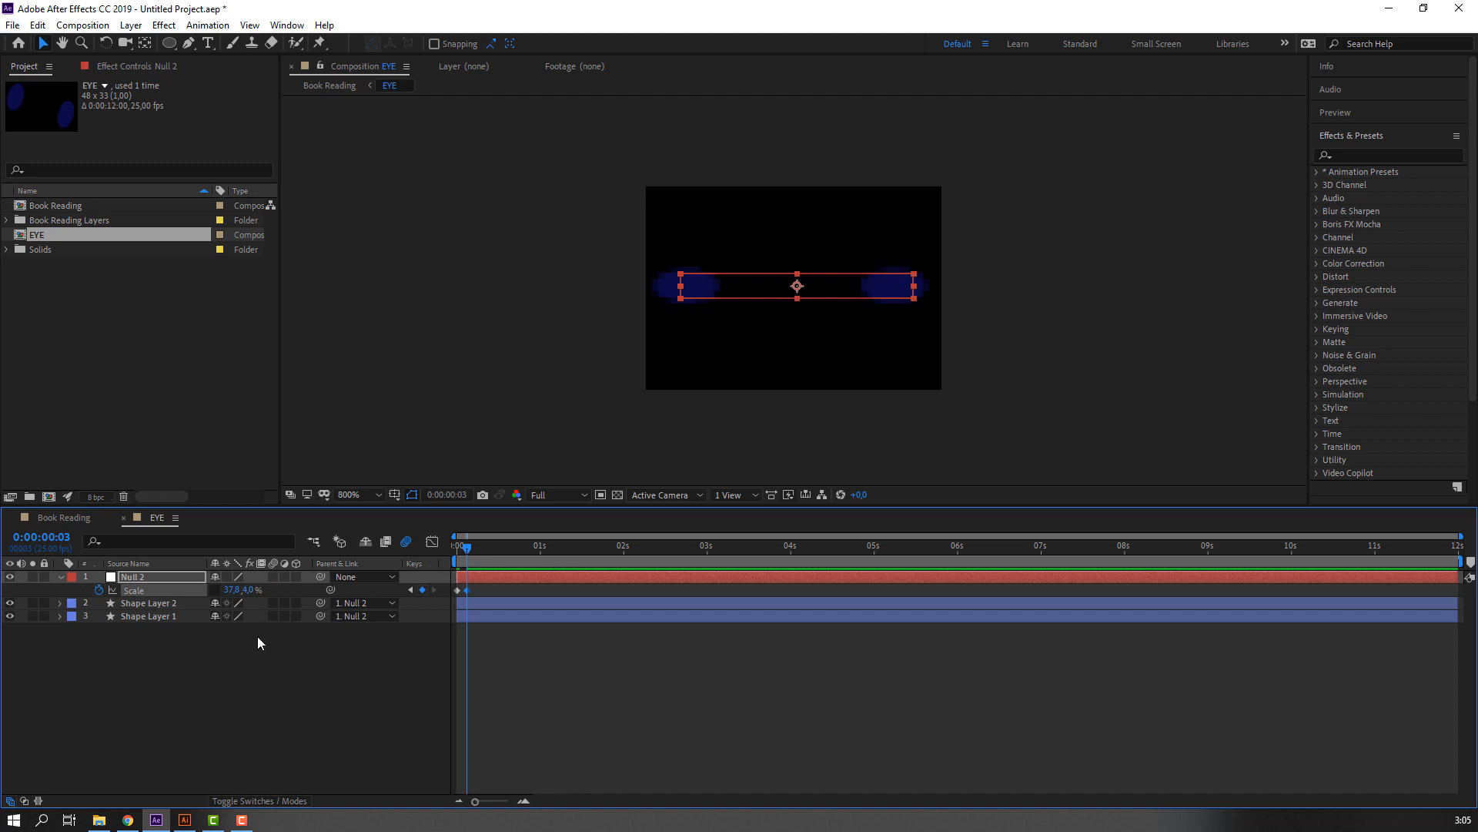
{"action": "type", "text": "2"}
{"action": "key", "text": "Return"}
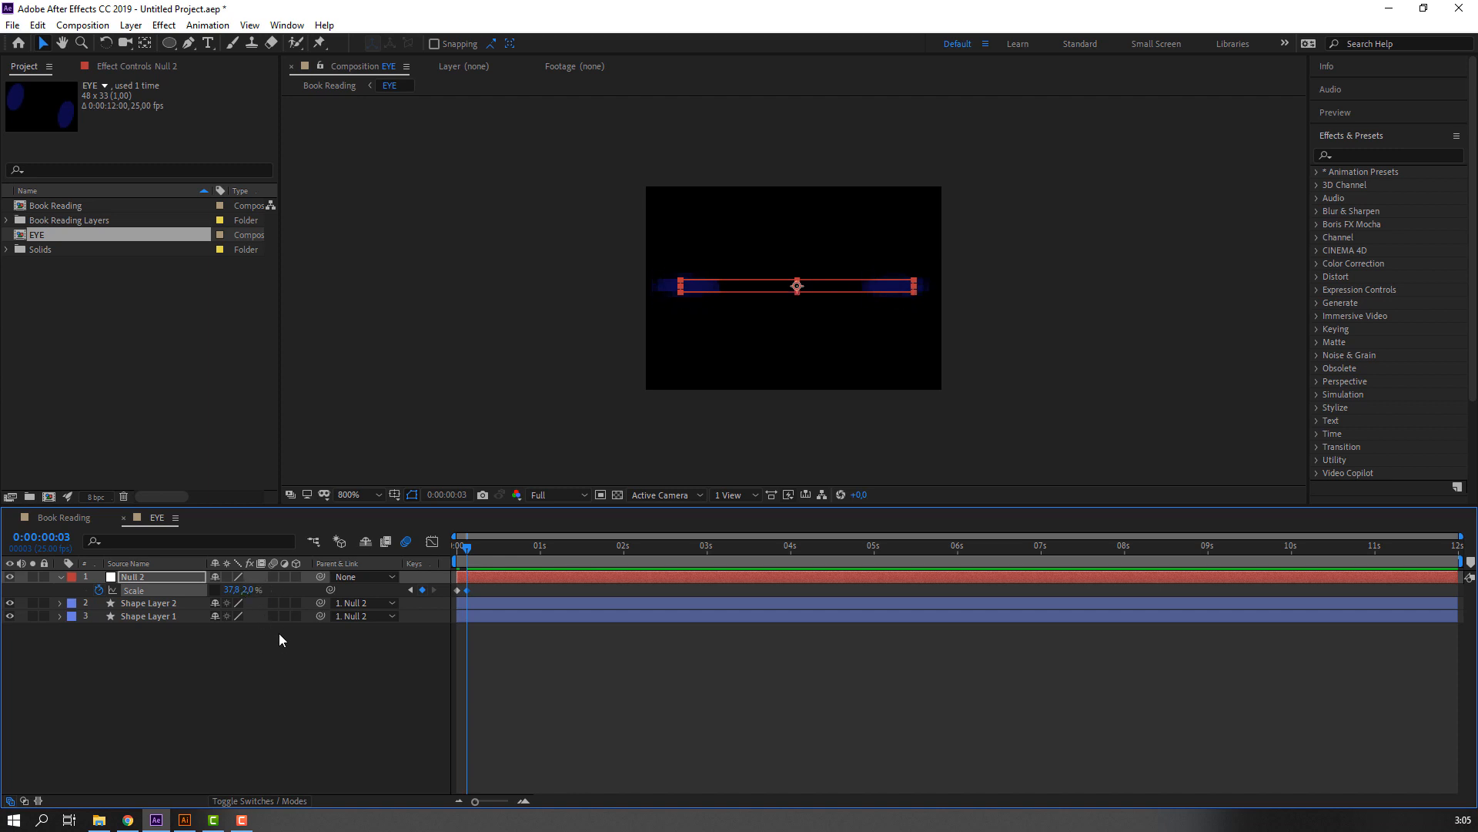
Copy the null's first scale keyframe to 0:00:00:06 to reopen the eyes, and preview the blink.
{"action": "key", "text": "Page_Down"}
{"action": "key", "text": "Page_Down"}
{"action": "key", "text": "Page_Down"}
{"action": "left_click", "coordinate": [456, 590]}
{"action": "key", "text": "ctrl+c"}
{"action": "key", "text": "ctrl+v"}
{"action": "left_click", "coordinate": [580, 667]}
{"action": "key", "text": "space"}
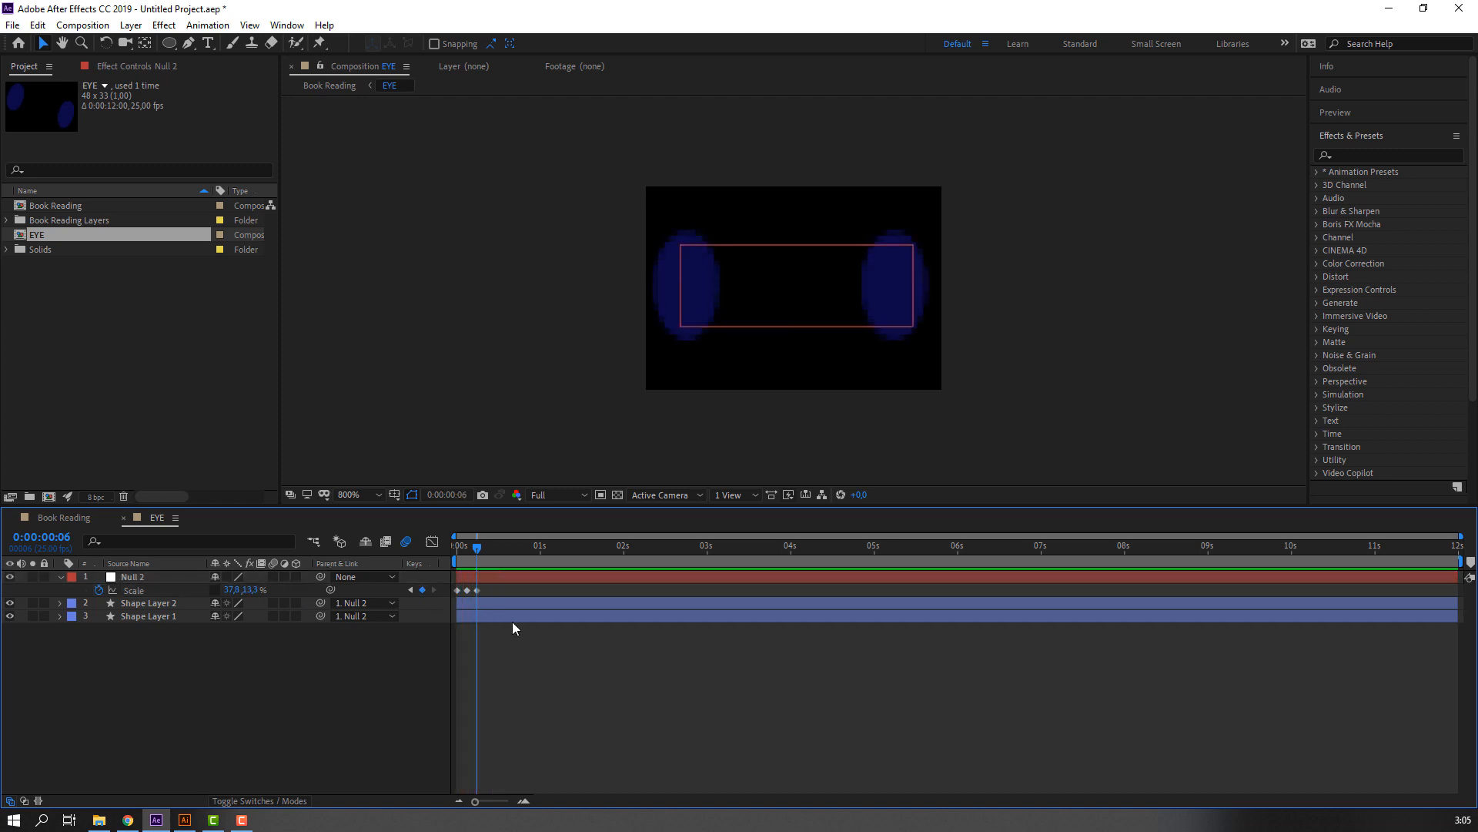
Apply Easy Ease to all three of the null's scale keyframes and preview the blink.
{"action": "left_click_drag", "start_coordinate": [486, 591], "coordinate": [453, 589]}
{"action": "right_click", "coordinate": [455, 595]}
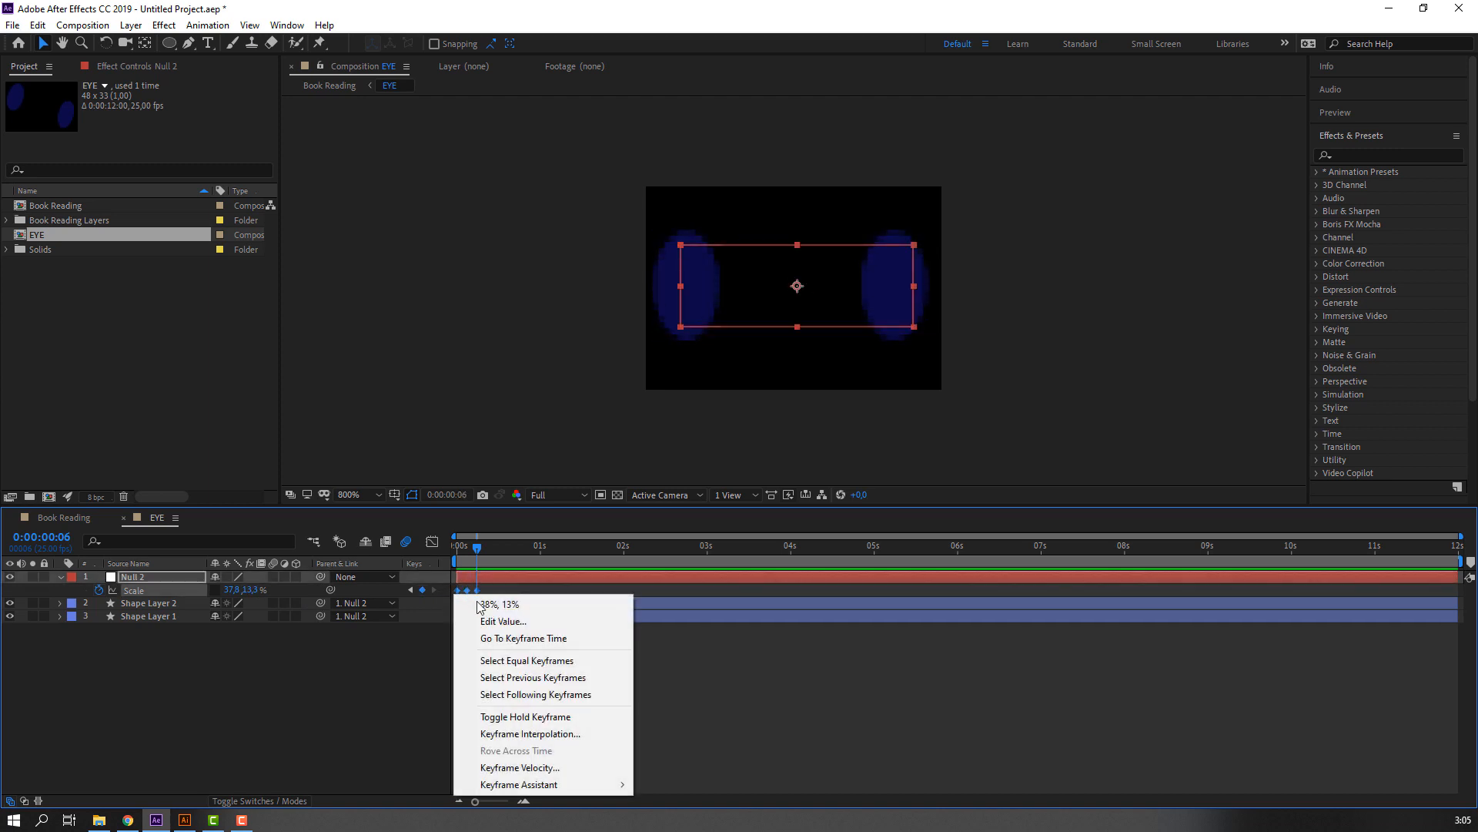
{"action": "mouse_move", "coordinate": [583, 784]}
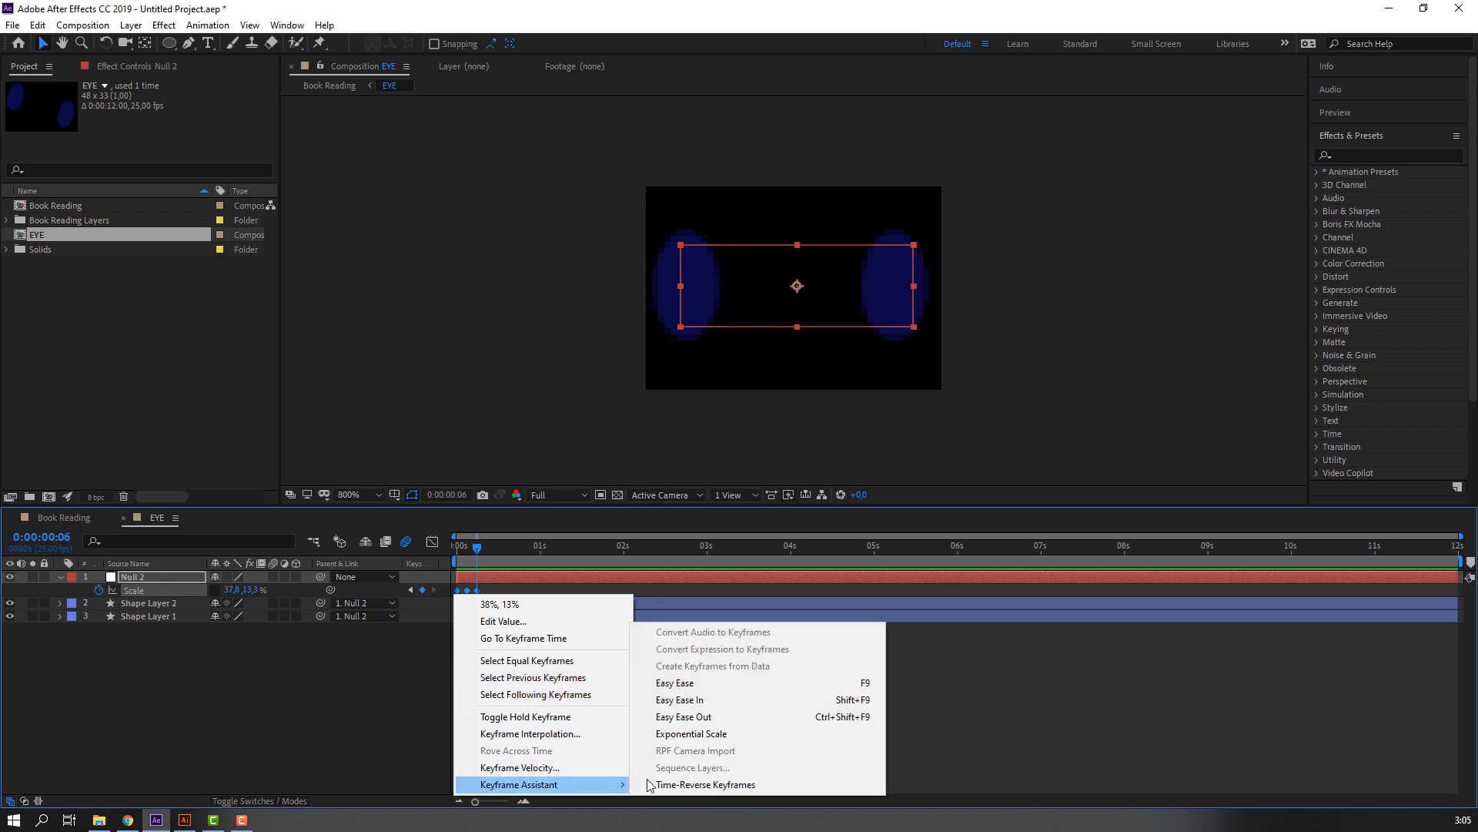
{"action": "left_click", "coordinate": [716, 684]}
{"action": "key", "text": "space"}
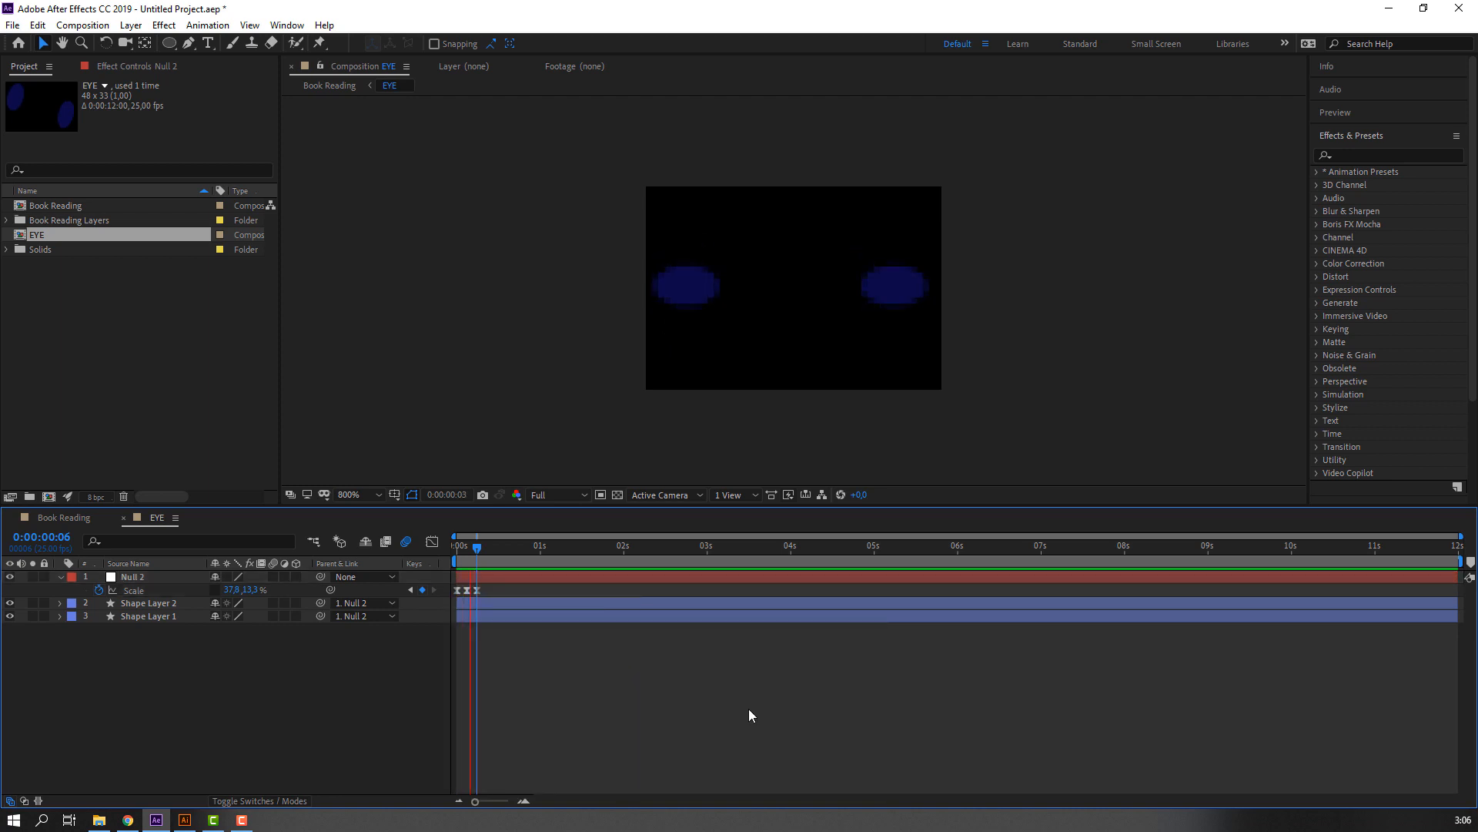
{"action": "key", "text": "space"}
Copy the null's three blink keyframes and paste nine repeats, spaced about one second or slightly more apart, with the last at 0:00:11:06.
{"action": "left_click_drag", "start_coordinate": [491, 594], "coordinate": [453, 591]}
{"action": "key", "text": "ctrl+c"}
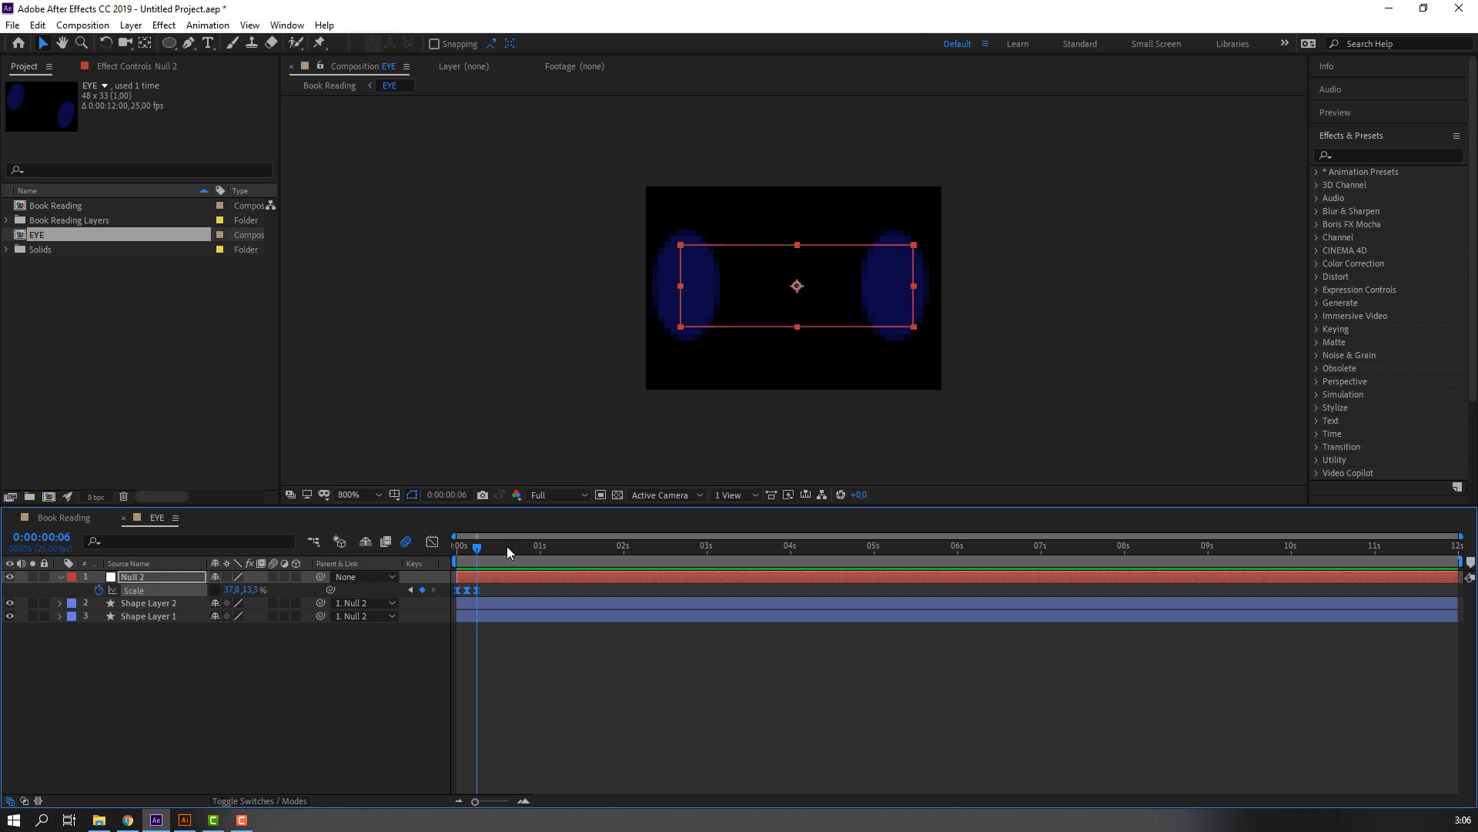
{"action": "left_click", "coordinate": [528, 547]}
{"action": "key", "text": "ctrl+v"}
{"action": "left_click_drag", "start_coordinate": [635, 547], "coordinate": [643, 547]}
{"action": "key", "text": "ctrl+v"}
{"action": "left_click", "coordinate": [751, 547]}
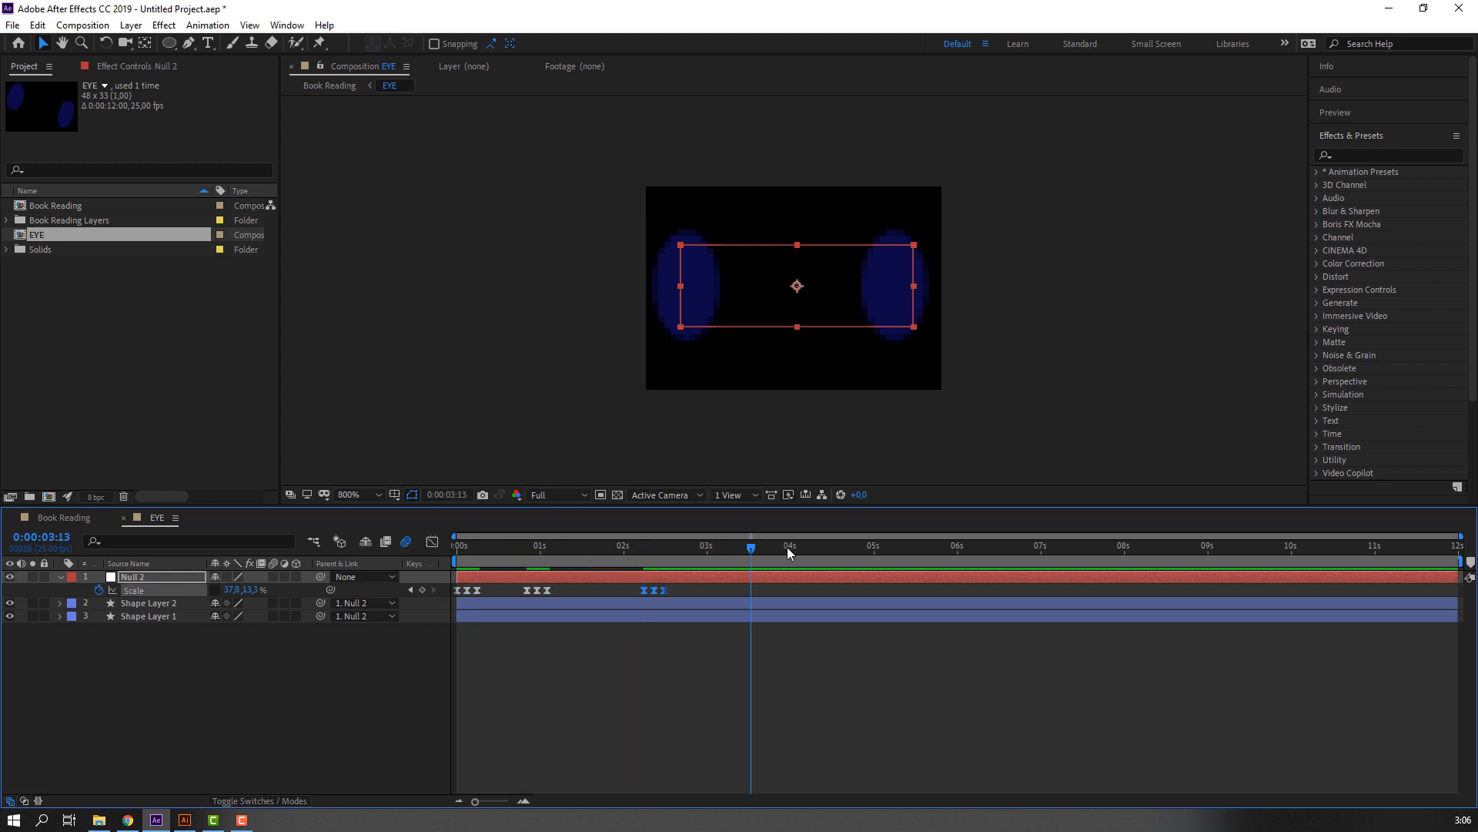
{"action": "key", "text": "ctrl+v"}
{"action": "left_click_drag", "start_coordinate": [812, 549], "coordinate": [852, 552]}
{"action": "key", "text": "ctrl+v"}
{"action": "left_click_drag", "start_coordinate": [918, 552], "coordinate": [1041, 546]}
{"action": "key", "text": "ctrl+v"}
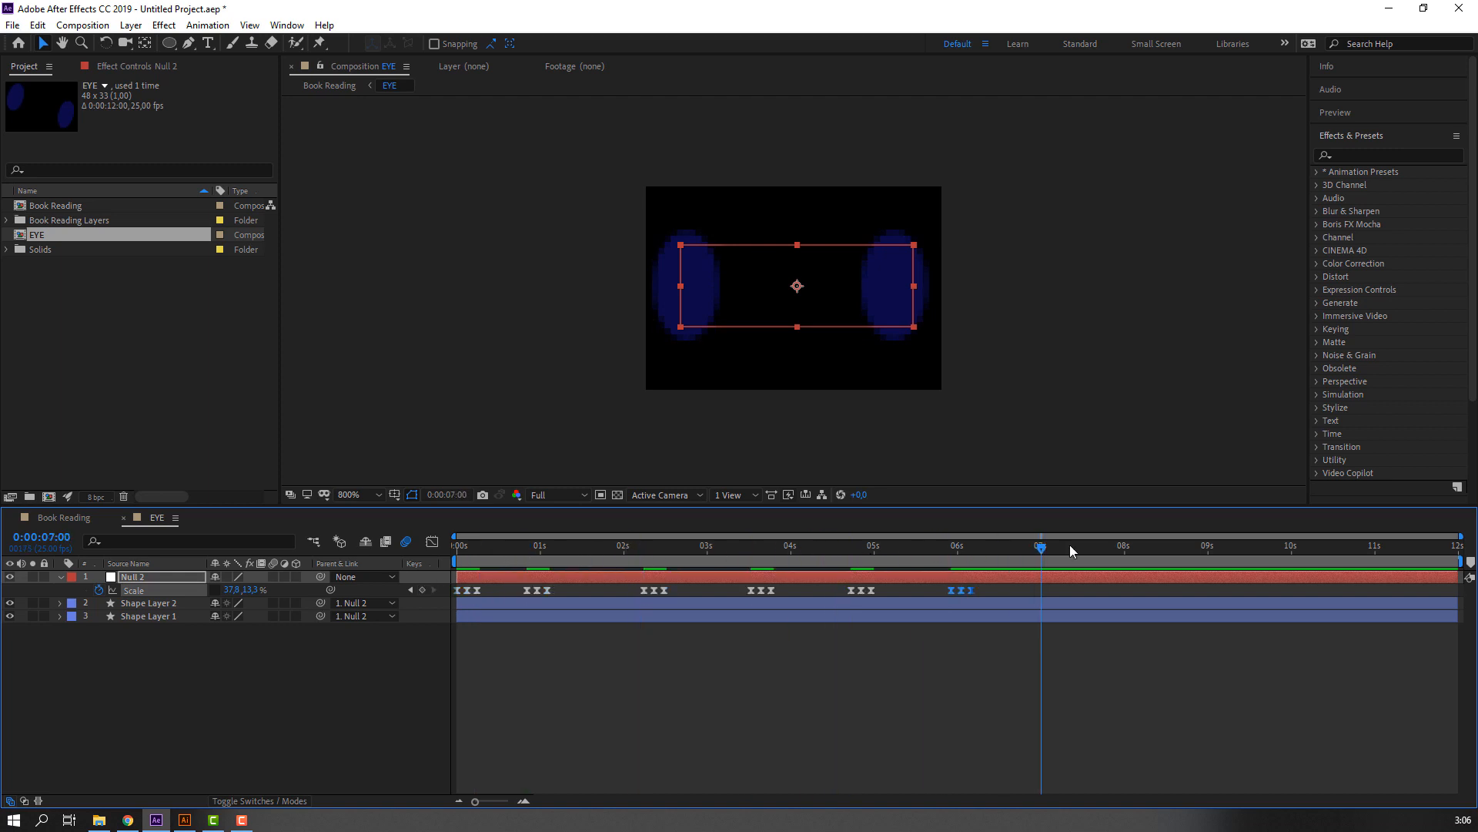
{"action": "key", "text": "ctrl+v"}
{"action": "left_click", "coordinate": [1178, 547]}
{"action": "key", "text": "ctrl+v"}
{"action": "left_click", "coordinate": [1285, 547]}
{"action": "key", "text": "ctrl+v"}
{"action": "left_click", "coordinate": [1394, 549]}
{"action": "left_click", "coordinate": [1396, 548]}
{"action": "key", "text": "ctrl+v"}
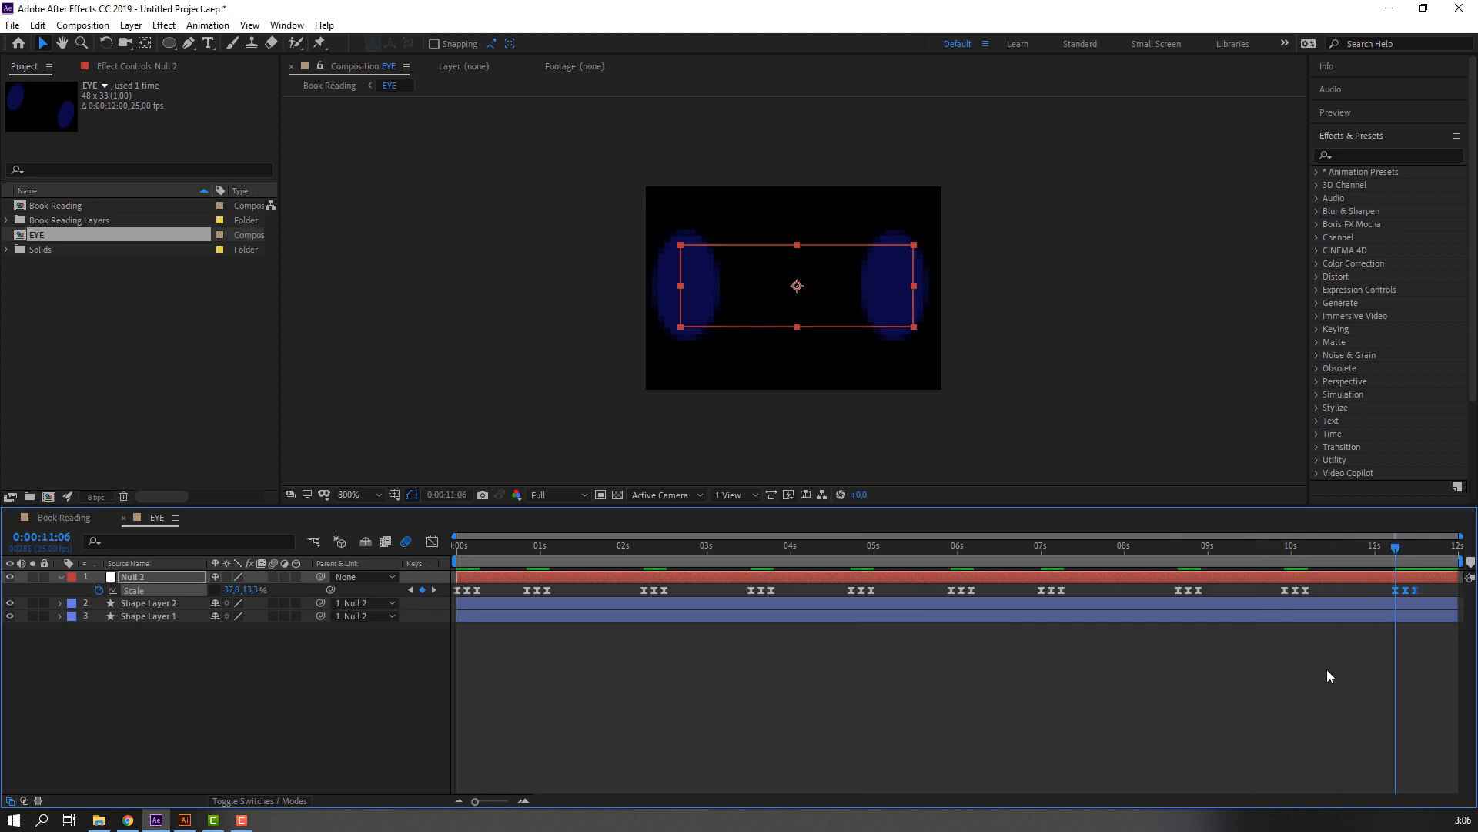
Play back the repeated blinks in the EYE composition.
{"action": "left_click", "coordinate": [1327, 668]}
{"action": "key", "text": "space"}
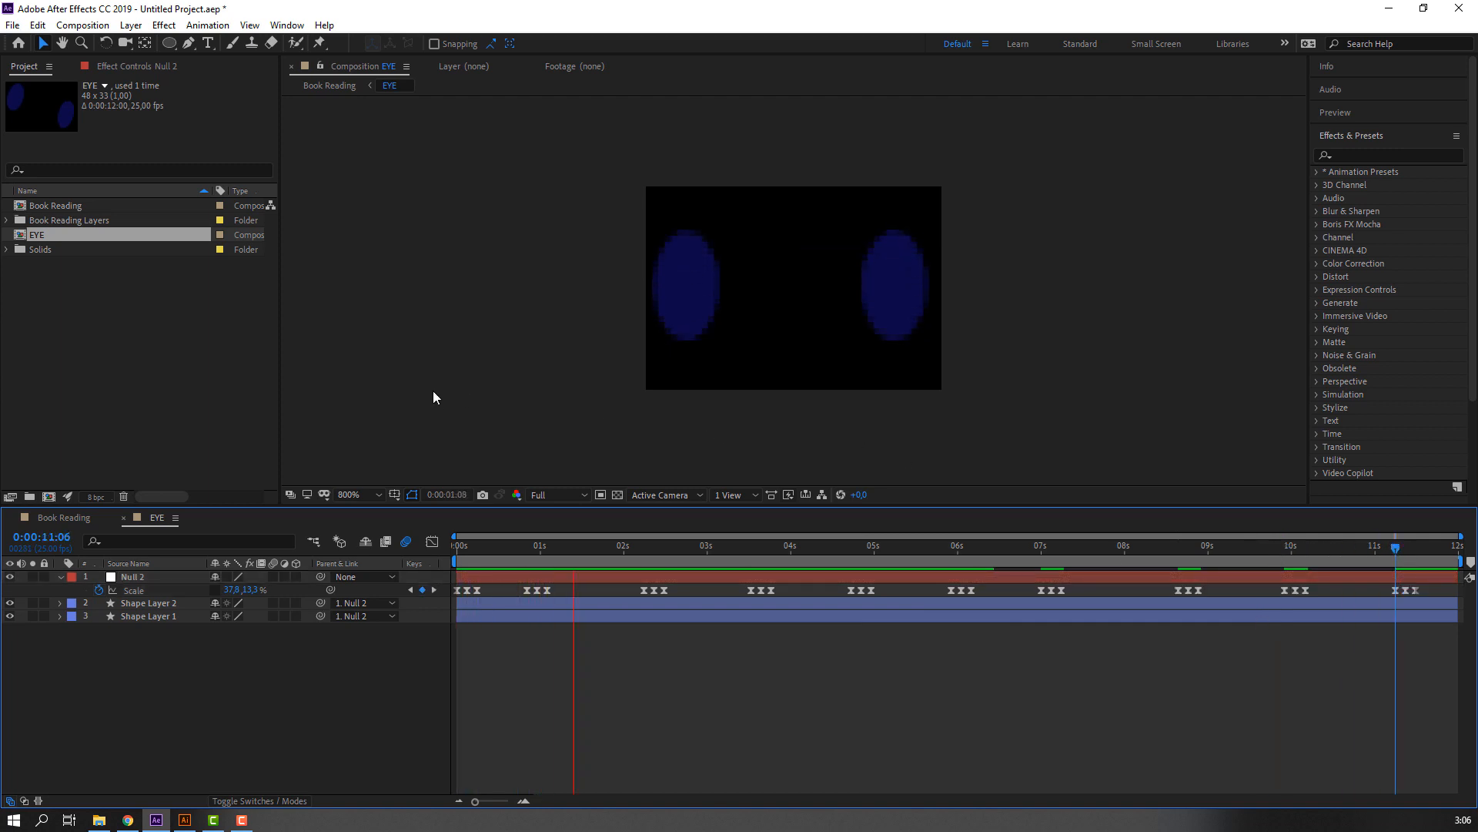
{"action": "left_click", "coordinate": [498, 562]}
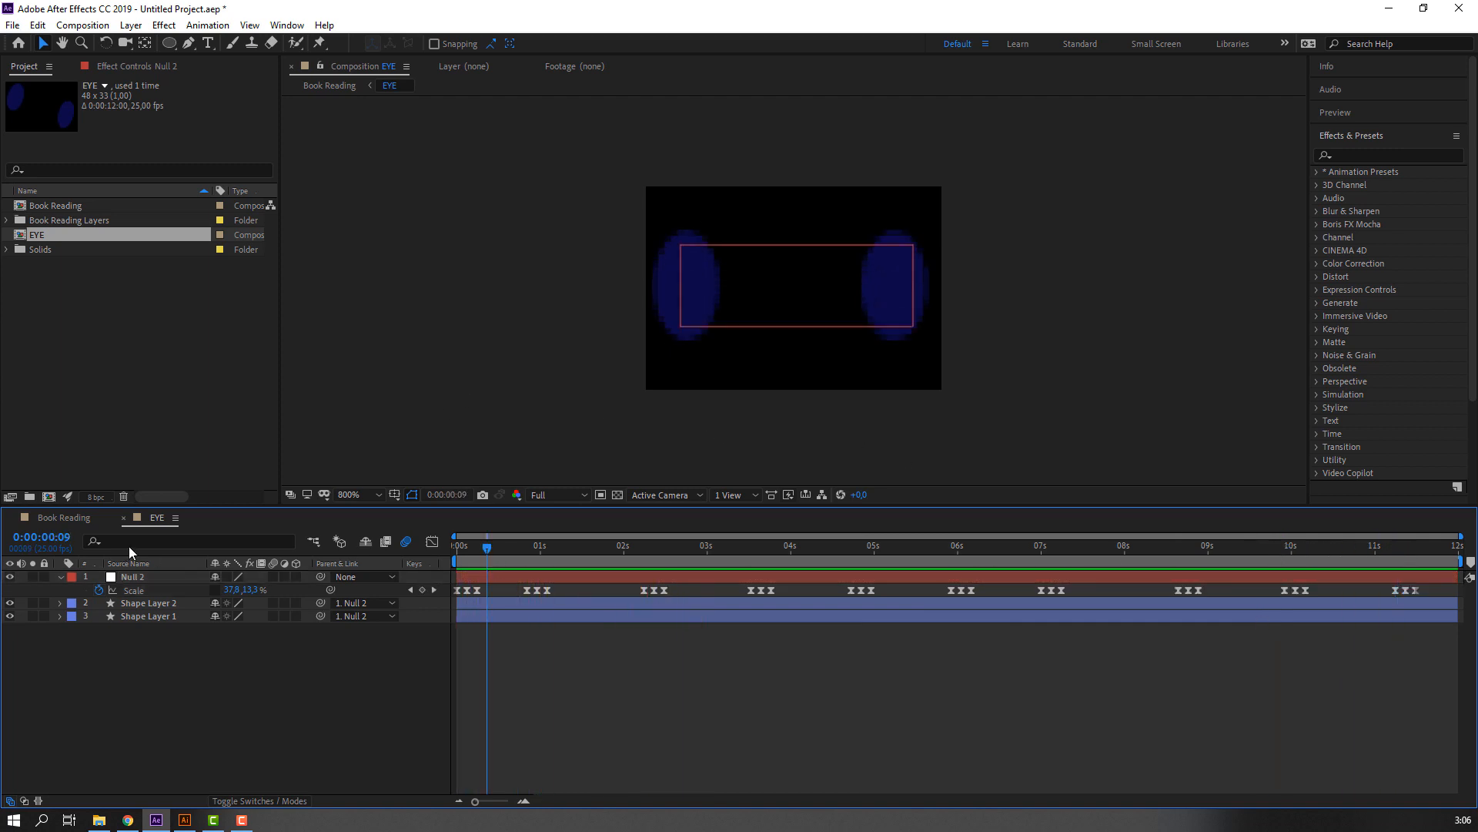
Switch to the Book Reading composition, play back the blinking on the character, and return to 0:00:00:00.
{"action": "left_click", "coordinate": [64, 517]}
{"action": "left_click_drag", "start_coordinate": [485, 548], "coordinate": [597, 548]}
{"action": "left_click", "coordinate": [639, 764]}
{"action": "scroll", "coordinate": [661, 413], "scroll_direction": "down", "scroll_amount": 4}
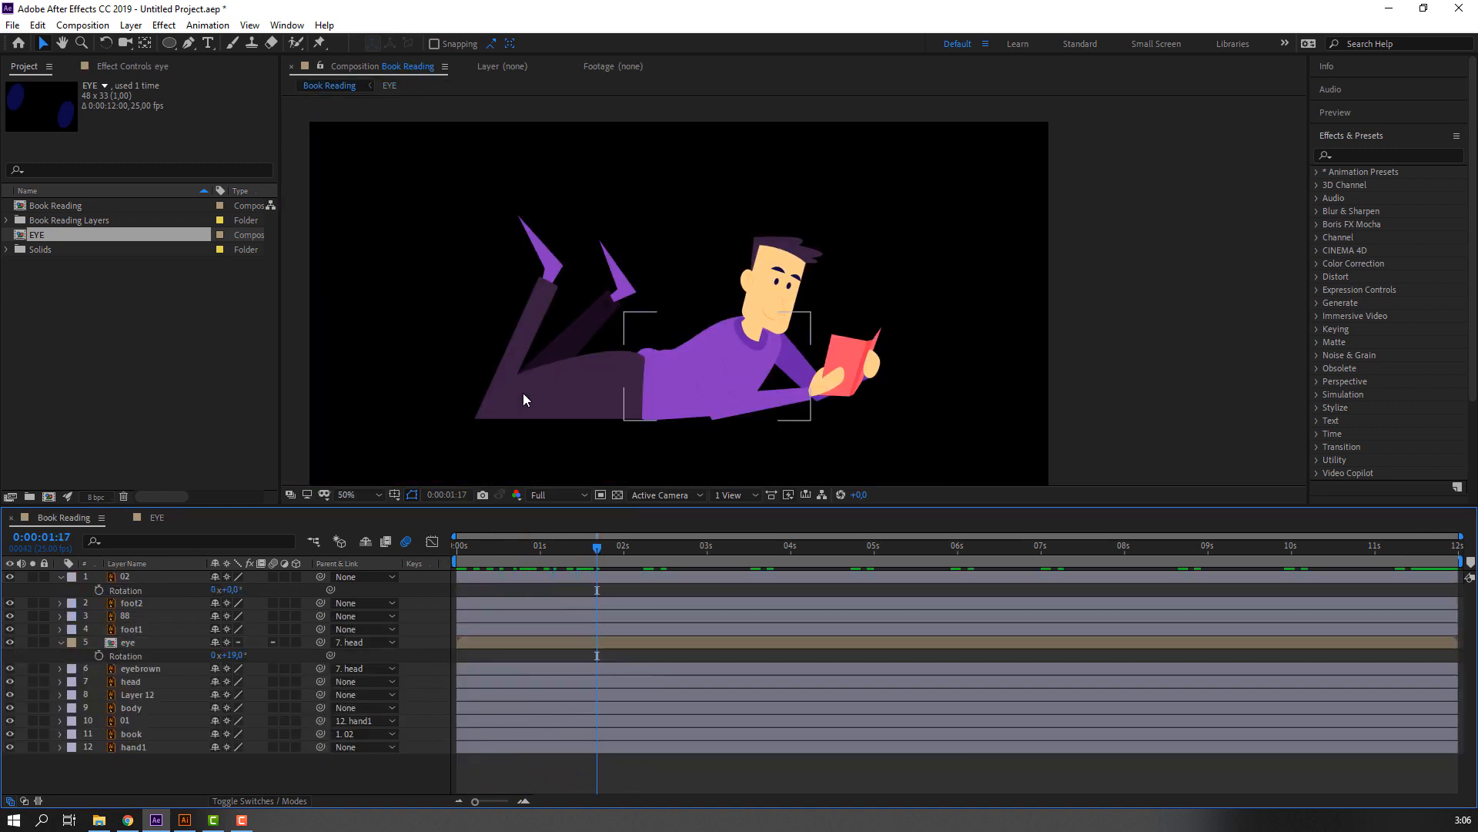
{"action": "key", "text": "space"}
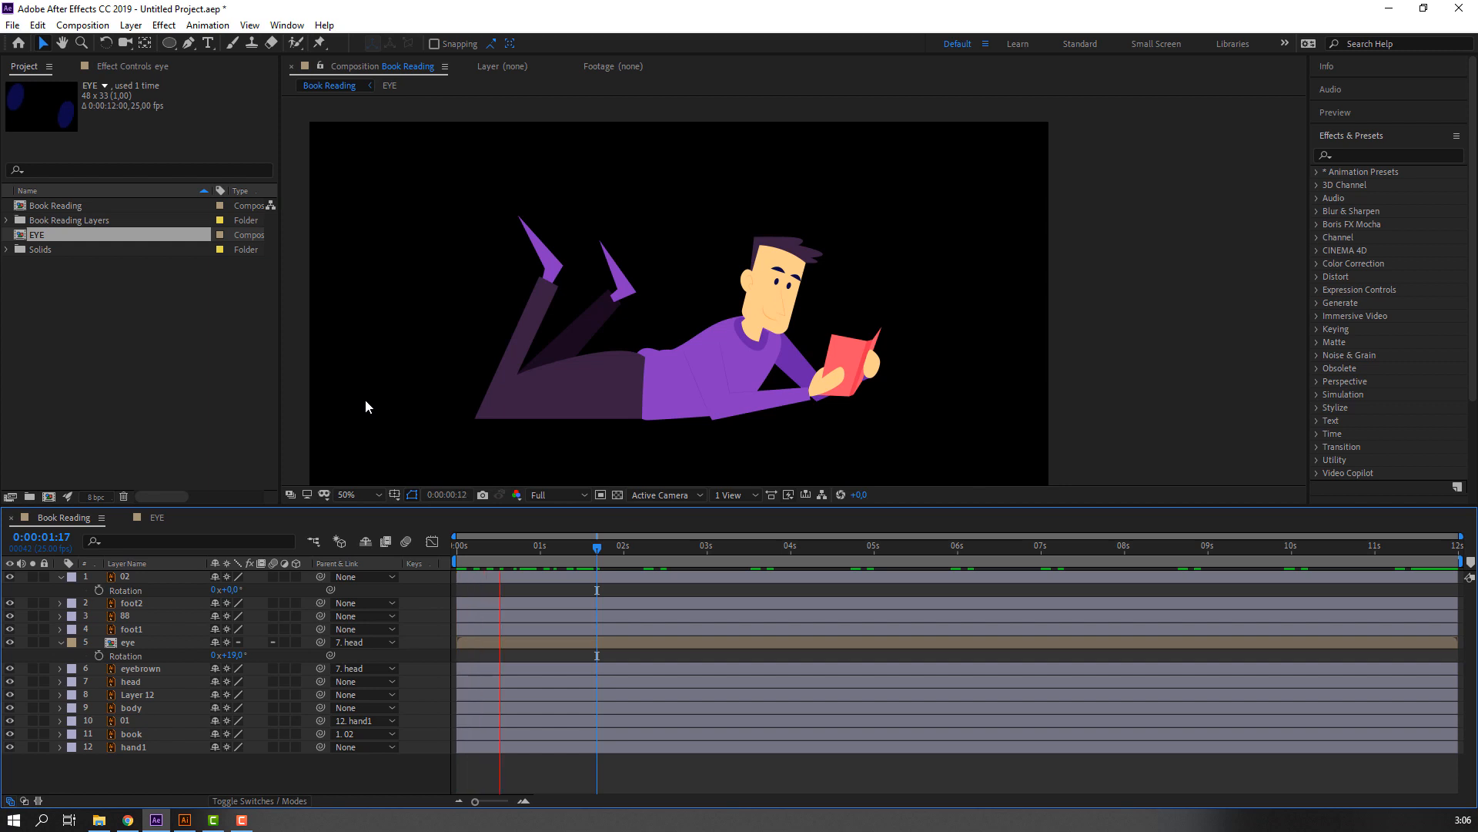
{"action": "left_click_drag", "start_coordinate": [579, 549], "coordinate": [458, 548]}
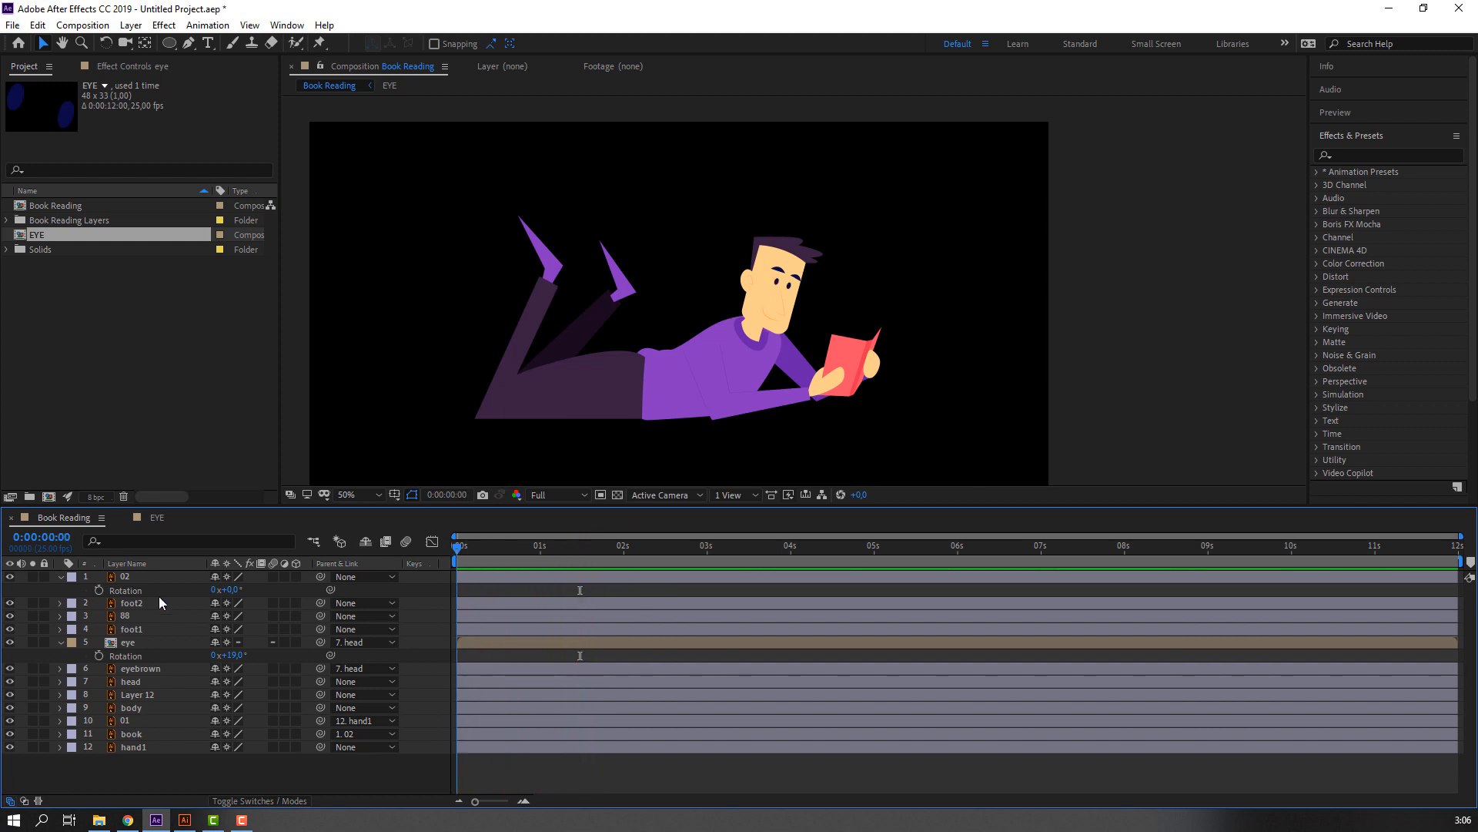
Collapse the Rotation properties of the eye and 02 layers, staying at 0:00:00:00.
{"action": "left_click", "coordinate": [60, 642]}
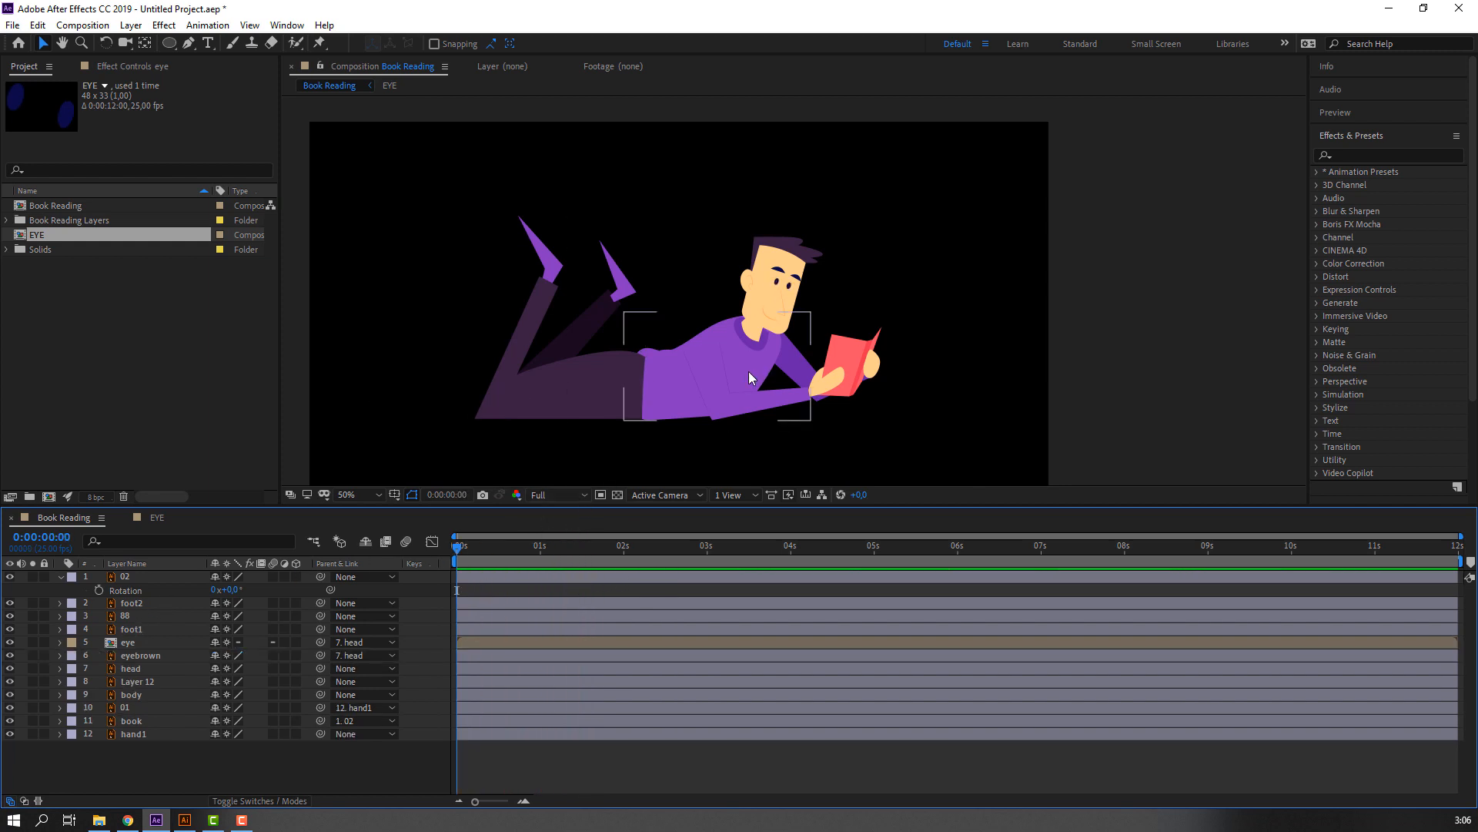
{"action": "scroll", "coordinate": [748, 371], "scroll_direction": "up", "scroll_amount": 2}
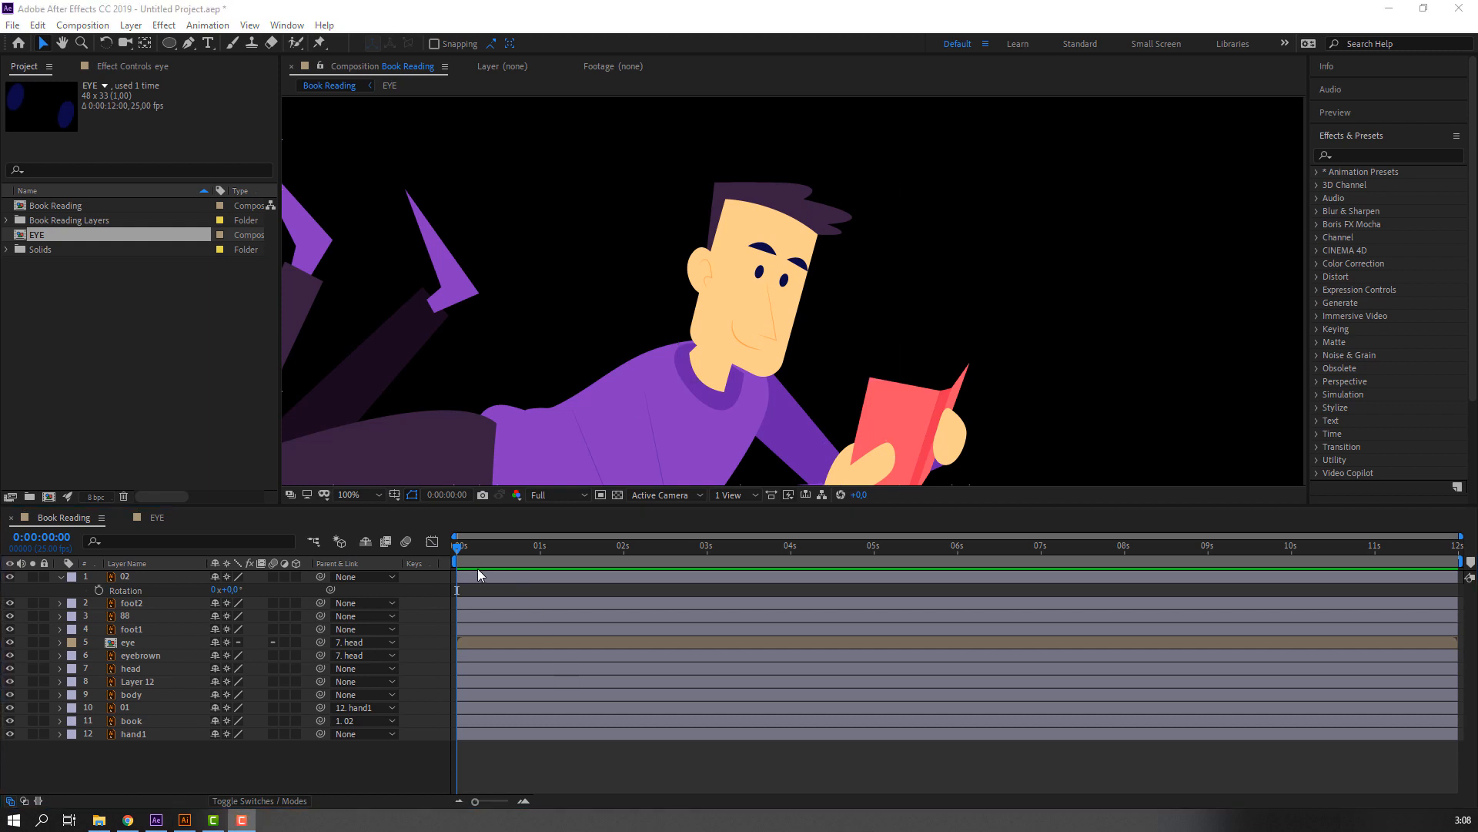
{"action": "mouse_move", "coordinate": [466, 545]}
{"action": "left_mouse_down"}
{"action": "mouse_move", "coordinate": [493, 548]}
{"action": "mouse_move", "coordinate": [455, 549]}
{"action": "left_mouse_up"}
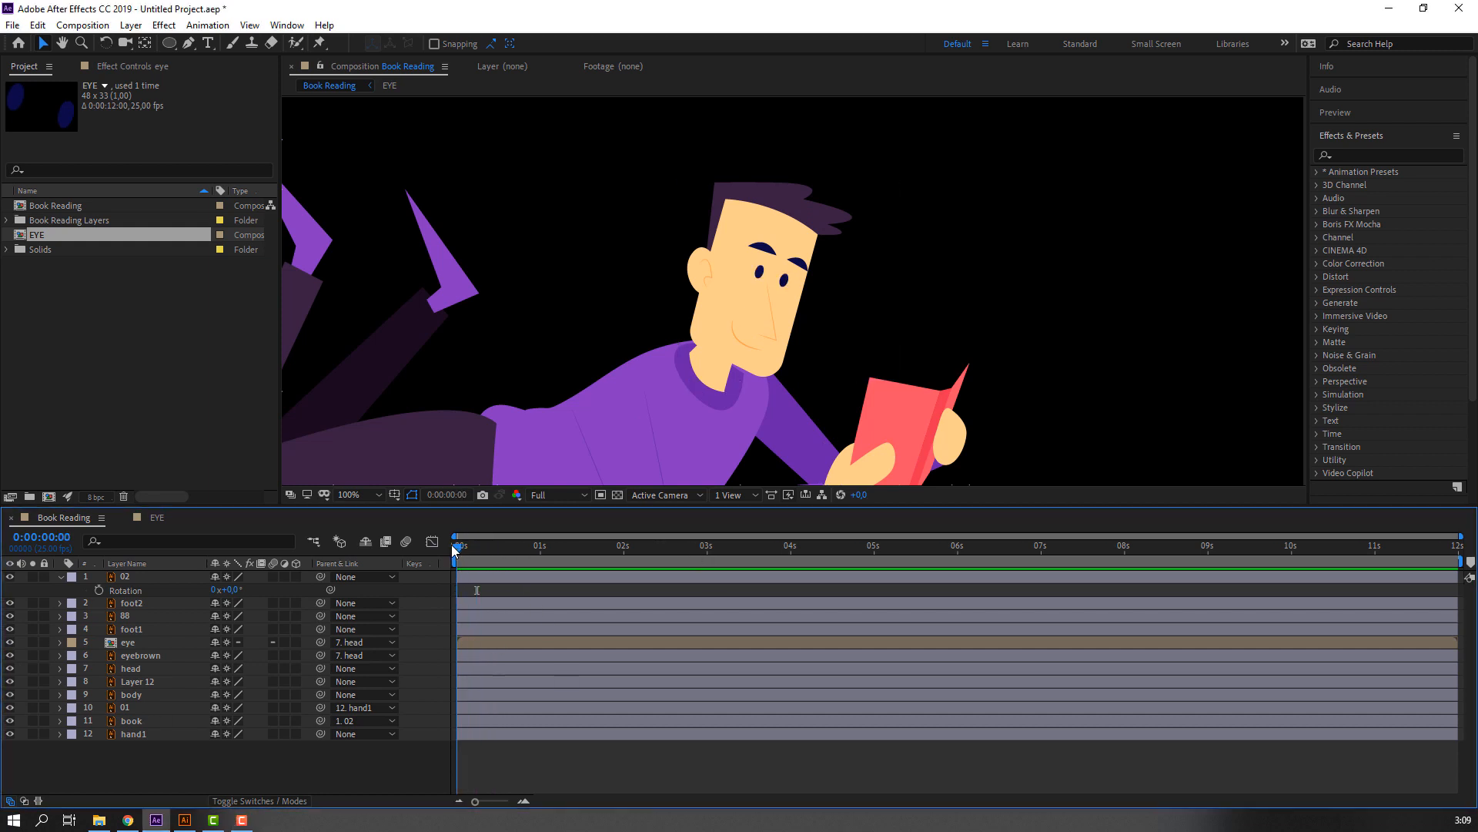
{"action": "left_click", "coordinate": [136, 579]}
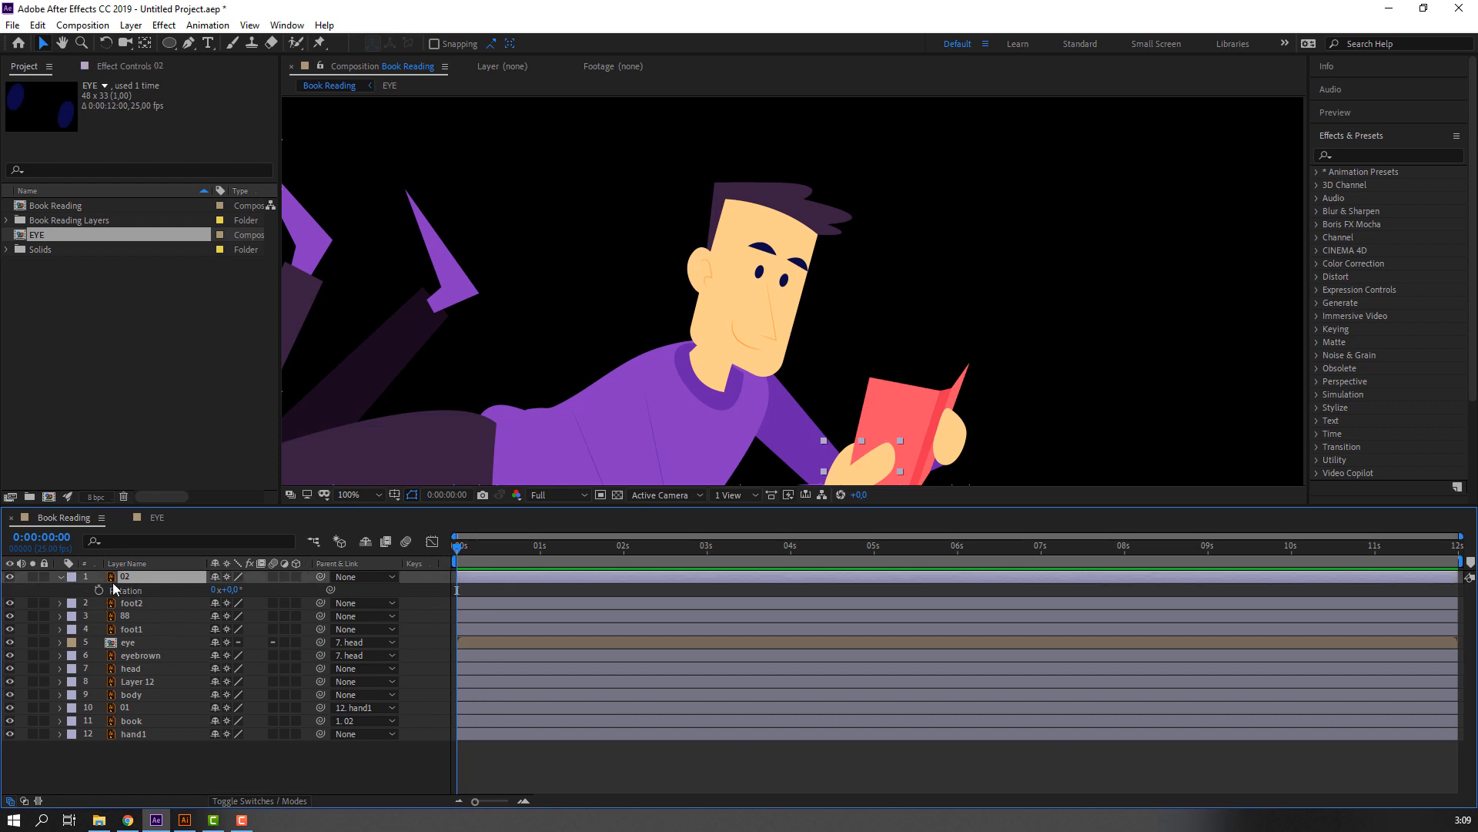
{"action": "left_click", "coordinate": [60, 577]}
Set a Rotation keyframe on the head layer at 0:00:00:03.
{"action": "left_click", "coordinate": [146, 656]}
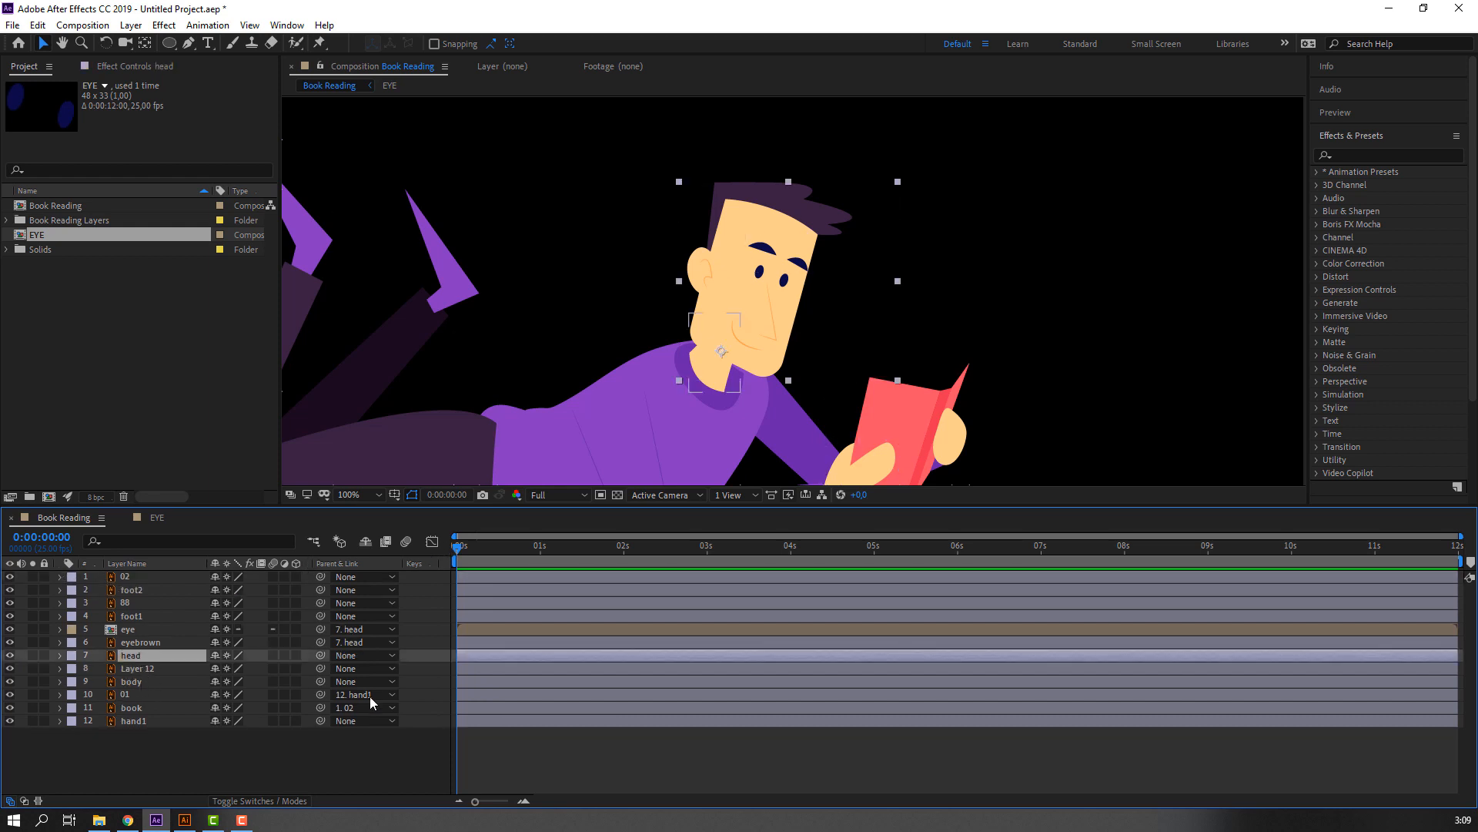
{"action": "key", "text": "r"}
{"action": "left_click", "coordinate": [464, 546]}
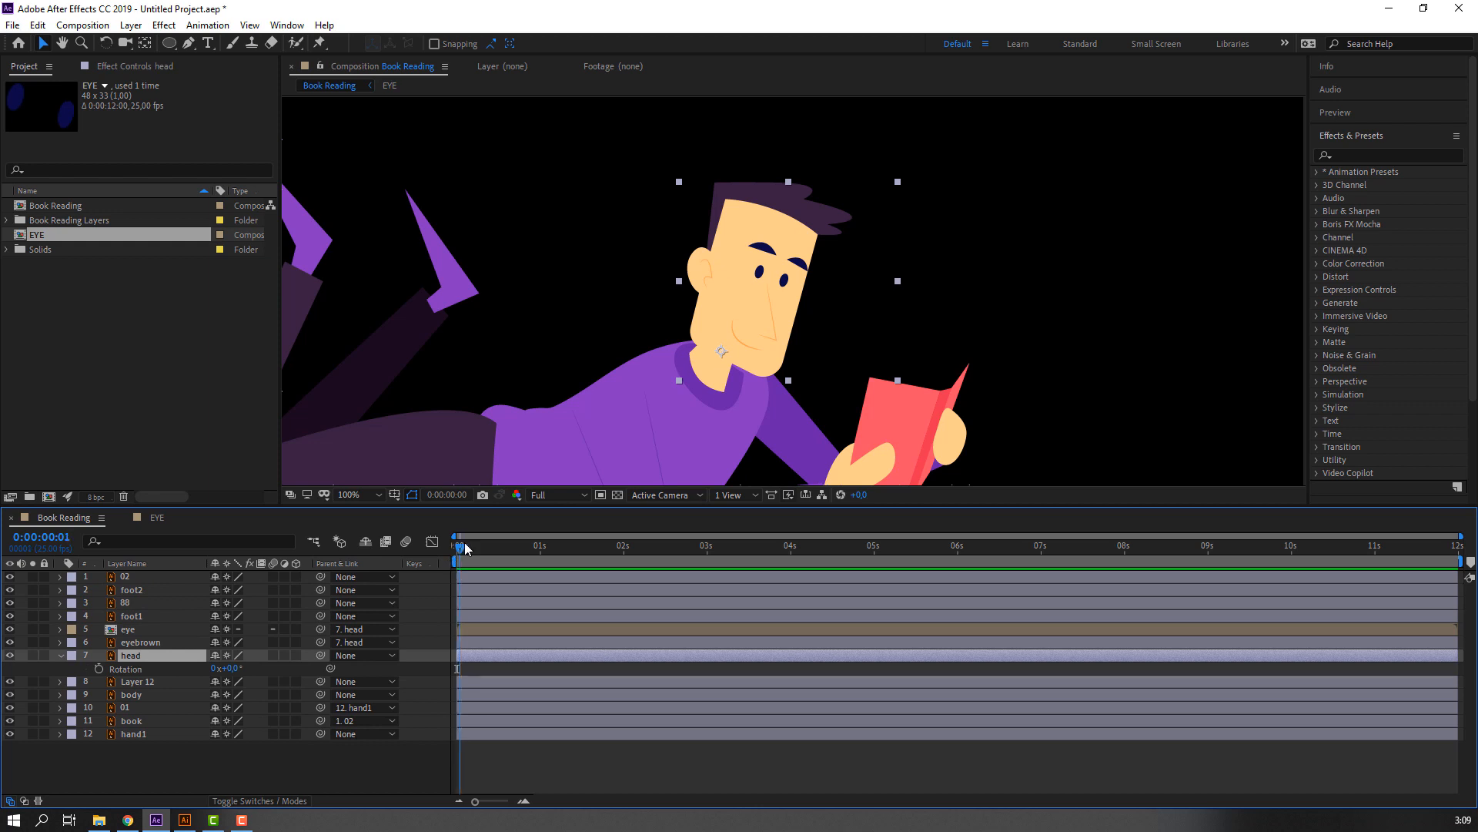
{"action": "key", "text": "Page_Down"}
{"action": "key", "text": "Page_Down"}
{"action": "left_click", "coordinate": [98, 668]}
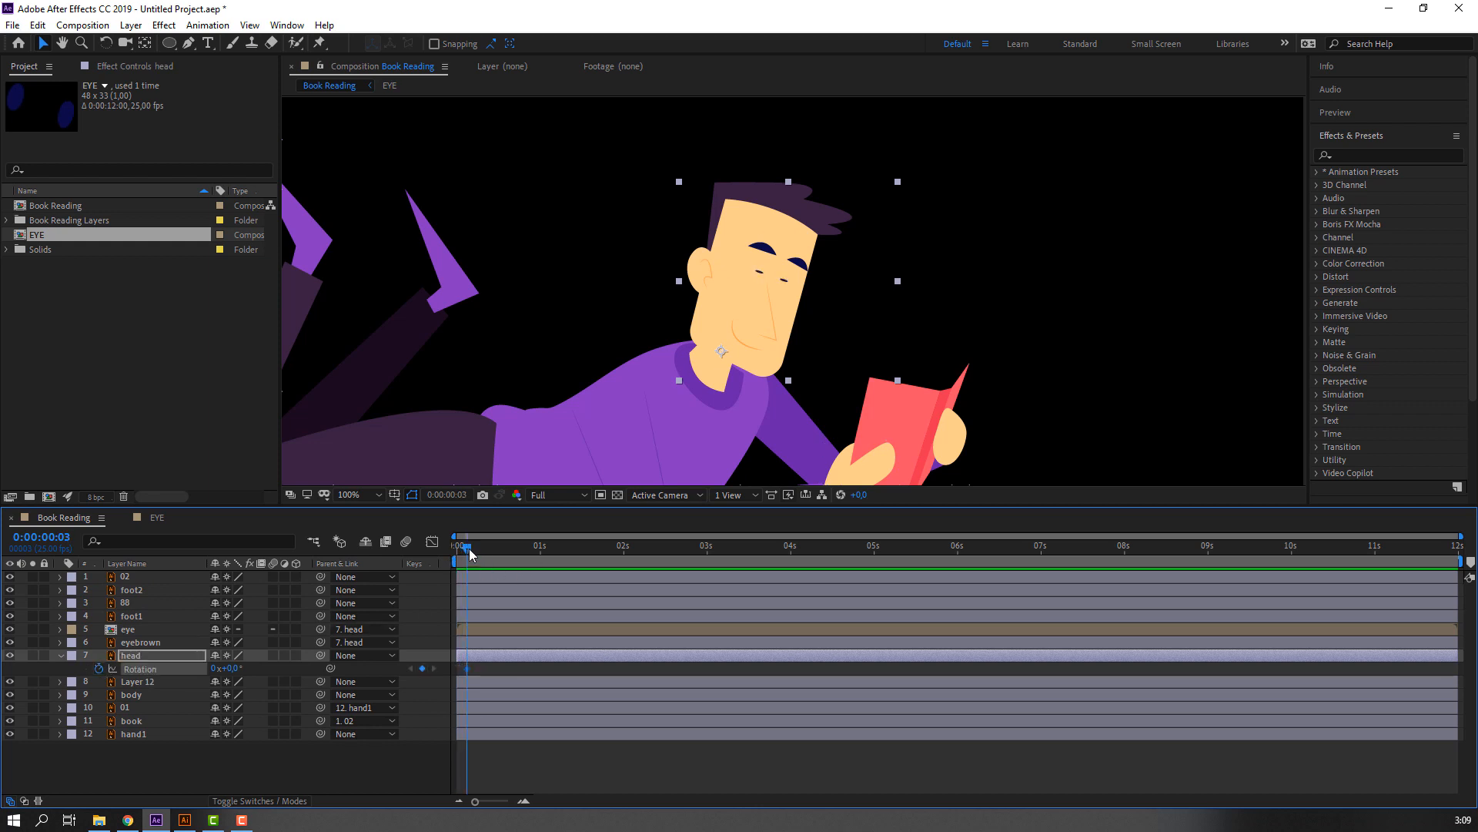
Tilt the head clockwise toward the book at about frame 8 for a second rotation keyframe, and preview the motion.
{"action": "left_click_drag", "start_coordinate": [471, 548], "coordinate": [484, 551]}
{"action": "left_click_drag", "start_coordinate": [235, 668], "coordinate": [243, 668]}
{"action": "left_click_drag", "start_coordinate": [477, 552], "coordinate": [457, 551]}
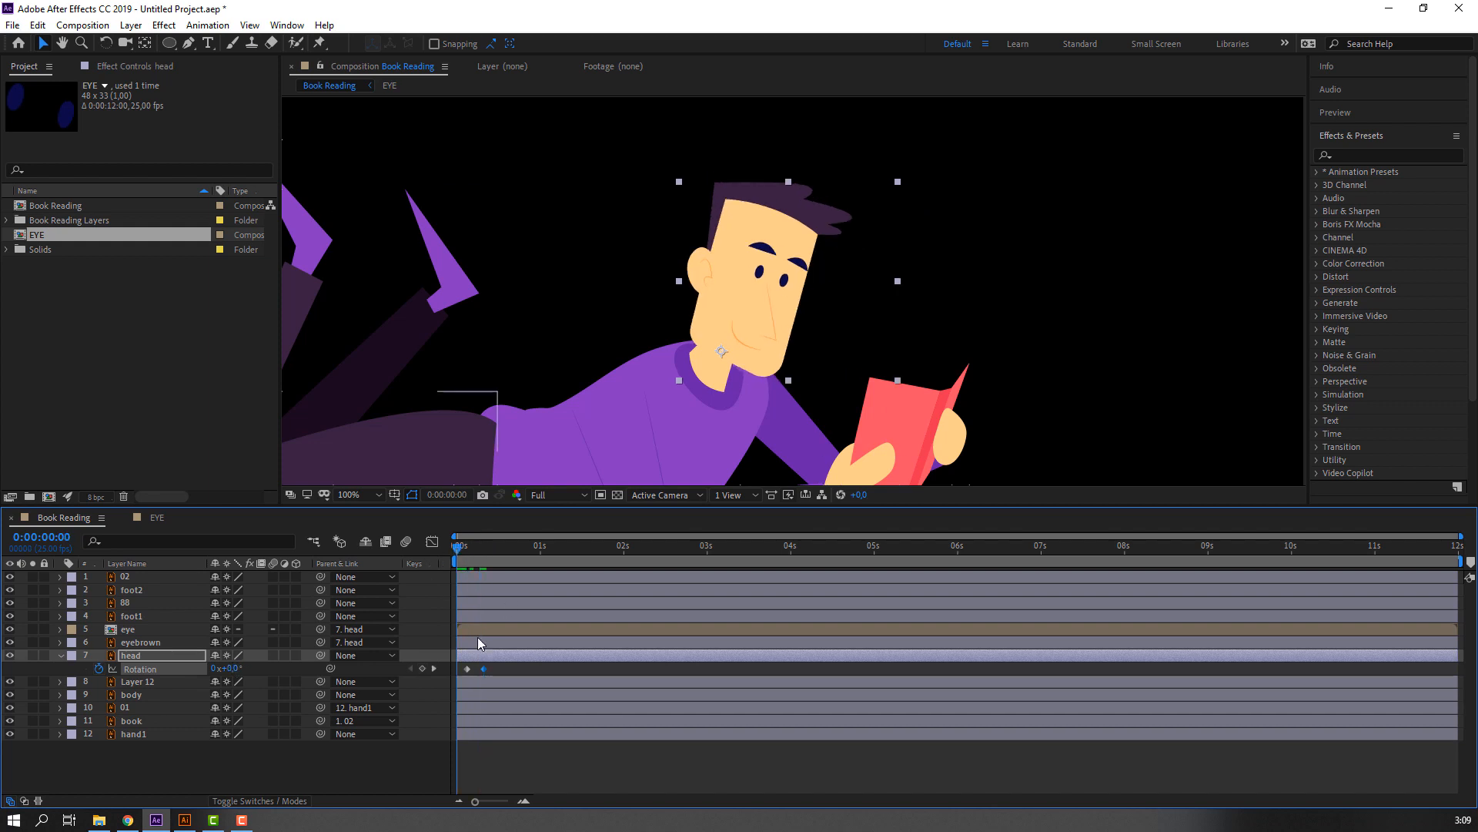
{"action": "key", "text": "space"}
{"action": "key", "text": "space"}
Apply Easy Ease to both of the head's rotation keyframes.
{"action": "left_click_drag", "start_coordinate": [499, 666], "coordinate": [456, 675]}
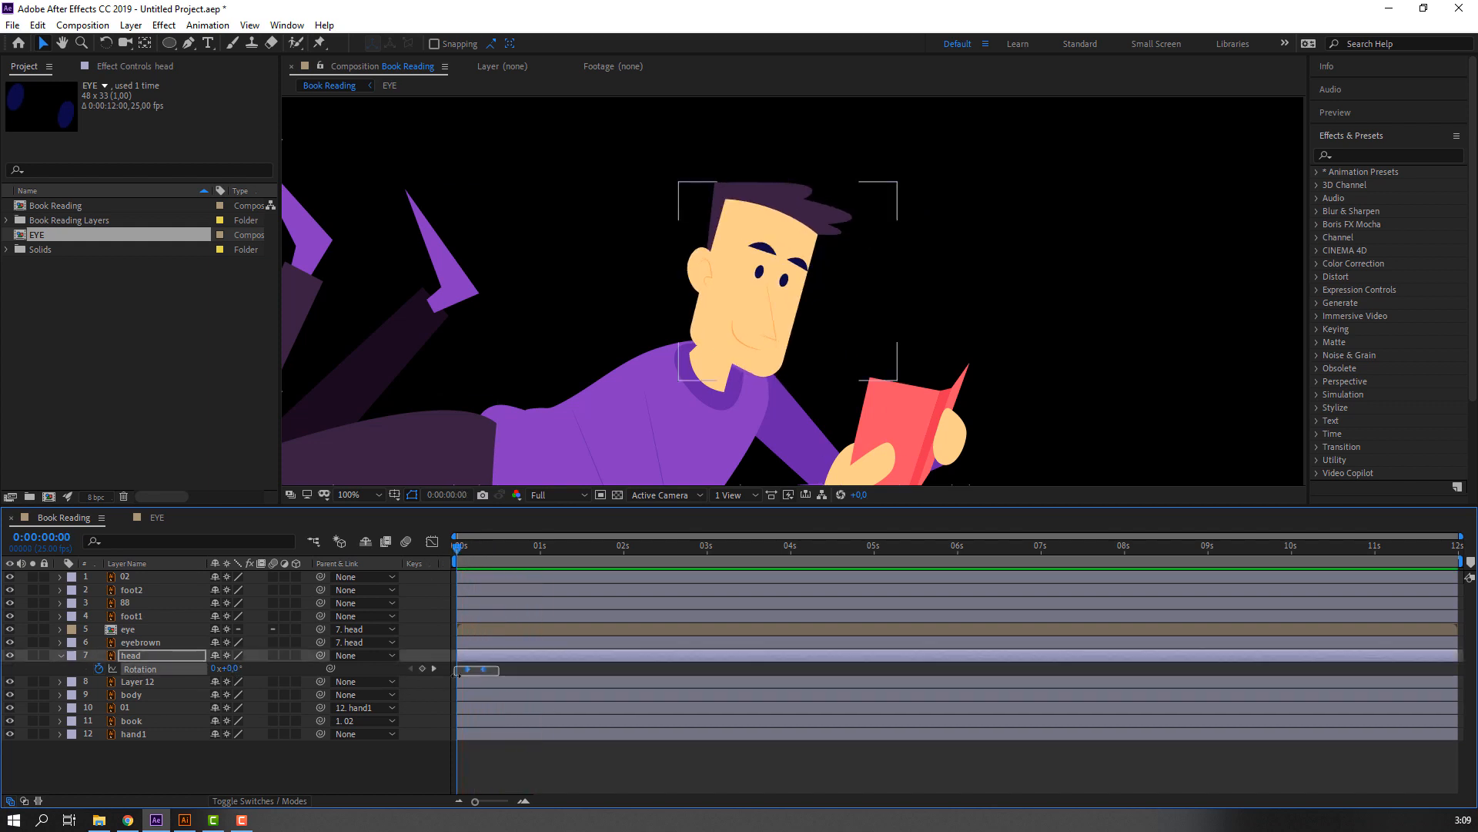
{"action": "right_click", "coordinate": [469, 669]}
{"action": "mouse_move", "coordinate": [628, 660]}
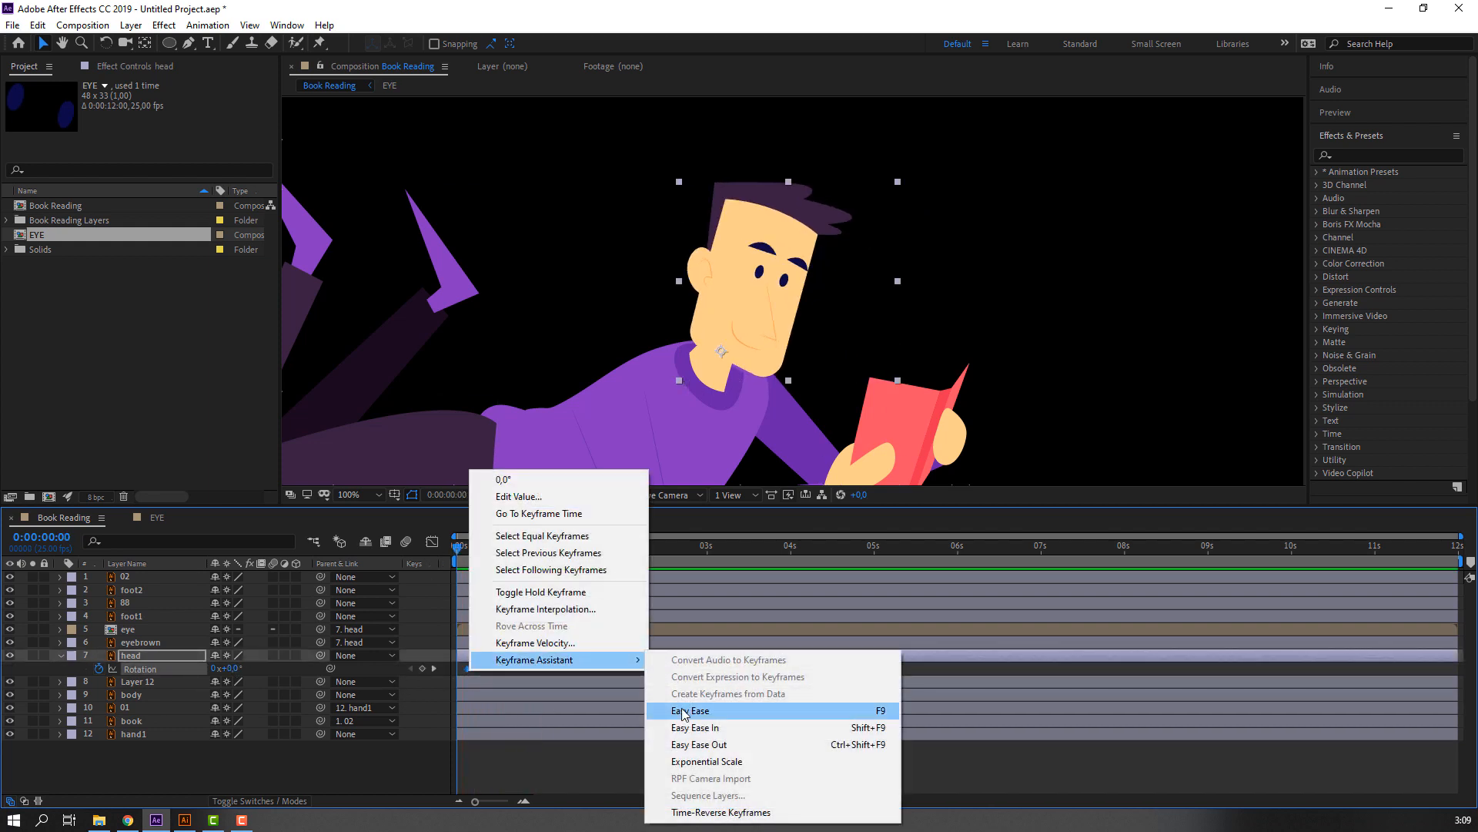
{"action": "left_click", "coordinate": [685, 711]}
Preview the eased head tilt and slow it by shifting the second rotation keyframe to about frame 11.
{"action": "key", "text": "space"}
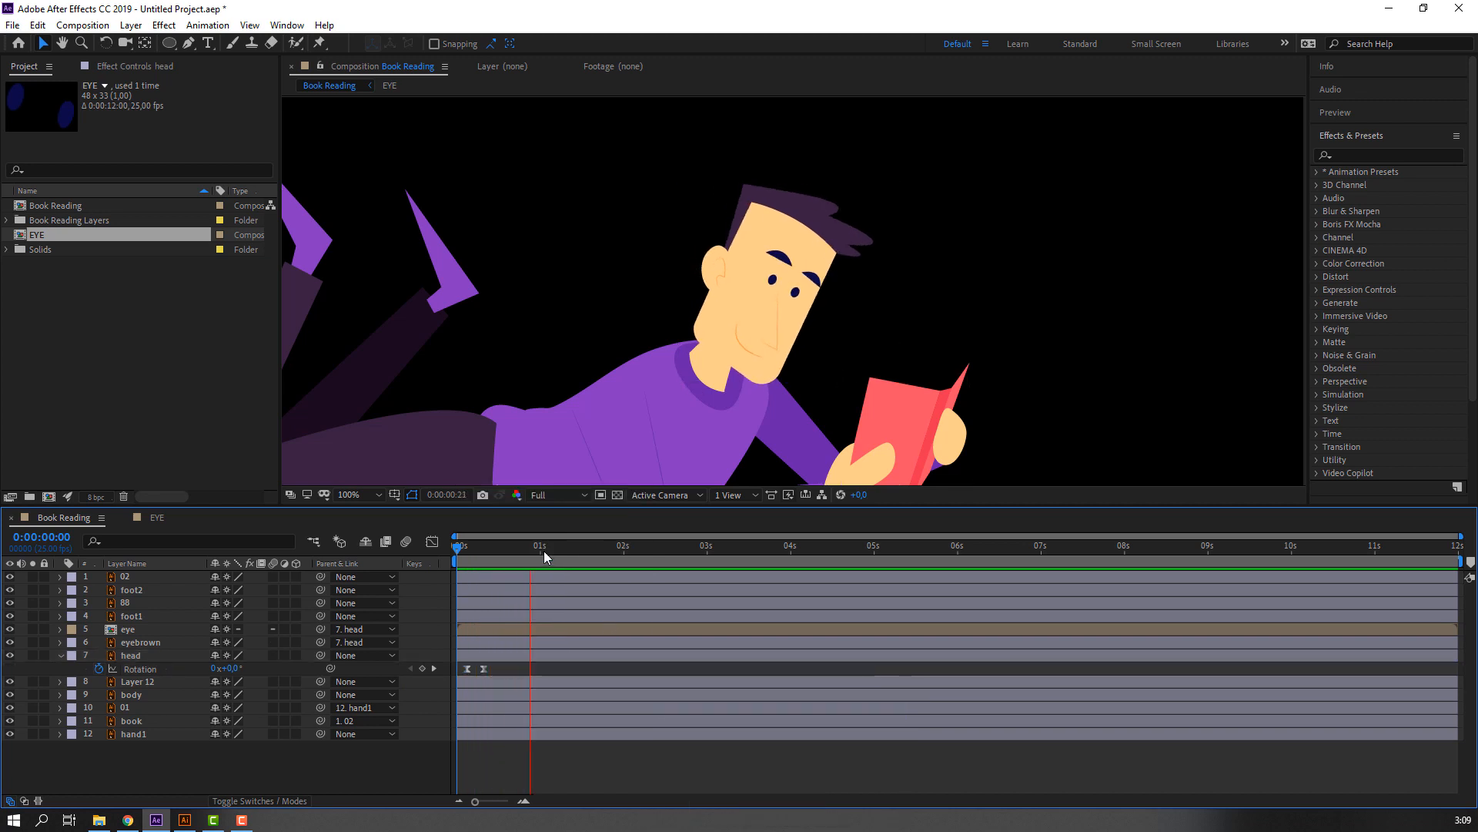
{"action": "left_click_drag", "start_coordinate": [483, 668], "coordinate": [493, 667]}
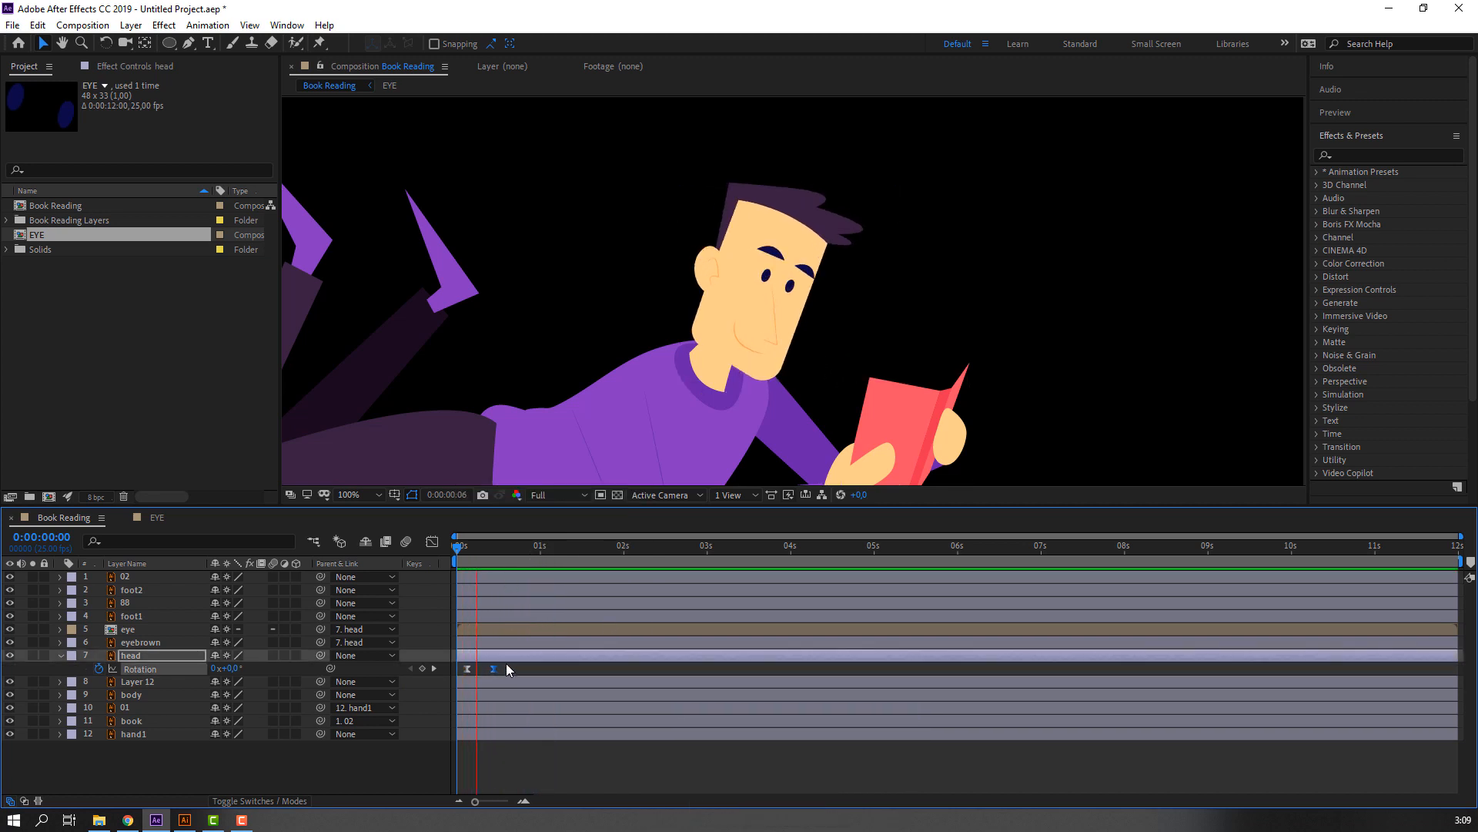
{"action": "key", "text": "space"}
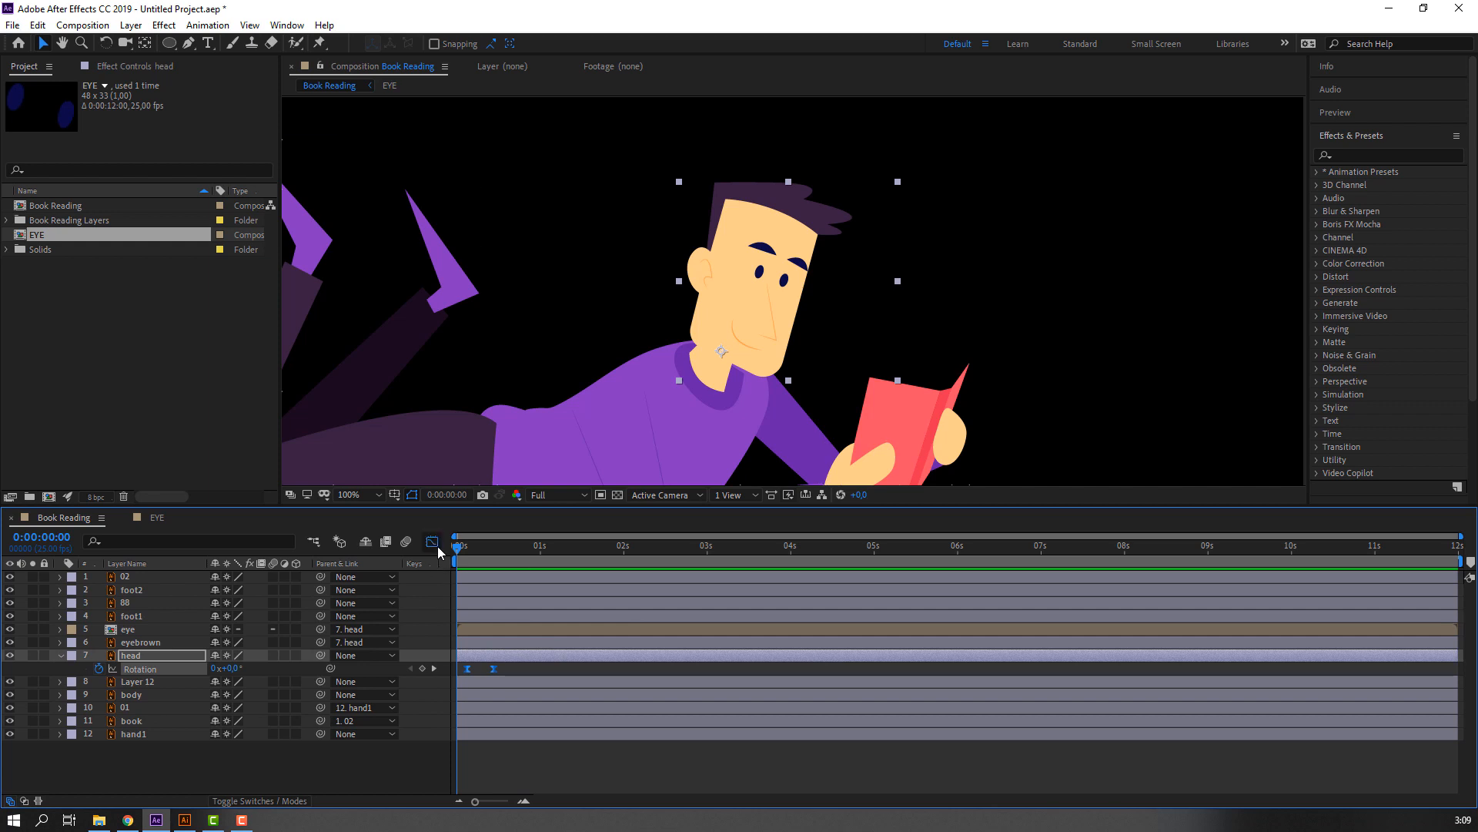
Reshape the head tilt's speed graph for a longer slowdown into the second rotation keyframe, and preview the motion.
{"action": "left_click", "coordinate": [432, 542]}
{"action": "key", "text": "equal"}
{"action": "key", "text": "equal"}
{"action": "left_click", "coordinate": [496, 757]}
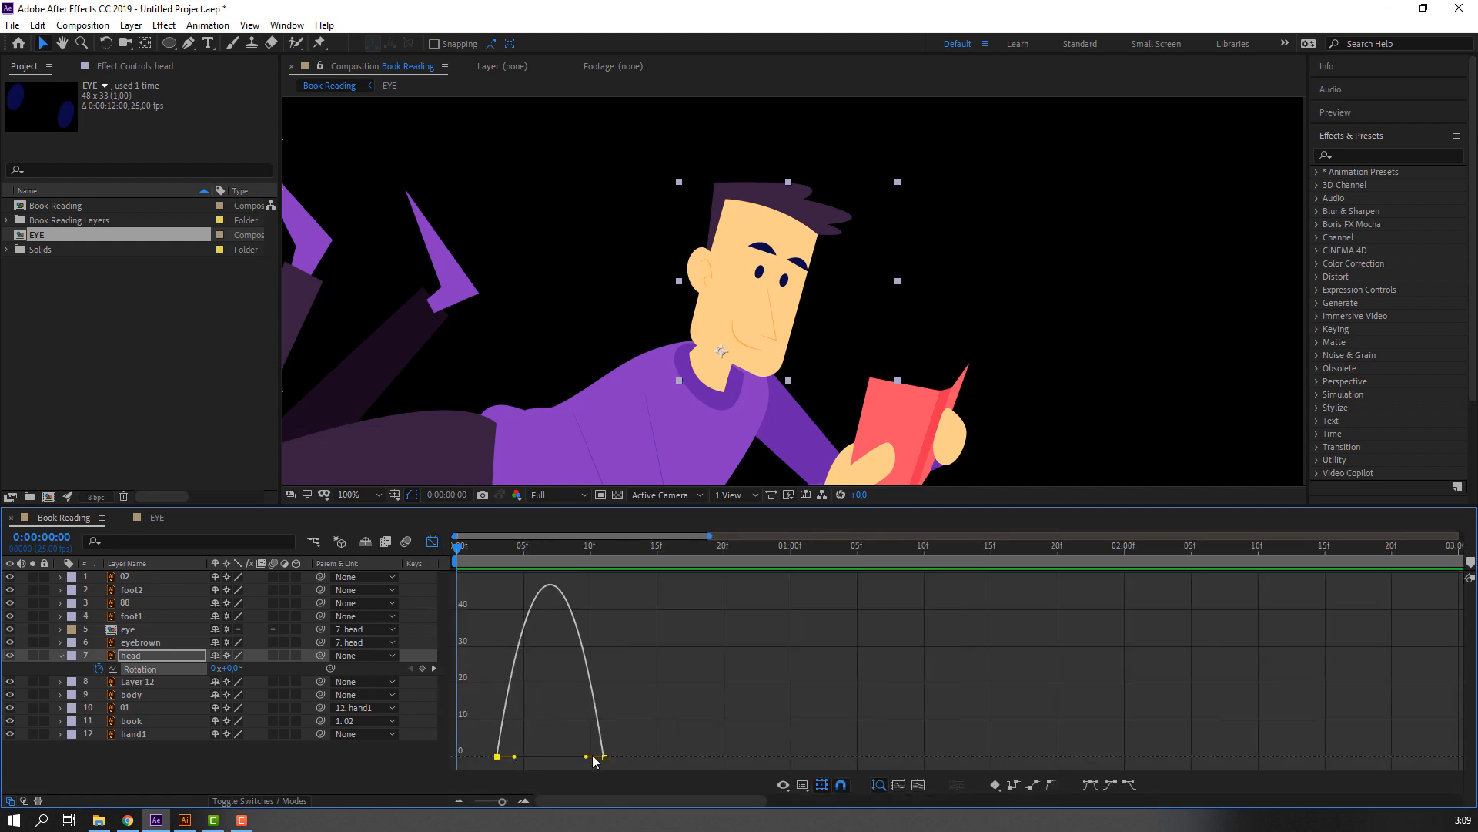
{"action": "left_click_drag", "start_coordinate": [586, 757], "coordinate": [568, 756]}
{"action": "key", "text": "space"}
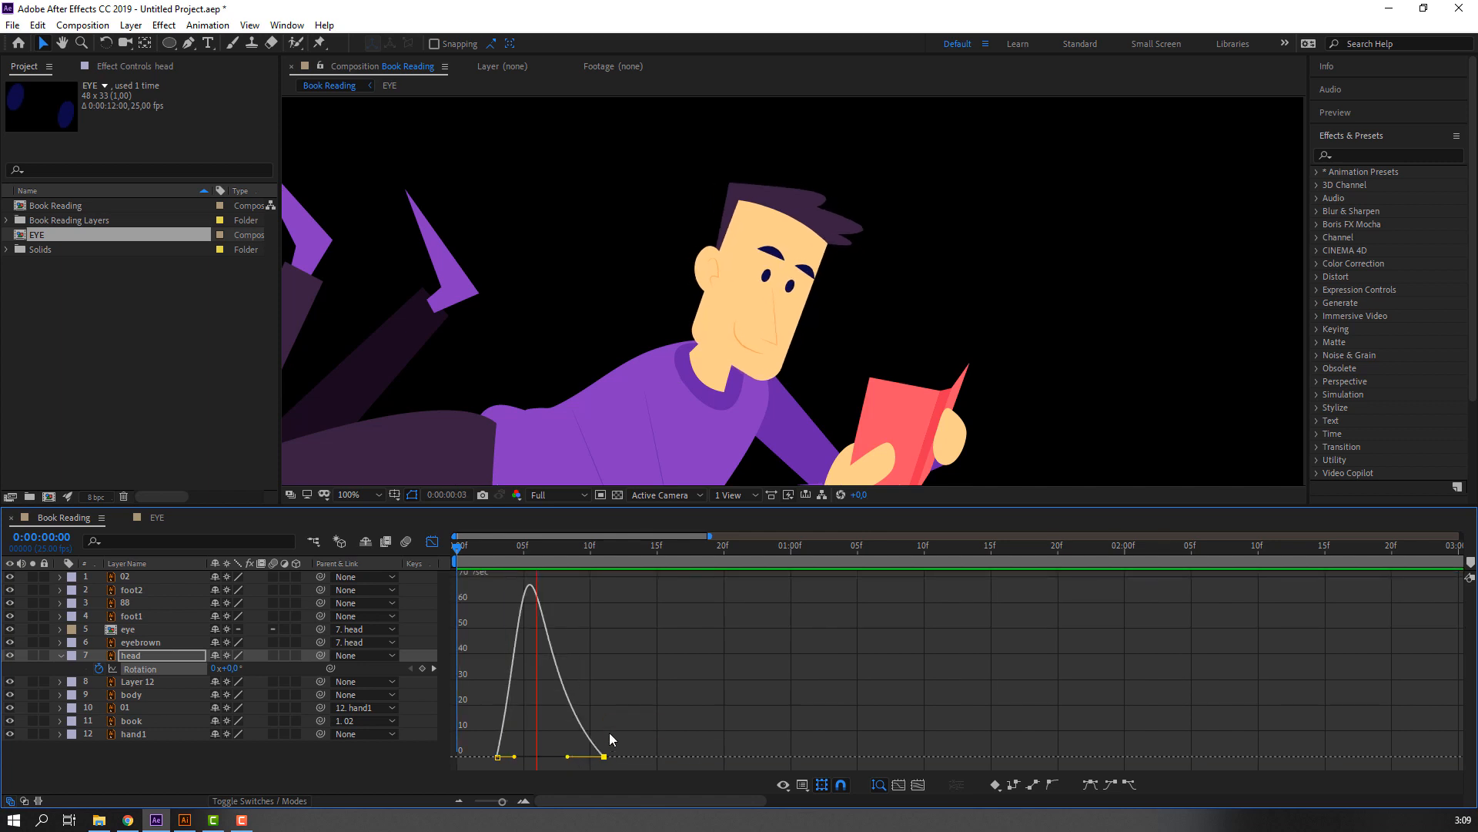
{"action": "key", "text": "space"}
{"action": "left_click", "coordinate": [432, 541]}
Hold the head's rotation with a keyframe at 0:00:00:18, and set its Rotation to 2° at 0:00:01:01.
{"action": "left_click_drag", "start_coordinate": [522, 548], "coordinate": [693, 538]}
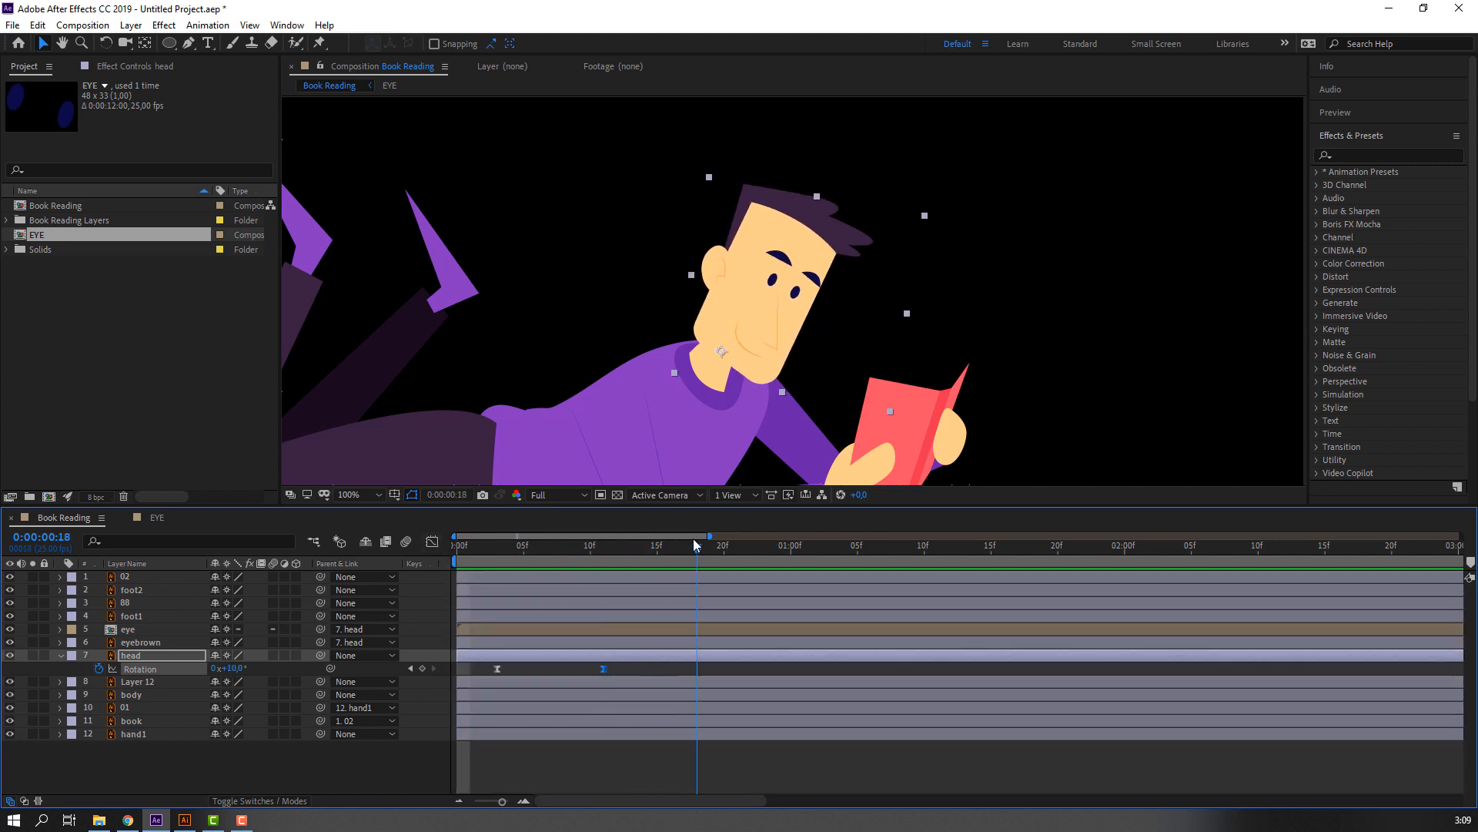
{"action": "left_click", "coordinate": [423, 669]}
{"action": "left_click", "coordinate": [805, 548]}
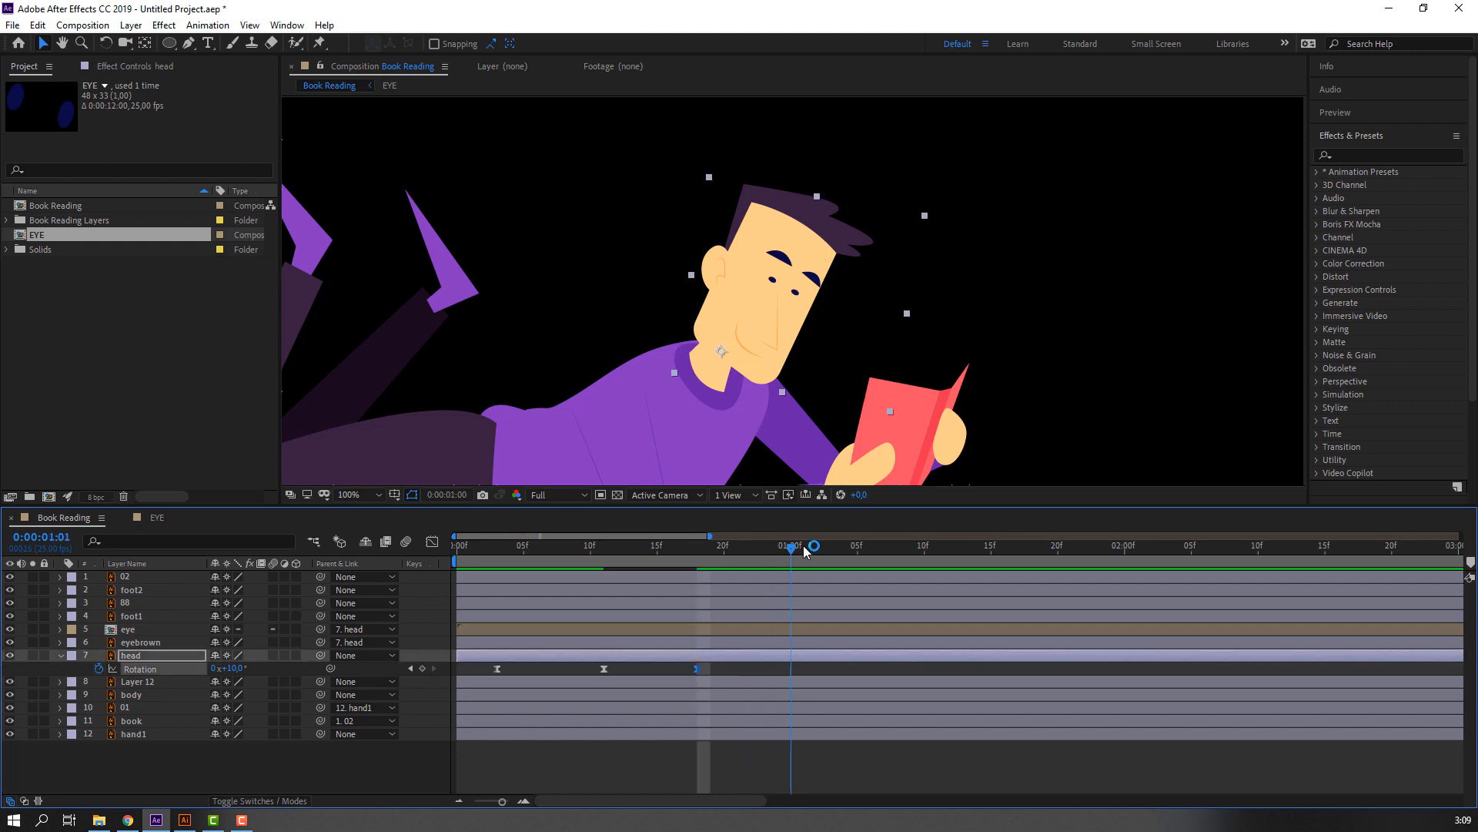
{"action": "left_click", "coordinate": [312, 770]}
{"action": "left_click_drag", "start_coordinate": [231, 668], "coordinate": [210, 667]}
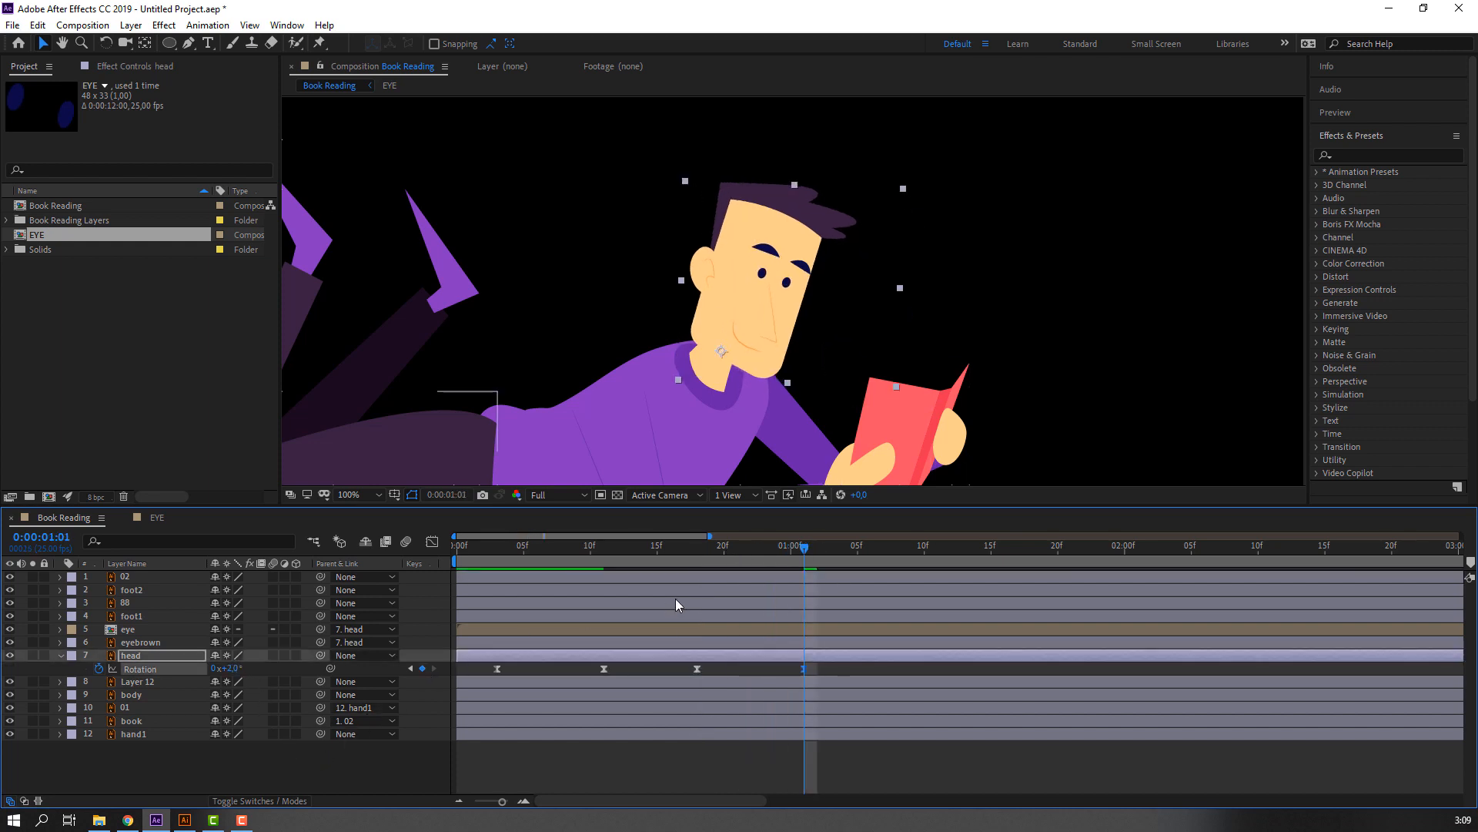
Reshape the speed graph of the head's return rotation for a longer slowdown into the 0:00:01:01 keyframe, and preview it.
{"action": "left_click_drag", "start_coordinate": [818, 663], "coordinate": [667, 684]}
{"action": "left_click", "coordinate": [432, 541]}
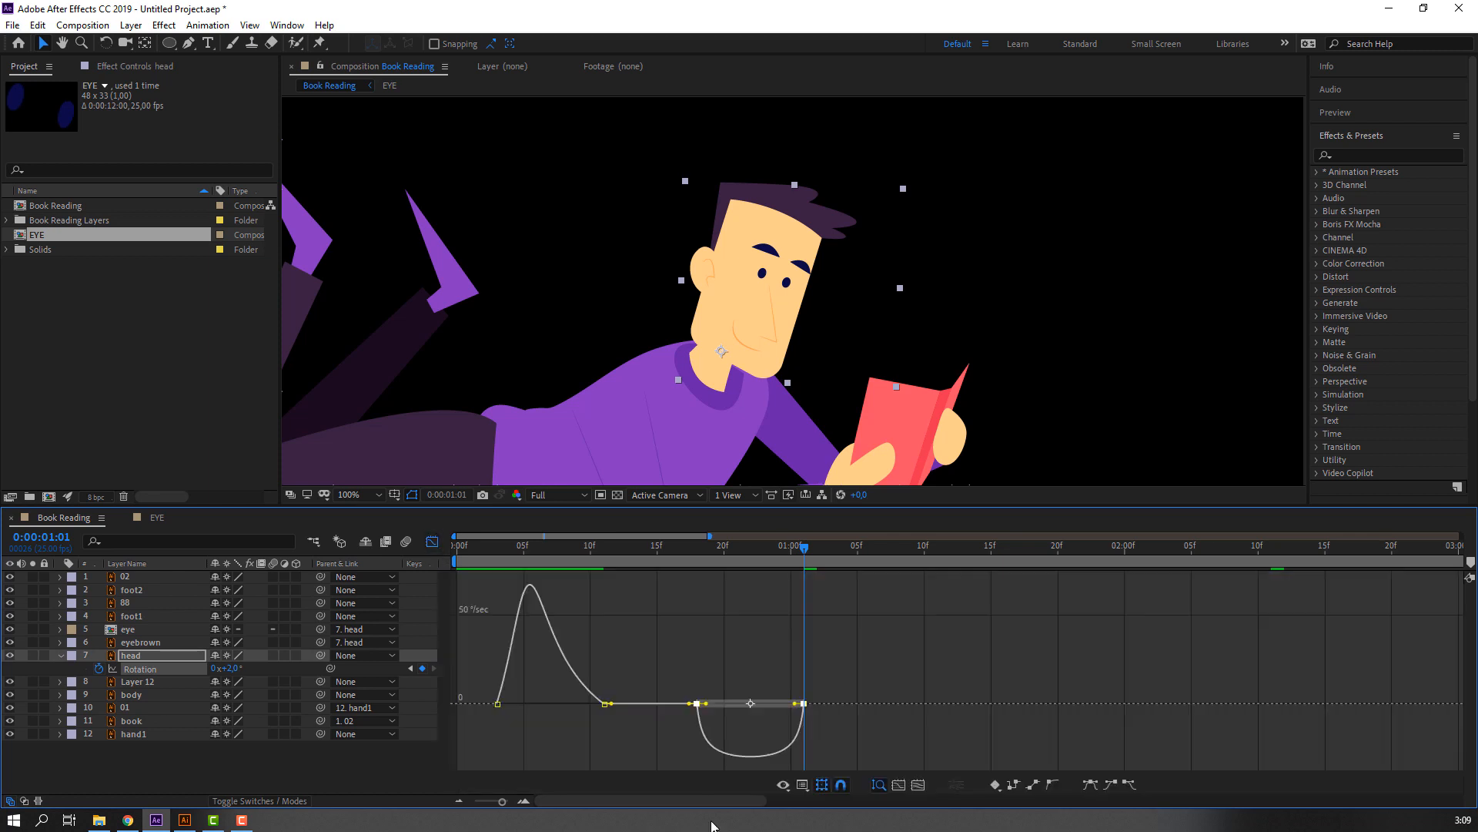
{"action": "left_click_drag", "start_coordinate": [793, 707], "coordinate": [782, 696]}
{"action": "key", "text": "space"}
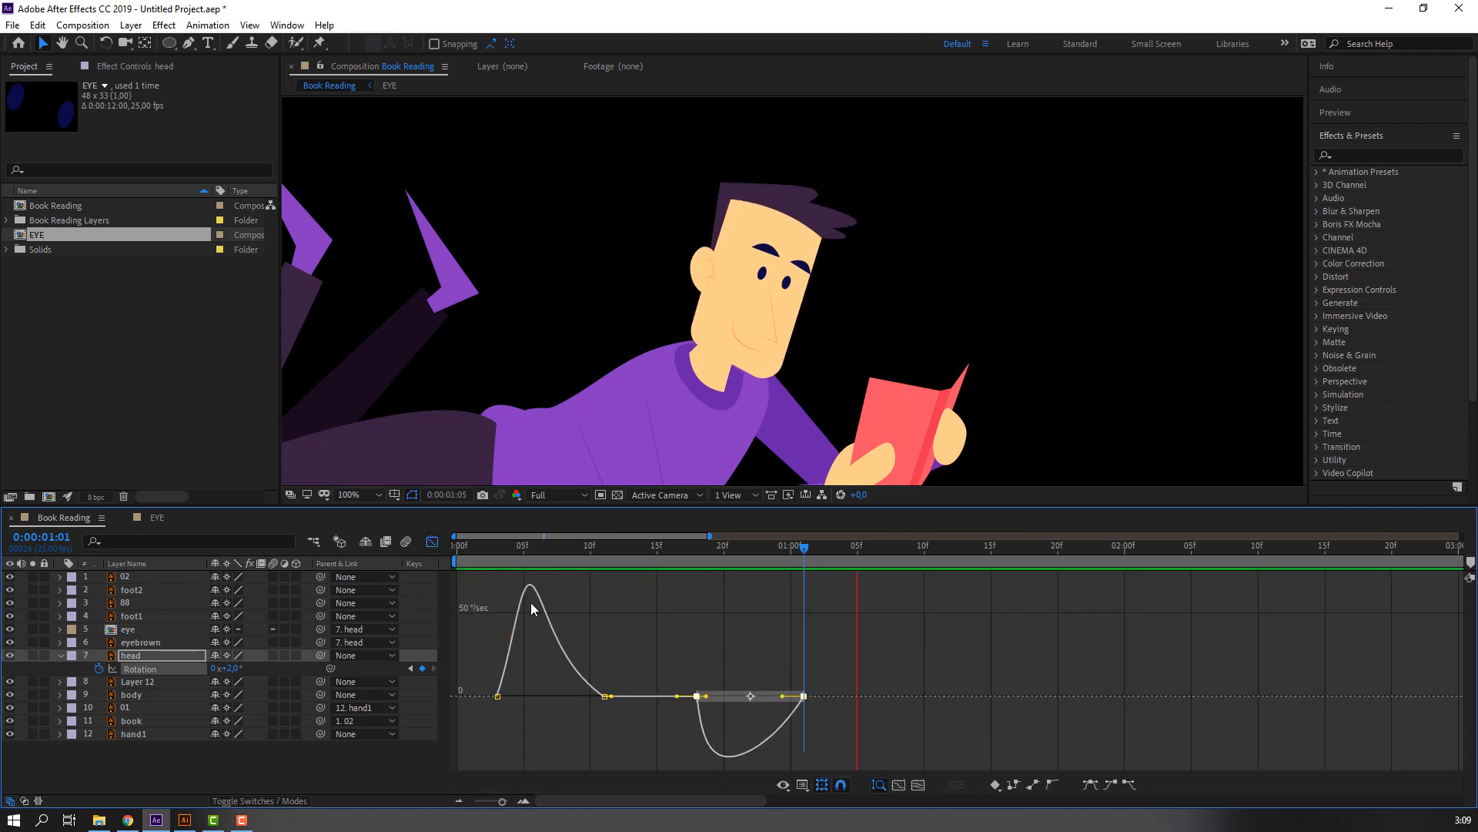
{"action": "key", "text": "space"}
{"action": "left_click", "coordinate": [433, 542]}
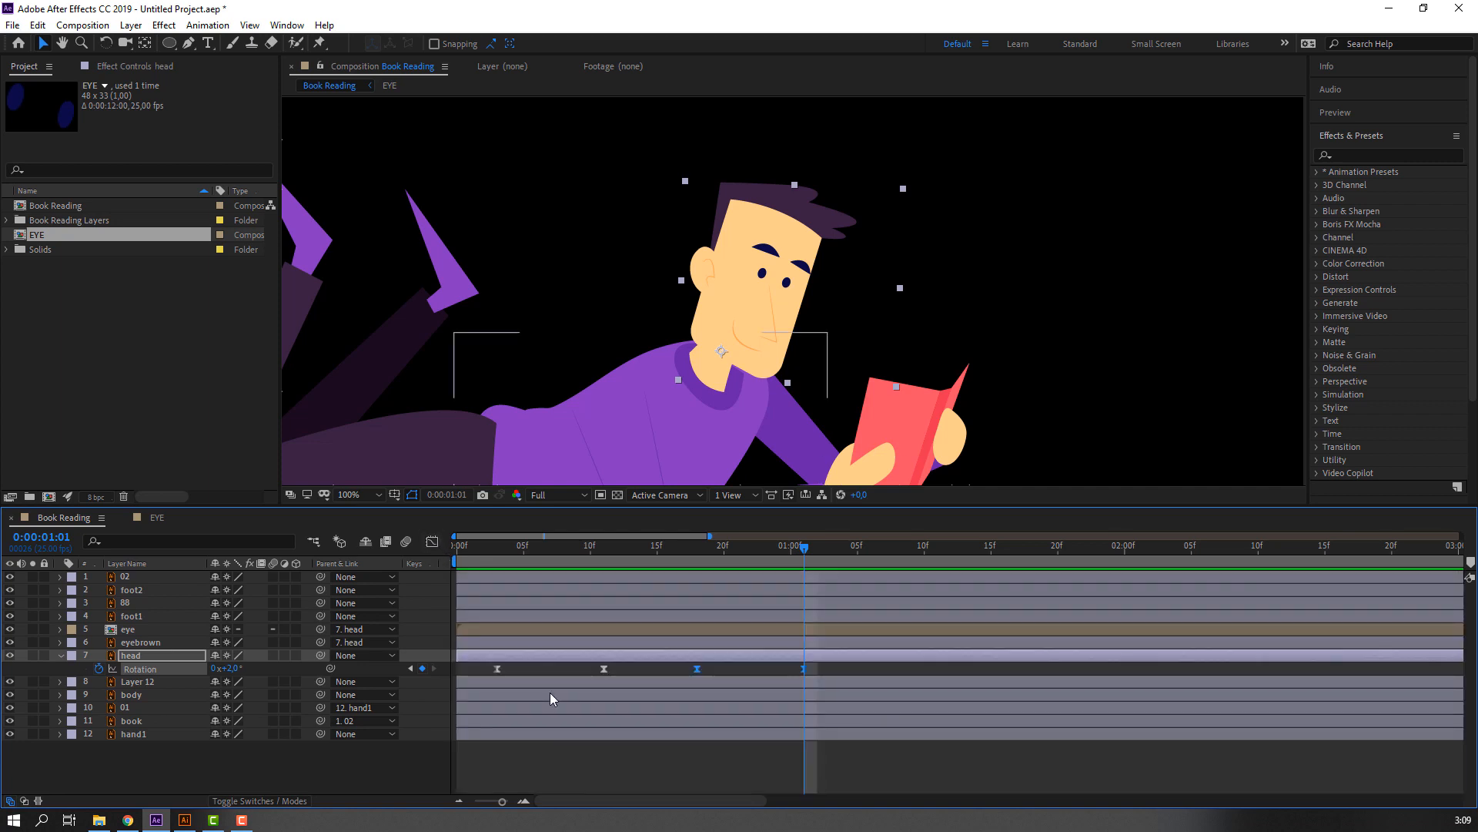
Add a hold keyframe to the head's Rotation at 0:00:01:19, and set Rotation to 4° at 0:00:02:05.
{"action": "left_click", "coordinate": [752, 733]}
{"action": "key", "text": "minus"}
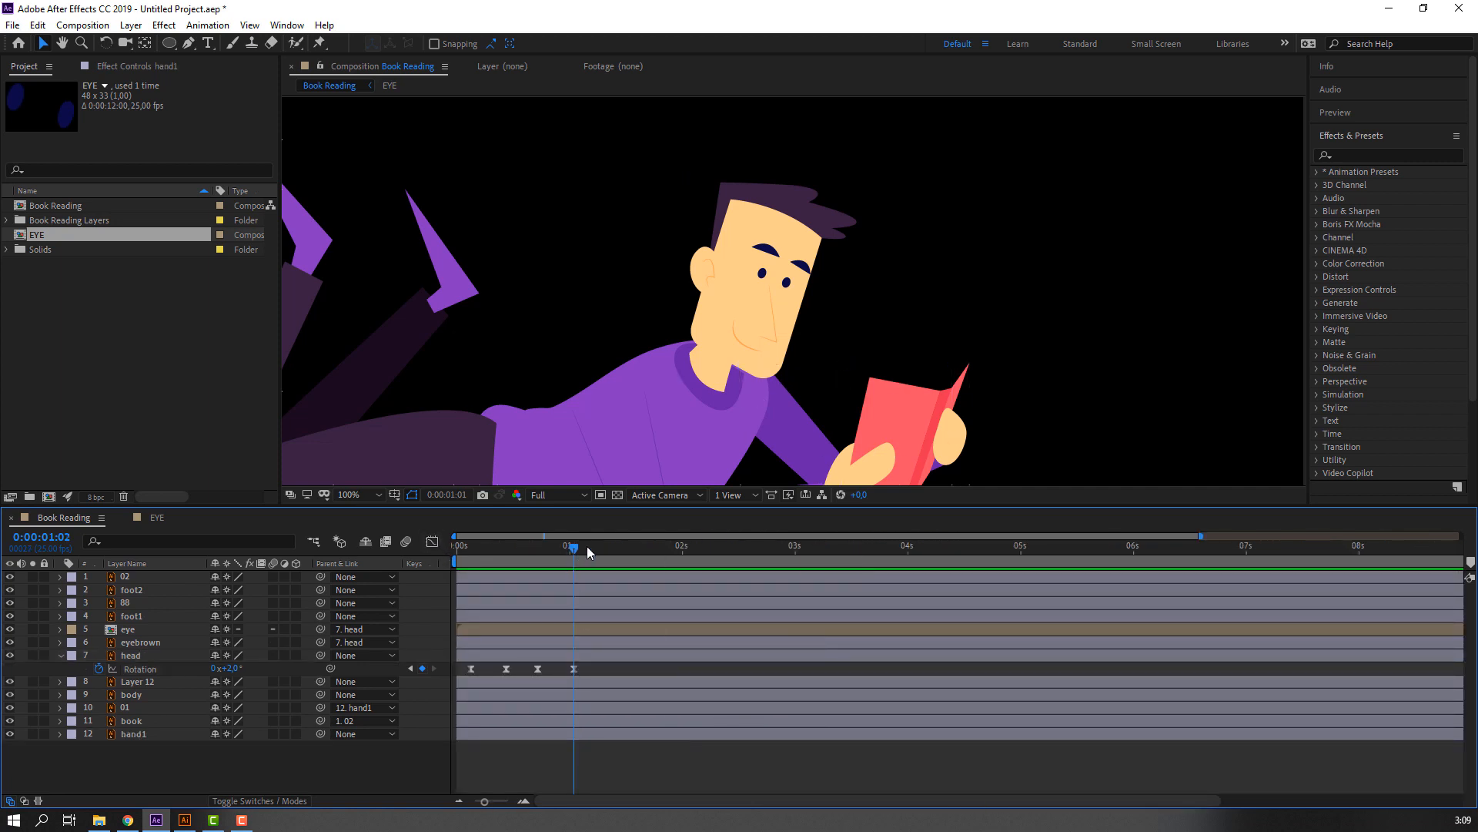
{"action": "left_click", "coordinate": [422, 668]}
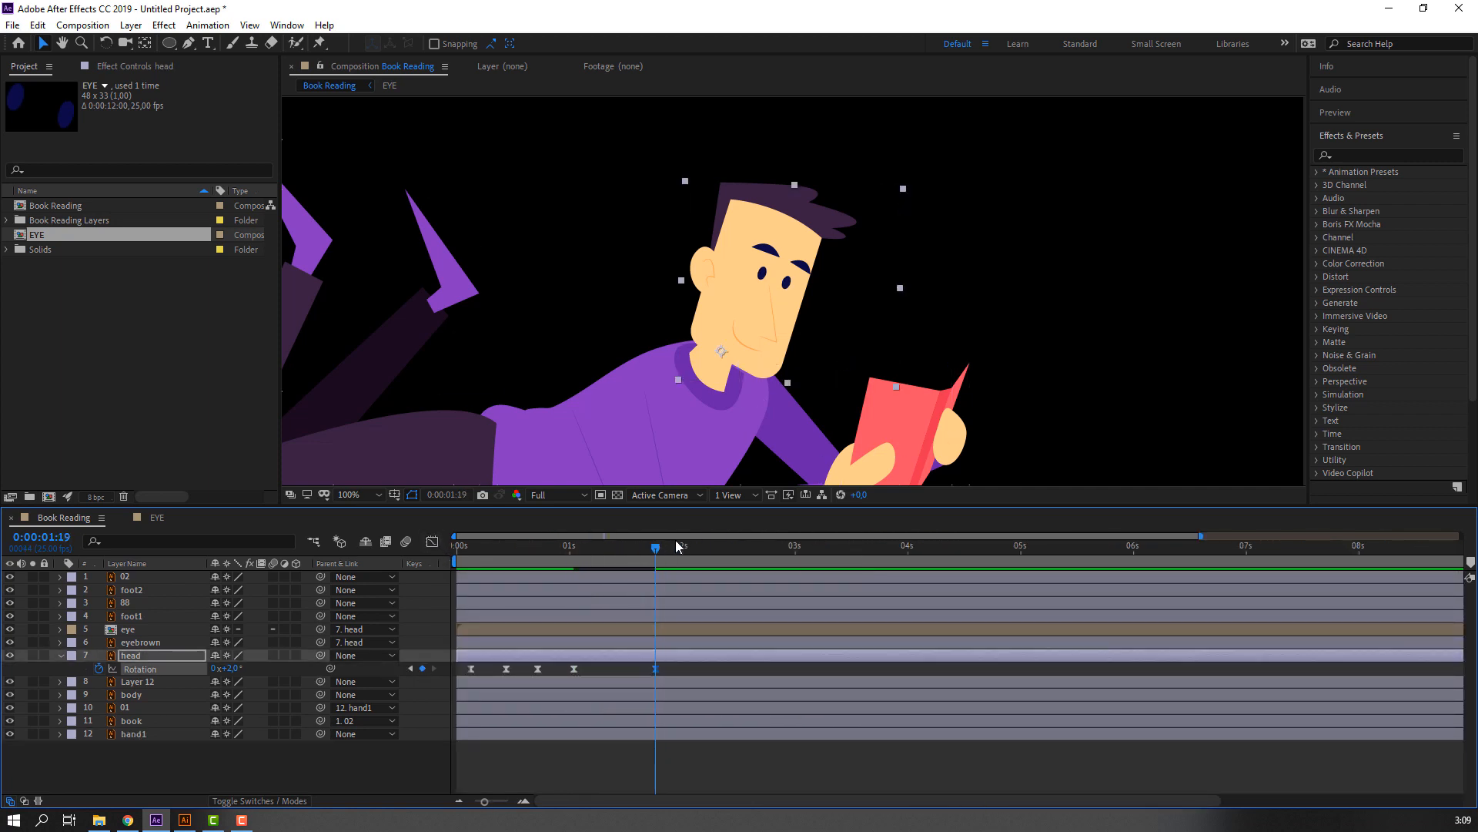
{"action": "left_click_drag", "start_coordinate": [679, 546], "coordinate": [704, 549]}
{"action": "left_click", "coordinate": [296, 749]}
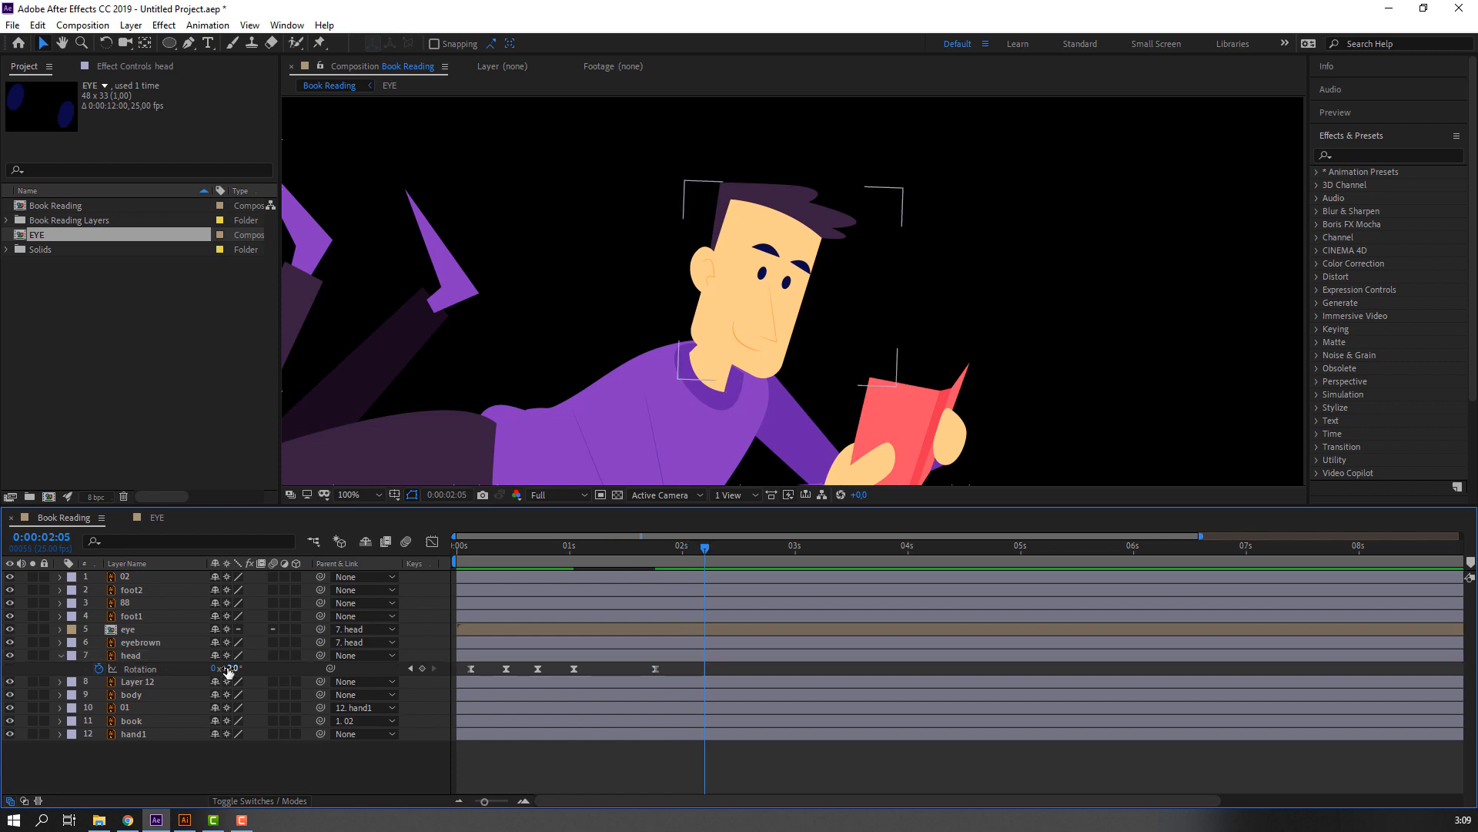
{"action": "type", "text": "4"}
{"action": "key", "text": "Return"}
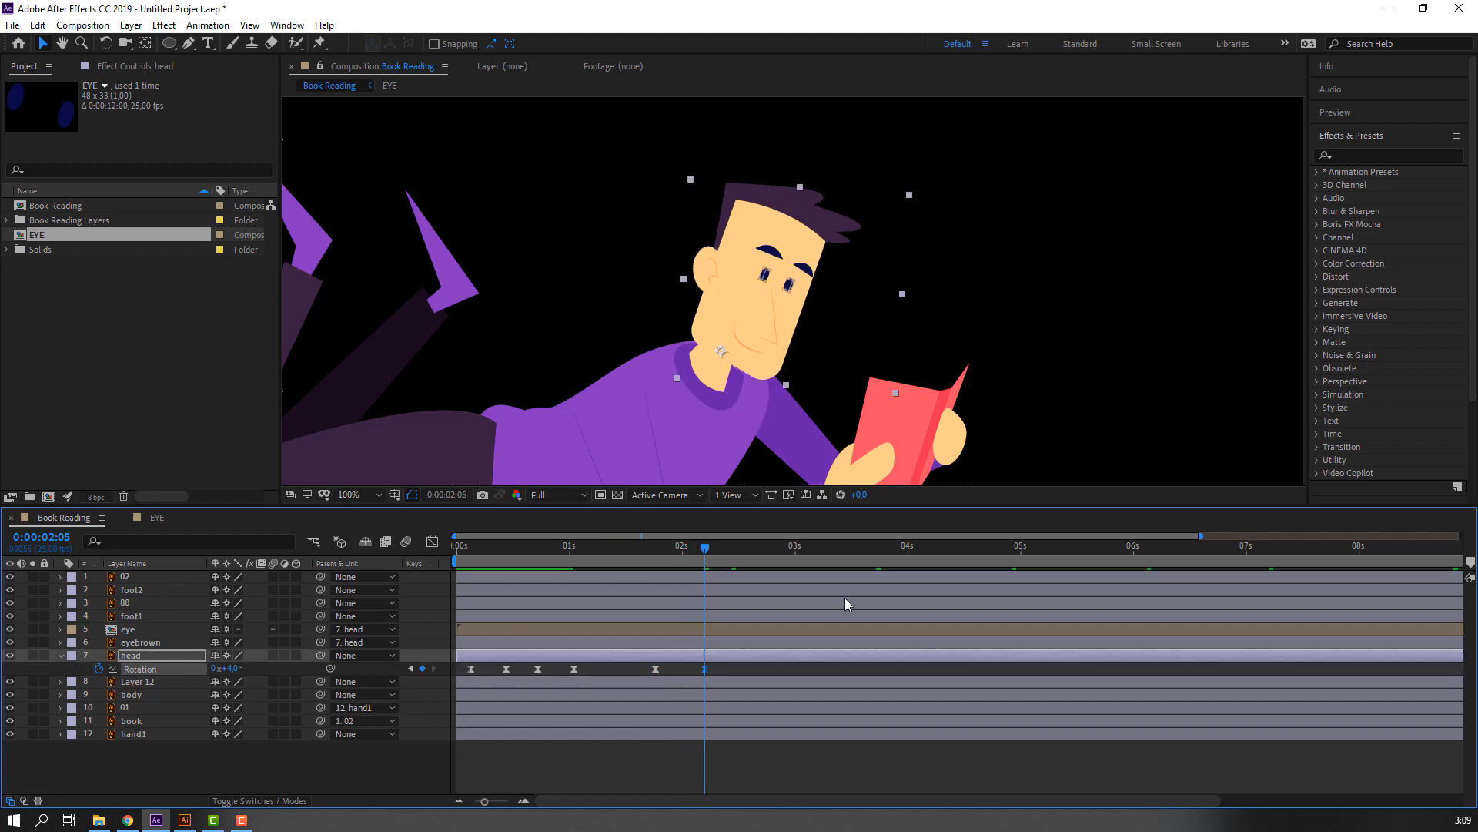
Hold the head's rotation with a keyframe at about 0:00:02:23, and set its Rotation to -3° at 0:00:03:12.
{"action": "left_click_drag", "start_coordinate": [640, 553], "coordinate": [850, 554]}
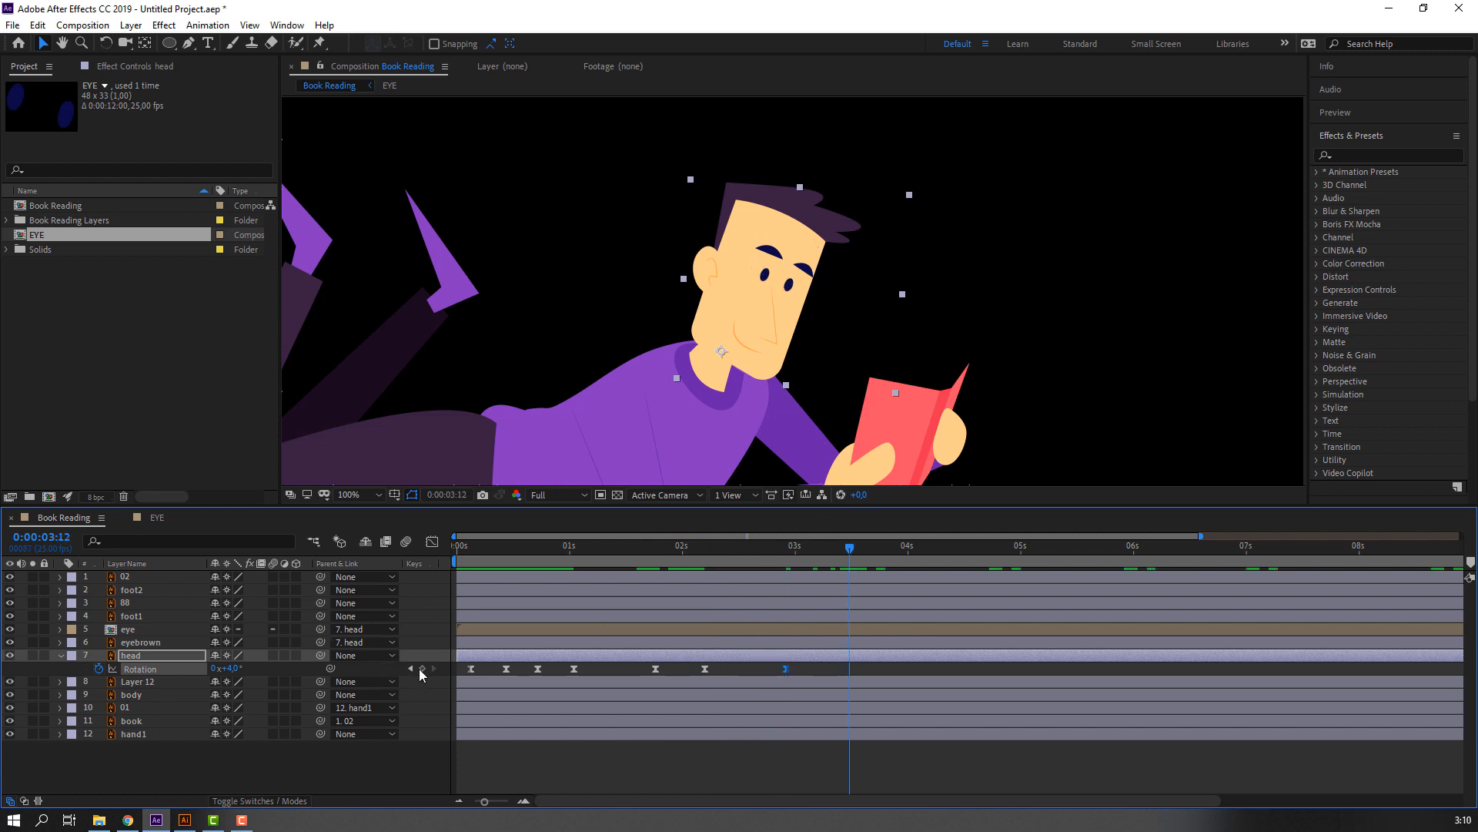
{"action": "left_click", "coordinate": [233, 670]}
{"action": "type", "text": "-3"}
{"action": "key", "text": "Return"}
{"action": "left_click", "coordinate": [881, 672]}
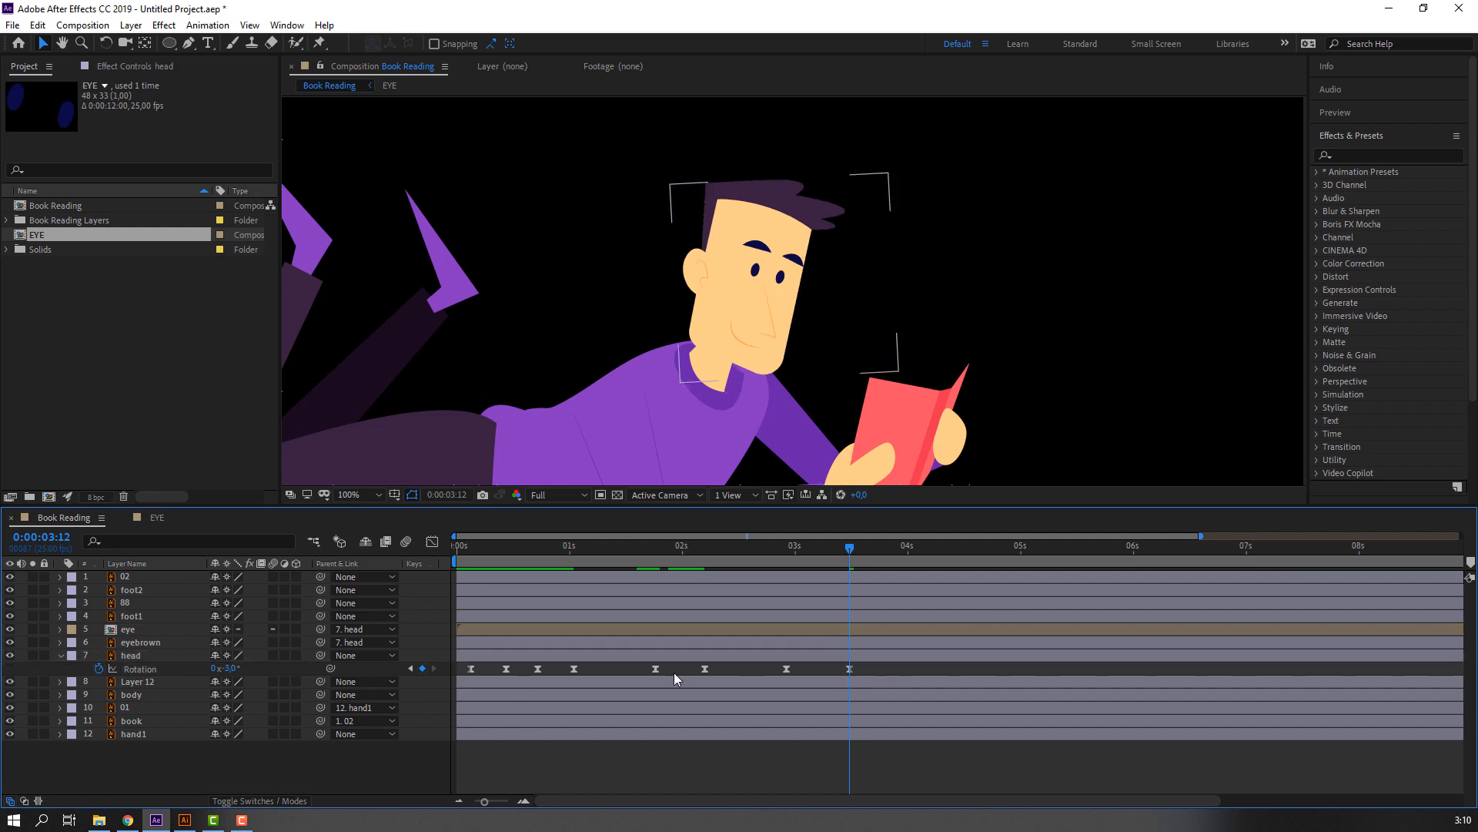
Lengthen the slowdown into the ends of the head's last two rotation moves in the speed graph, and preview the whole character.
{"action": "left_click_drag", "start_coordinate": [674, 678], "coordinate": [638, 693]}
{"action": "key", "text": "shift+F3"}
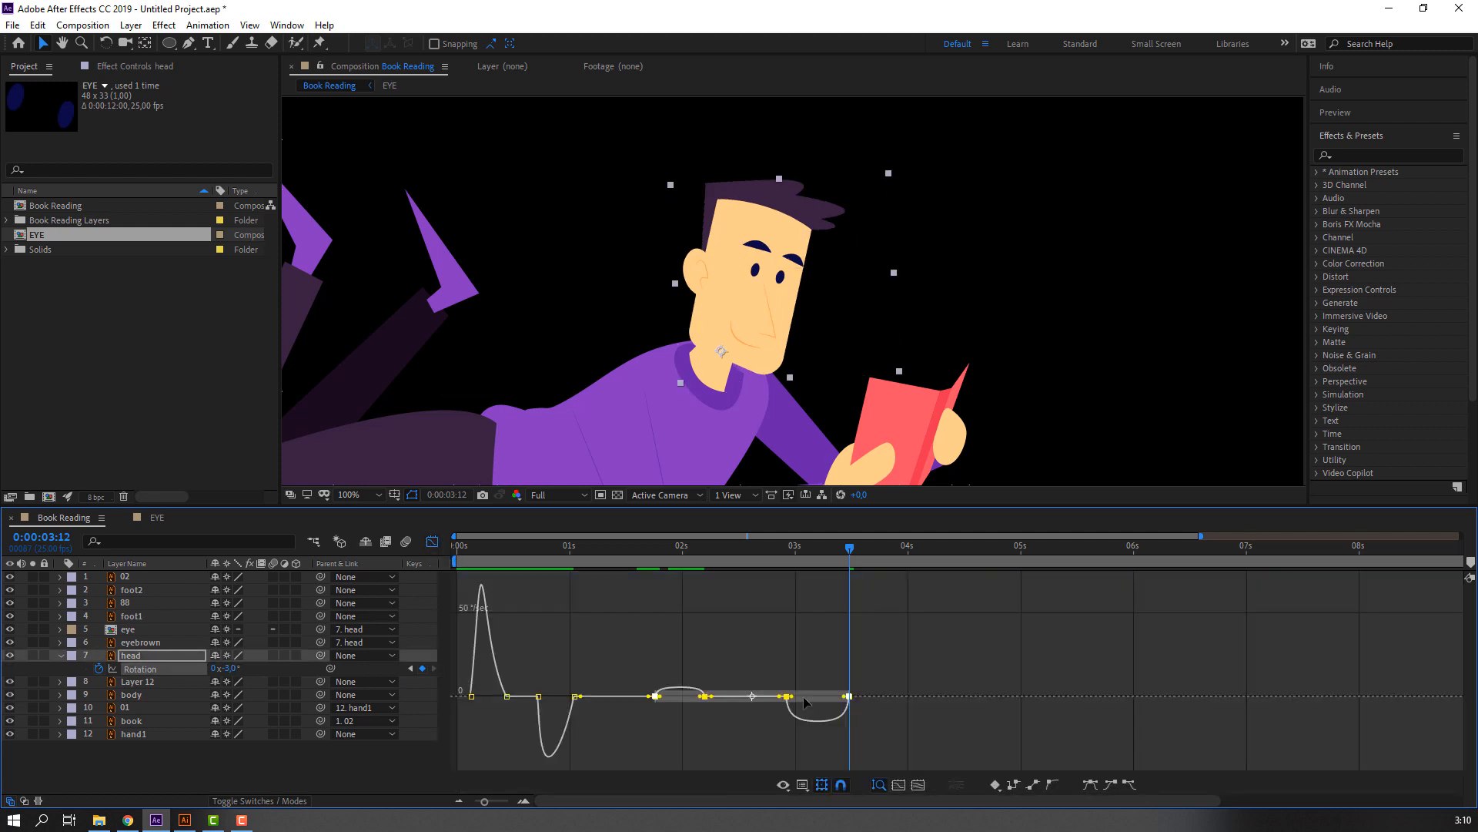
{"action": "left_click_drag", "start_coordinate": [844, 697], "coordinate": [835, 699]}
{"action": "left_click", "coordinate": [713, 739]}
{"action": "key", "text": "space"}
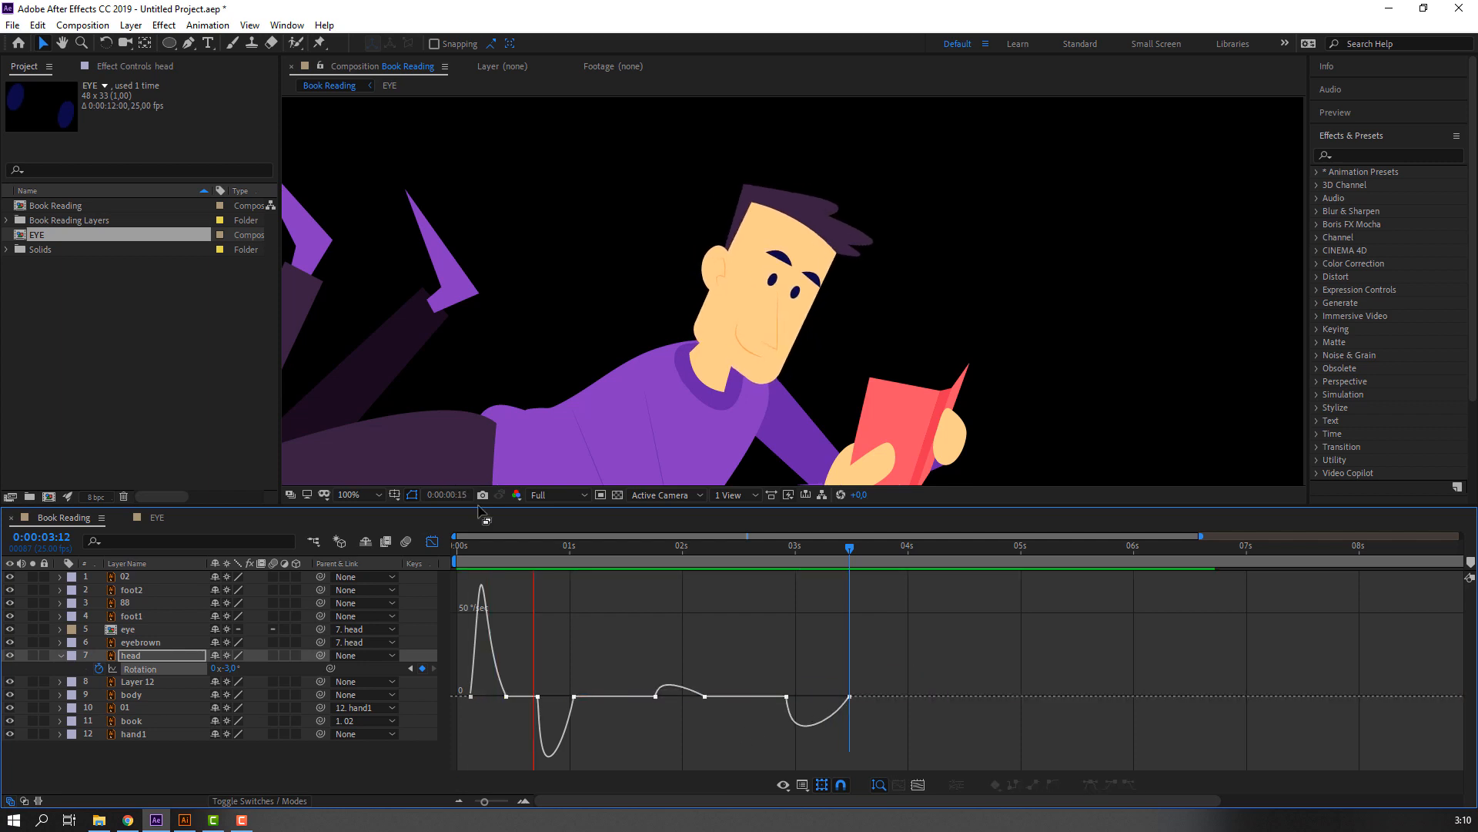
{"action": "scroll", "coordinate": [416, 347], "scroll_direction": "down", "scroll_amount": 2}
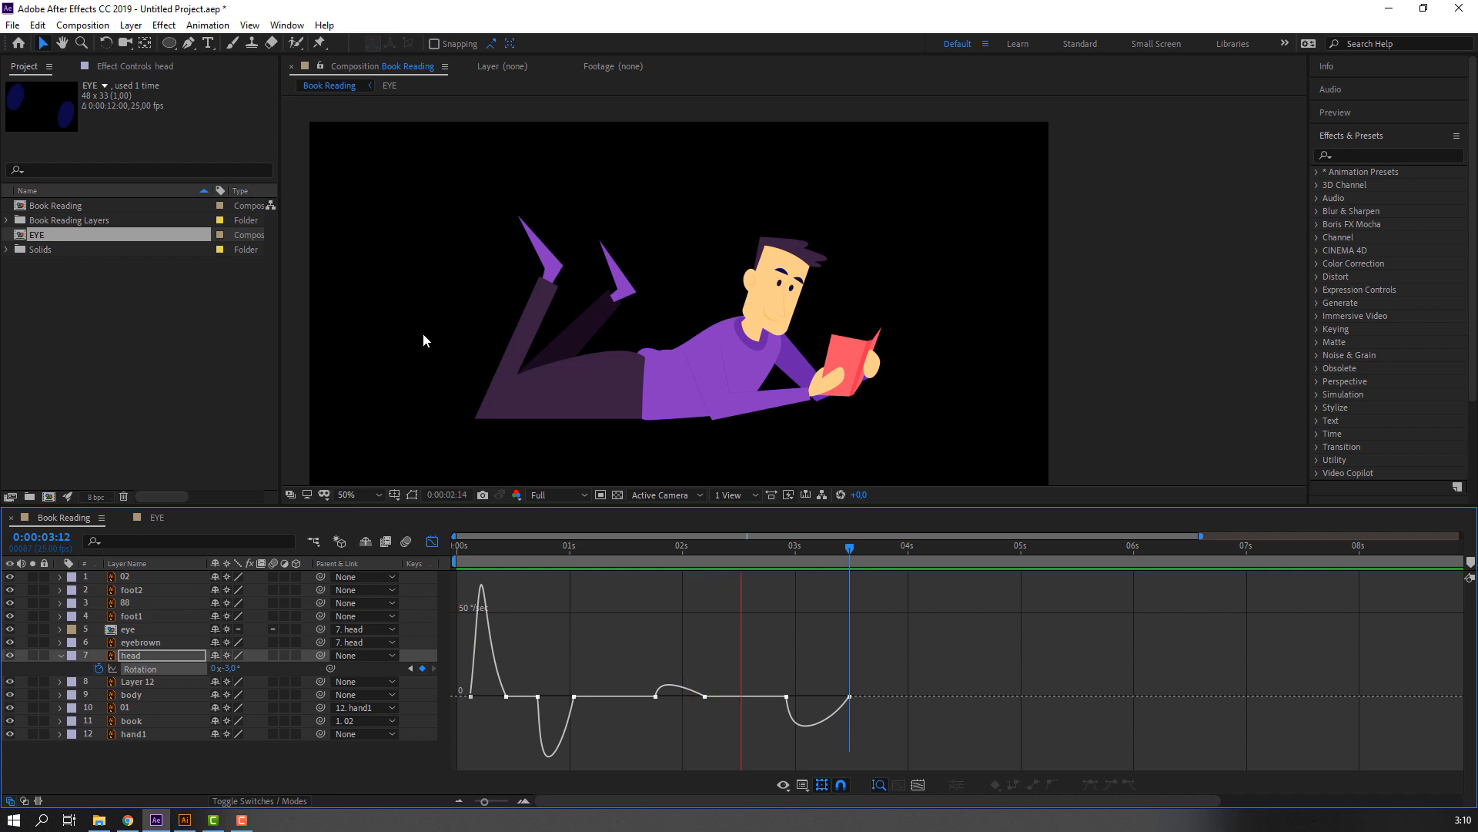
{"action": "key", "text": "space"}
{"action": "left_click", "coordinate": [433, 541]}
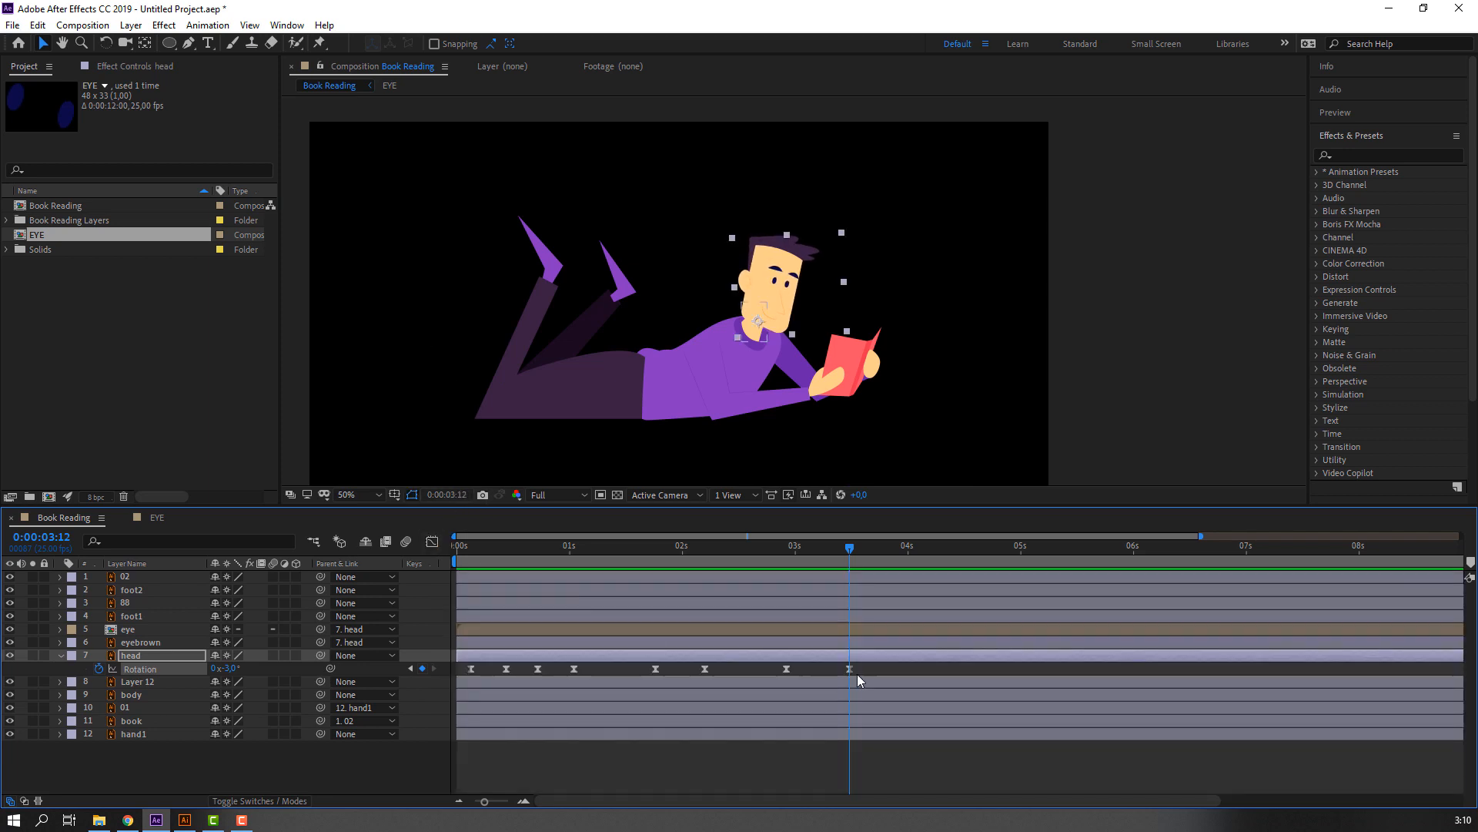
Copy all of the head's Rotation keyframes, paste them starting at 0:00:04:02, and check the repeated motion.
{"action": "left_click_drag", "start_coordinate": [859, 673], "coordinate": [449, 668]}
{"action": "left_click_drag", "start_coordinate": [860, 556], "coordinate": [917, 547]}
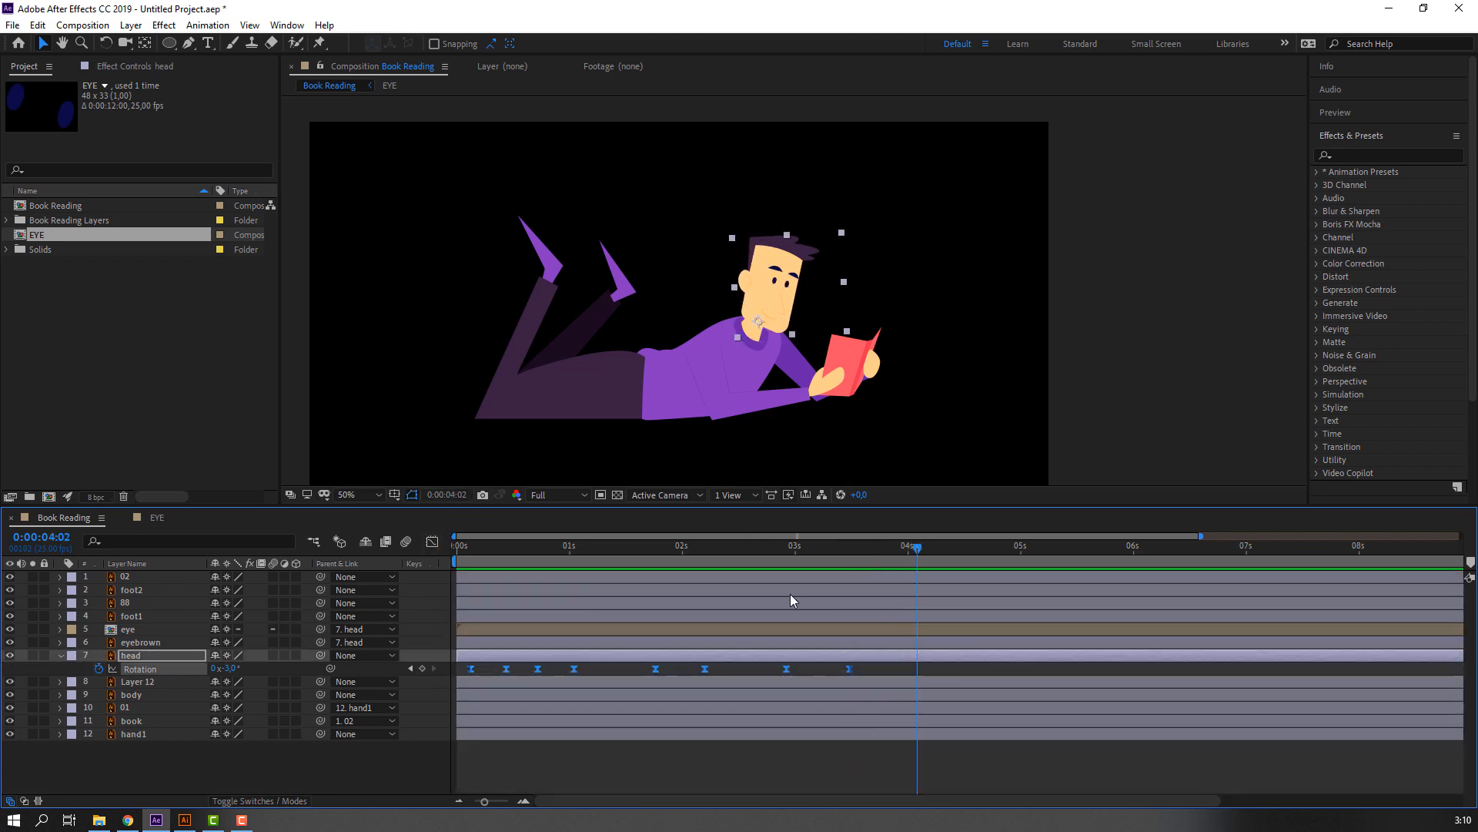
{"action": "left_click", "coordinate": [421, 667]}
{"action": "key", "text": "ctrl+v"}
{"action": "key", "text": "space"}
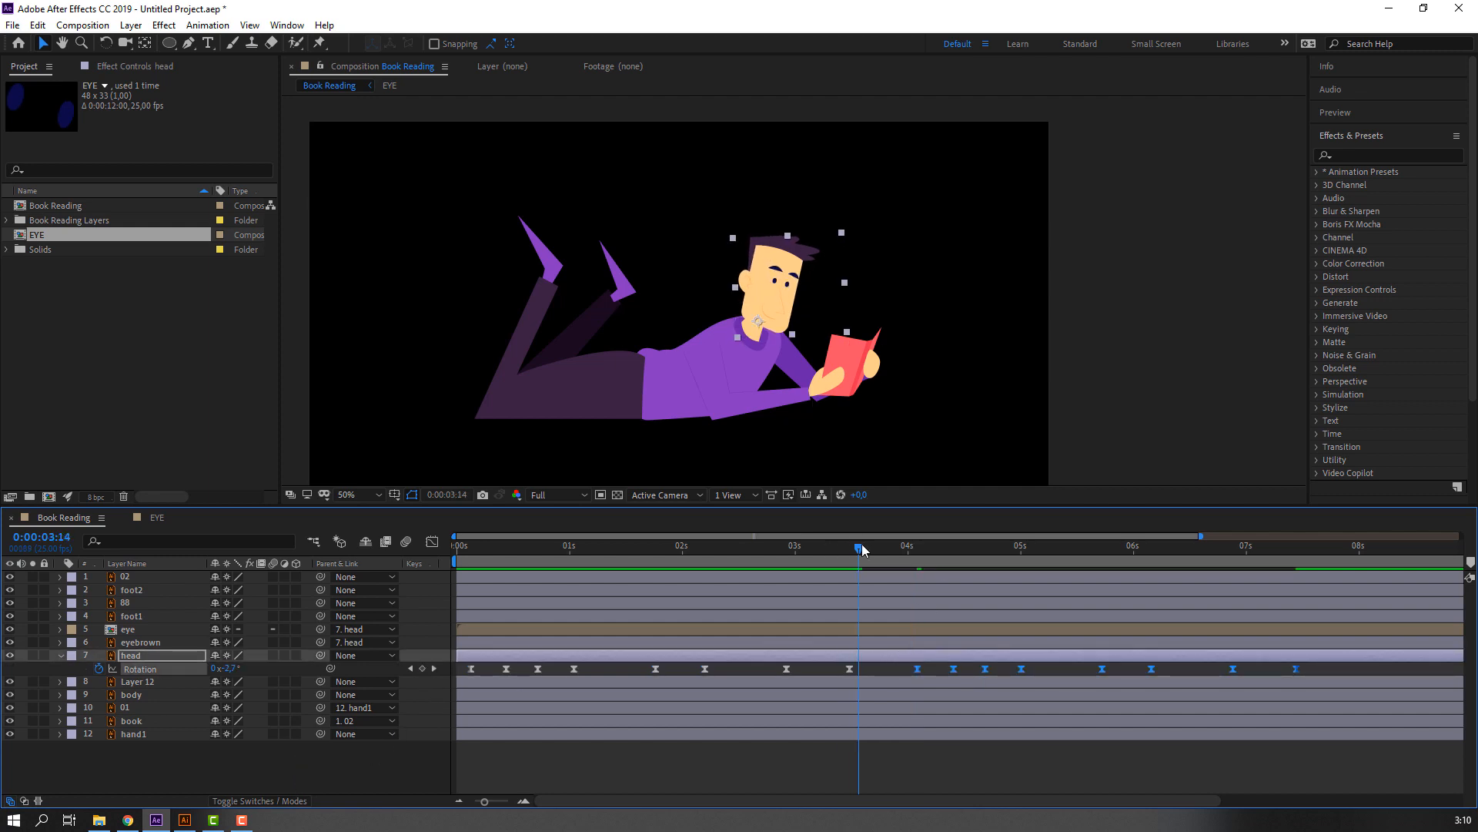
{"action": "left_click_drag", "start_coordinate": [963, 549], "coordinate": [980, 547]}
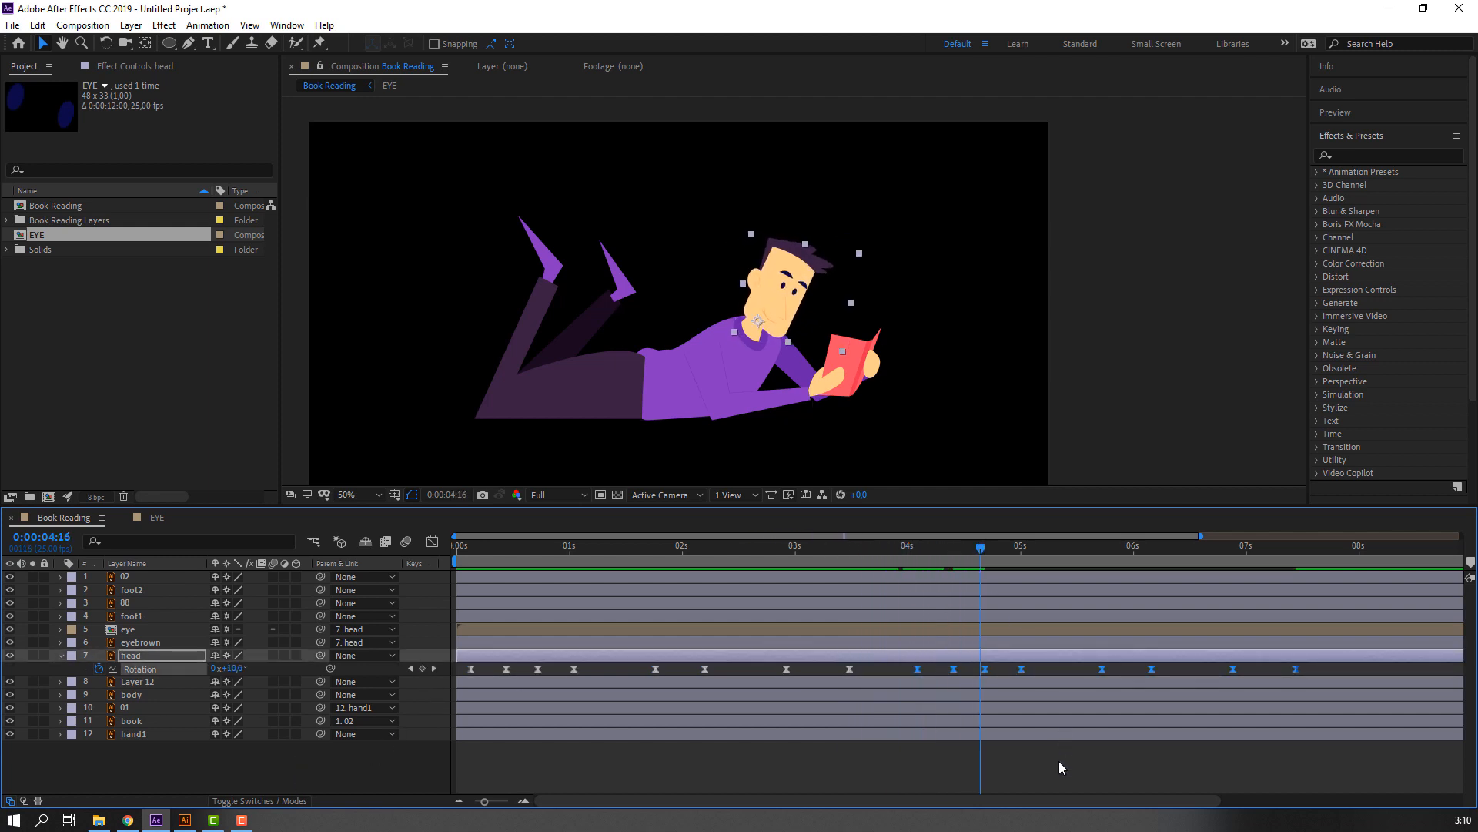
Trim the Book Reading composition to a work area ending at 0:00:05:24, preview it, and return to the start.
{"action": "scroll", "coordinate": [1251, 645], "scroll_direction": "down", "scroll_amount": 2}
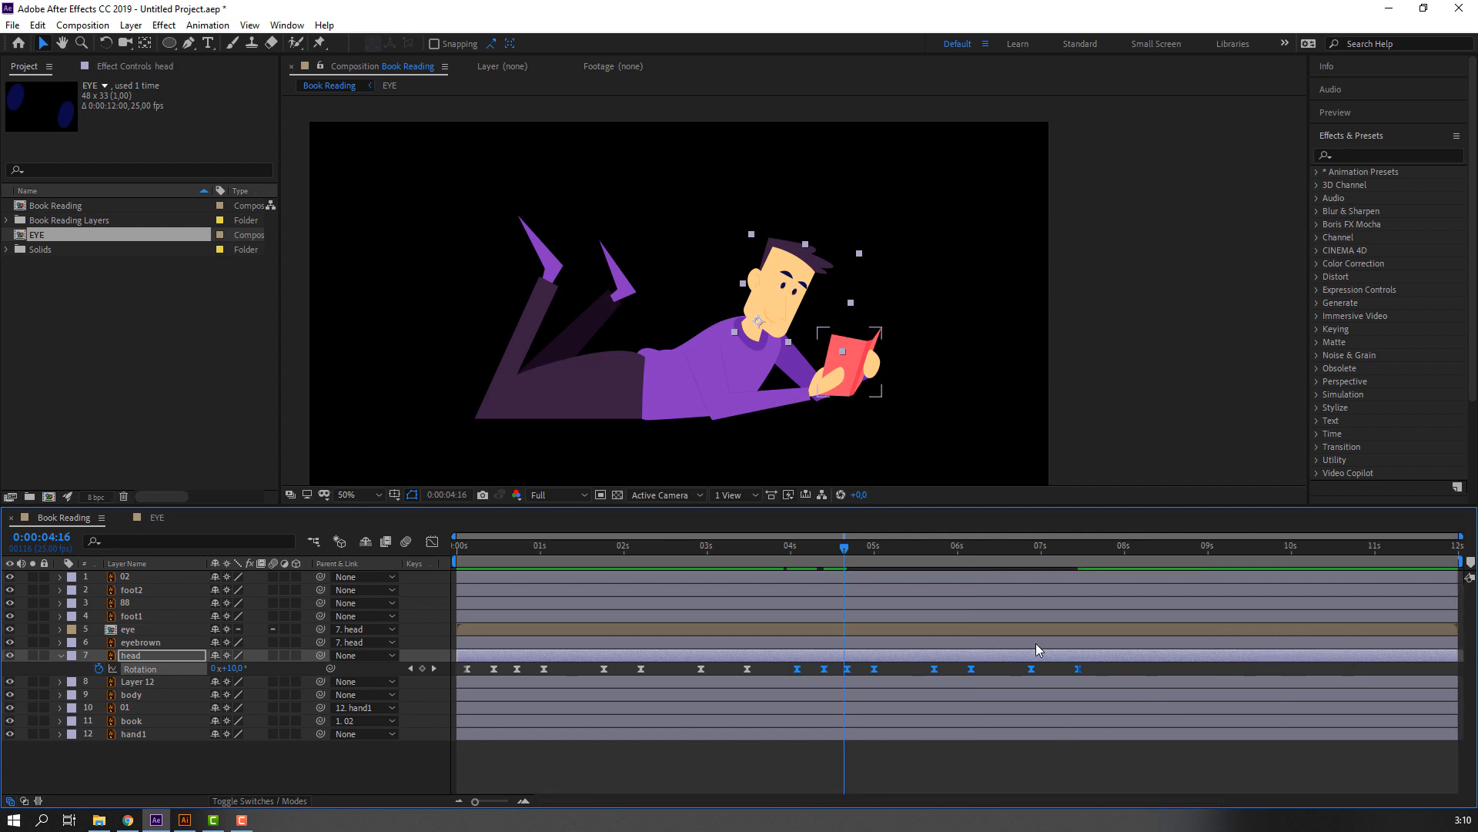
{"action": "left_click", "coordinate": [953, 552]}
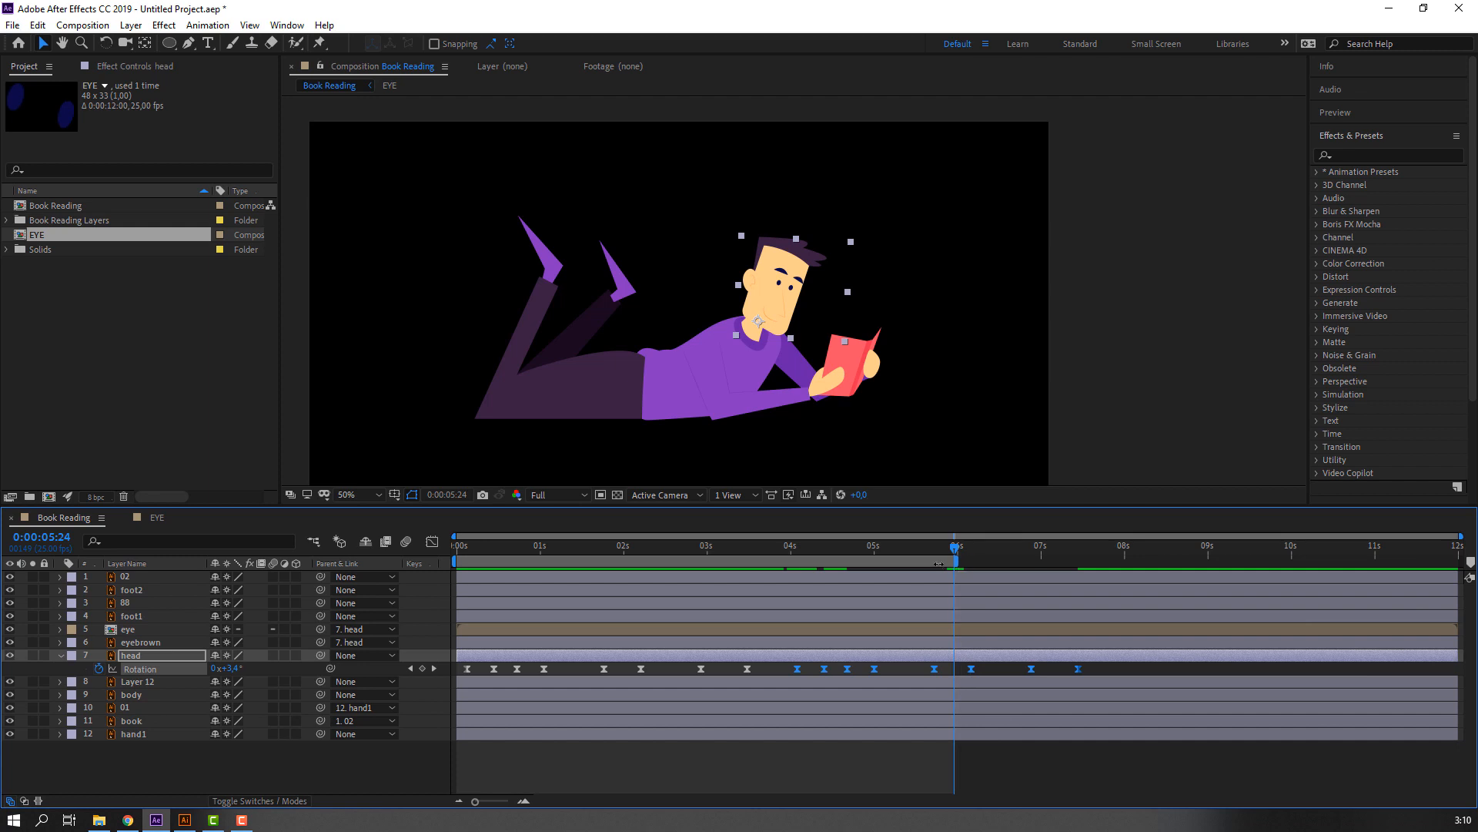
{"action": "right_click", "coordinate": [939, 564]}
{"action": "left_click", "coordinate": [962, 608]}
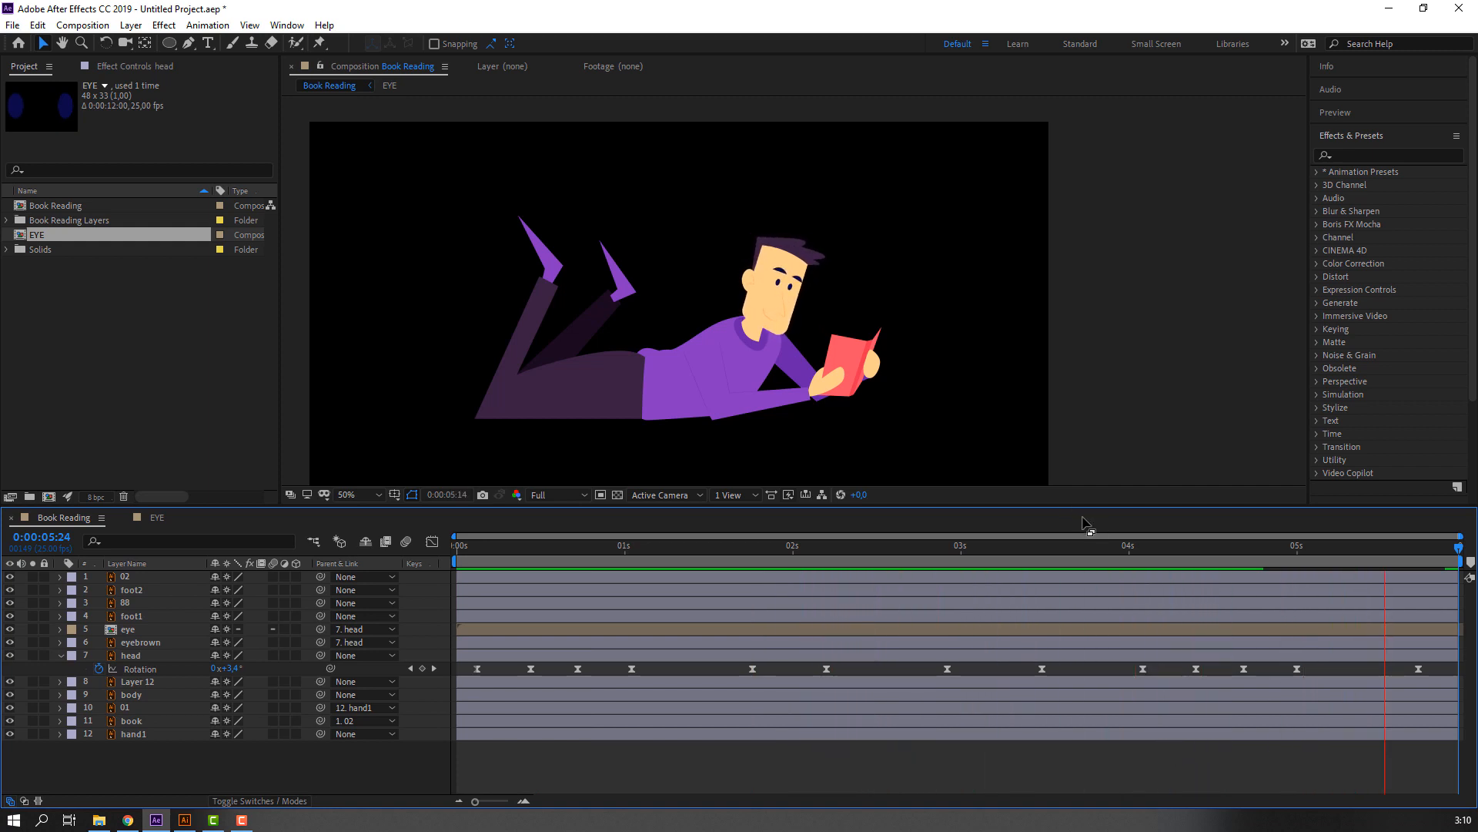
{"action": "key", "text": "space"}
{"action": "key", "text": "Home"}
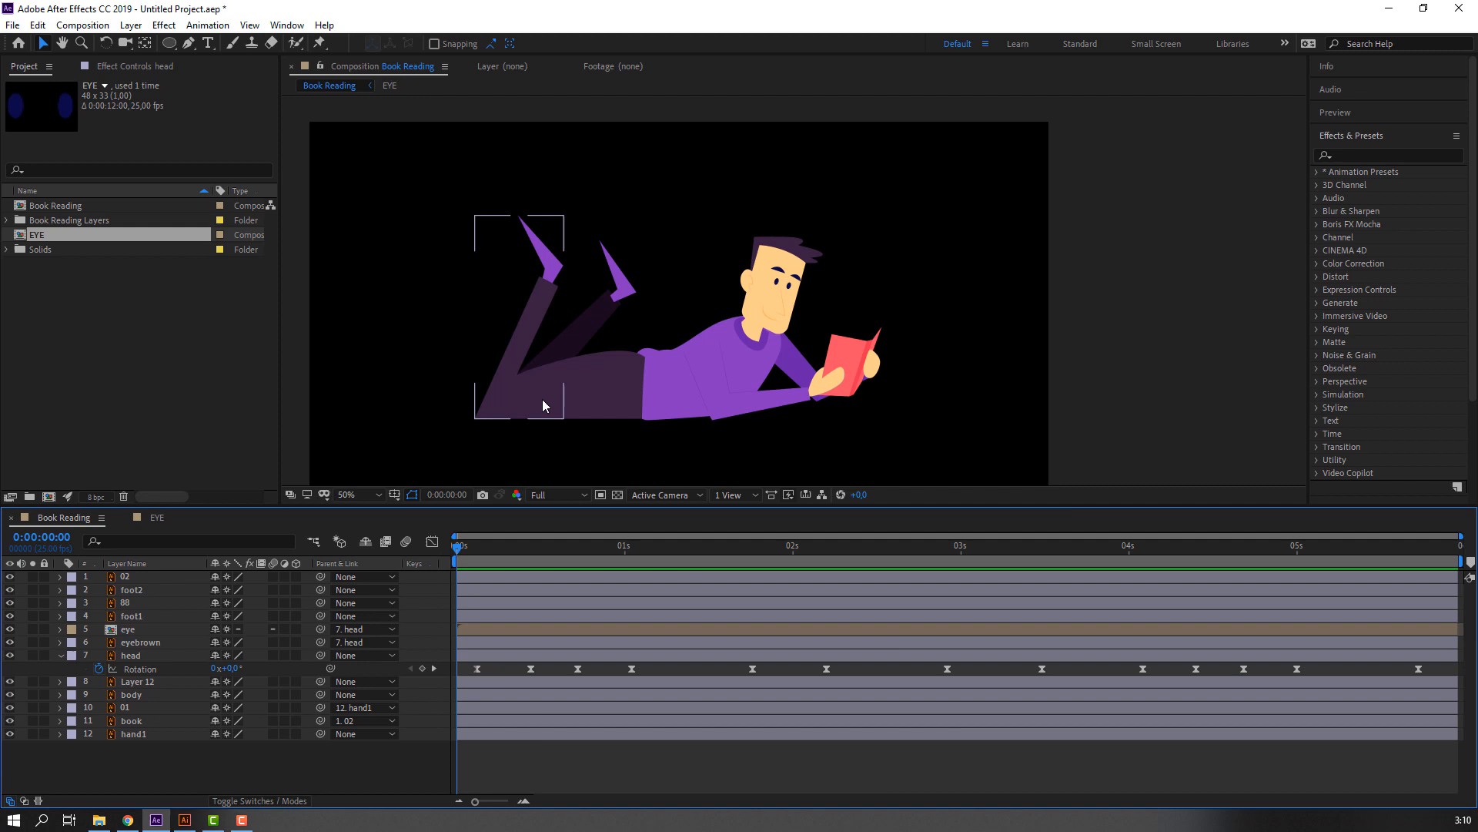
Keyframe the foot2 layer's Rotation at 7° on frame 0 and -7° at 0:00:00:10, and preview the swing.
{"action": "left_click", "coordinate": [528, 322]}
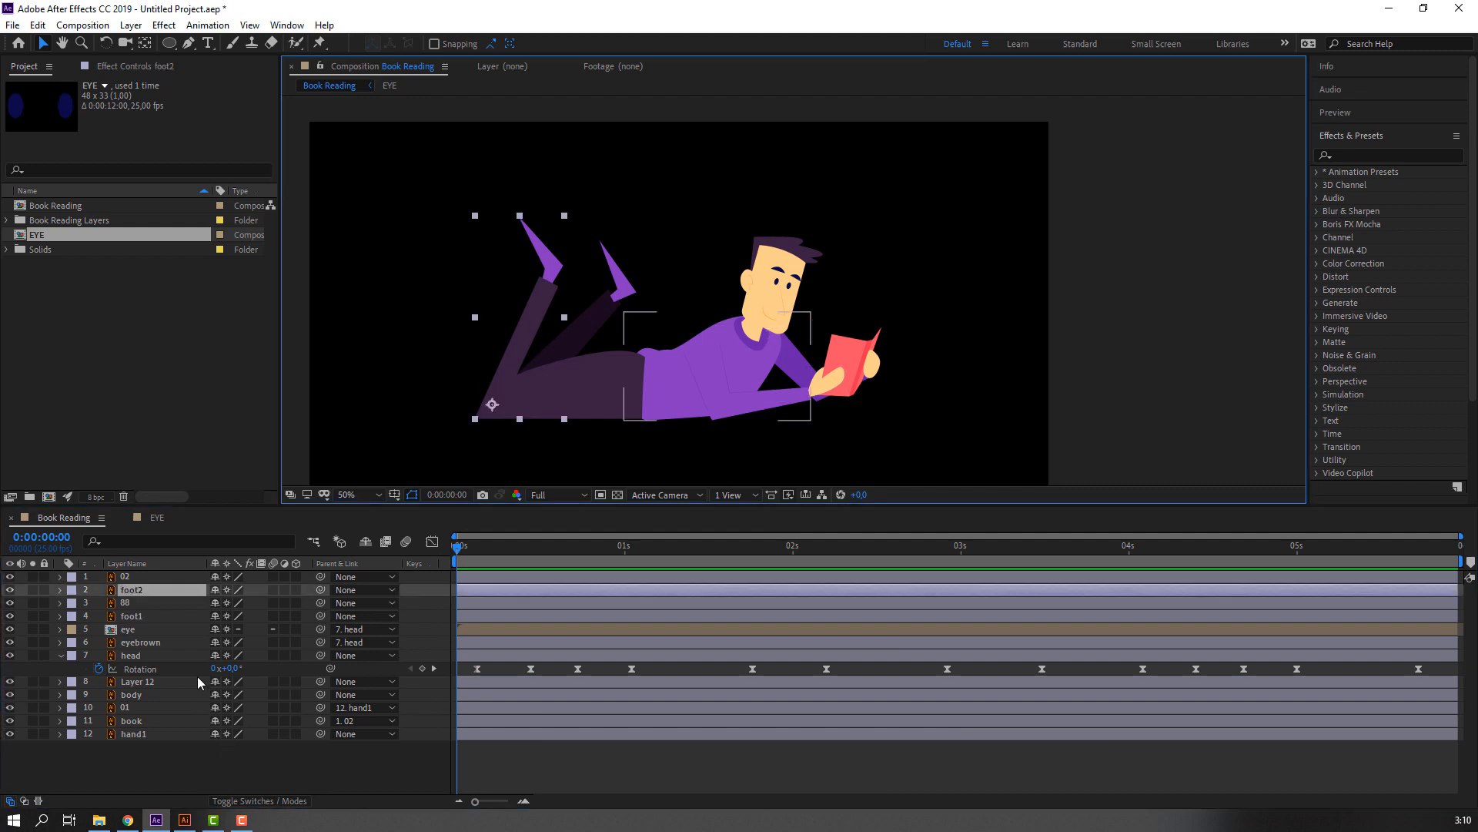
{"action": "key", "text": "r"}
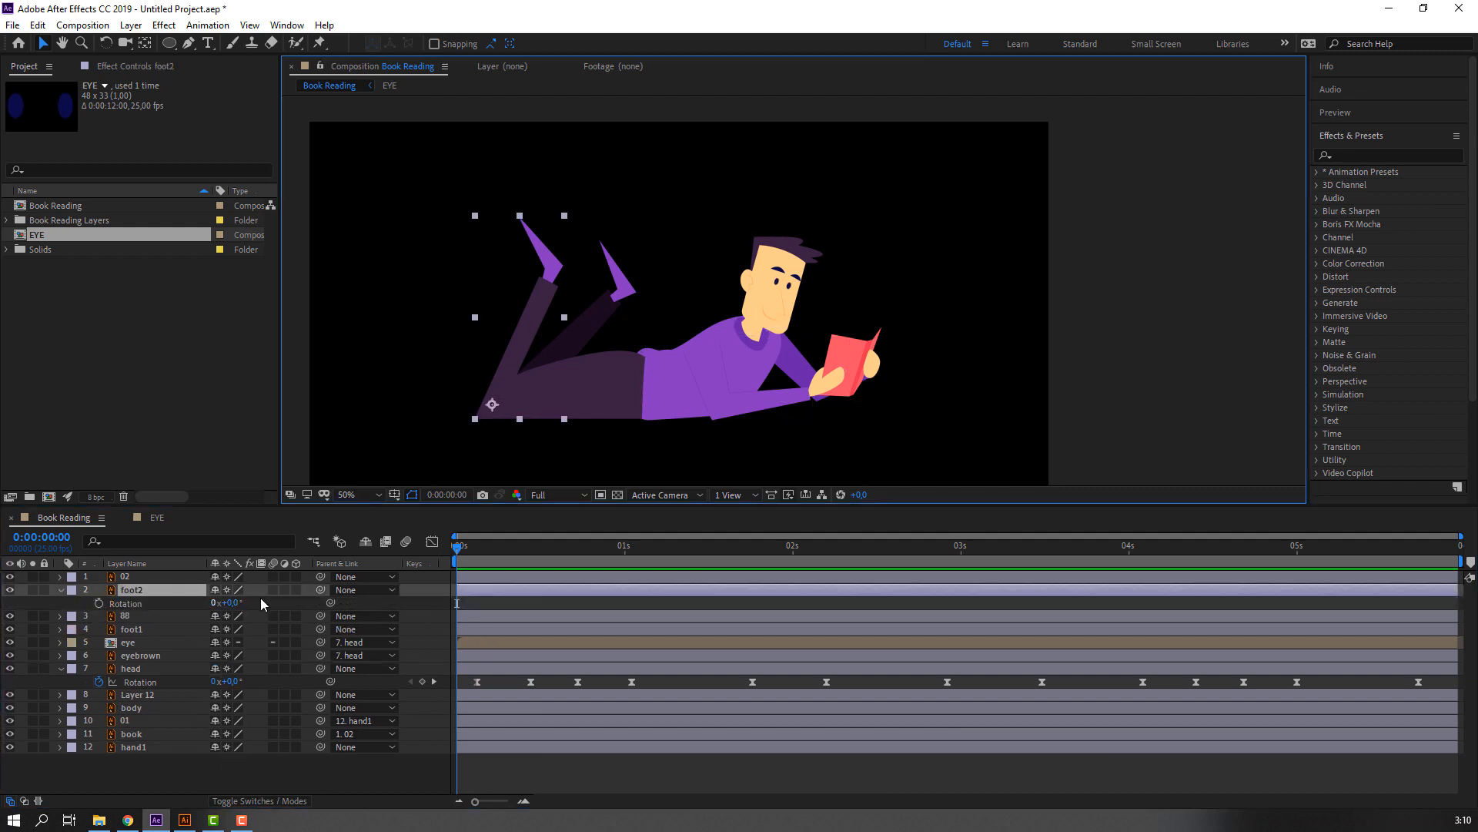
{"action": "mouse_move", "coordinate": [234, 603]}
{"action": "left_mouse_down"}
{"action": "mouse_move", "coordinate": [251, 606]}
{"action": "mouse_move", "coordinate": [235, 608]}
{"action": "left_mouse_up"}
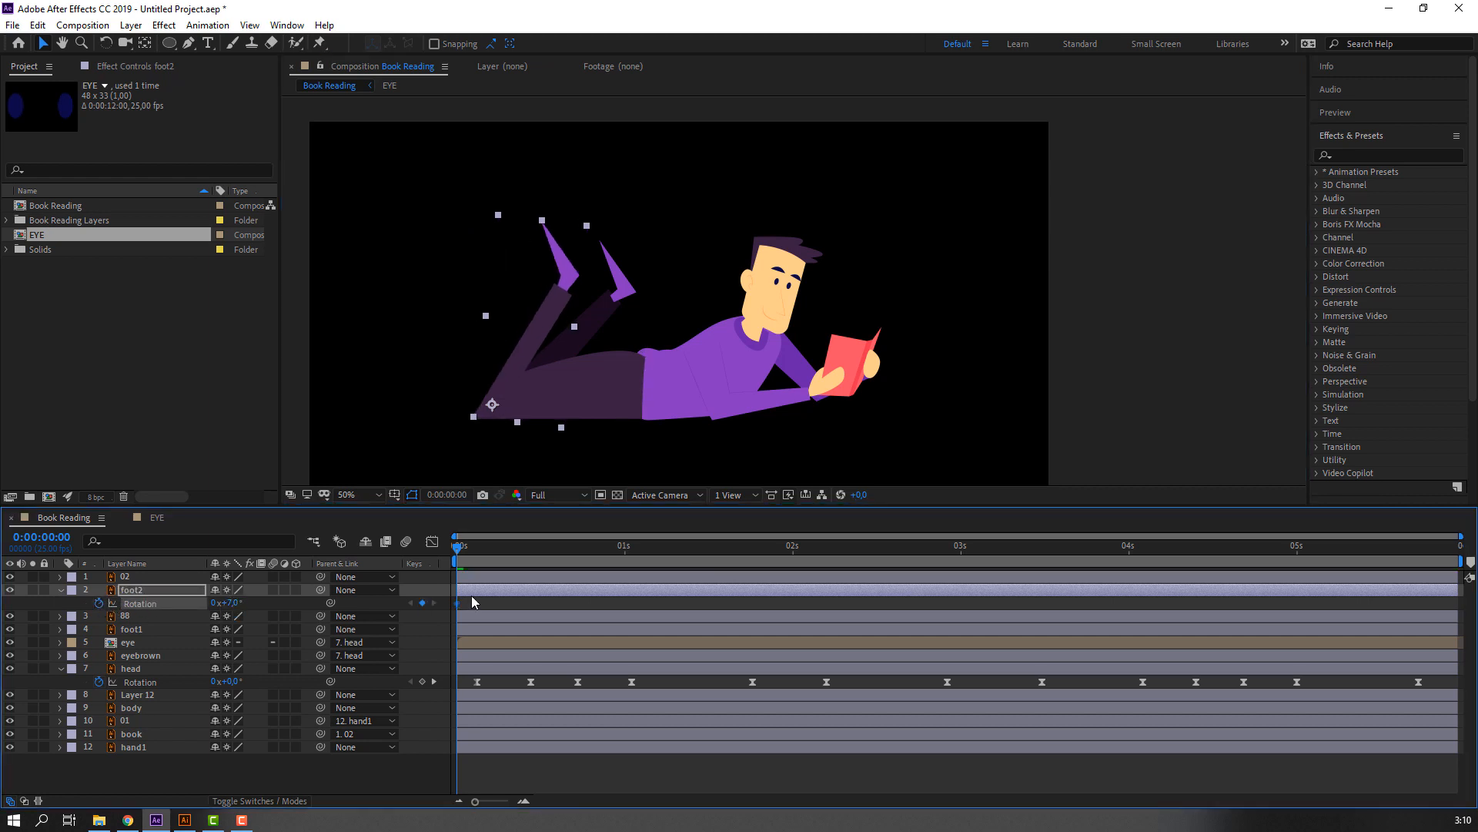
{"action": "key", "text": "shift+Page_Down"}
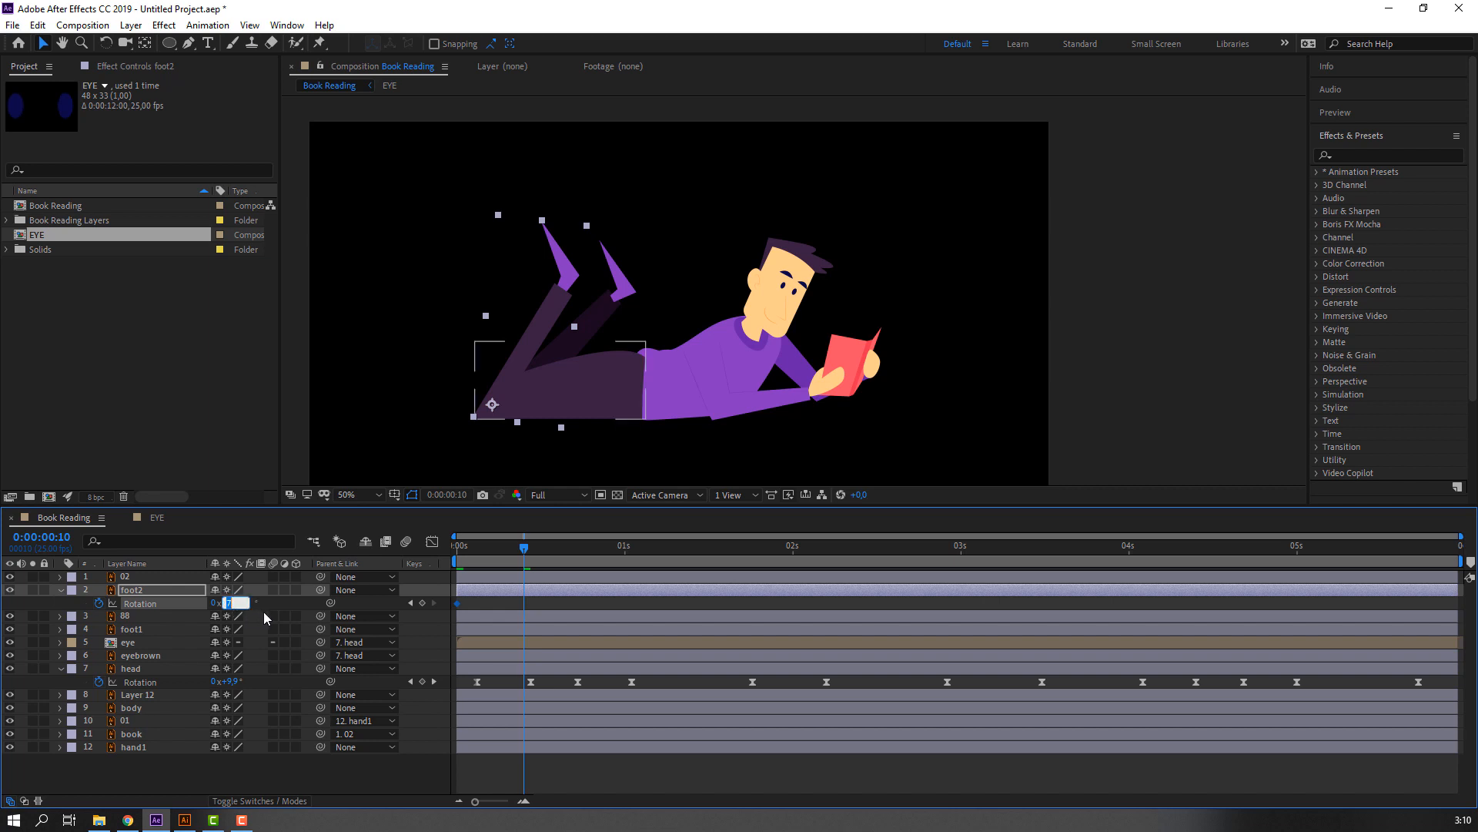
{"action": "type", "text": "-7"}
{"action": "key", "text": "Return"}
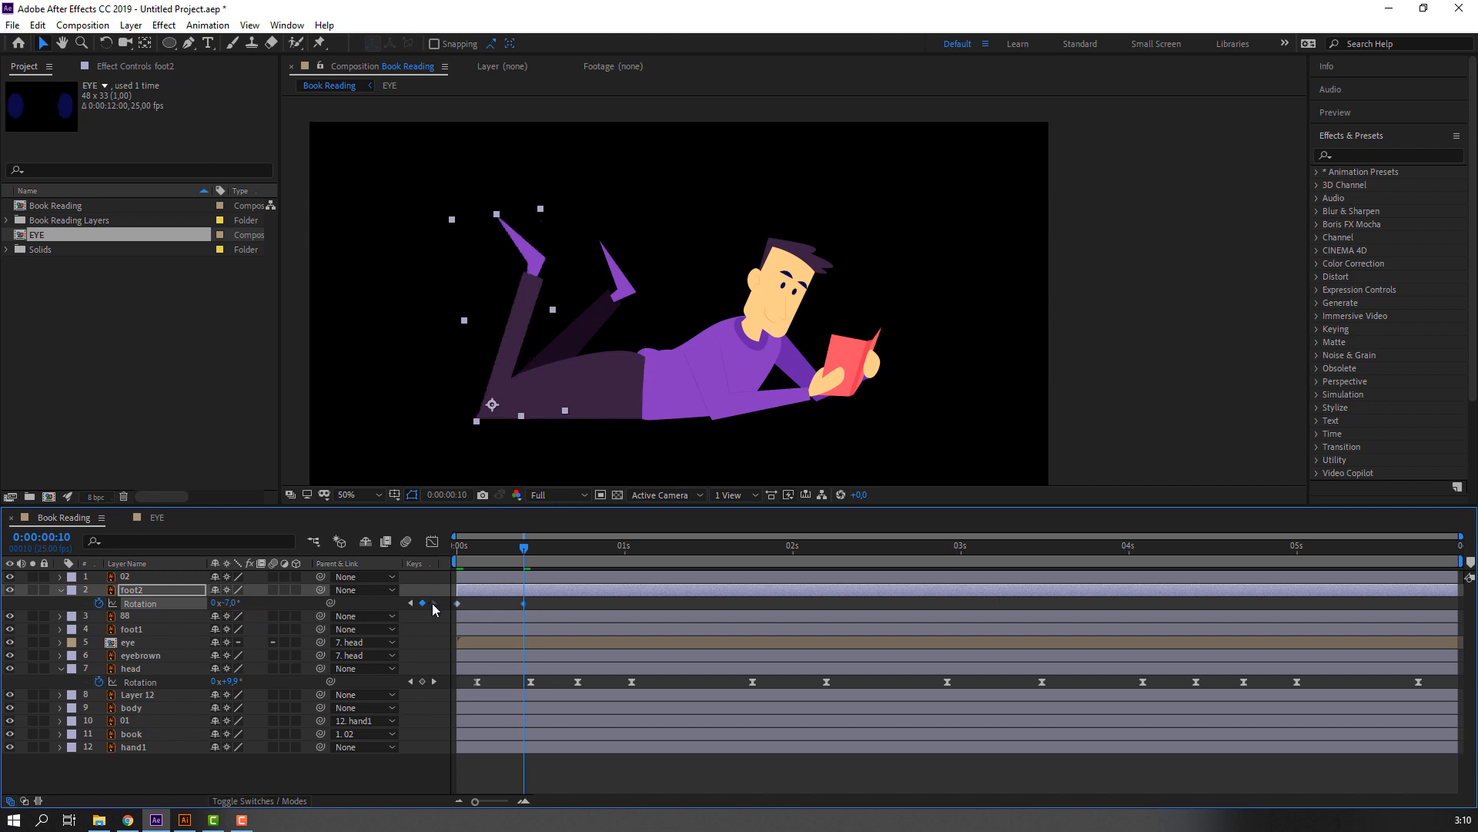
{"action": "key", "text": "space"}
Copy foot2's first Rotation keyframe to 0:00:00:20 to complete the swing cycle, and preview it.
{"action": "left_click", "coordinate": [523, 548]}
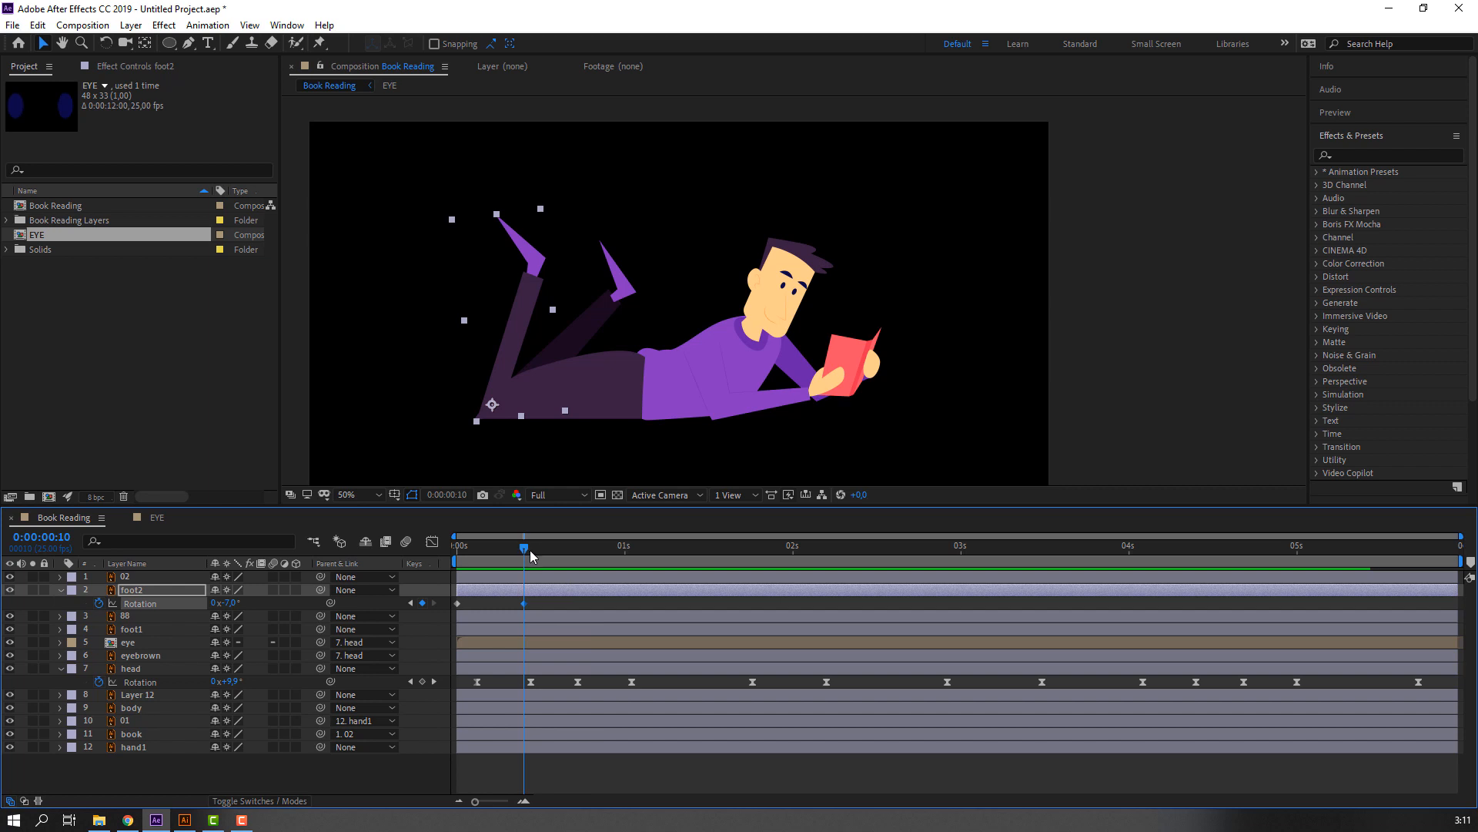
{"action": "key", "text": "shift+Page_Down"}
{"action": "left_click_drag", "start_coordinate": [502, 598], "coordinate": [455, 608]}
{"action": "key", "text": "ctrl+c"}
{"action": "key", "text": "ctrl+v"}
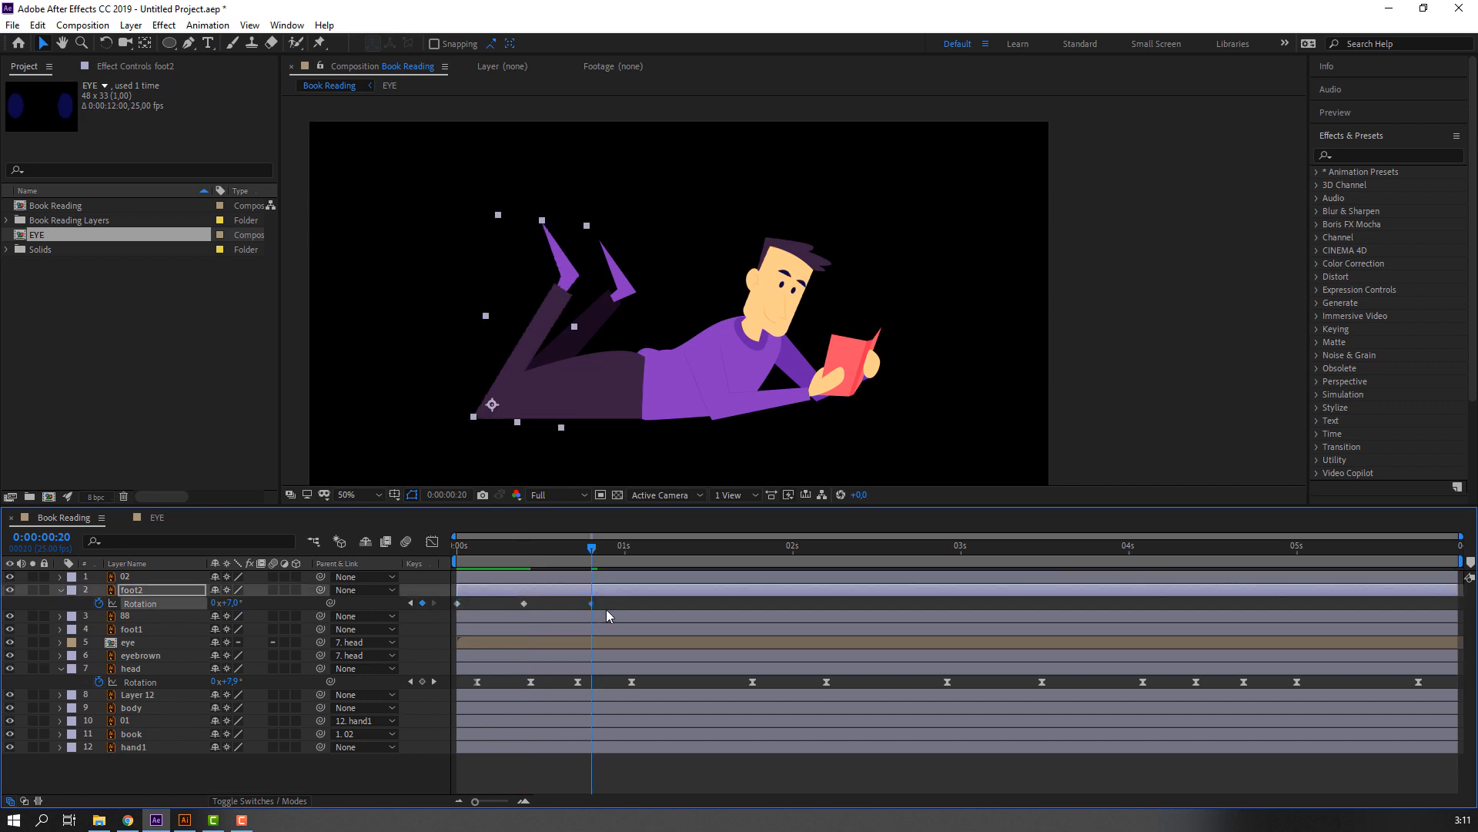
{"action": "key", "text": "space"}
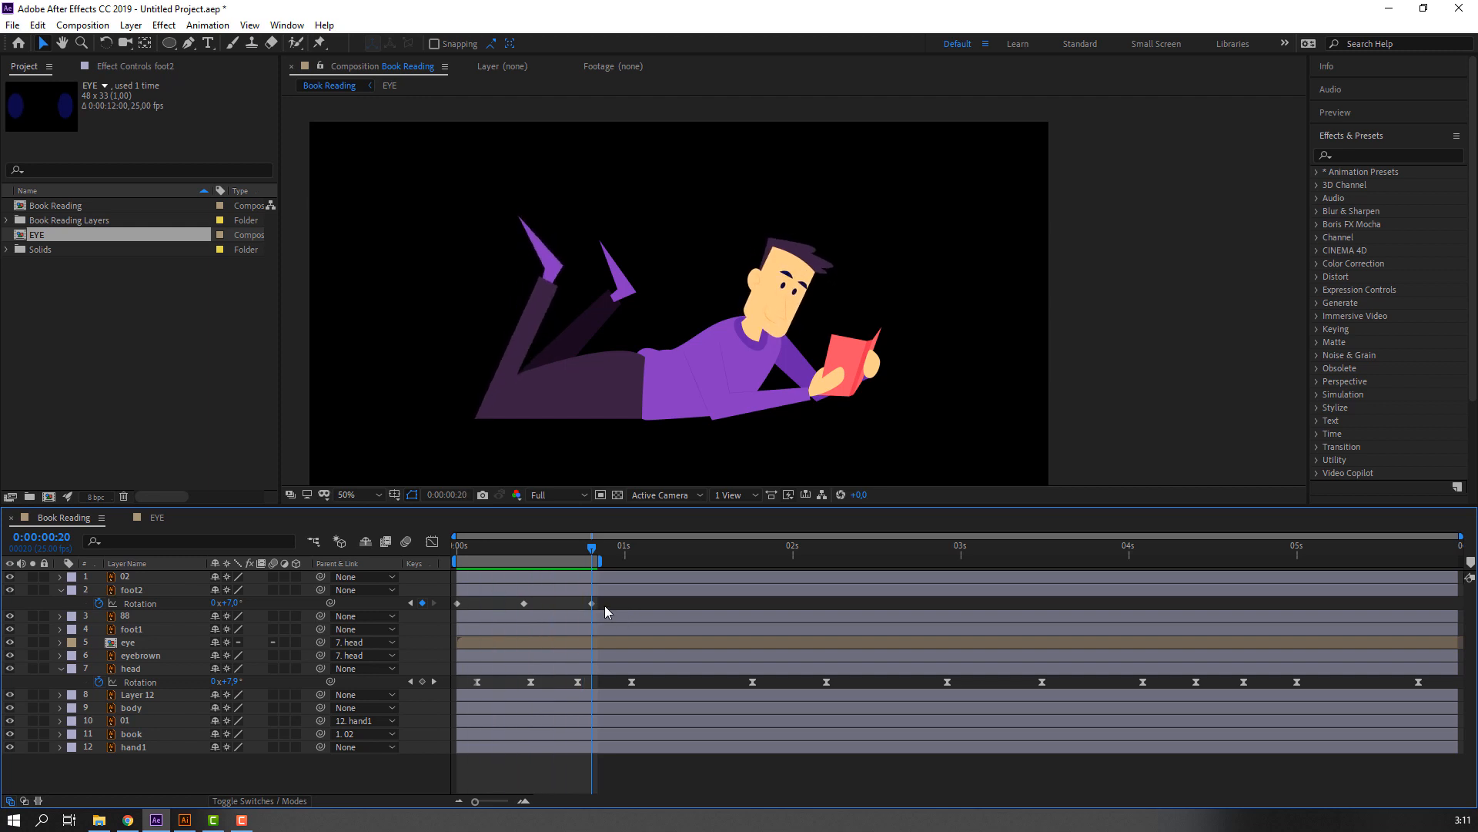
Slow the foot2 swing by stretching its three Rotation keyframes to about 0:00:01:12, extend the work area to match, and preview.
{"action": "left_click_drag", "start_coordinate": [606, 605], "coordinate": [429, 606]}
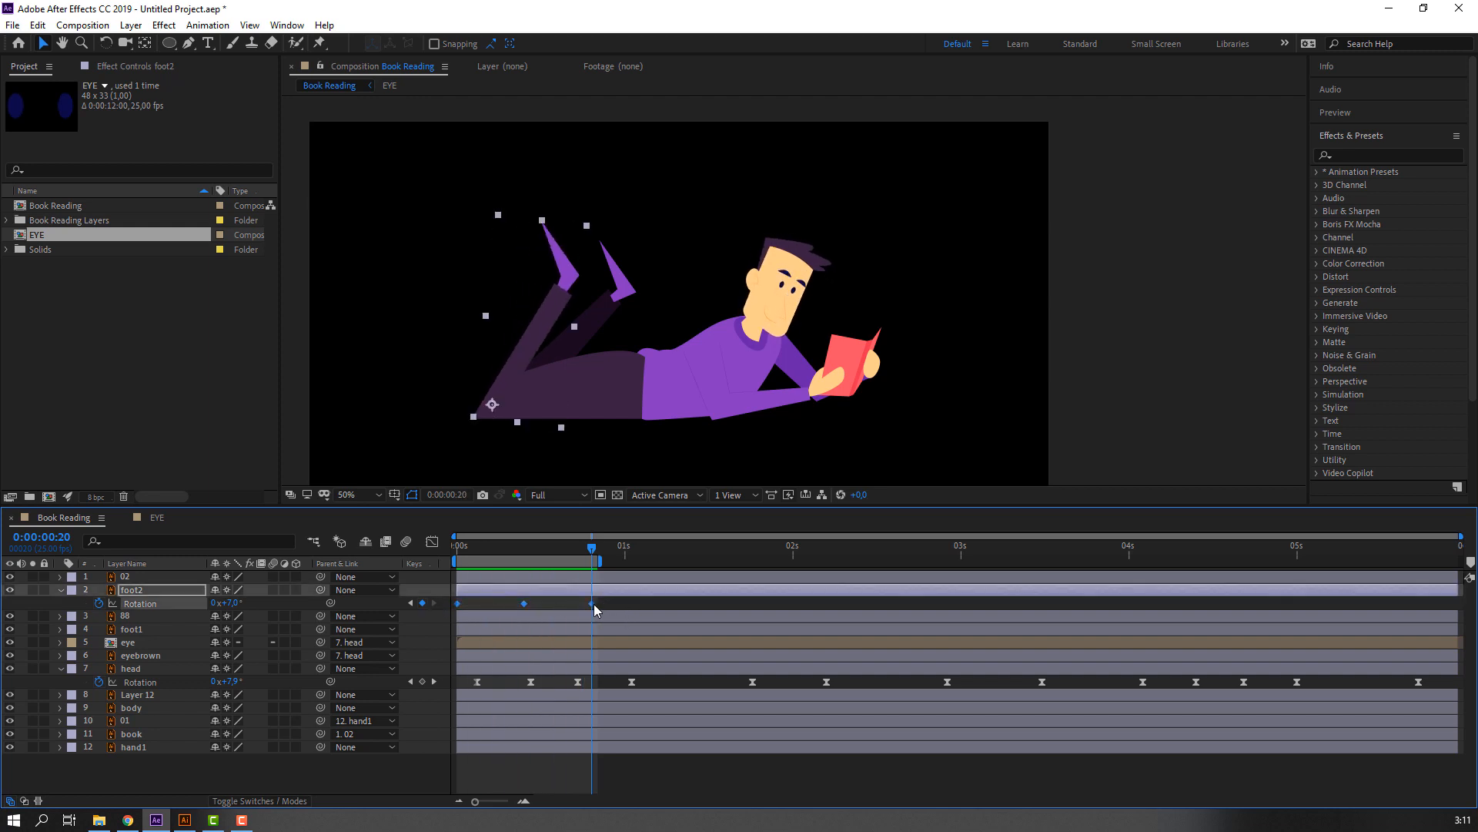
{"action": "left_click_drag", "start_coordinate": [594, 604], "coordinate": [708, 604]}
{"action": "left_click_drag", "start_coordinate": [601, 561], "coordinate": [703, 562]}
{"action": "key", "text": "space"}
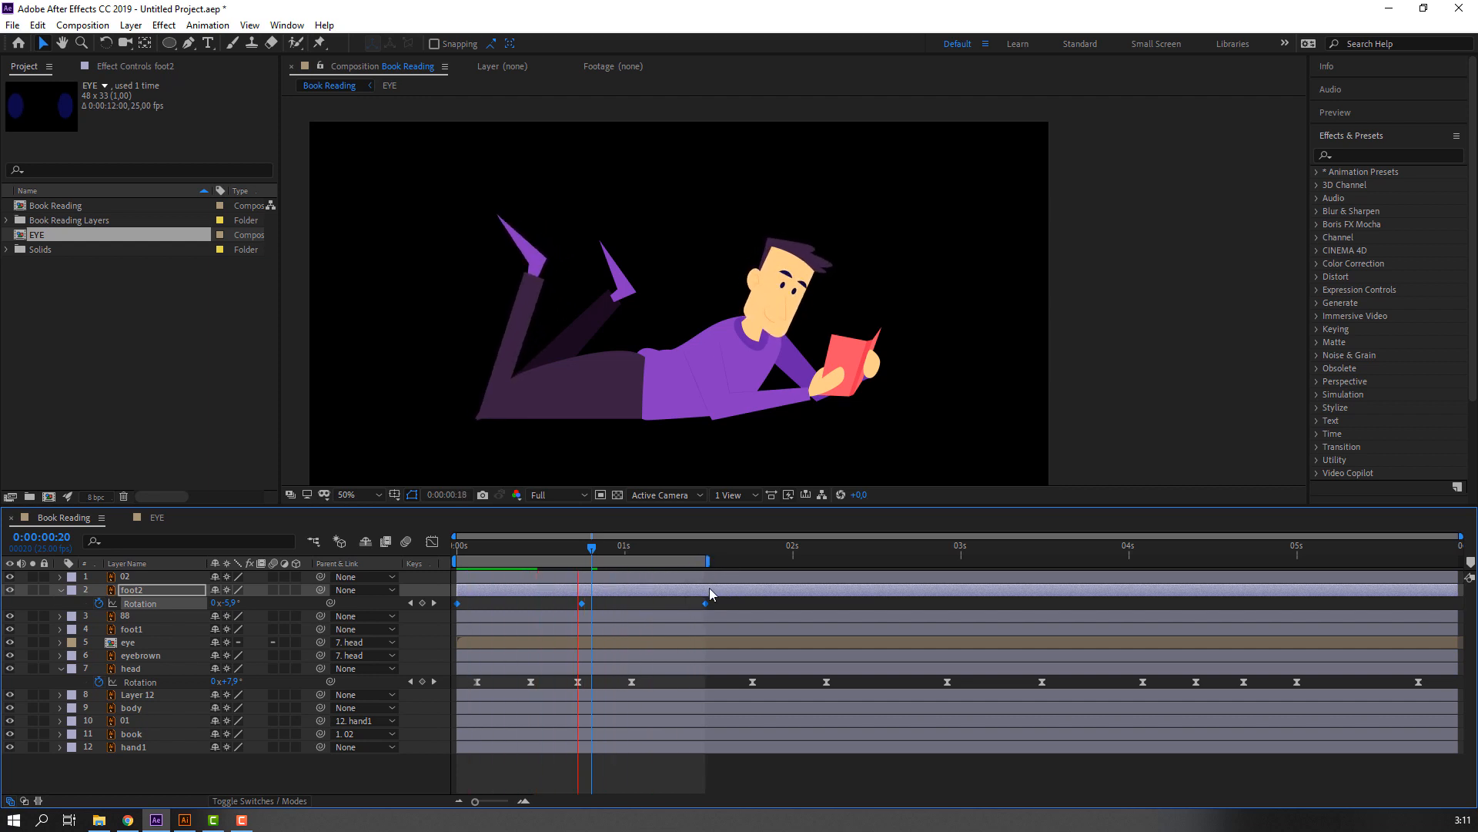
{"action": "key", "text": "space"}
Apply Easy Ease to all three of foot2's Rotation keyframes.
{"action": "left_click_drag", "start_coordinate": [715, 602], "coordinate": [445, 623]}
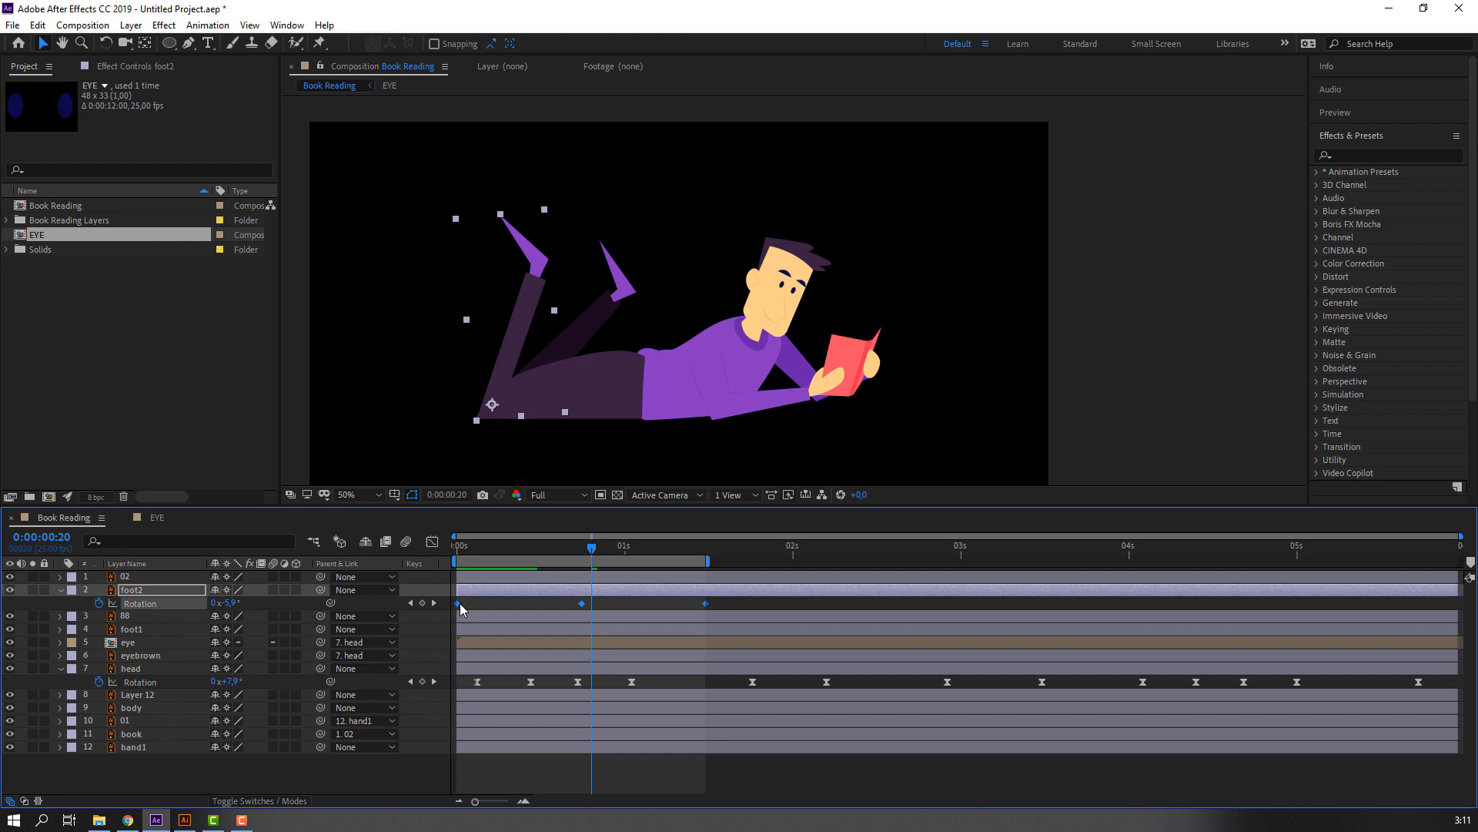
{"action": "right_click", "coordinate": [460, 603]}
{"action": "mouse_move", "coordinate": [574, 794]}
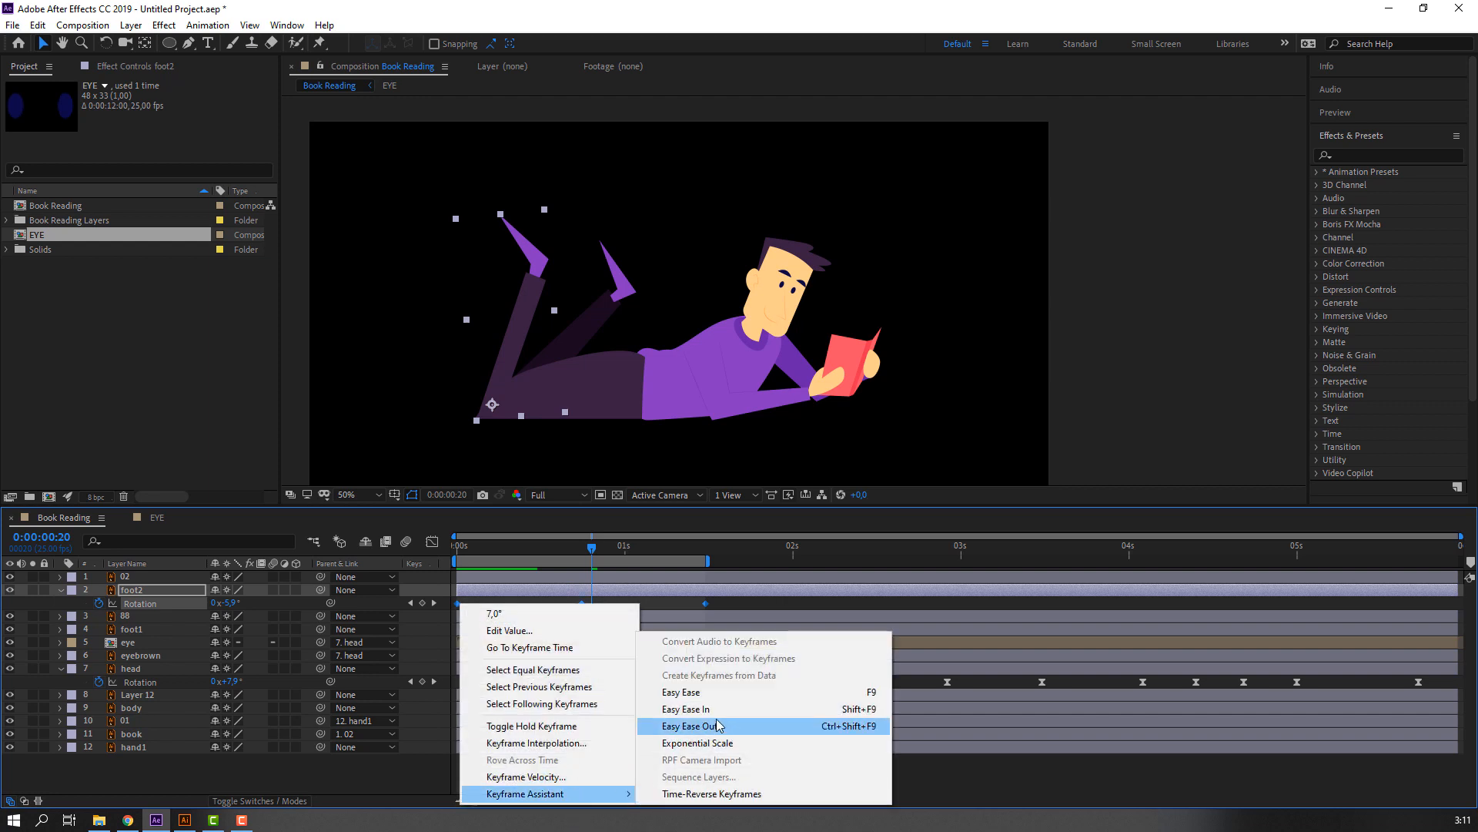
{"action": "left_click", "coordinate": [707, 707]}
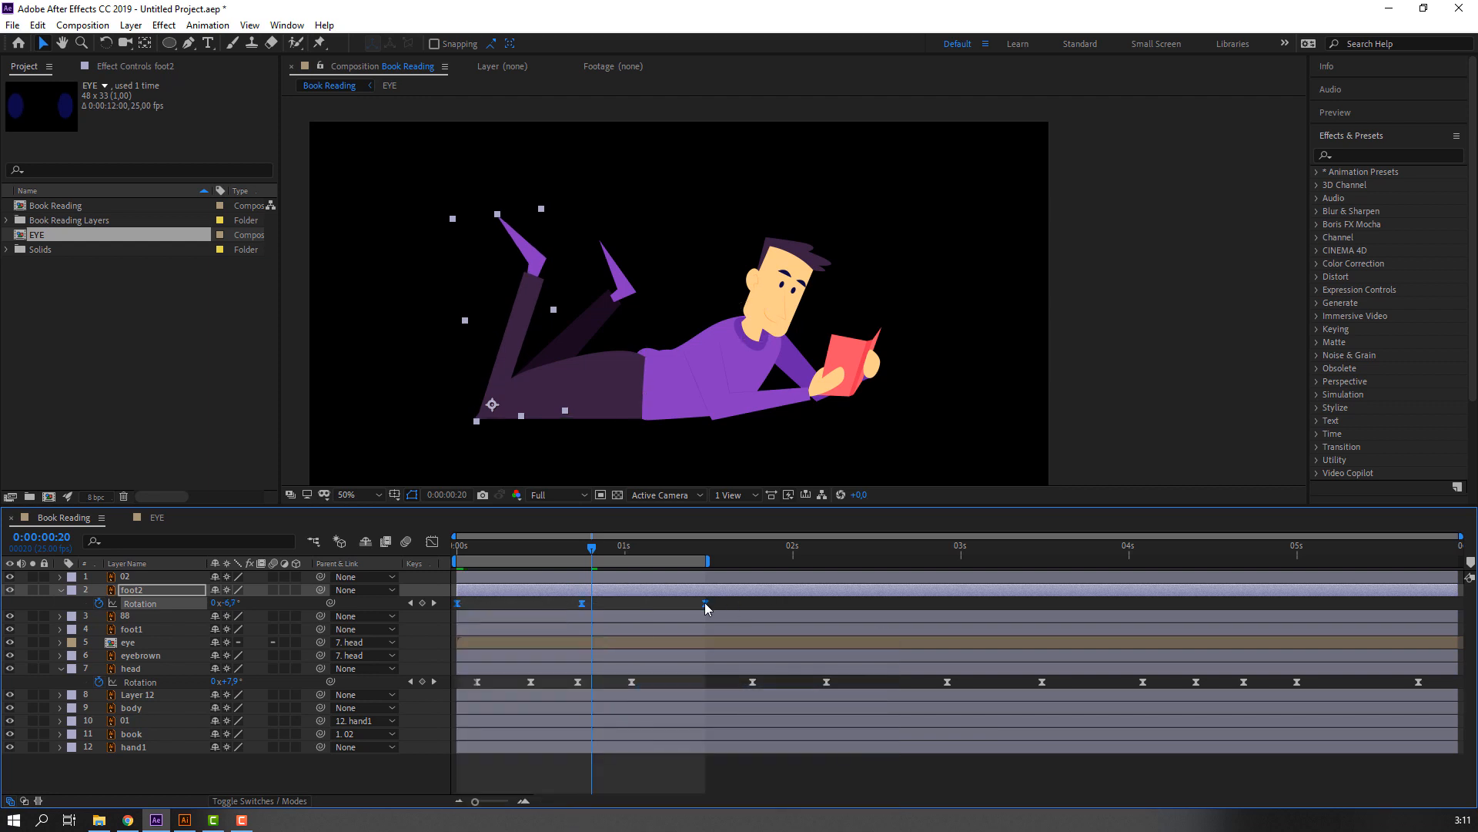
Stretch foot2's eased Rotation keyframes so the last falls at 0:00:02:01, extend the work area past it, and preview the swing.
{"action": "left_click_drag", "start_coordinate": [705, 602], "coordinate": [798, 599], "text": "alt"}
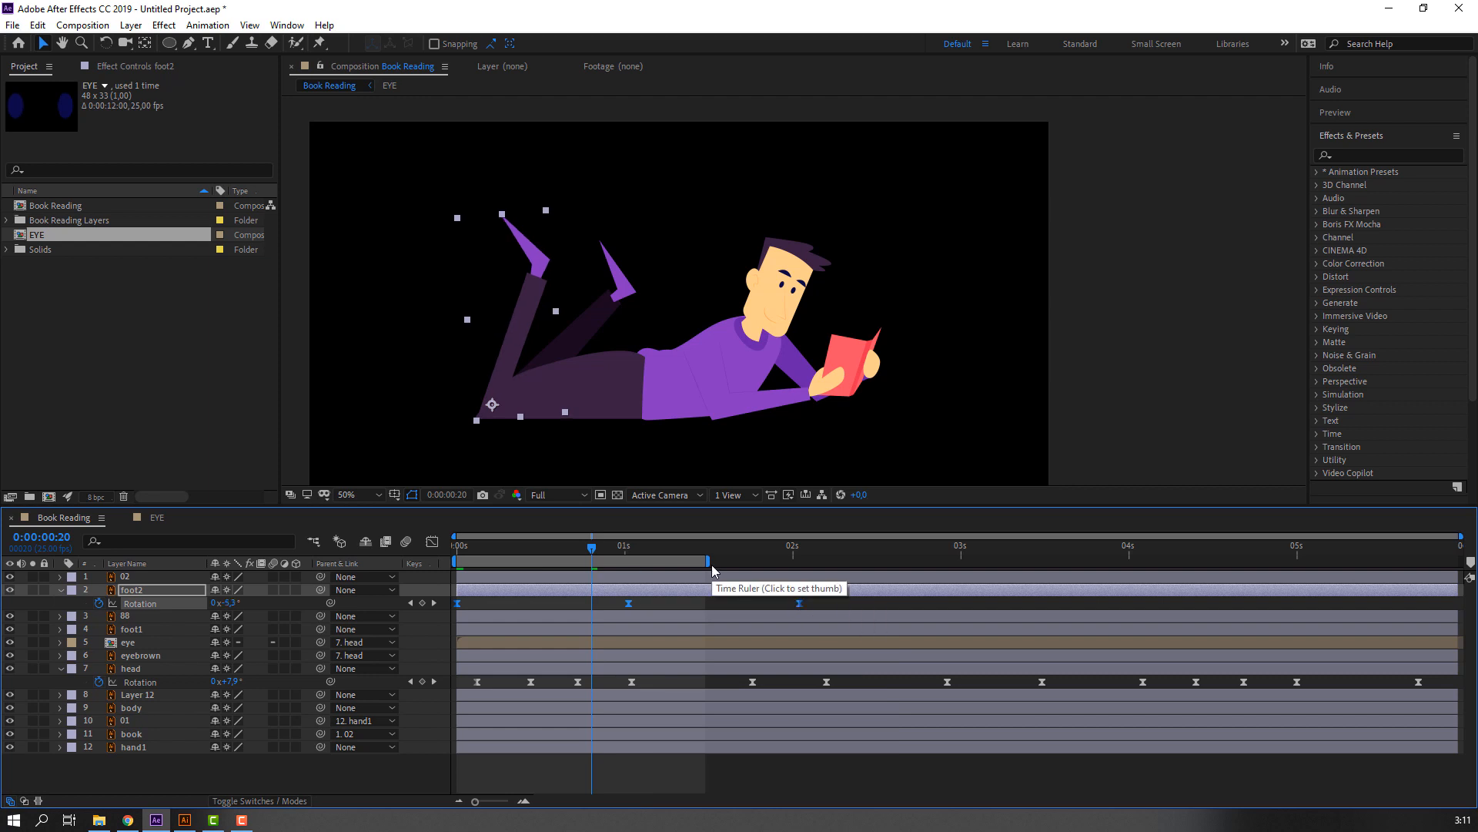
{"action": "left_click_drag", "start_coordinate": [712, 564], "coordinate": [813, 553]}
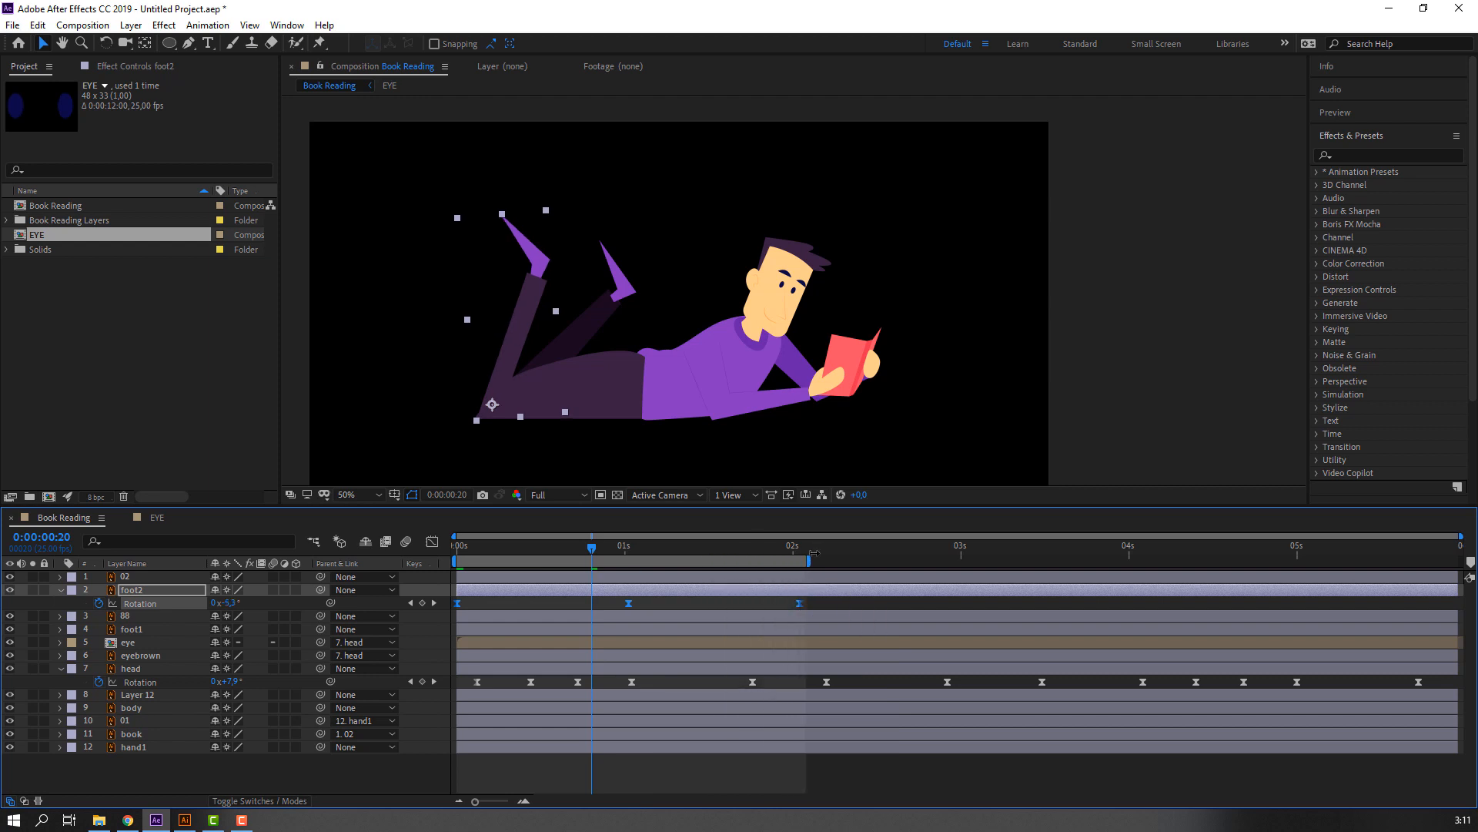
{"action": "key", "text": "space"}
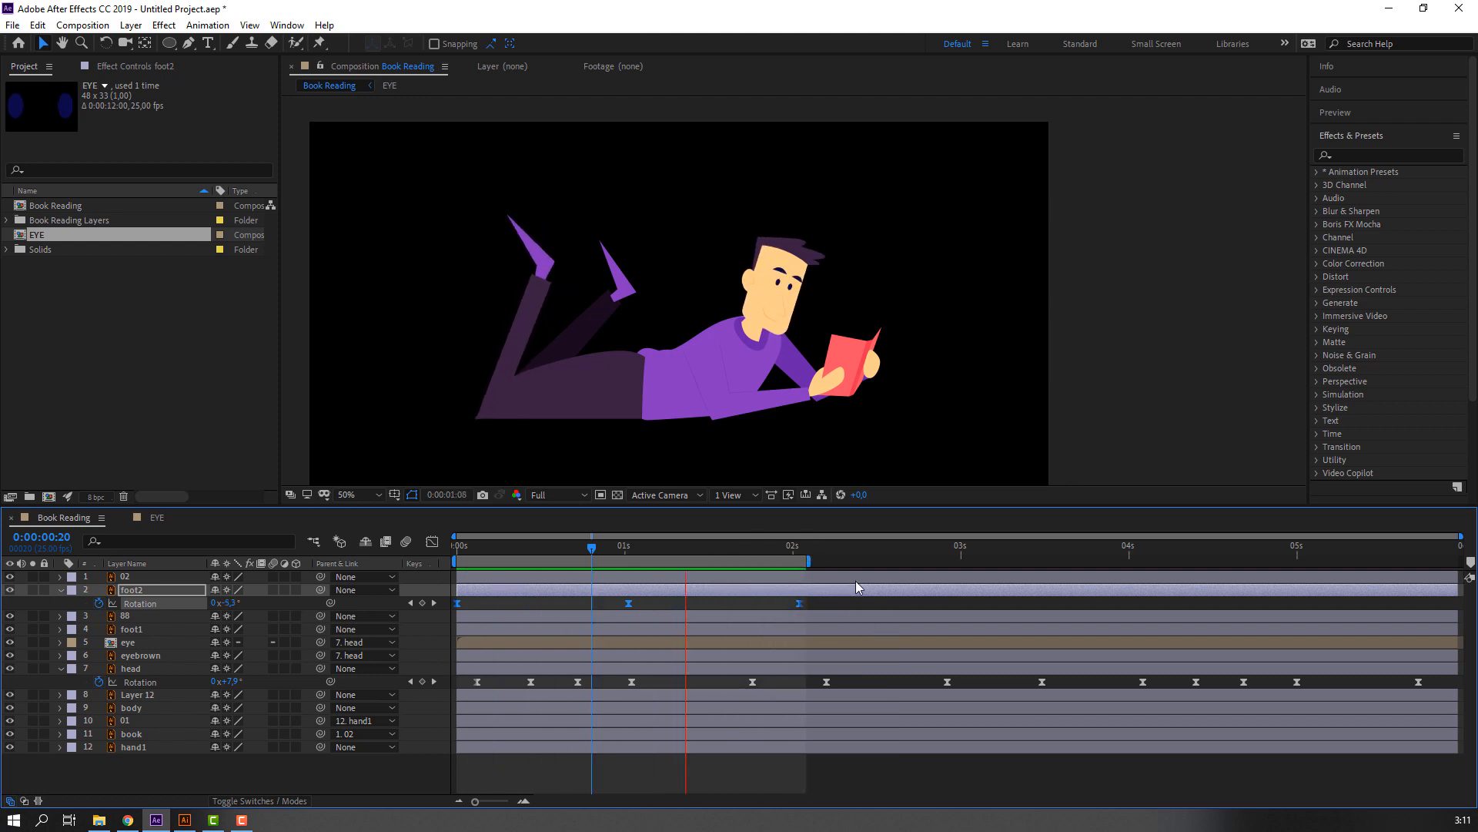
{"action": "key", "text": "space"}
Repeat foot2's swing by pasting its Rotation keyframes at 0:00:02:01 and 0:00:04:02, then preview the whole composition from the start.
{"action": "left_click_drag", "start_coordinate": [790, 545], "coordinate": [801, 549]}
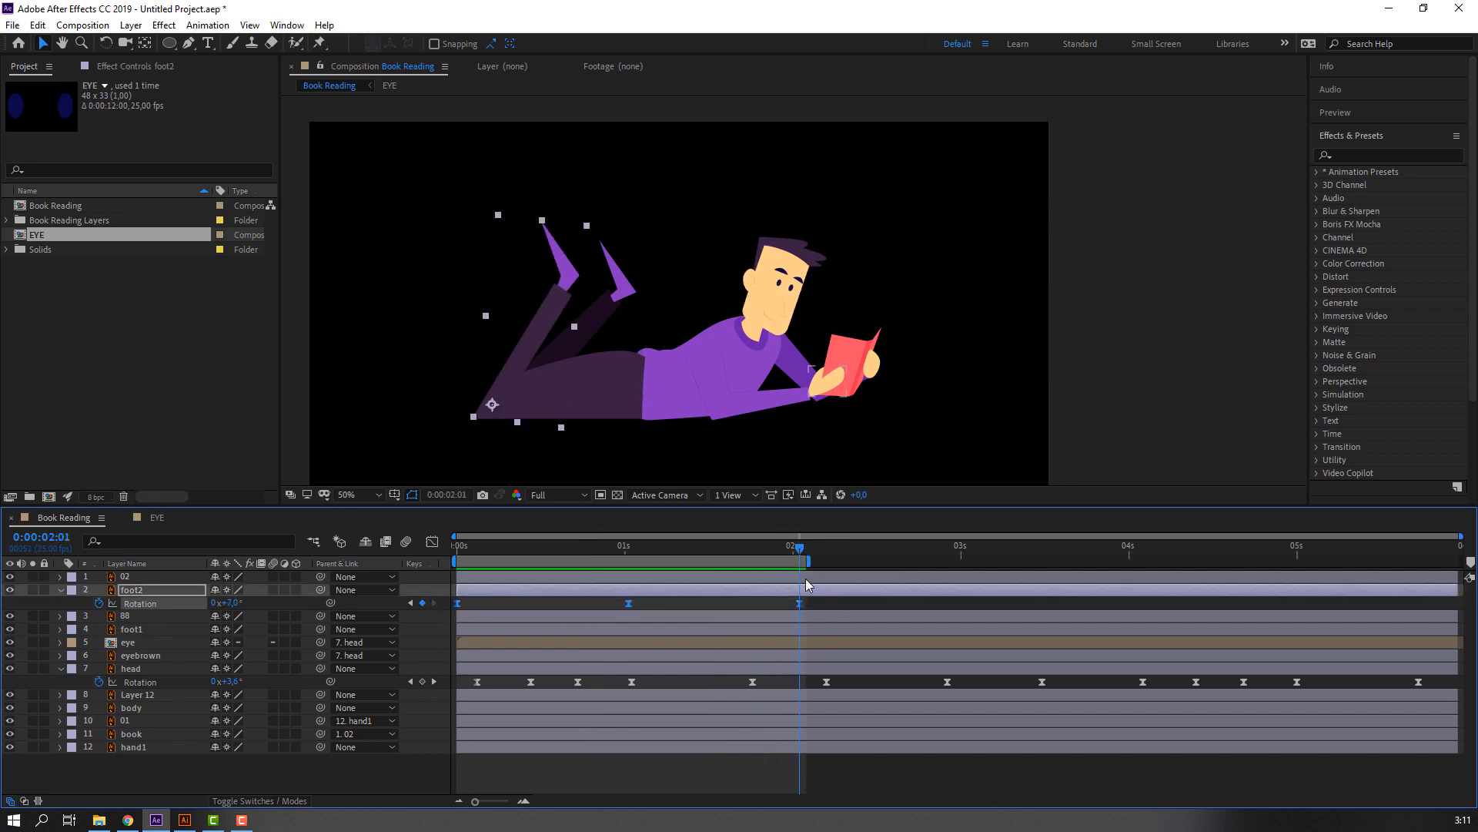
{"action": "left_click_drag", "start_coordinate": [1139, 549], "coordinate": [1145, 549]}
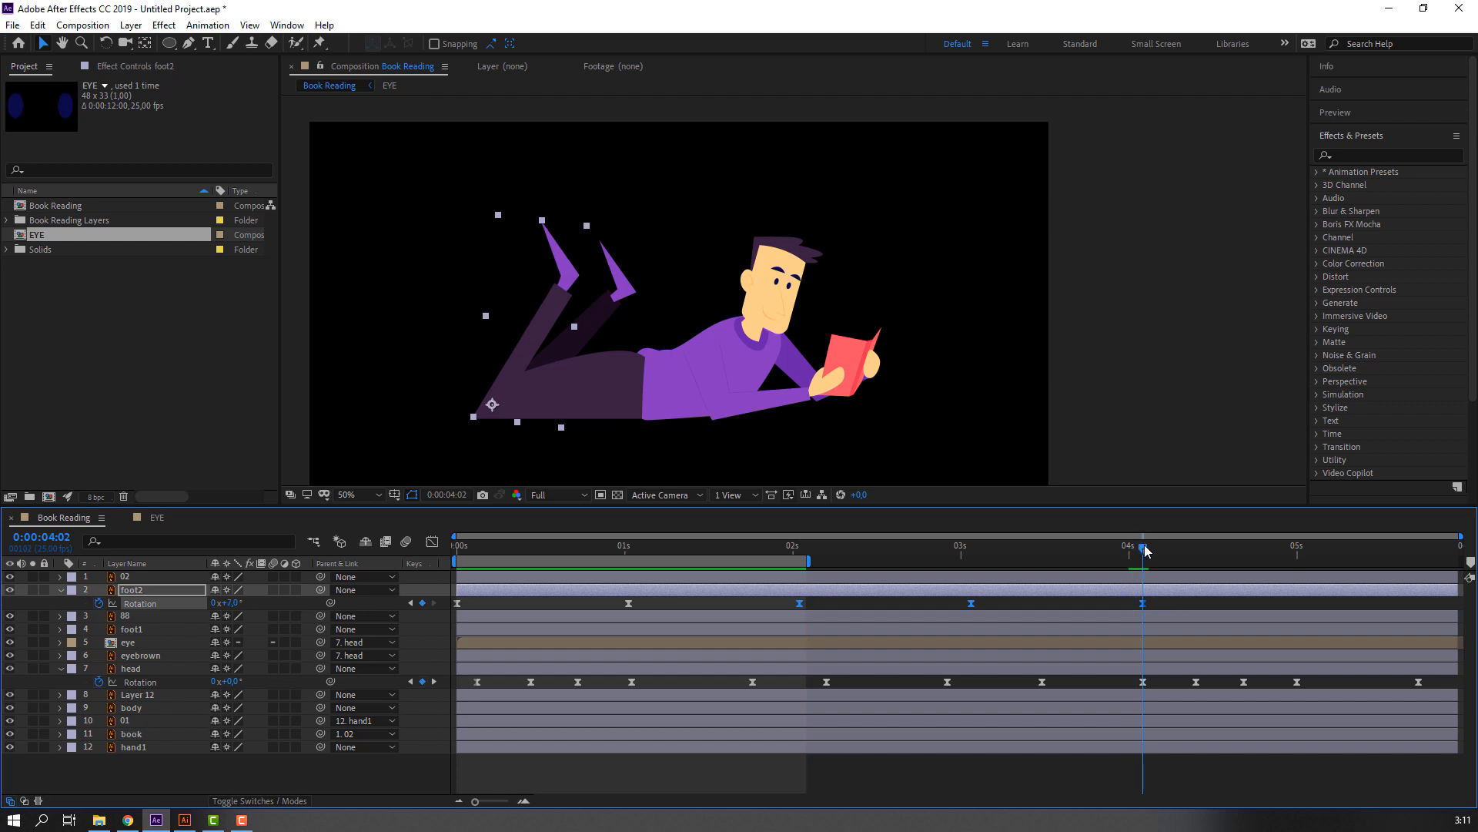
{"action": "key", "text": "space"}
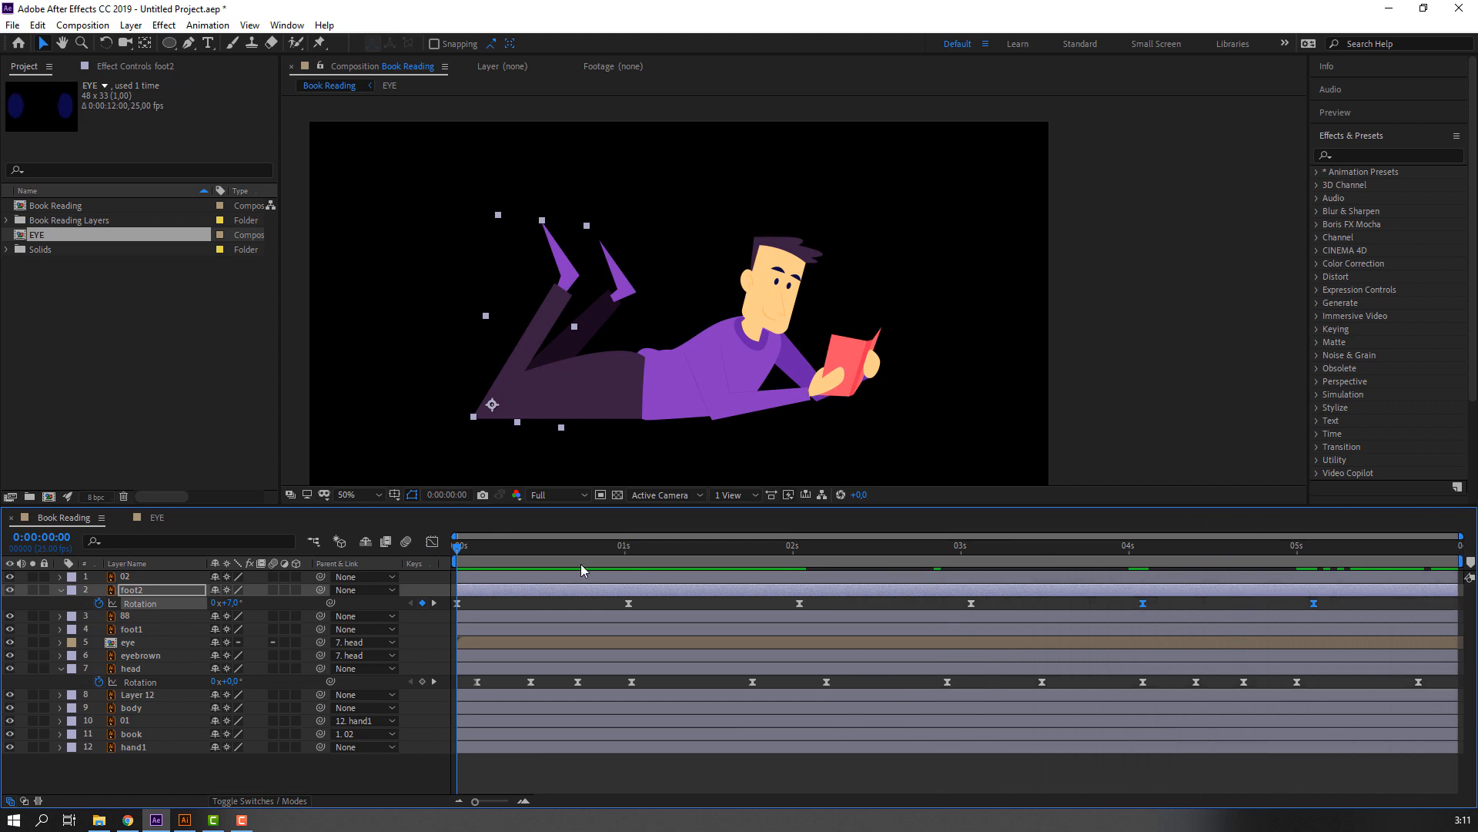
{"action": "left_click_drag", "start_coordinate": [475, 548], "coordinate": [354, 564]}
{"action": "key", "text": "space"}
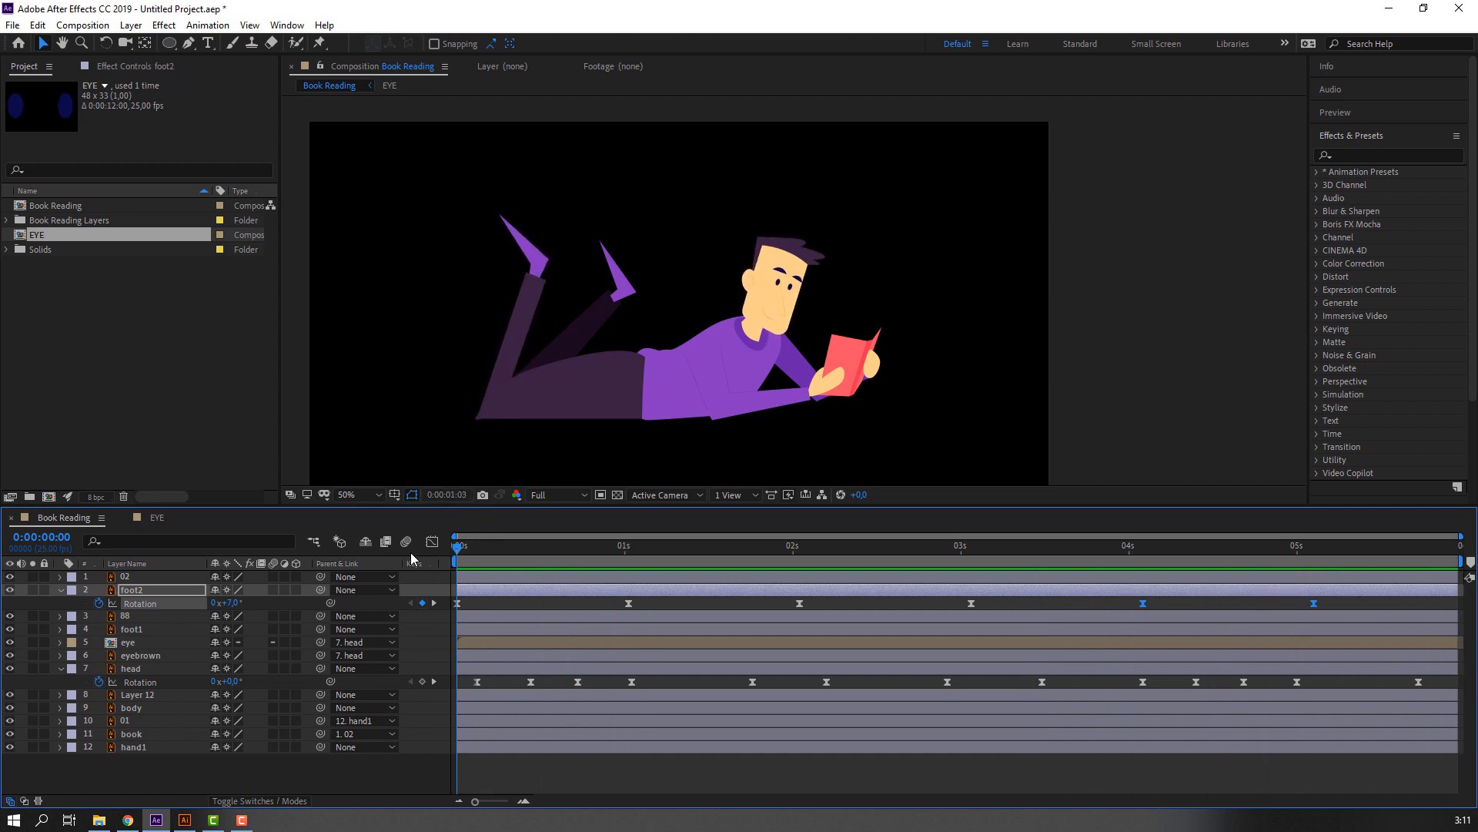
Start Rotation keyframes on the foot1 layer at frame 0 with a value of -5°.
{"action": "left_click", "coordinate": [589, 275]}
{"action": "left_click", "coordinate": [620, 302]}
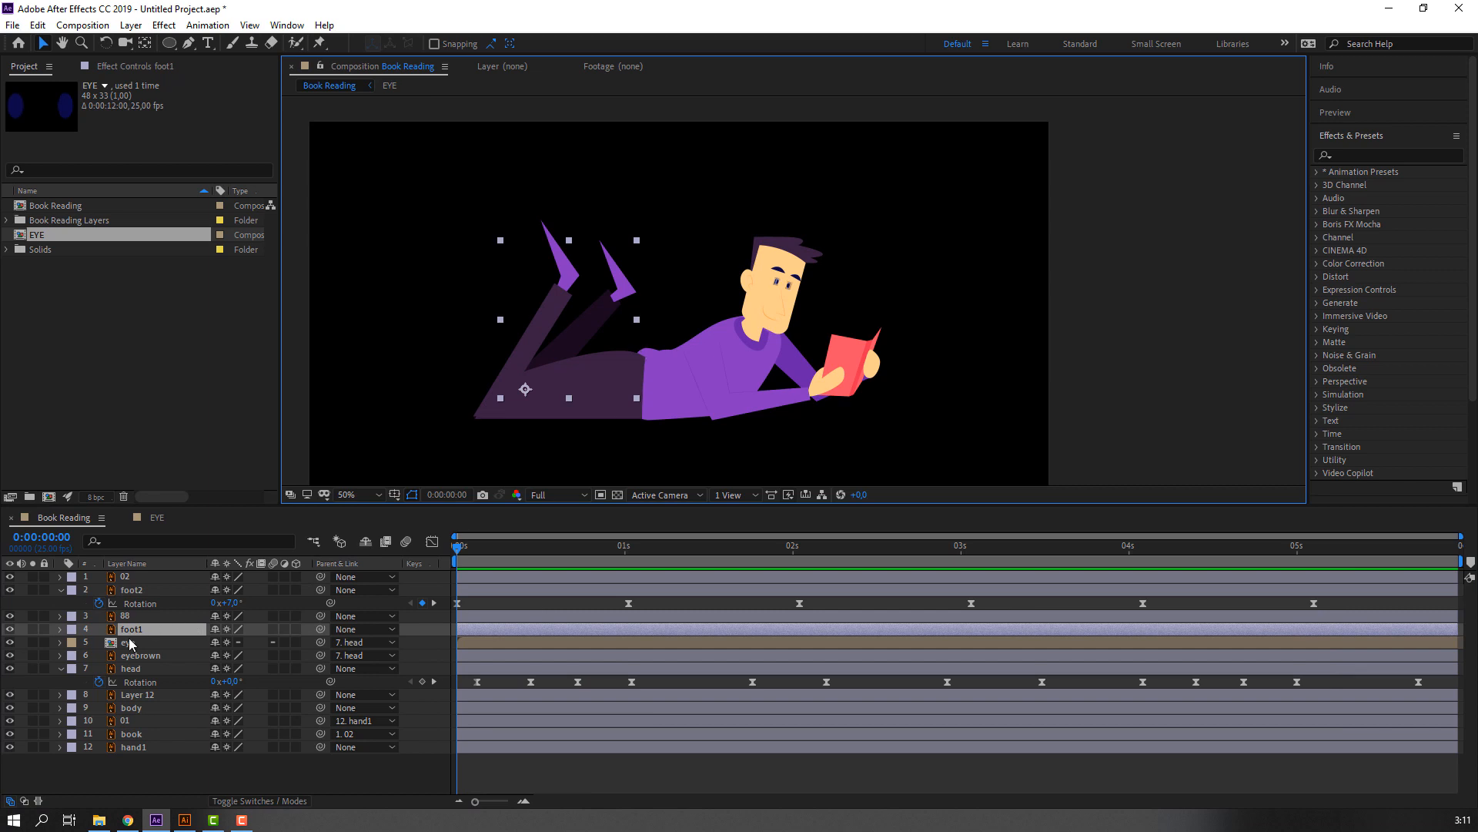
{"action": "key", "text": "r"}
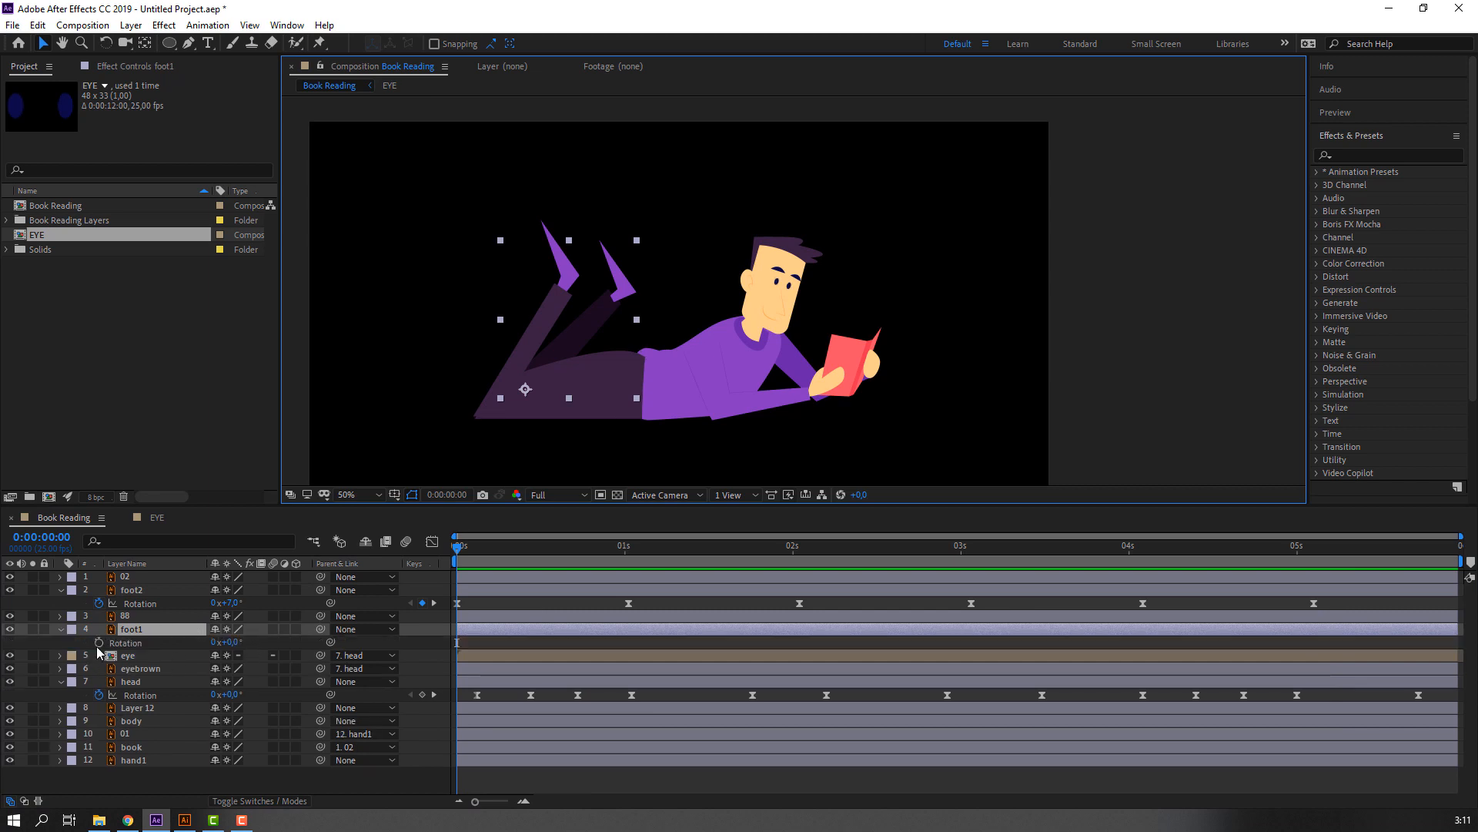
{"action": "left_click", "coordinate": [98, 642]}
{"action": "left_click", "coordinate": [231, 643]}
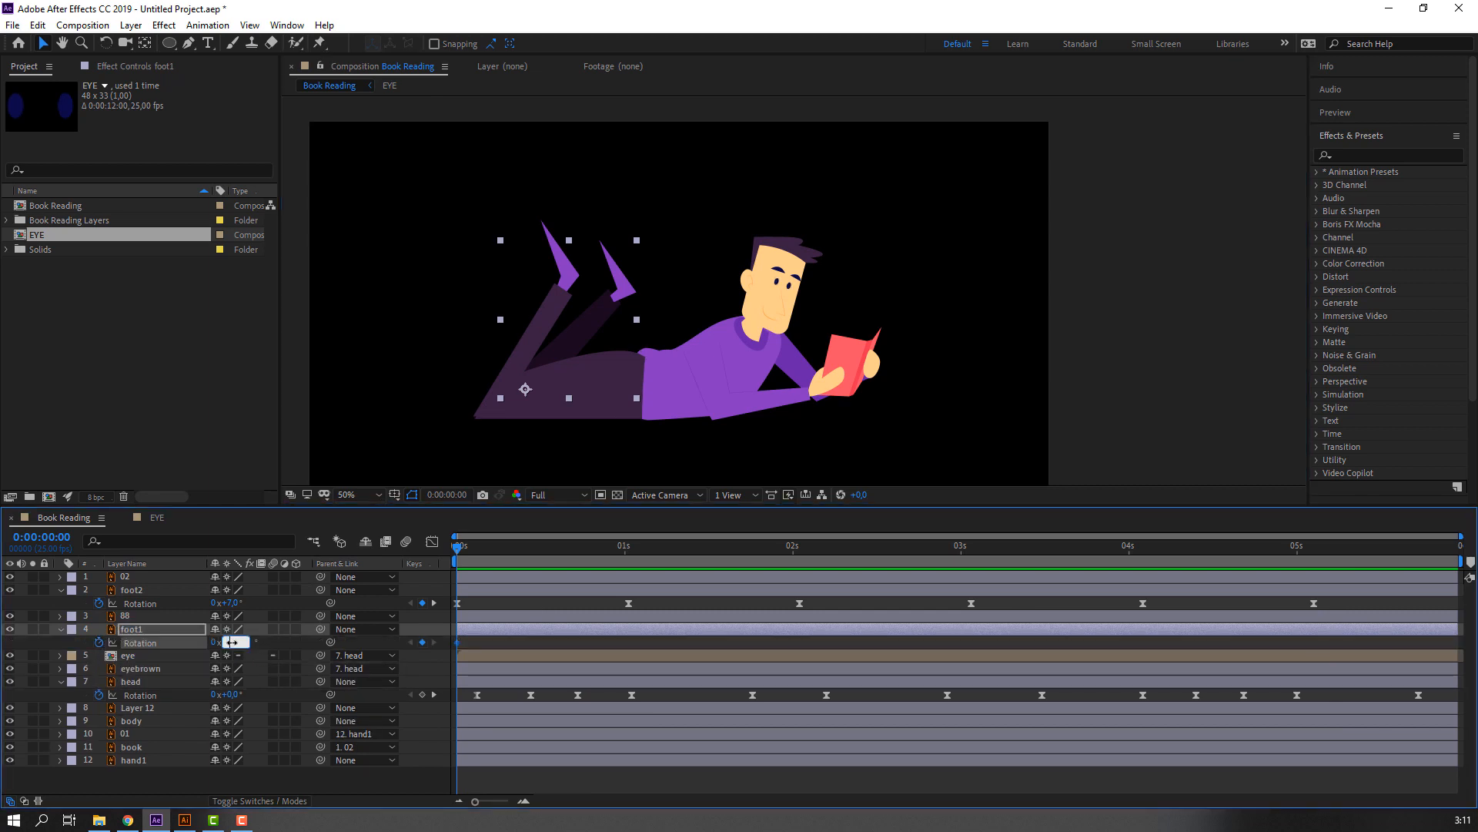
{"action": "left_click_drag", "start_coordinate": [231, 643], "coordinate": [229, 641]}
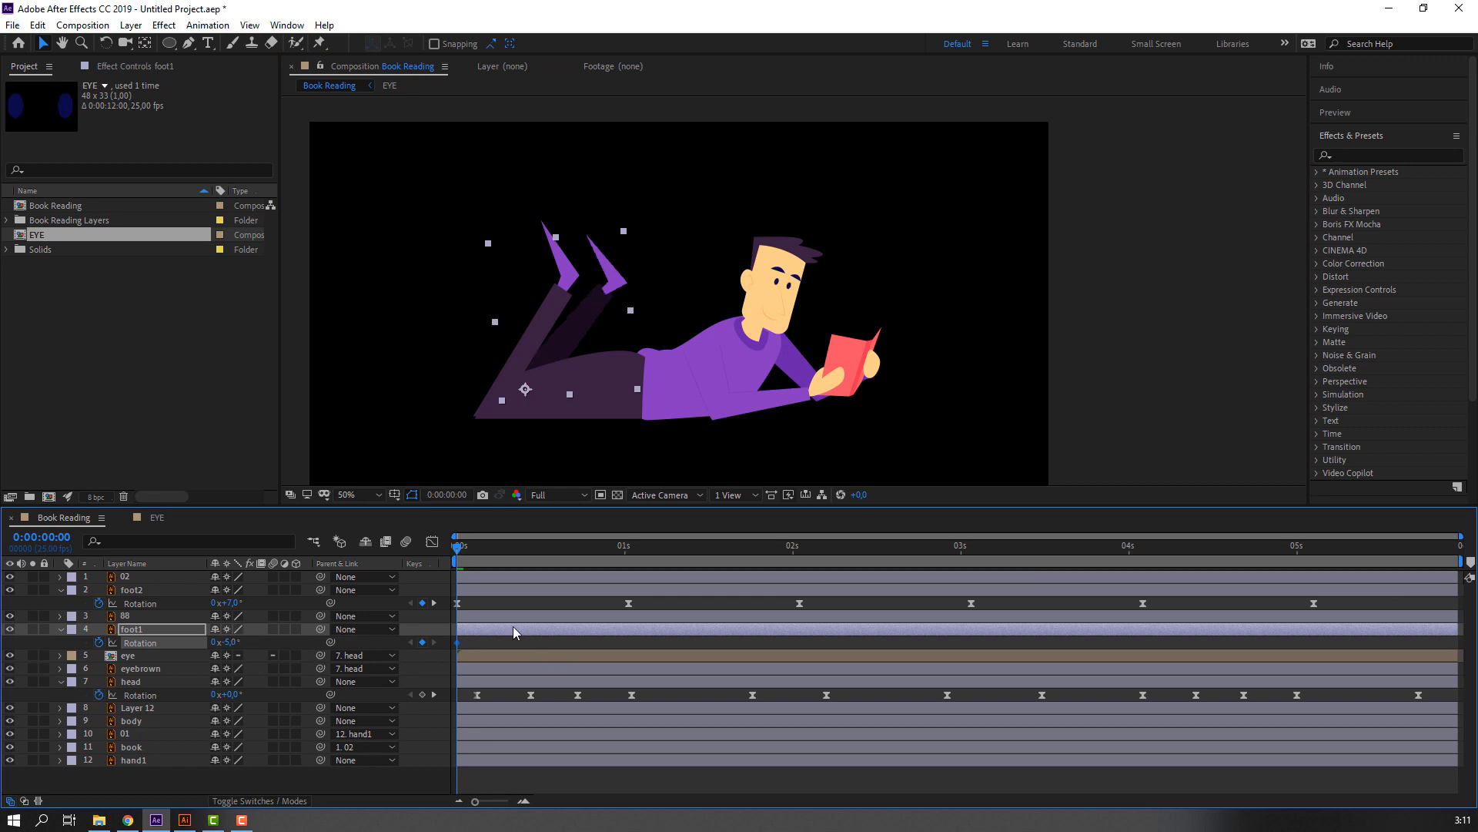
Set foot1's Rotation to 5° at 0:00:01:01 and preview the swing.
{"action": "left_click_drag", "start_coordinate": [465, 549], "coordinate": [629, 549]}
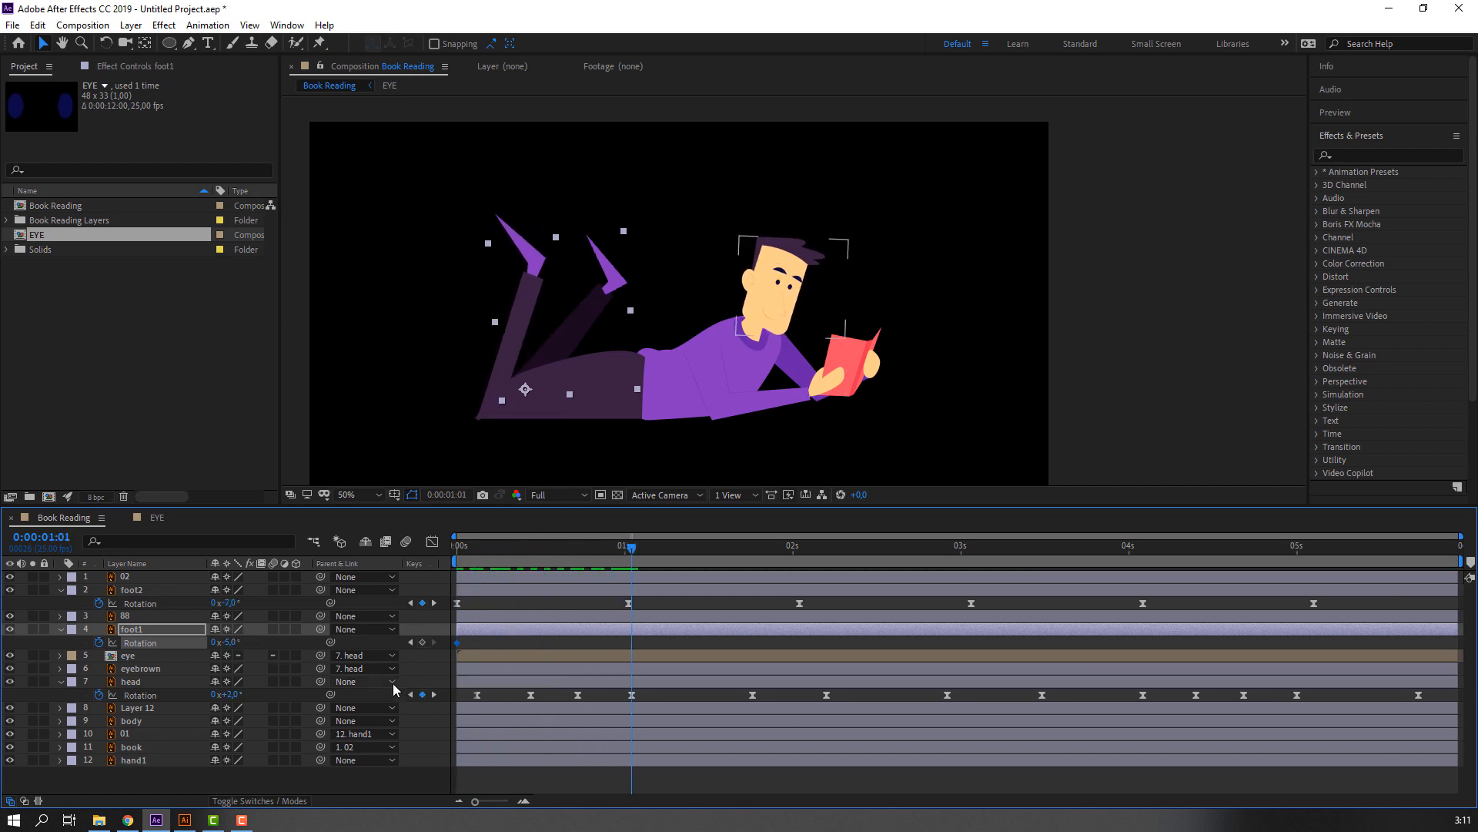
{"action": "left_click", "coordinate": [231, 642]}
{"action": "type", "text": "5"}
{"action": "key", "text": "Return"}
{"action": "key", "text": "space"}
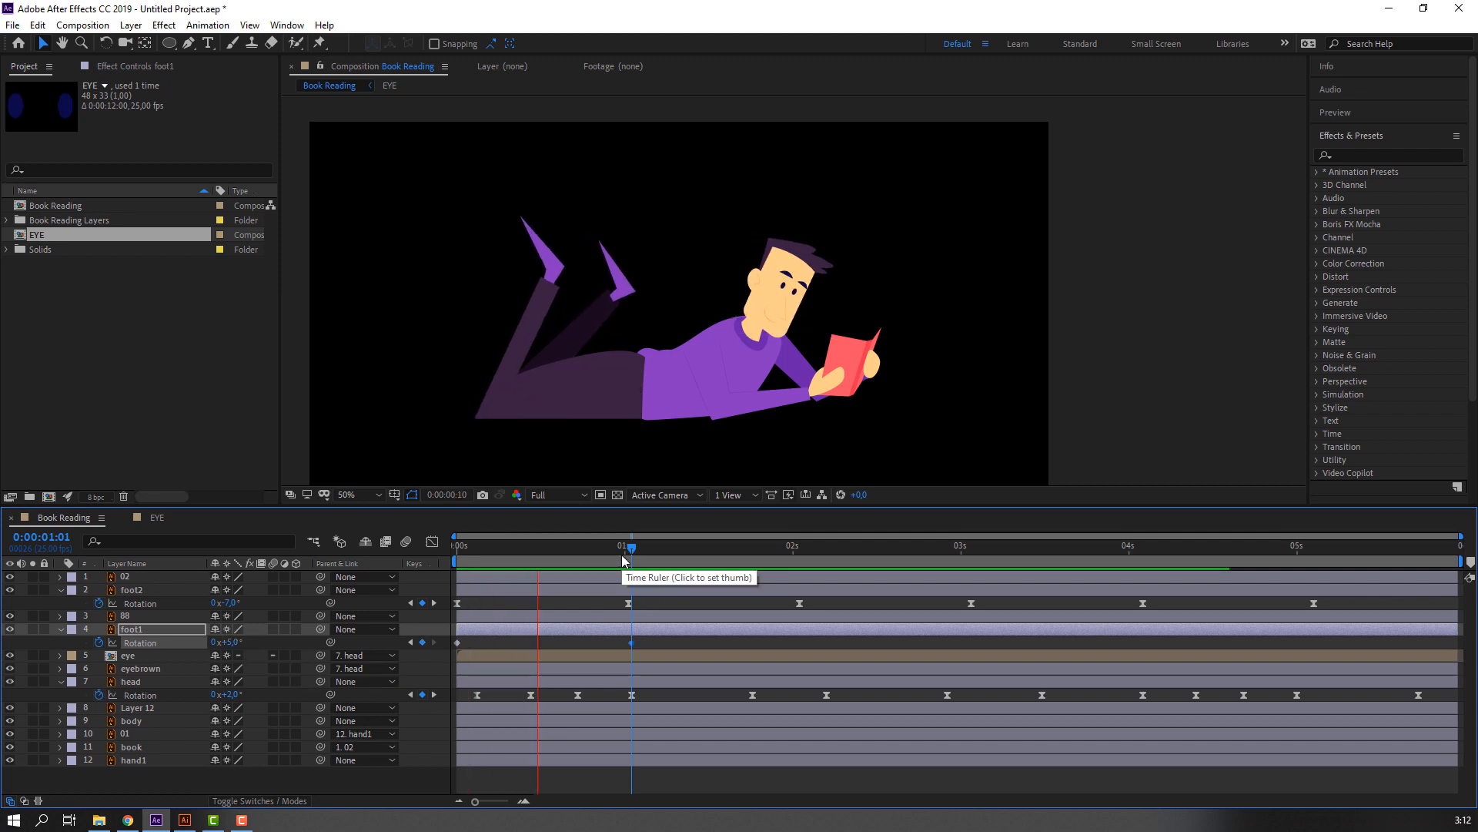
Copy foot1's first Rotation keyframe to 0:00:02:01, end the work area there, and preview the cycle.
{"action": "left_click_drag", "start_coordinate": [669, 543], "coordinate": [807, 547]}
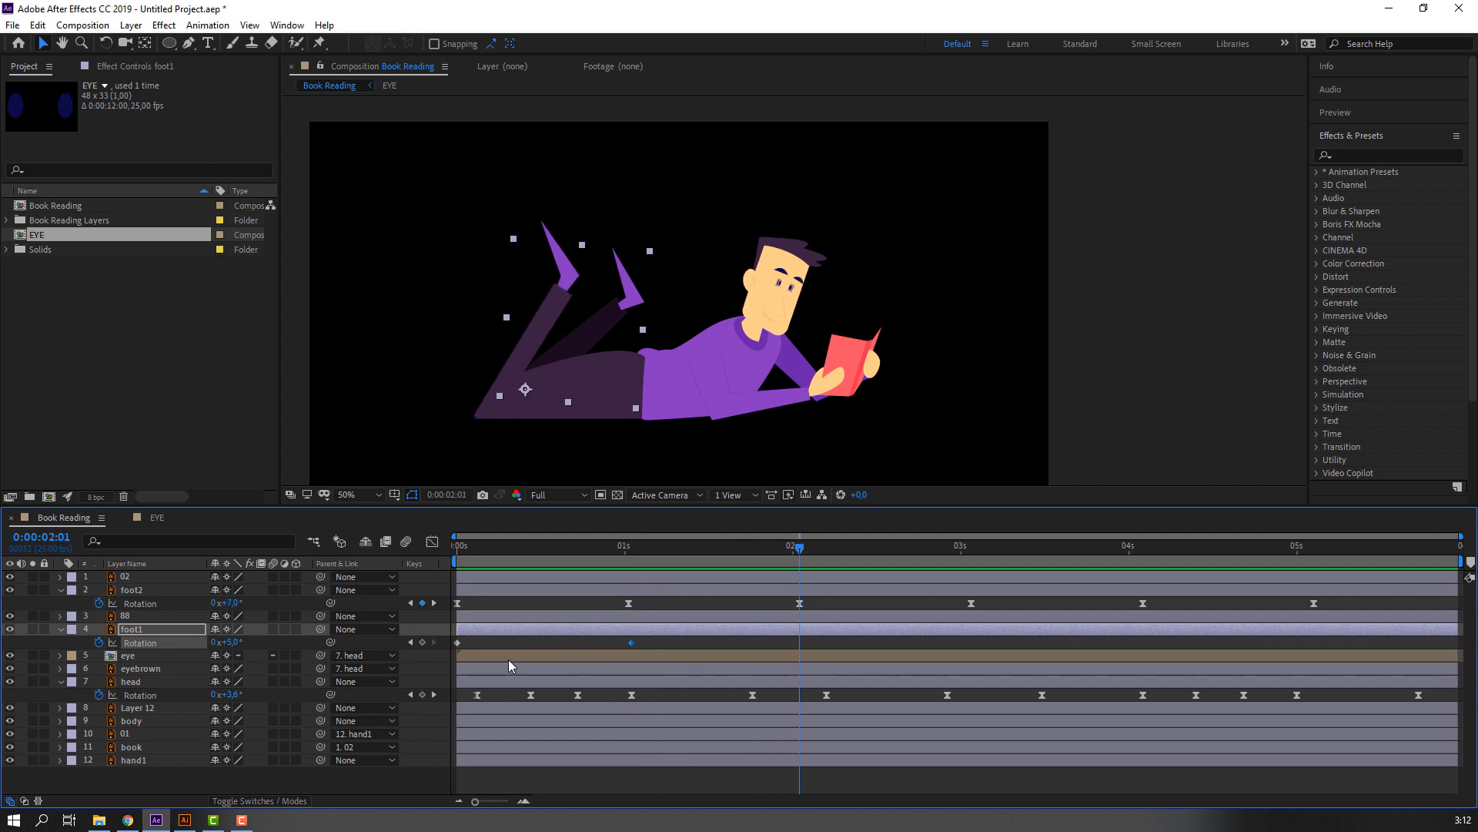
{"action": "left_click", "coordinate": [458, 642]}
{"action": "key", "text": "ctrl+c"}
{"action": "key", "text": "ctrl+v"}
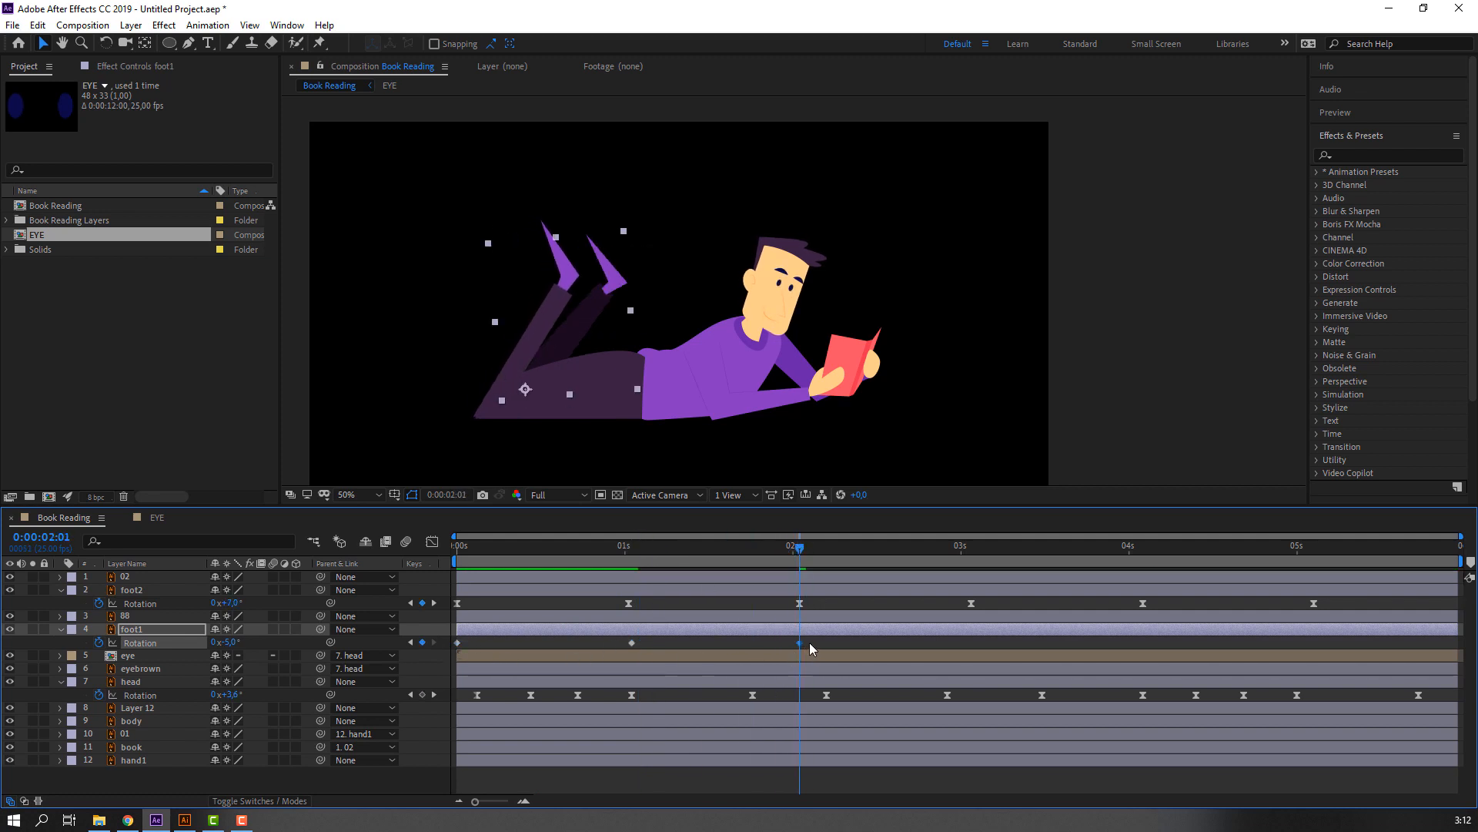
{"action": "key", "text": "n"}
{"action": "key", "text": "space"}
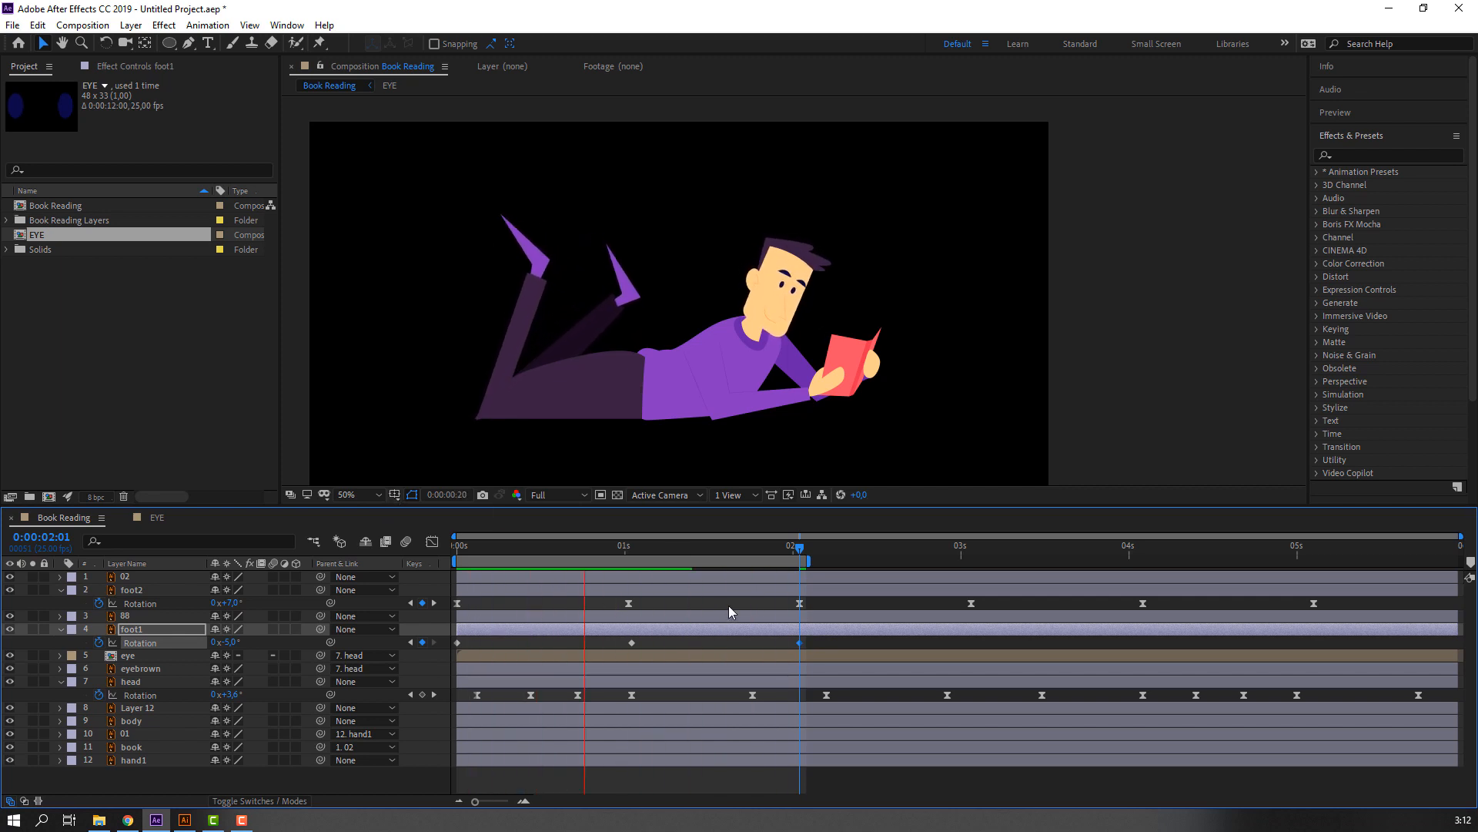
{"action": "key", "text": "space"}
Apply Easy Ease to foot1's three Rotation keyframes and preview the smoothed swing.
{"action": "left_click_drag", "start_coordinate": [810, 637], "coordinate": [452, 652]}
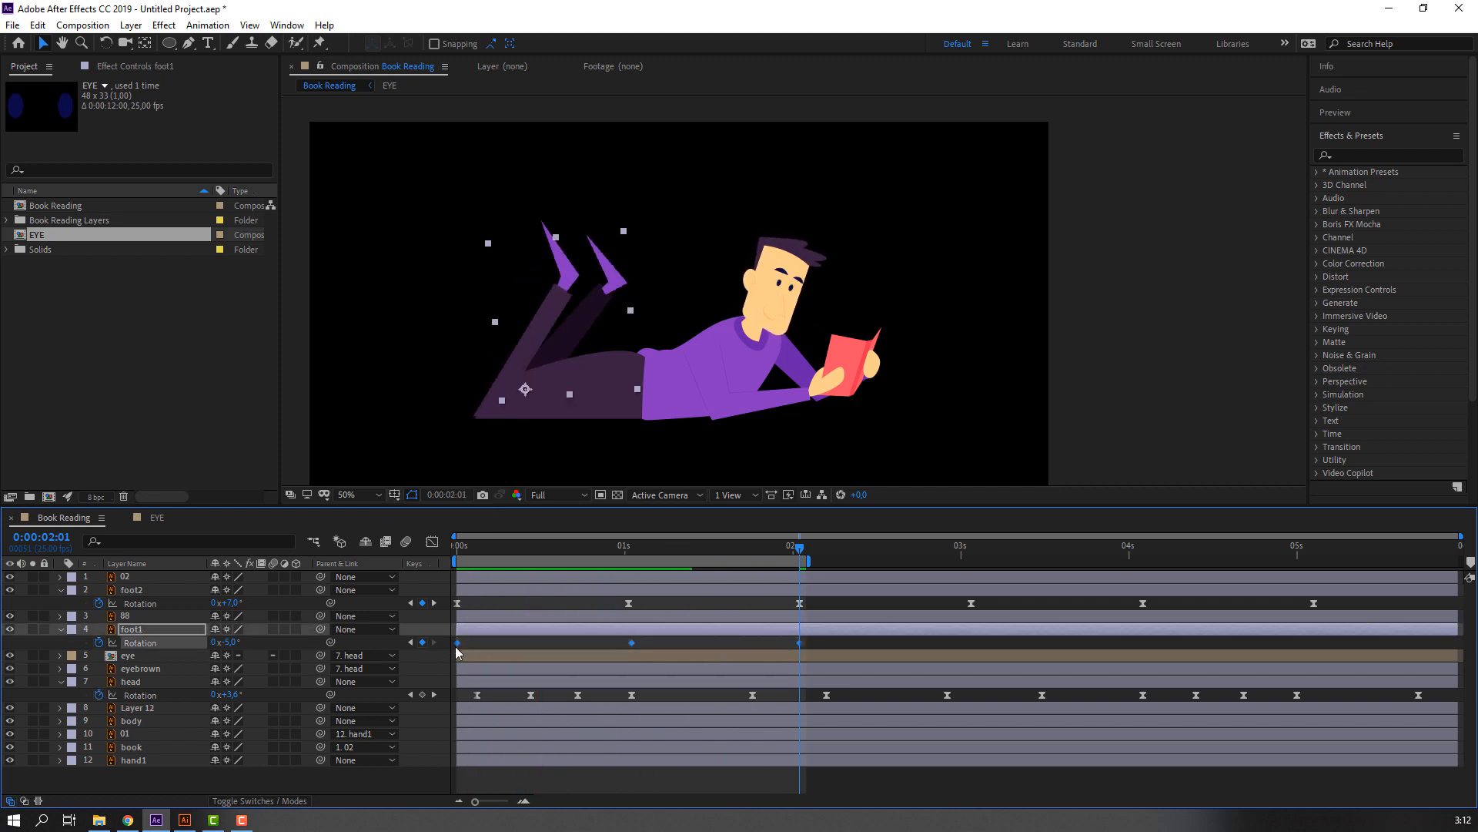
{"action": "right_click", "coordinate": [457, 653]}
{"action": "mouse_move", "coordinate": [539, 624]}
{"action": "left_click", "coordinate": [718, 681]}
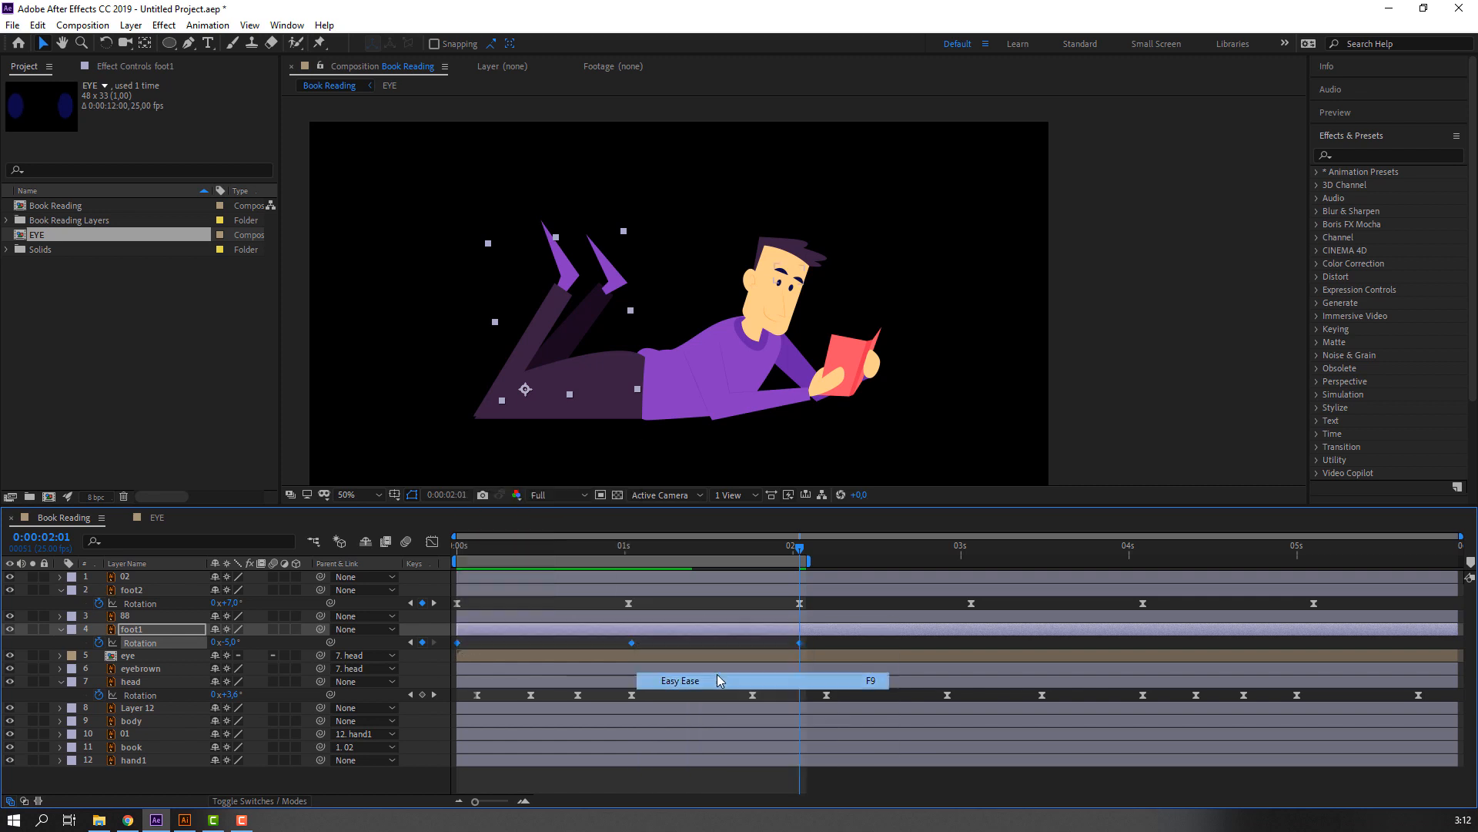
{"action": "left_click", "coordinate": [847, 644]}
{"action": "key", "text": "space"}
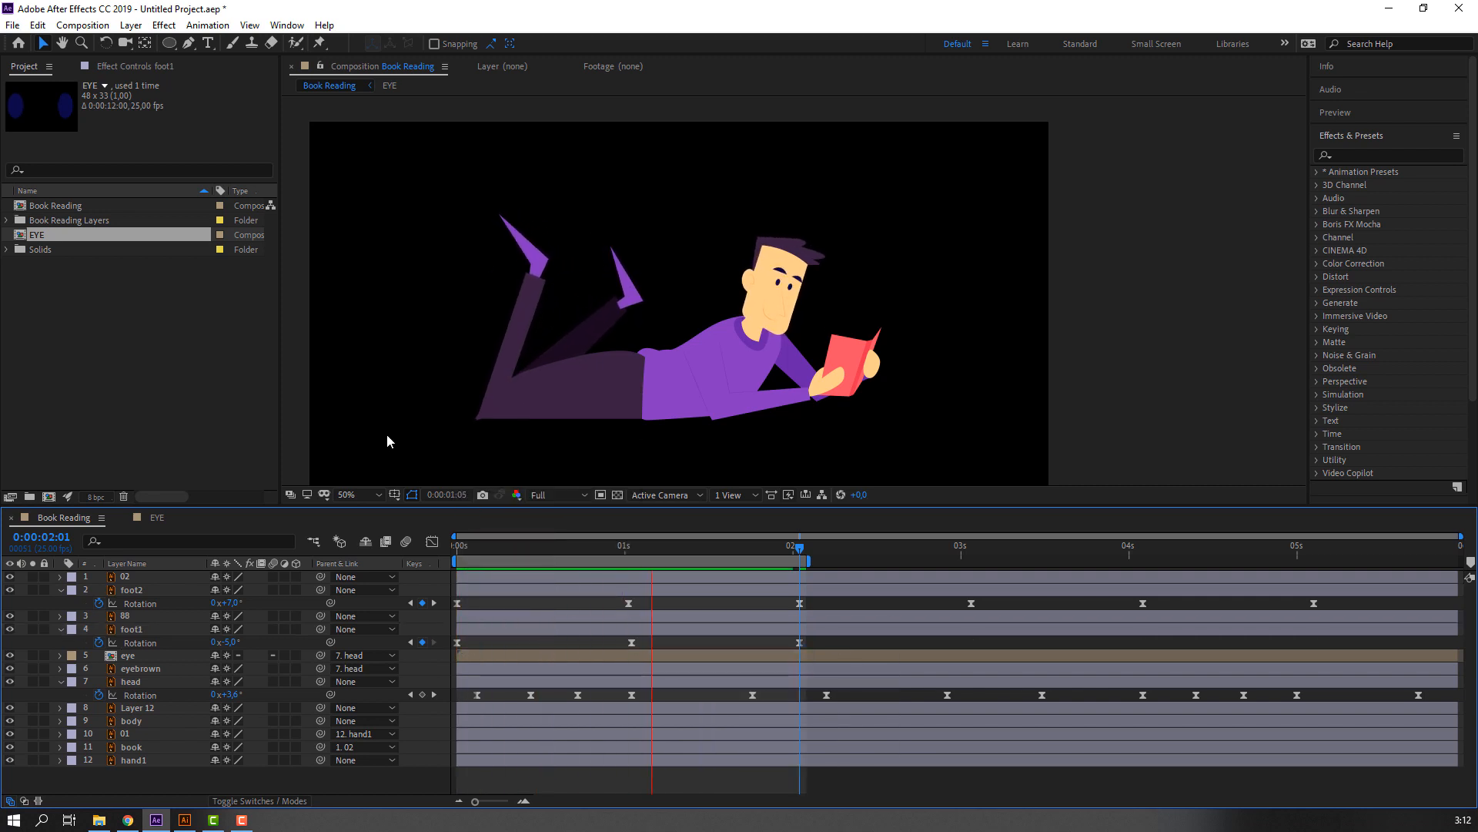
{"action": "key", "text": "space"}
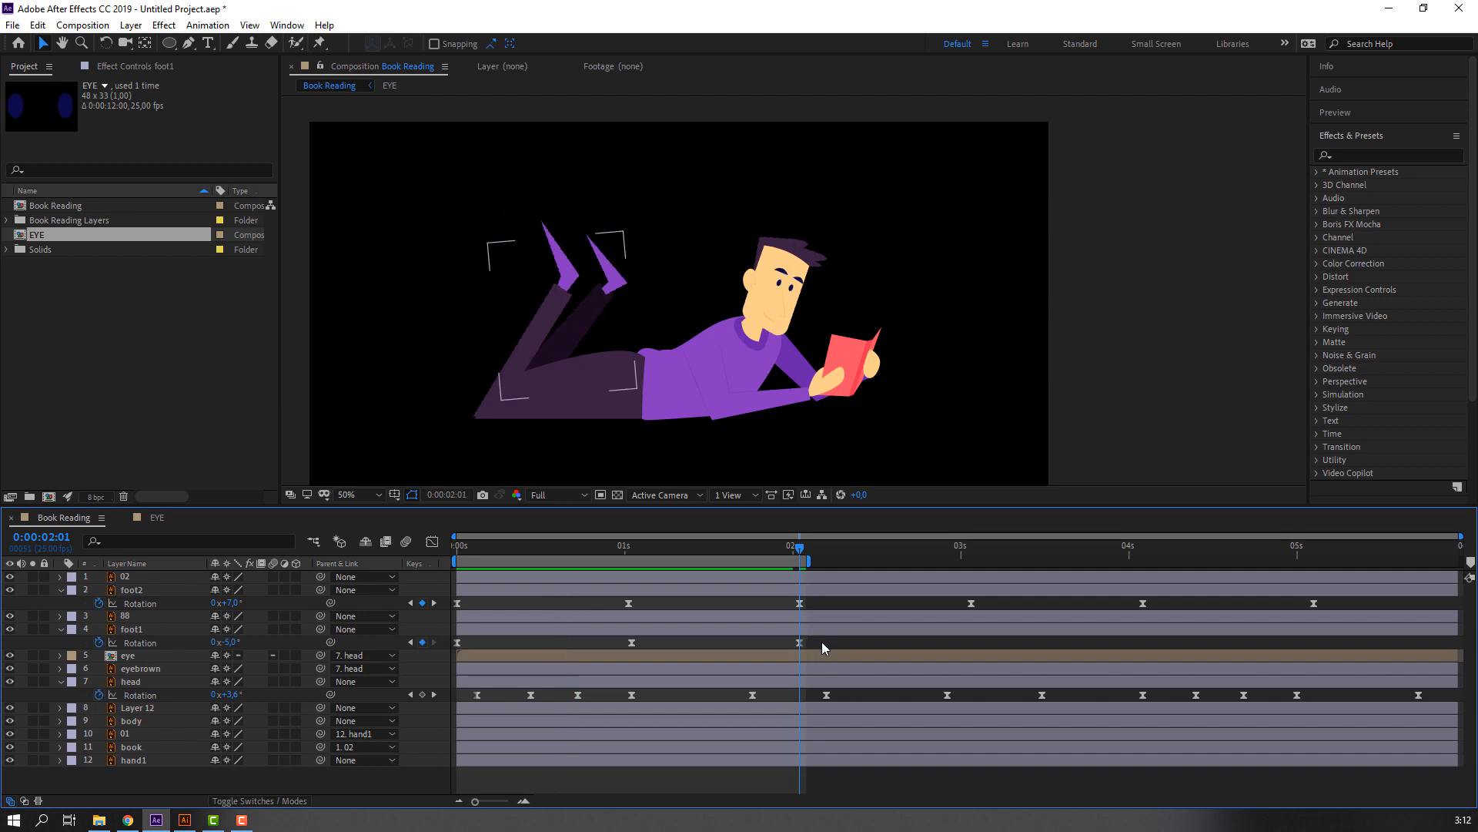
Repeat foot1's swing by pasting its Rotation keyframes at 0:00:02:01 and 0:00:04:02, extend the work area to the composition's end, and preview.
{"action": "left_click_drag", "start_coordinate": [821, 640], "coordinate": [442, 651]}
{"action": "key", "text": "ctrl+c"}
{"action": "key", "text": "ctrl+v"}
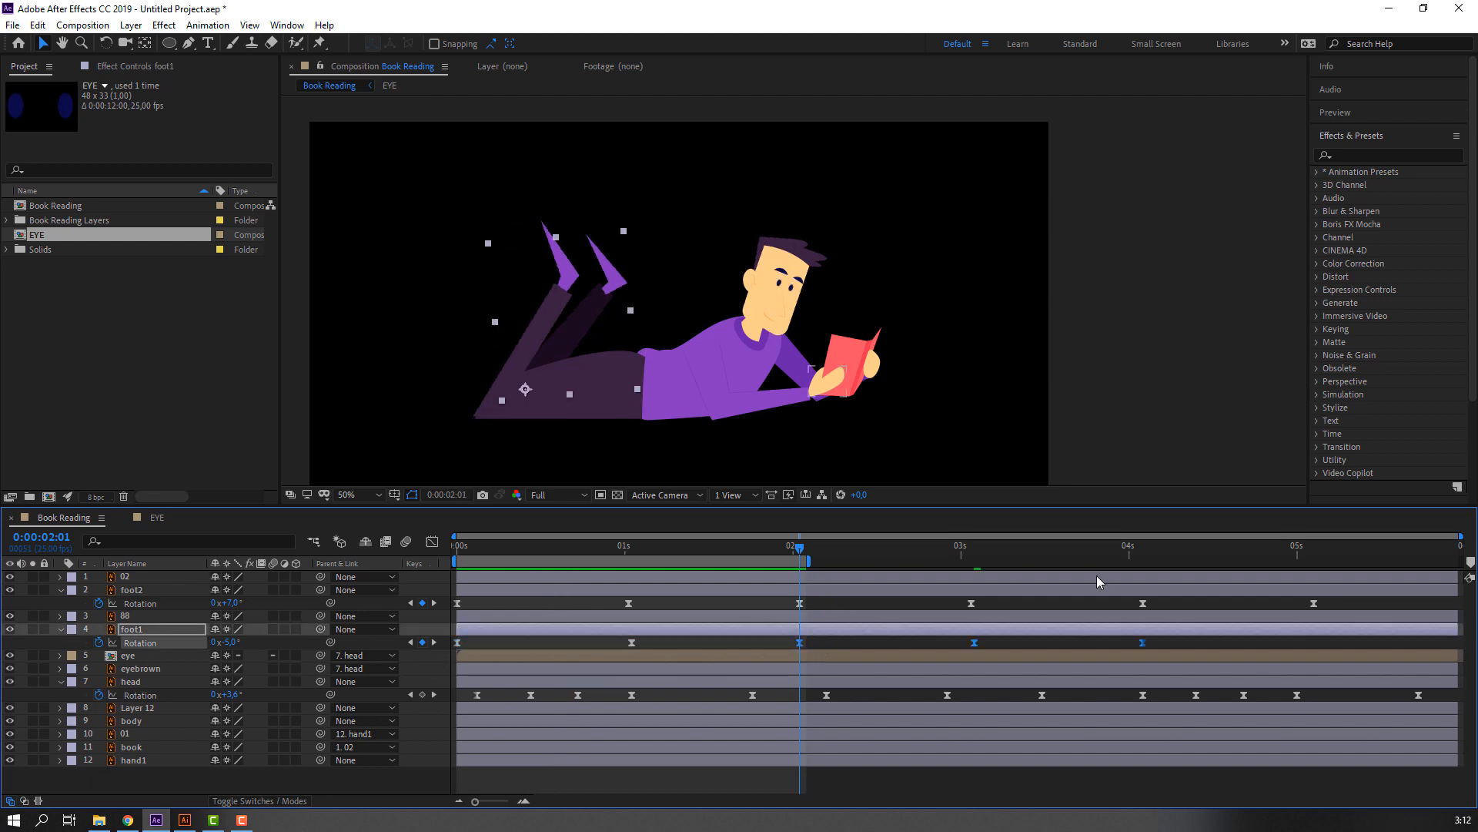
{"action": "left_click", "coordinate": [1140, 551]}
{"action": "key", "text": "ctrl+v"}
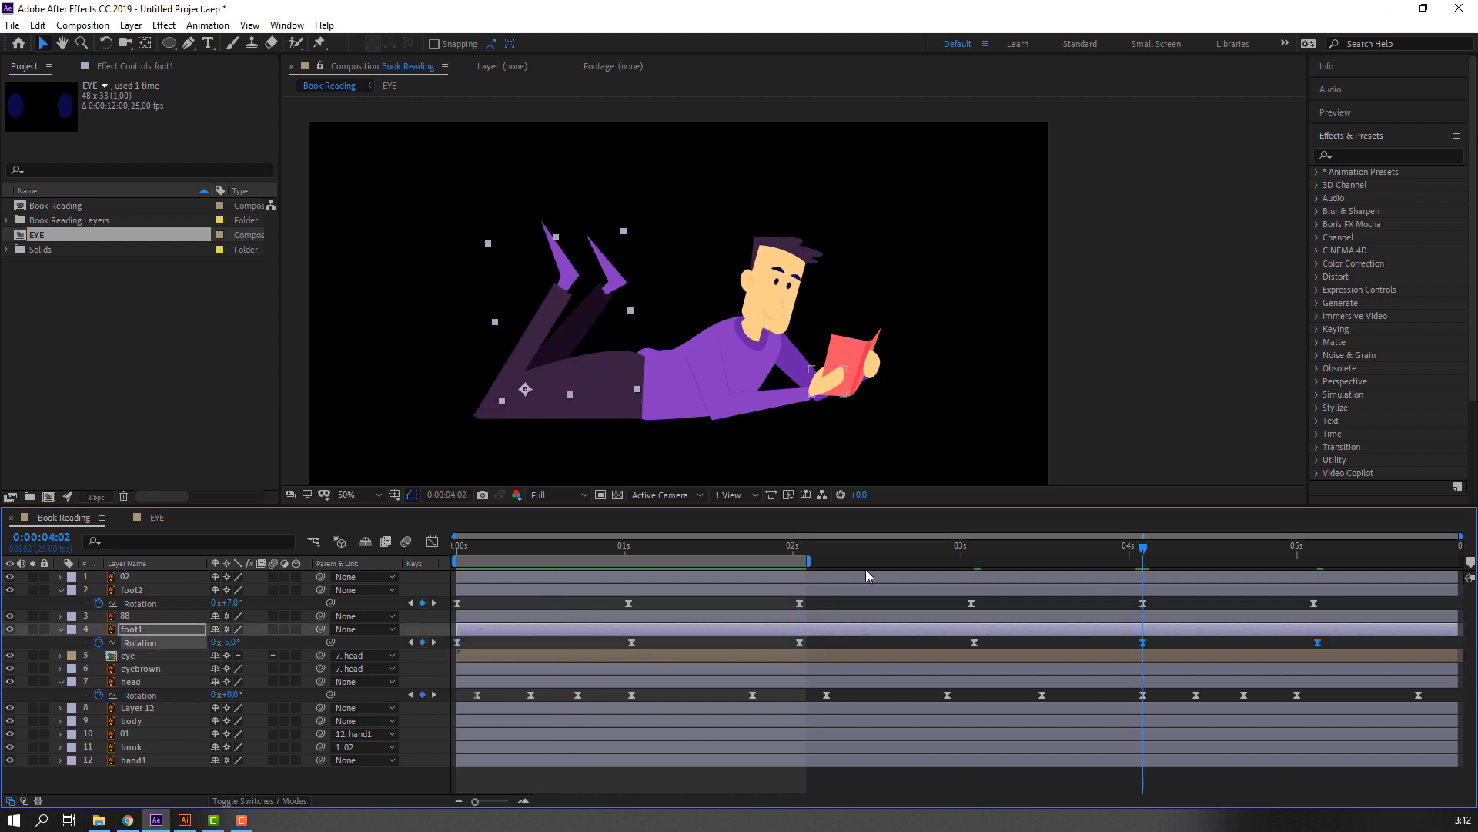
{"action": "left_click_drag", "start_coordinate": [810, 556], "coordinate": [1461, 555]}
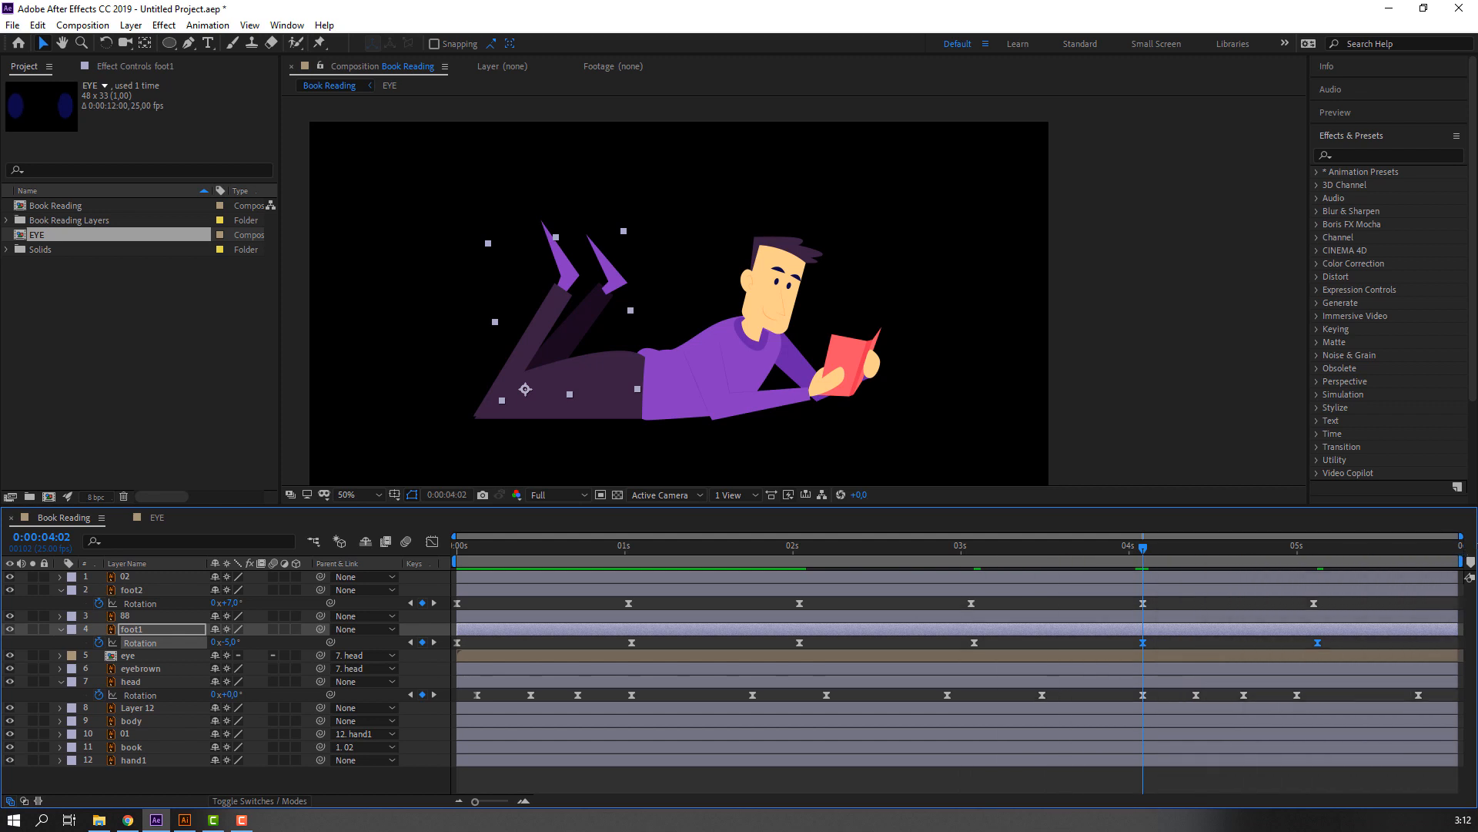
{"action": "key", "text": "space"}
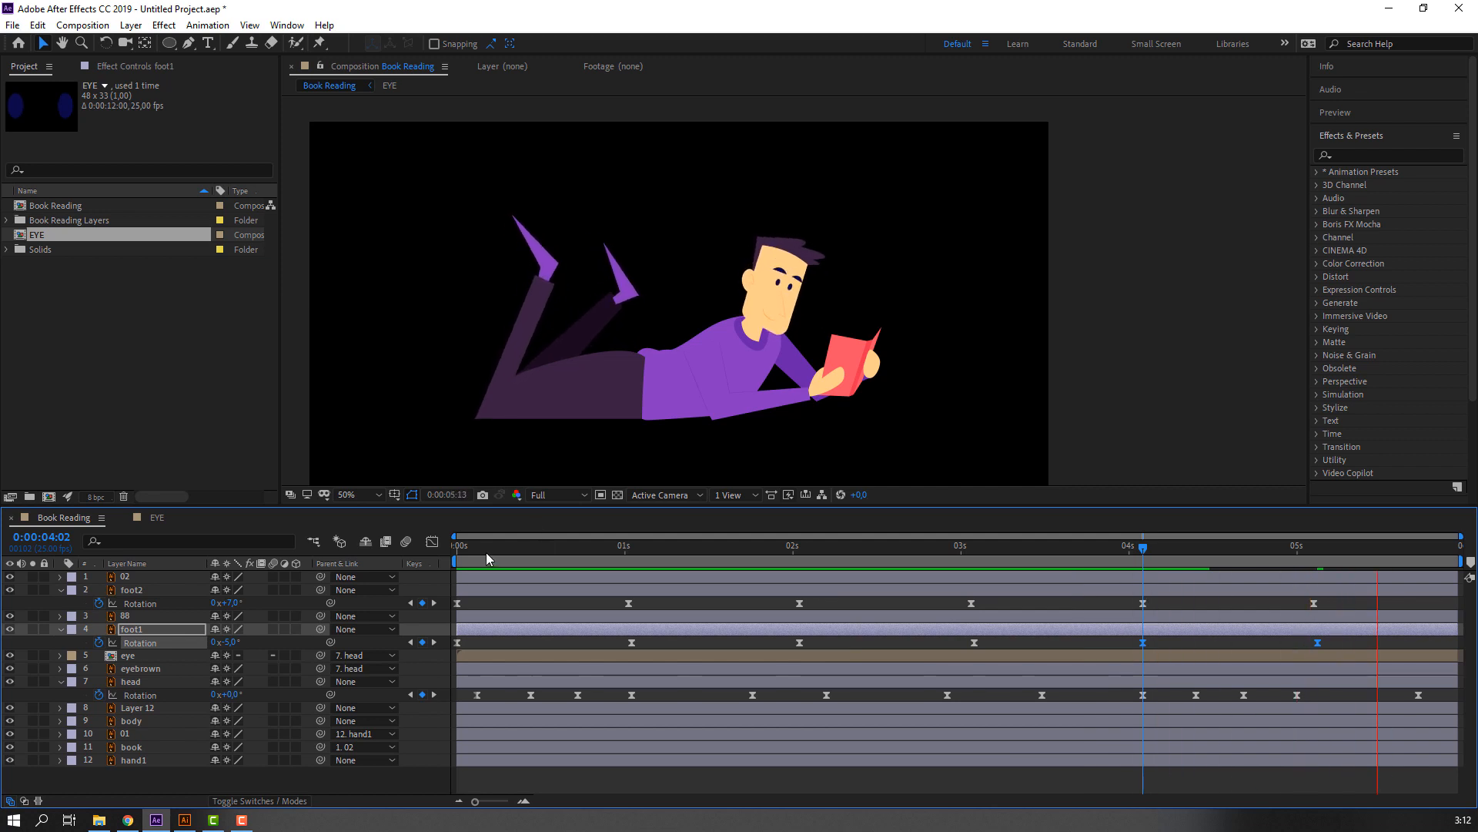
Add a Position keyframe to the eyebrown layer at 0:00:00:03, aligned with the head's first Rotation keyframe.
{"action": "left_click_drag", "start_coordinate": [486, 552], "coordinate": [442, 546]}
{"action": "left_click", "coordinate": [785, 271]}
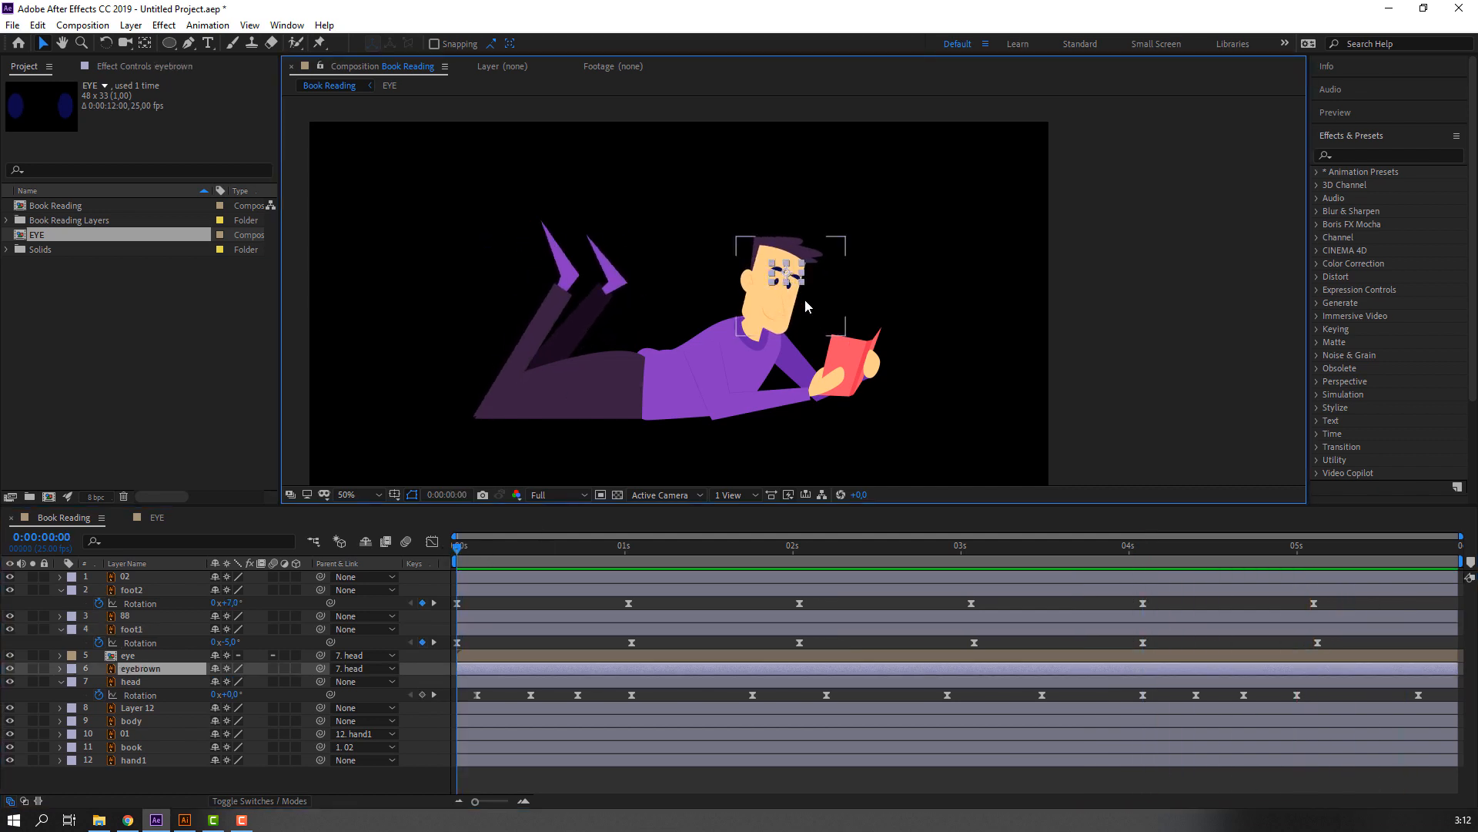
{"action": "scroll", "coordinate": [784, 271], "scroll_direction": "up", "scroll_amount": 4}
{"action": "mouse_move", "coordinate": [467, 543]}
{"action": "left_mouse_down"}
{"action": "mouse_move", "coordinate": [531, 548]}
{"action": "mouse_move", "coordinate": [464, 548]}
{"action": "mouse_move", "coordinate": [479, 550]}
{"action": "left_mouse_up"}
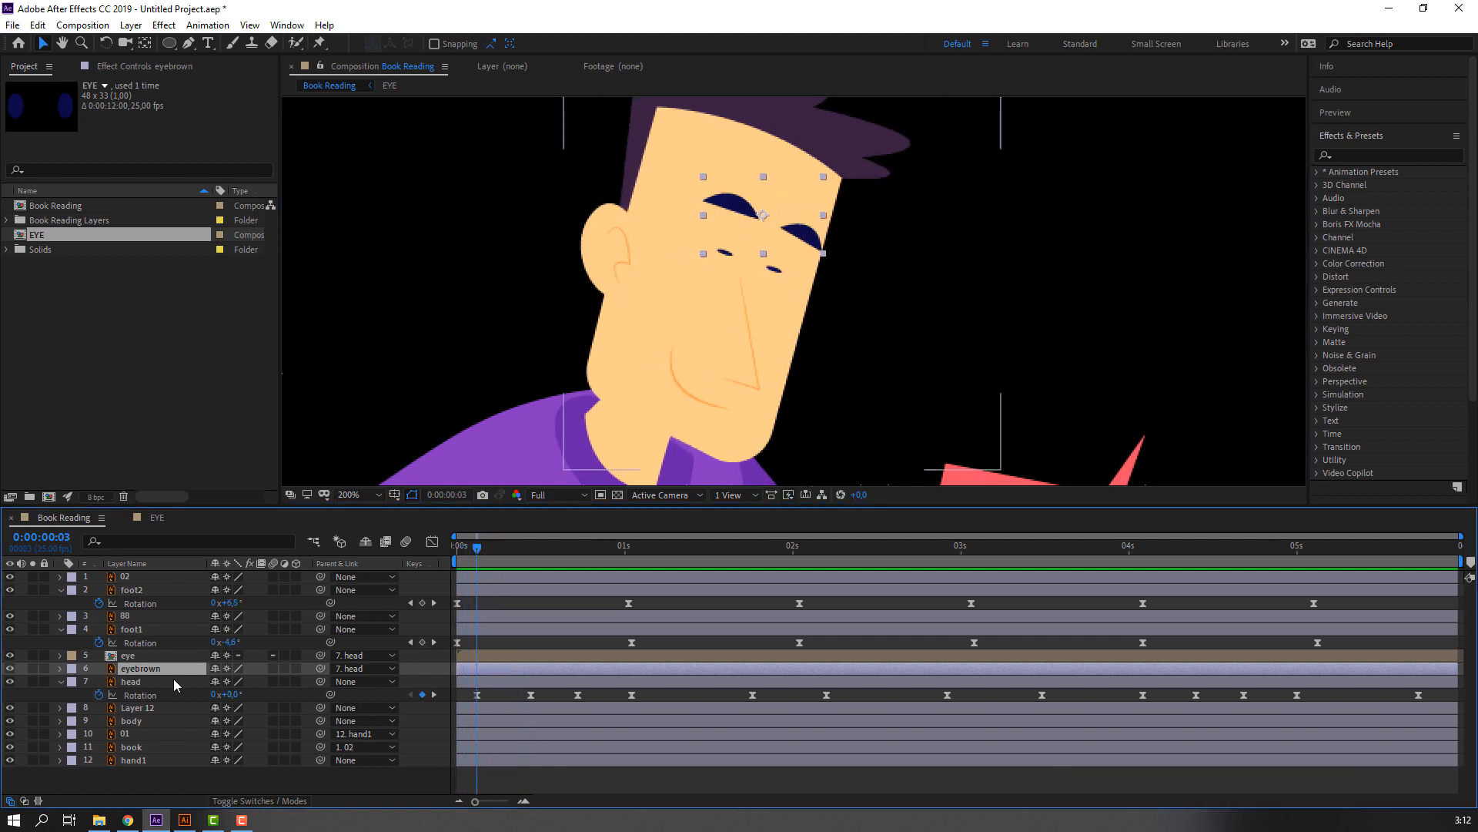
{"action": "key", "text": "p"}
{"action": "left_click", "coordinate": [98, 681]}
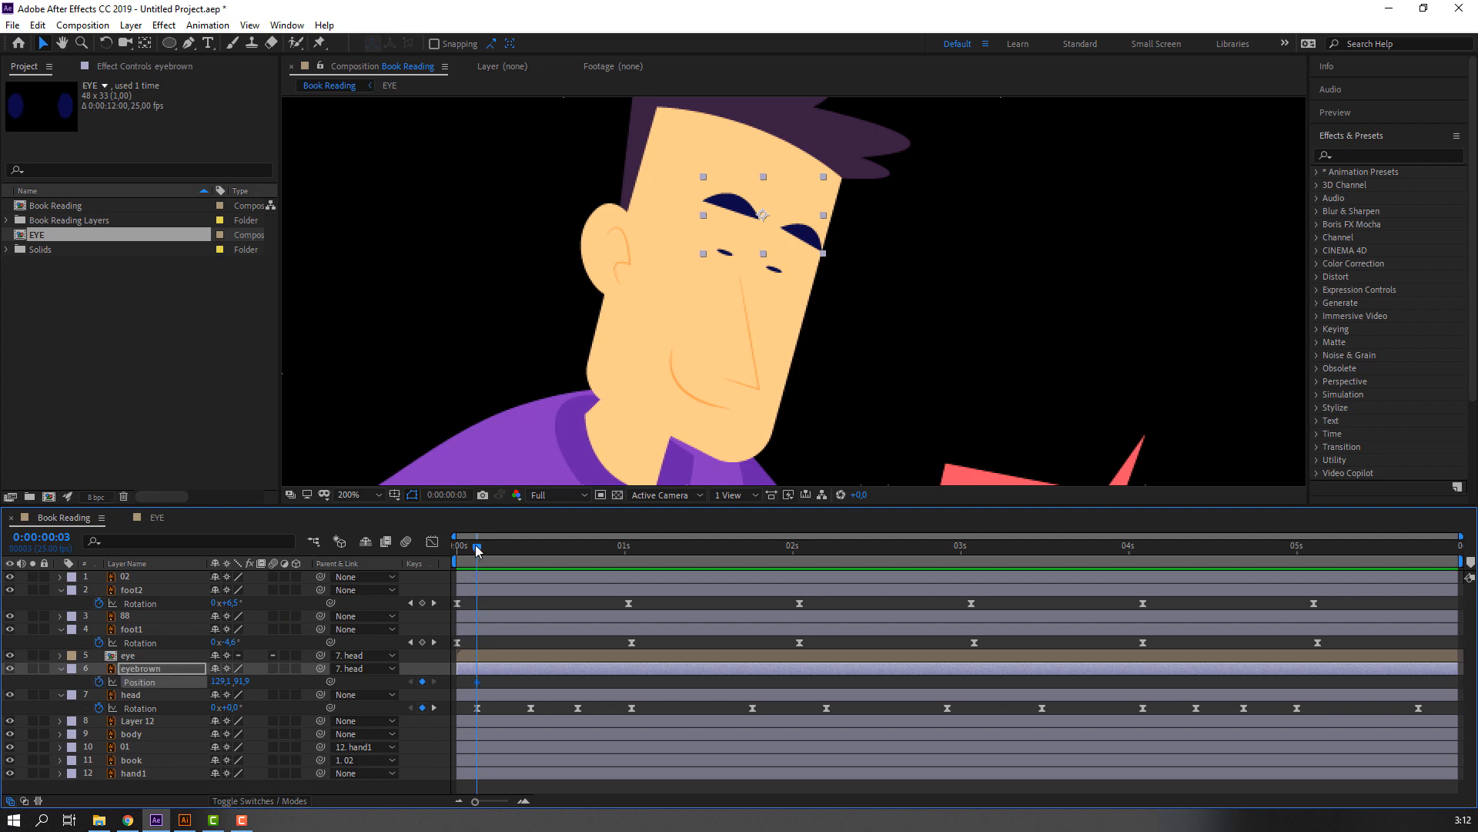
Lower the eyebrows toward the eyes at 0:00:00:11, to a Position of about 121.2, 105.0, and preview the movement from the start.
{"action": "left_click_drag", "start_coordinate": [476, 548], "coordinate": [530, 548]}
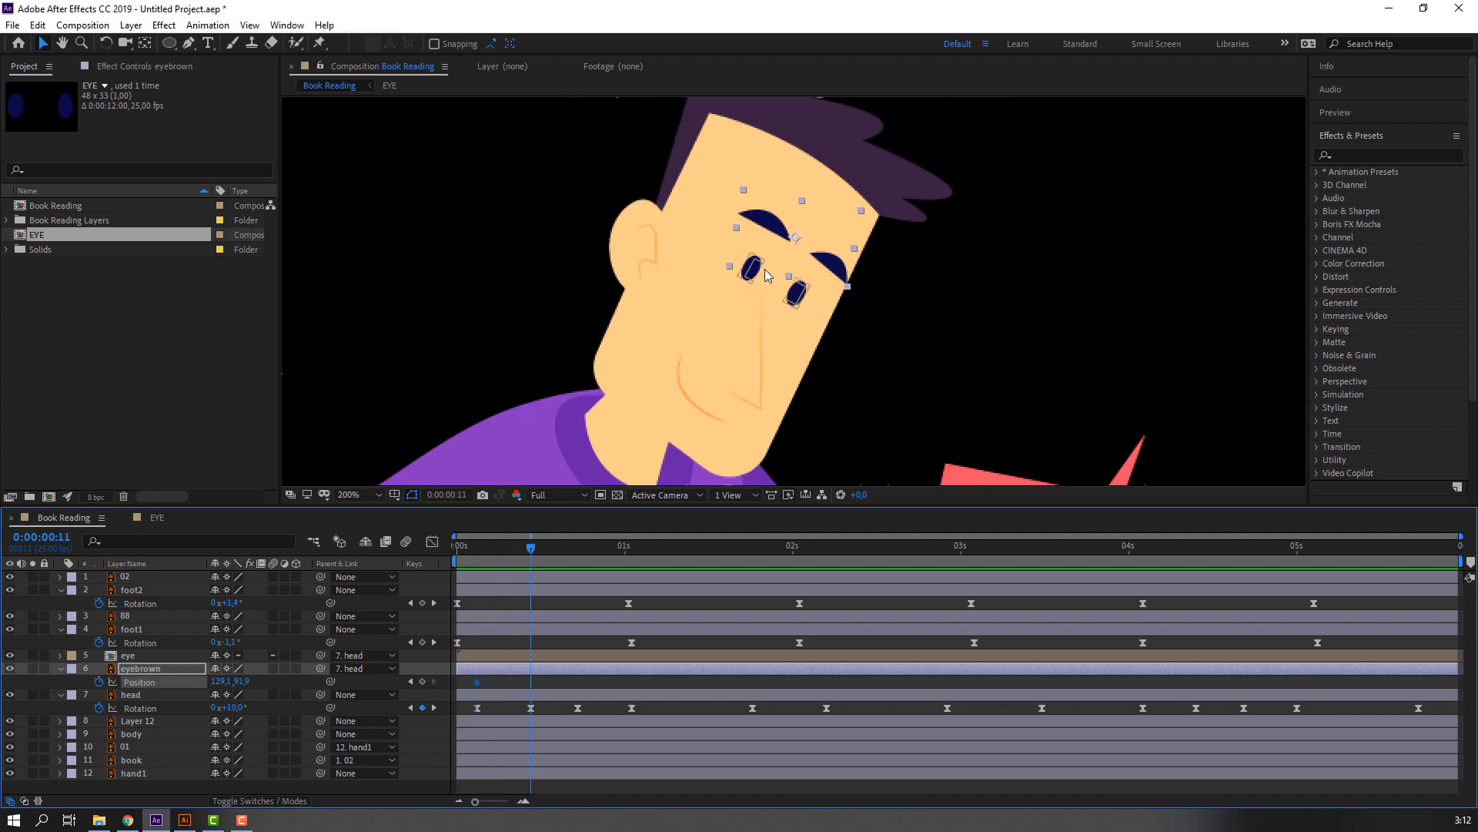
{"action": "left_click_drag", "start_coordinate": [775, 234], "coordinate": [759, 251]}
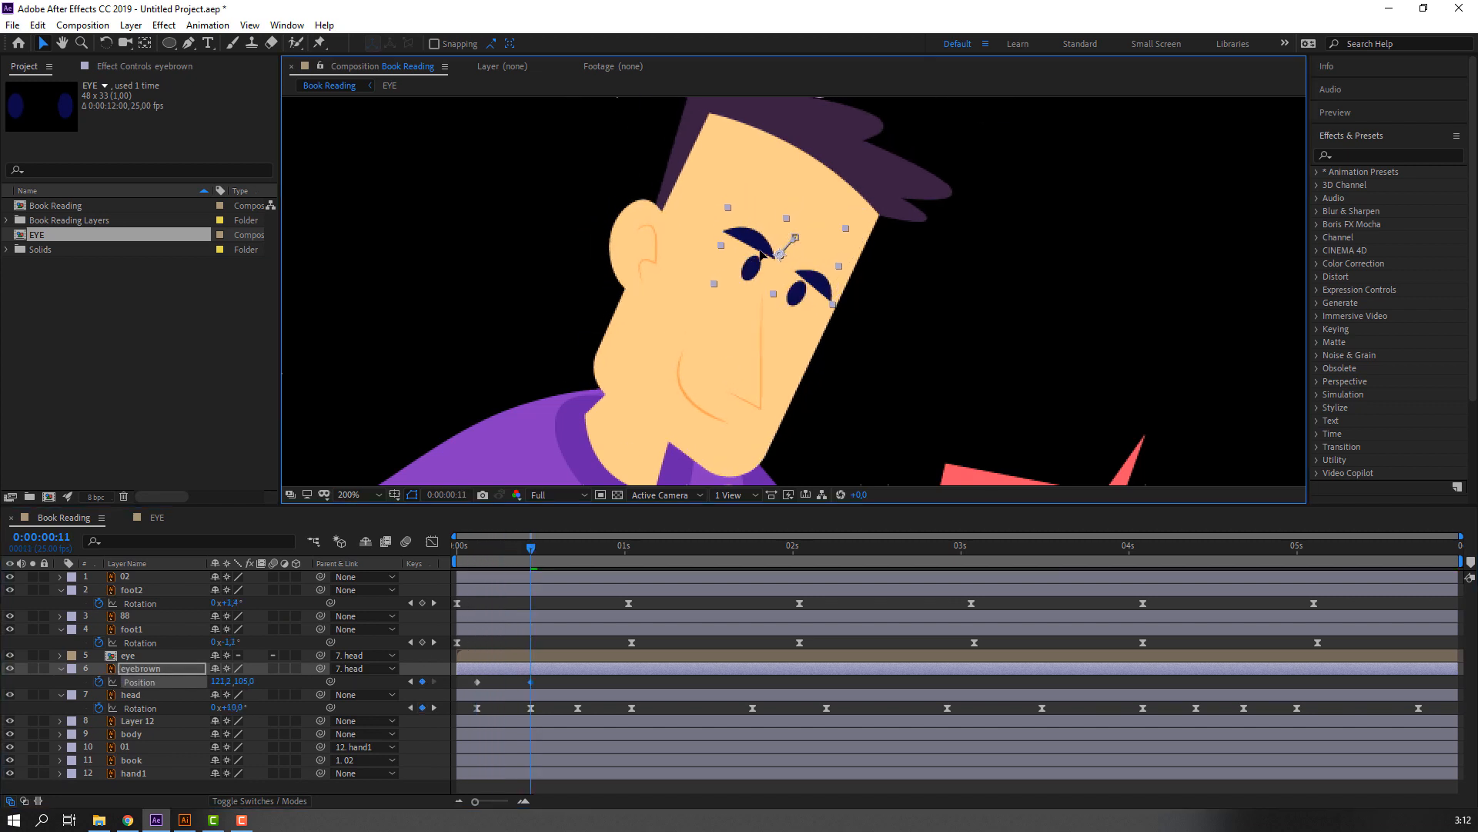
{"action": "left_click_drag", "start_coordinate": [546, 682], "coordinate": [523, 683]}
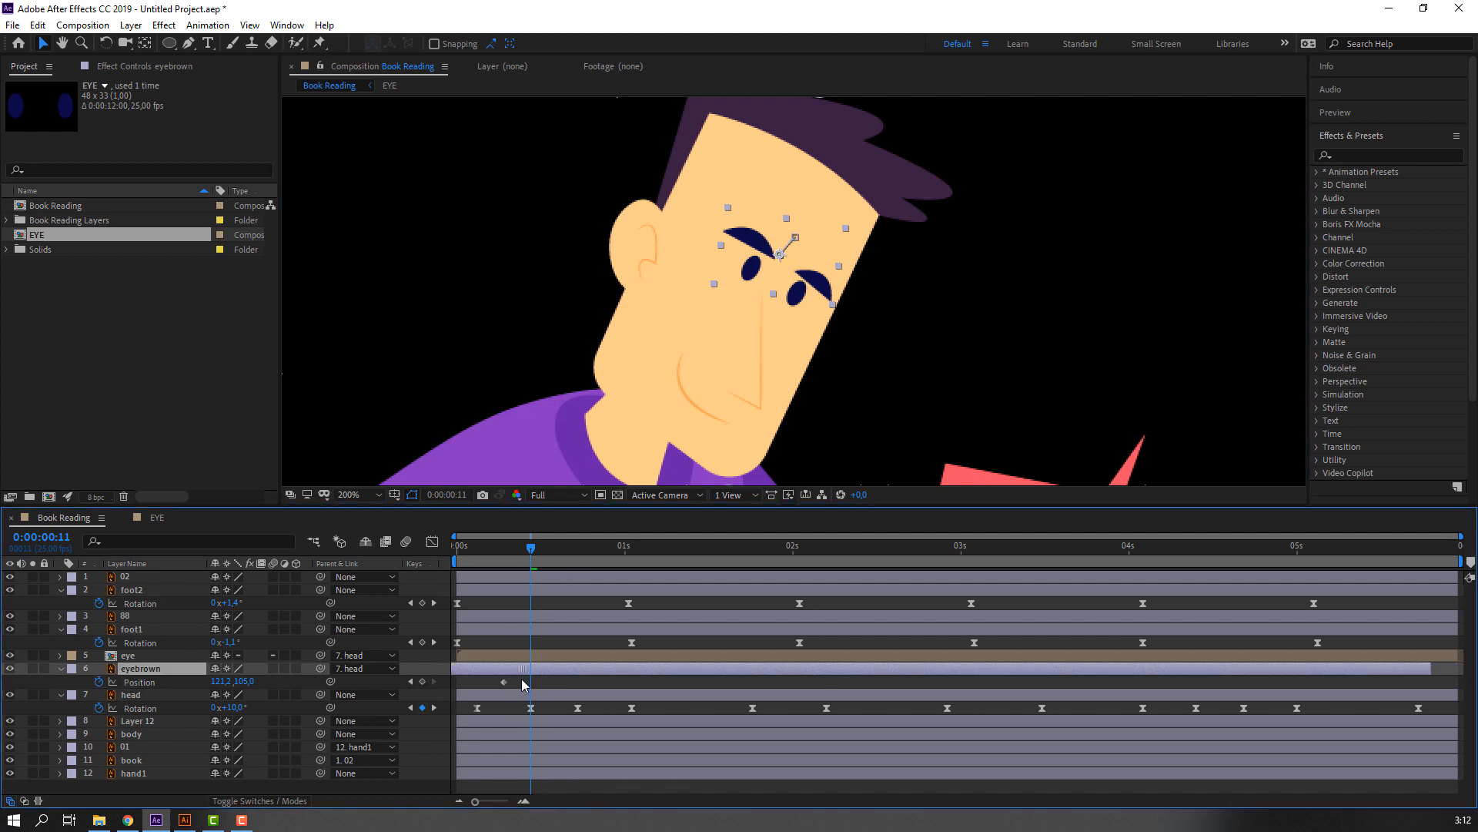
{"action": "key", "text": "ctrl+z"}
{"action": "left_click_drag", "start_coordinate": [519, 548], "coordinate": [446, 553]}
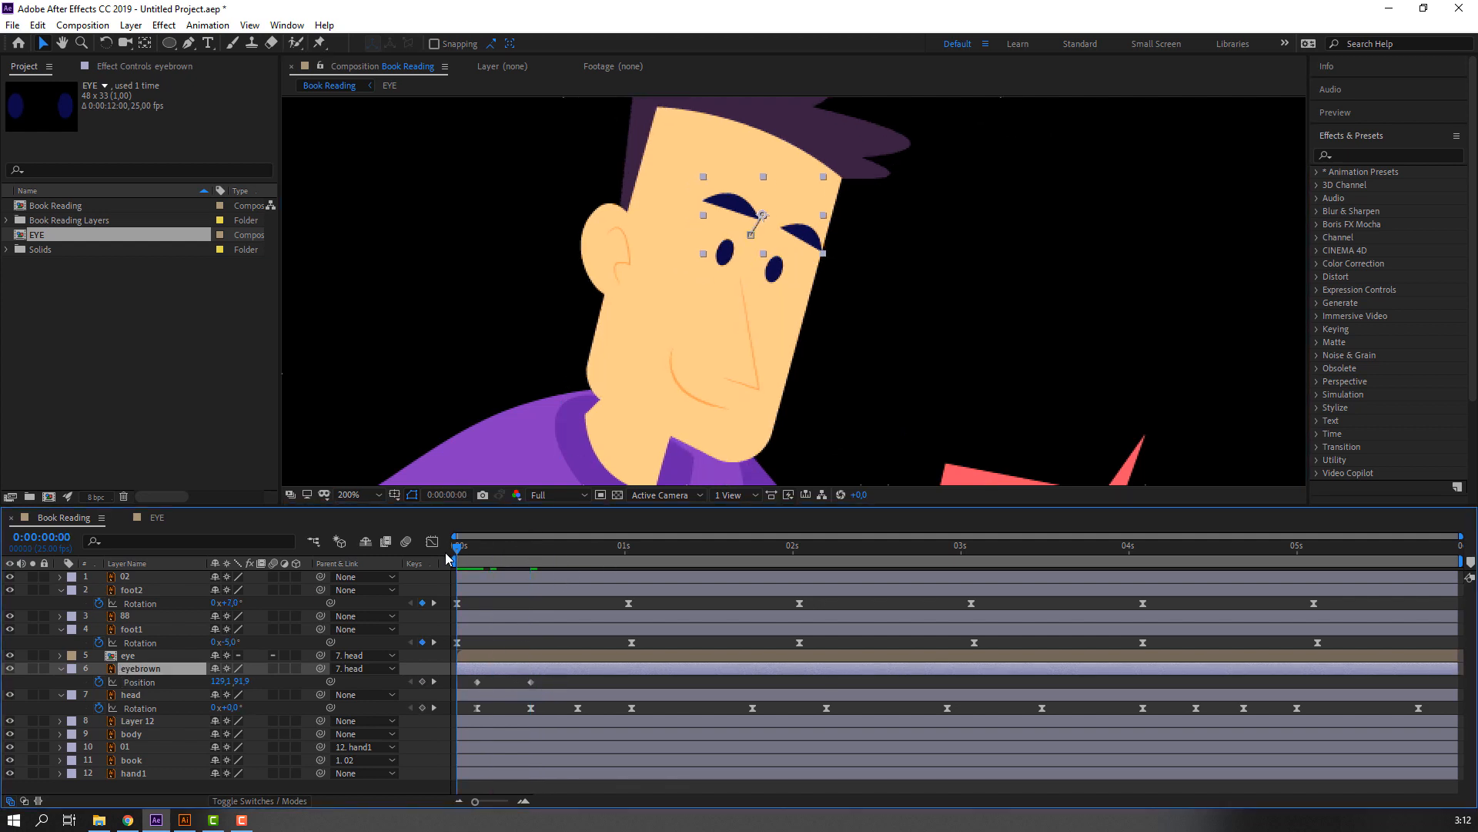
{"action": "key", "text": "space"}
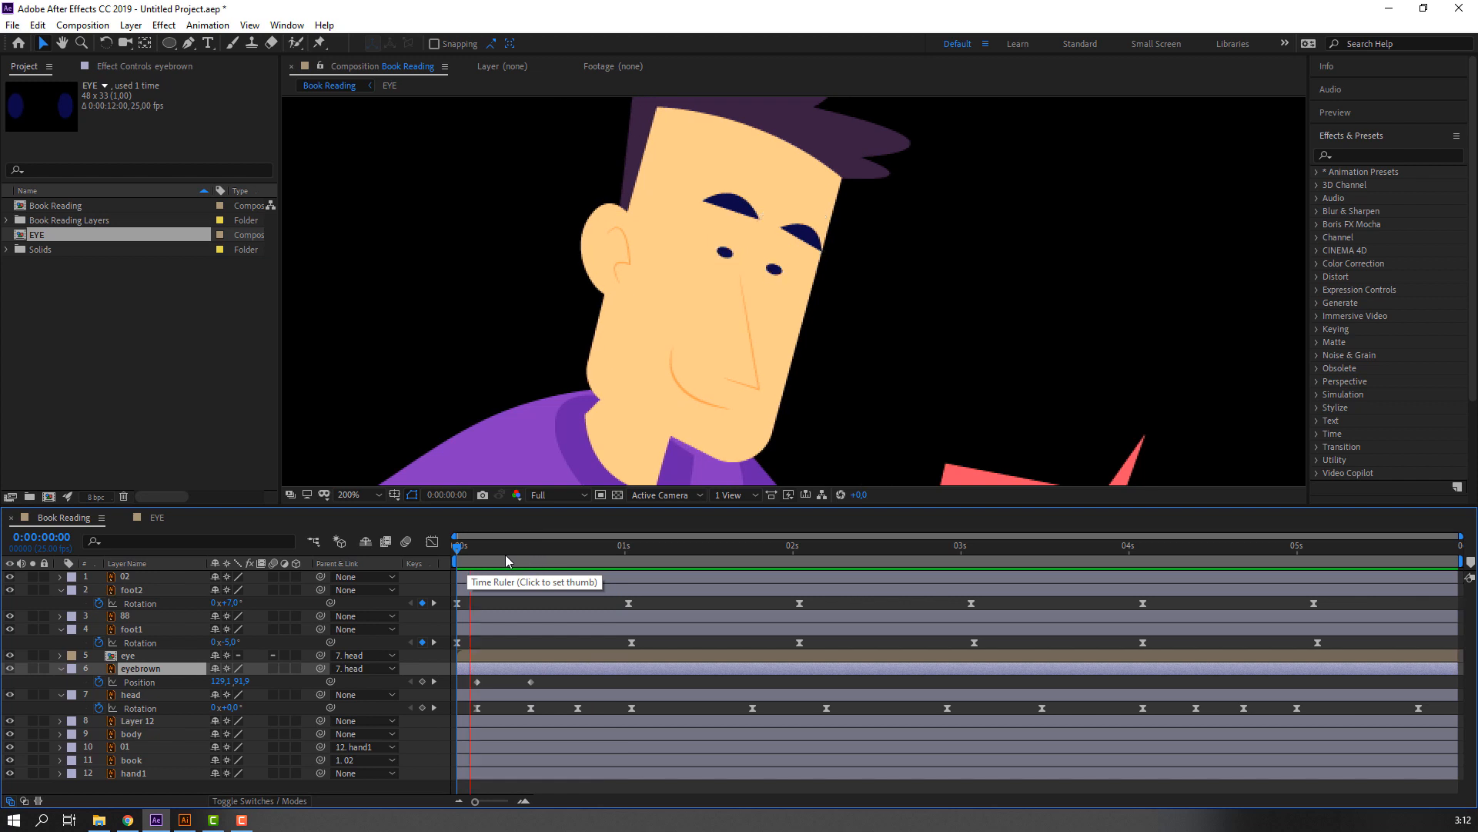
Fine-tune the lowered eyebrows at 0:00:00:11 to a Position of about 125.1, 106.8.
{"action": "key", "text": "space"}
{"action": "left_click_drag", "start_coordinate": [506, 554], "coordinate": [537, 556]}
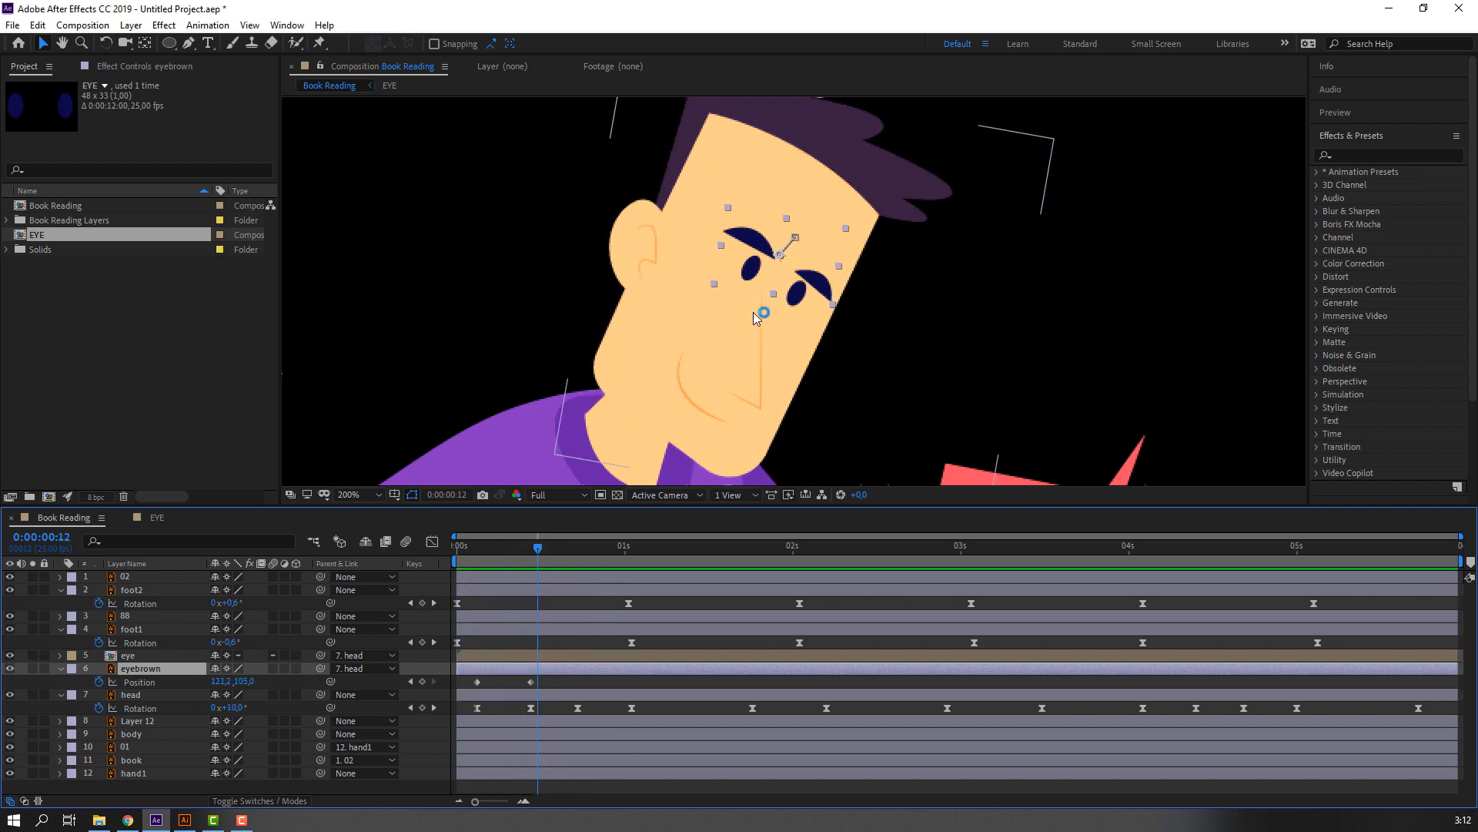
{"action": "key", "text": "Page_Up"}
{"action": "key", "text": "period"}
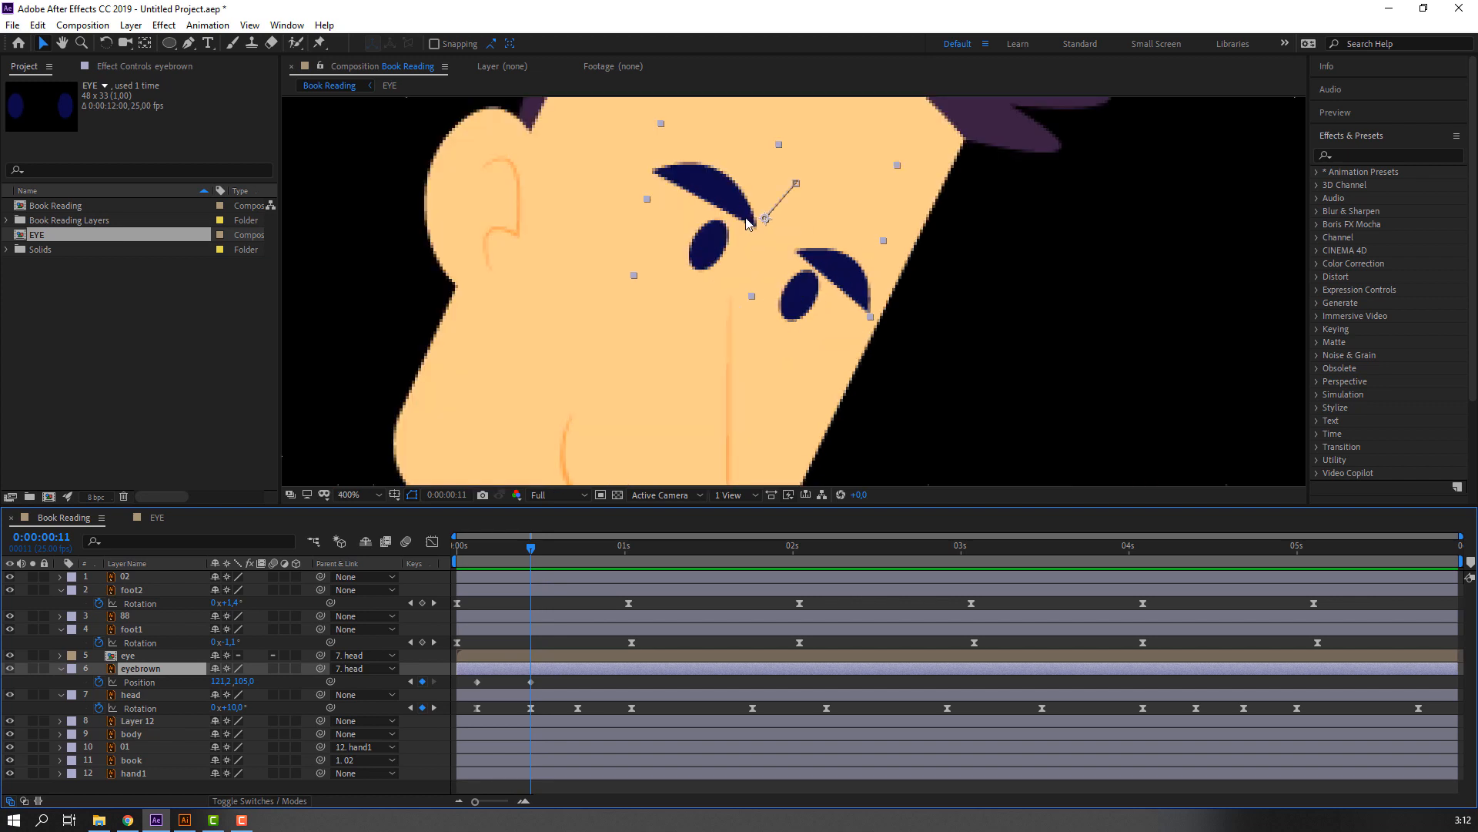
{"action": "left_click_drag", "start_coordinate": [747, 224], "coordinate": [760, 228]}
{"action": "key", "text": "comma"}
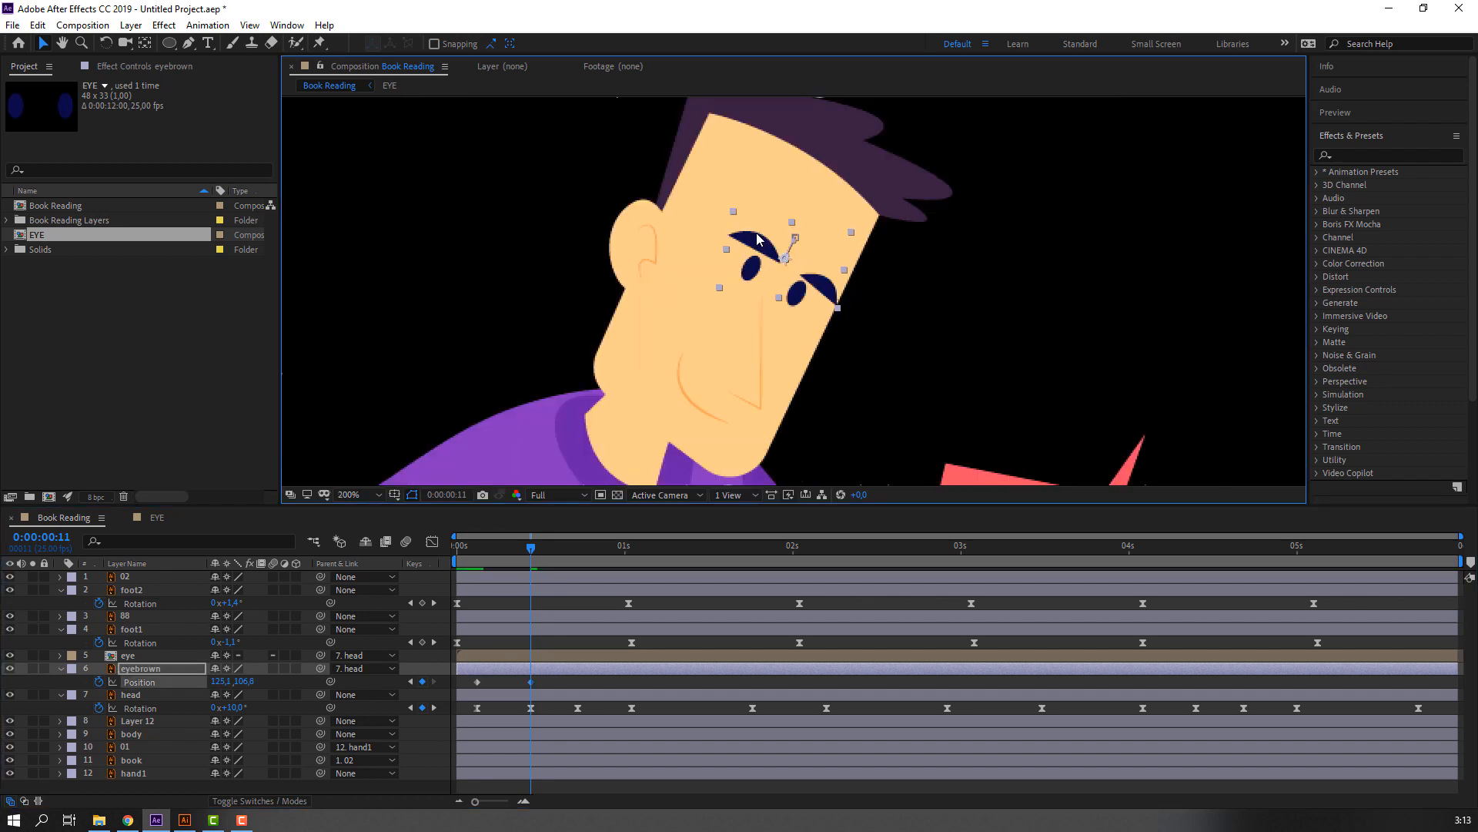
Hold the eyebrows' Position at the head's third Rotation keyframe, raise them at 0:00:01:01 to a vertical Position of about 98, and preview.
{"action": "key", "text": "space"}
{"action": "left_click_drag", "start_coordinate": [562, 553], "coordinate": [631, 545]}
{"action": "left_click", "coordinate": [422, 681]}
{"action": "left_click_drag", "start_coordinate": [747, 243], "coordinate": [749, 230]}
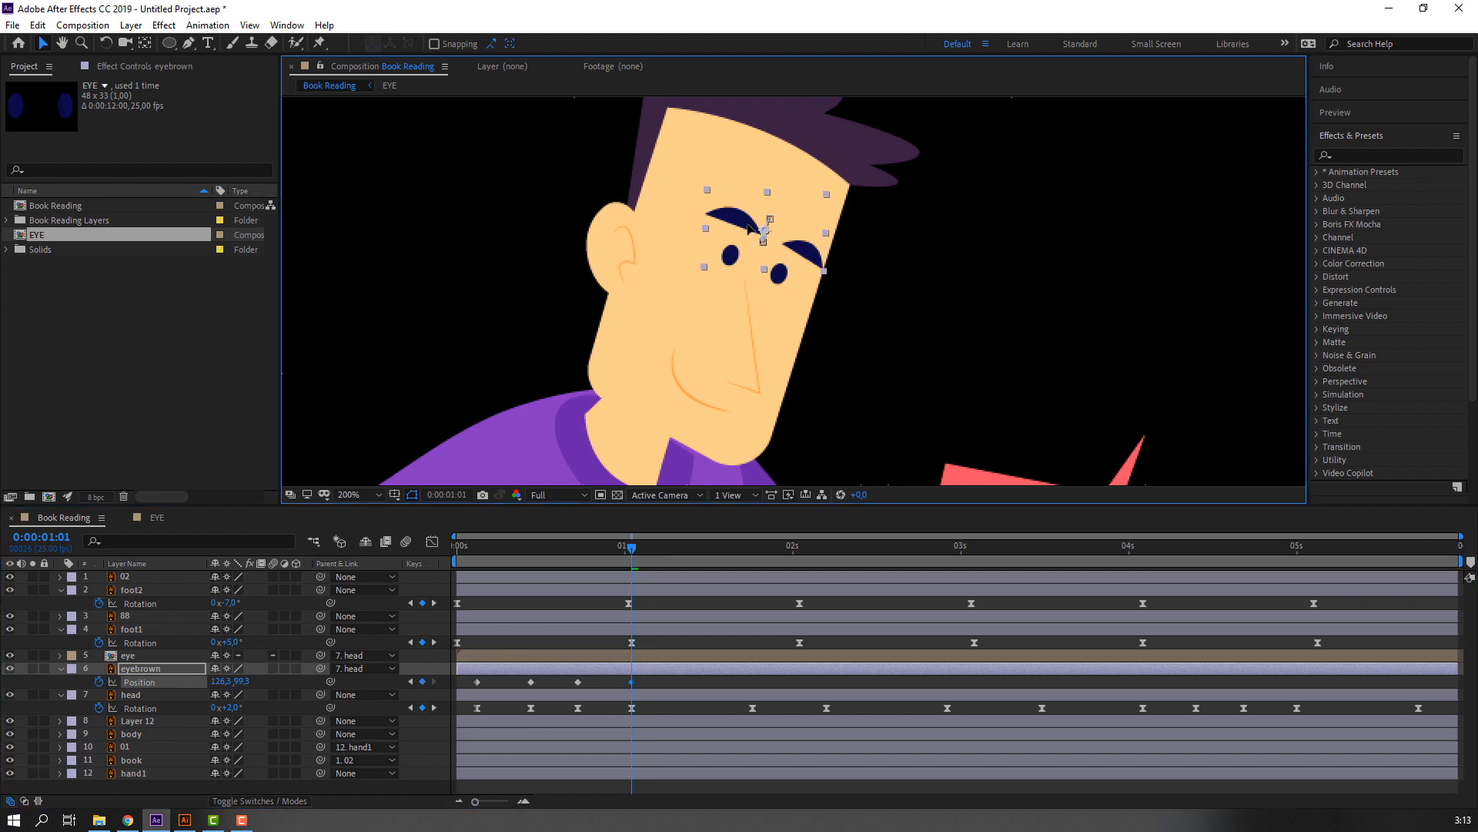
{"action": "key", "text": "space"}
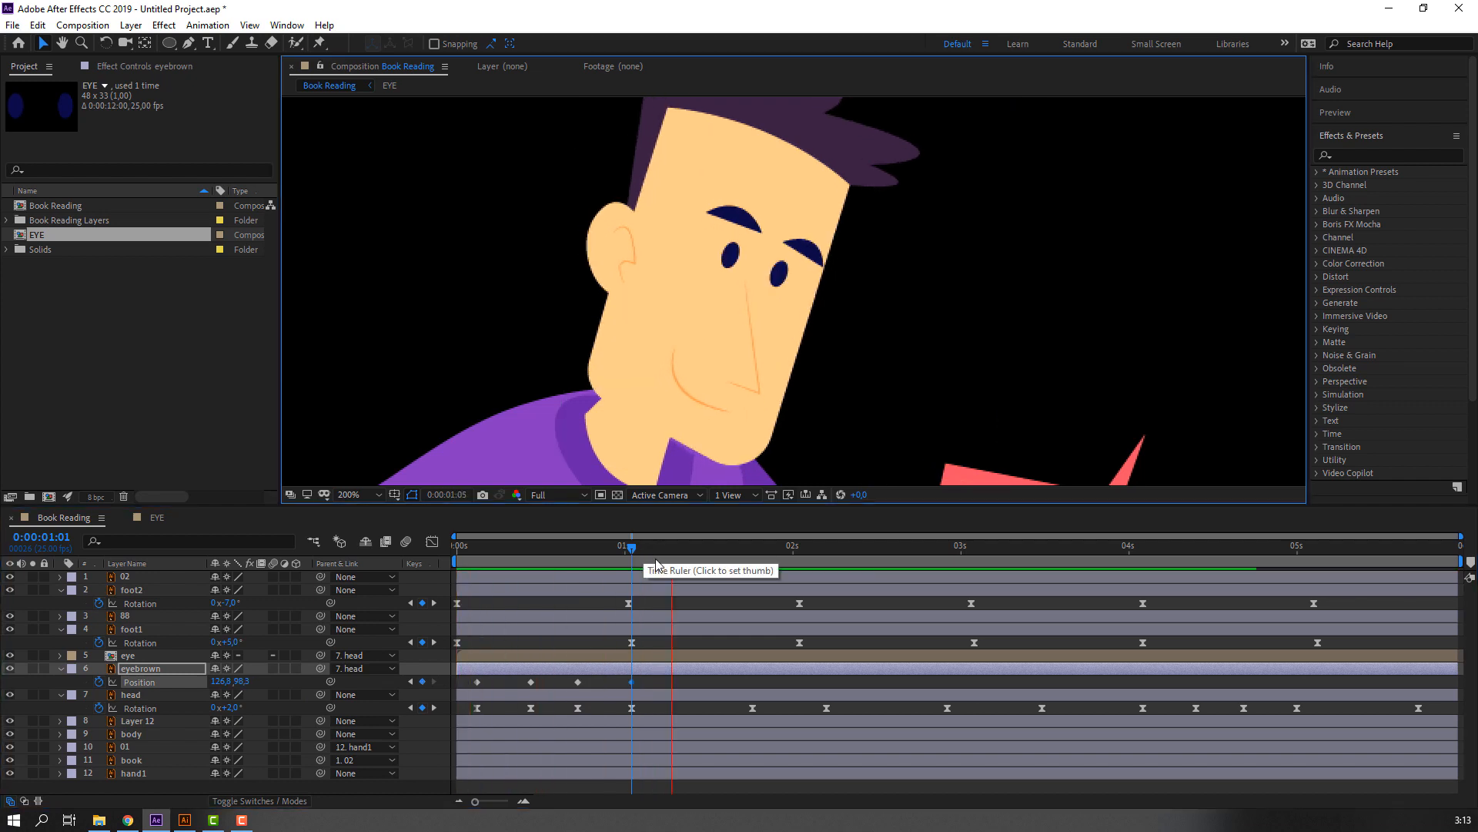
{"action": "key", "text": "space"}
Hold the eyebrows' Position at 0:00:01:19, paste the 0:00:00:11 keyframe at 0:00:02:05, adjust it to about 126.4, 103.2, and preview.
{"action": "left_click_drag", "start_coordinate": [650, 550], "coordinate": [750, 556]}
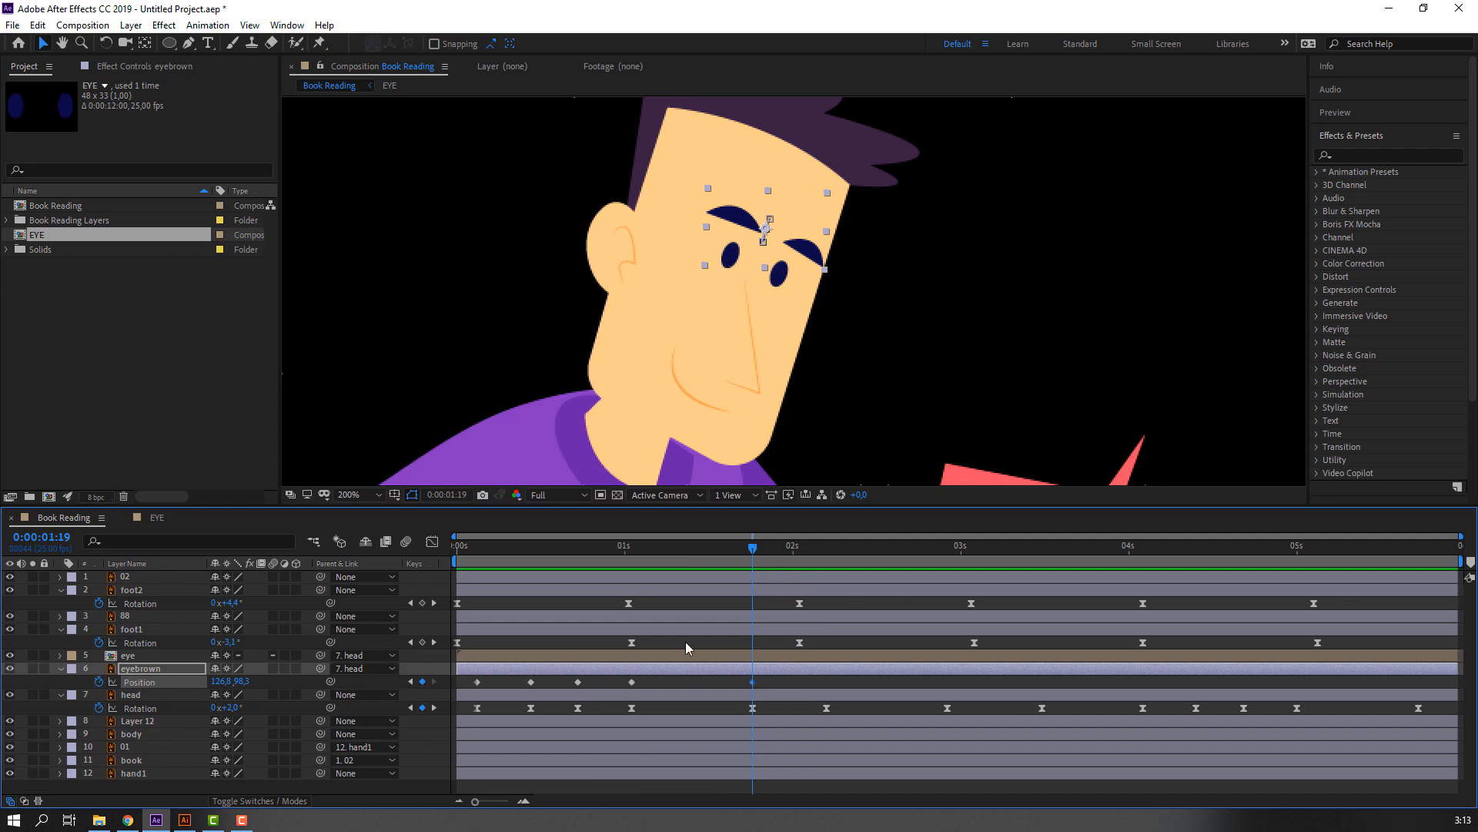
{"action": "left_click_drag", "start_coordinate": [760, 551], "coordinate": [832, 557]}
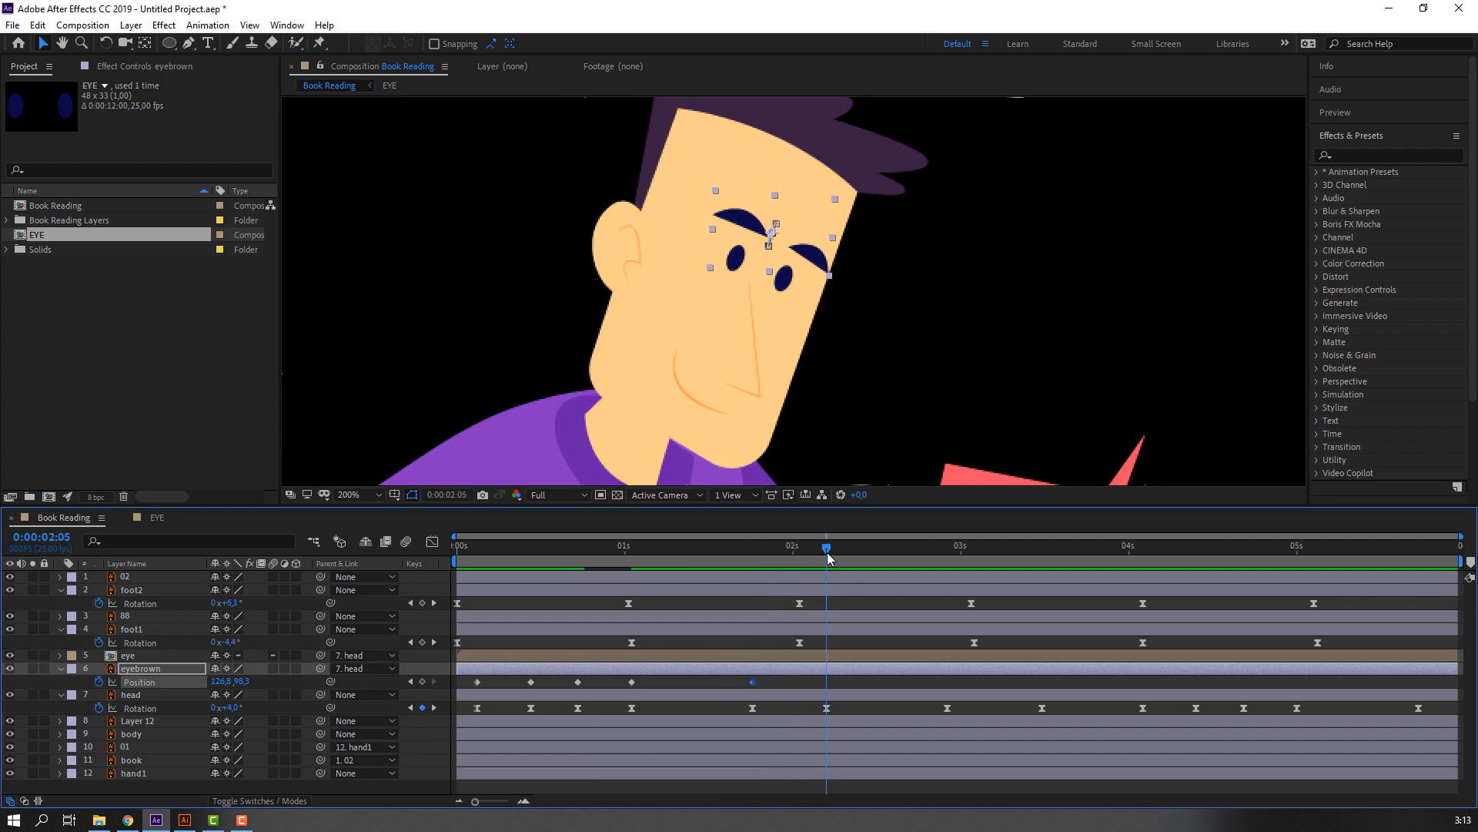
{"action": "left_click", "coordinate": [530, 682]}
{"action": "key", "text": "ctrl+c"}
{"action": "key", "text": "ctrl+v"}
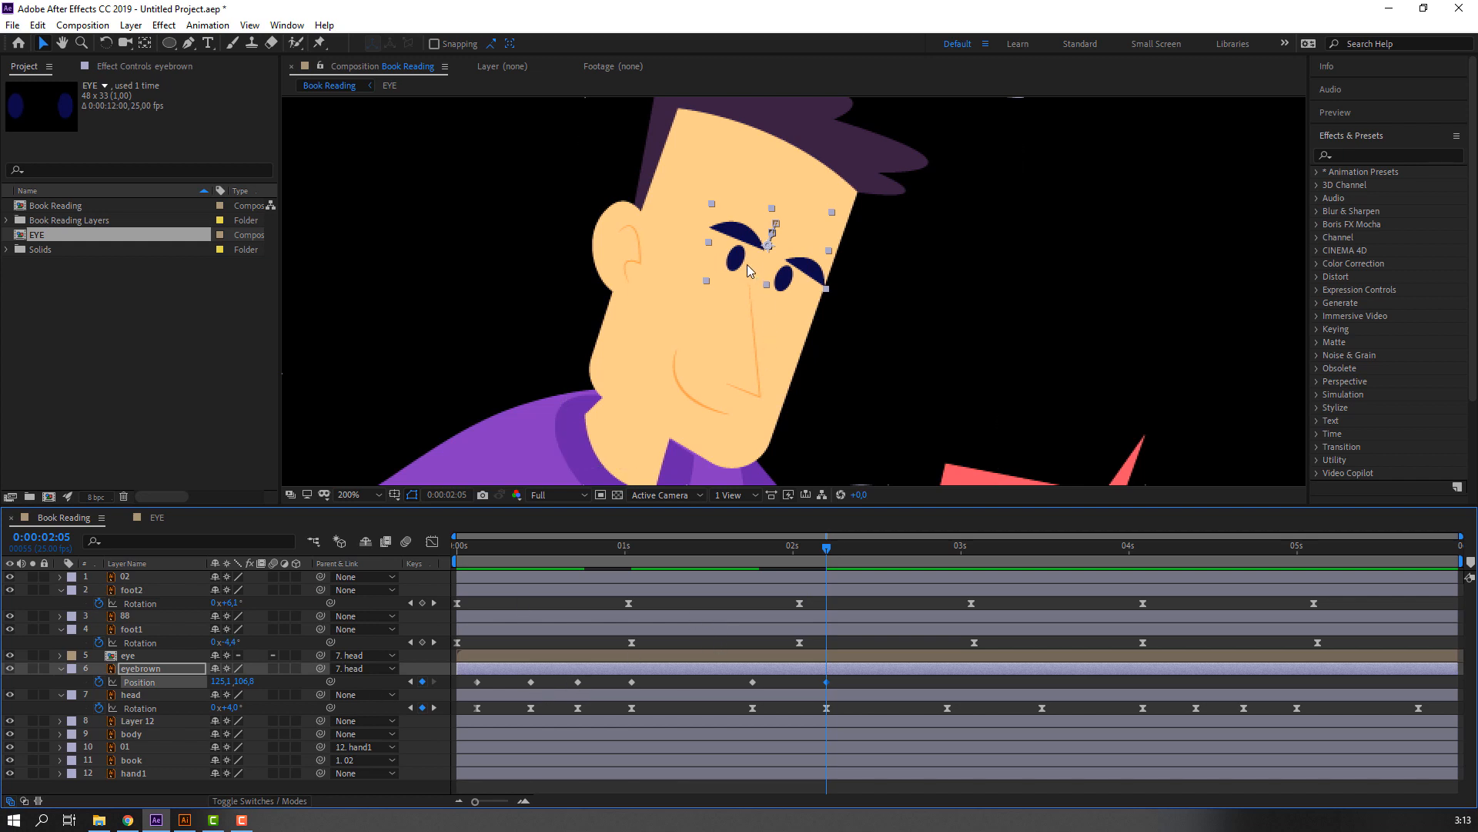
{"action": "left_click_drag", "start_coordinate": [748, 242], "coordinate": [749, 235]}
{"action": "key", "text": "space"}
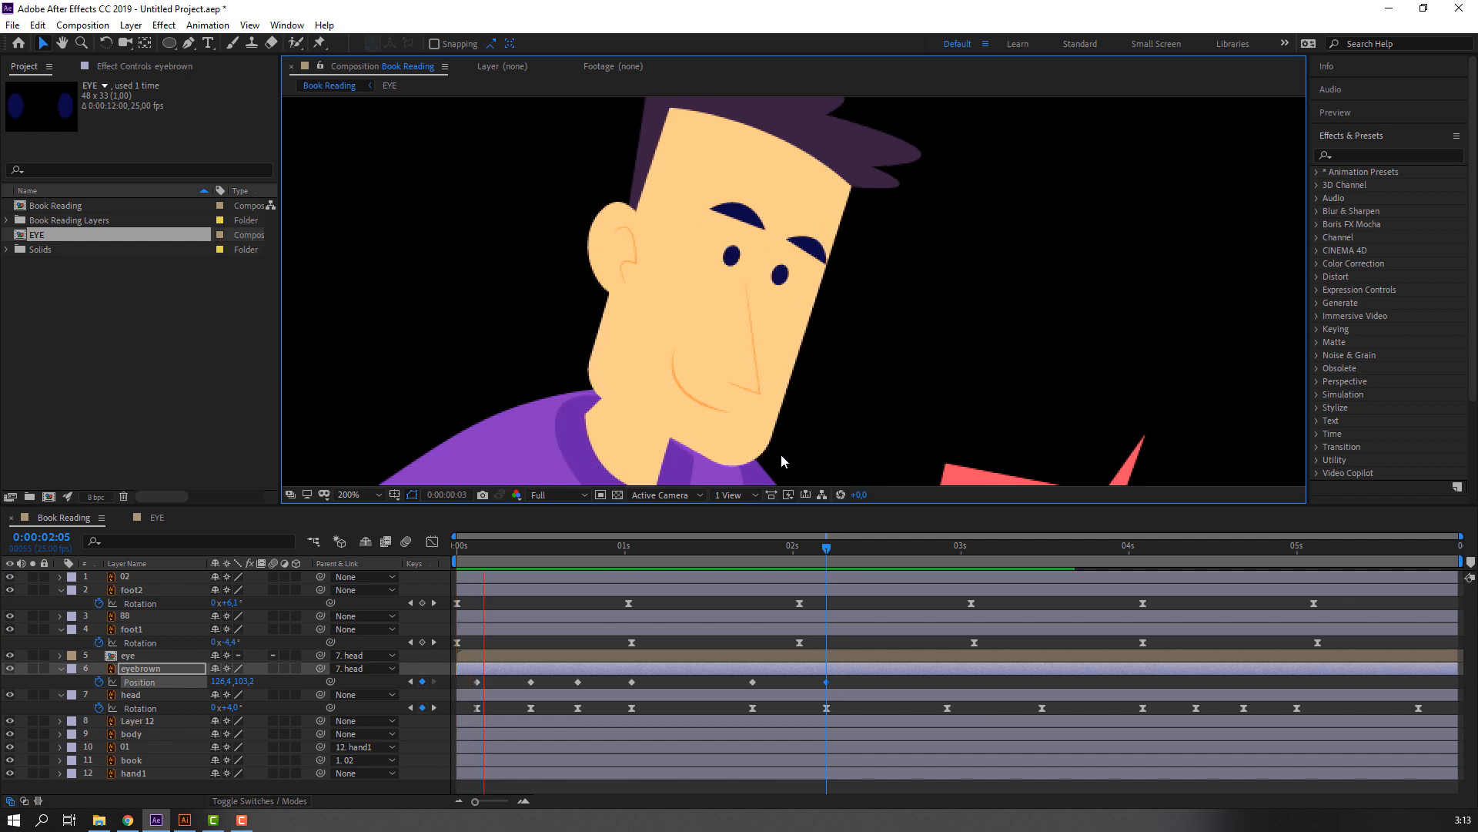
{"action": "key", "text": "space"}
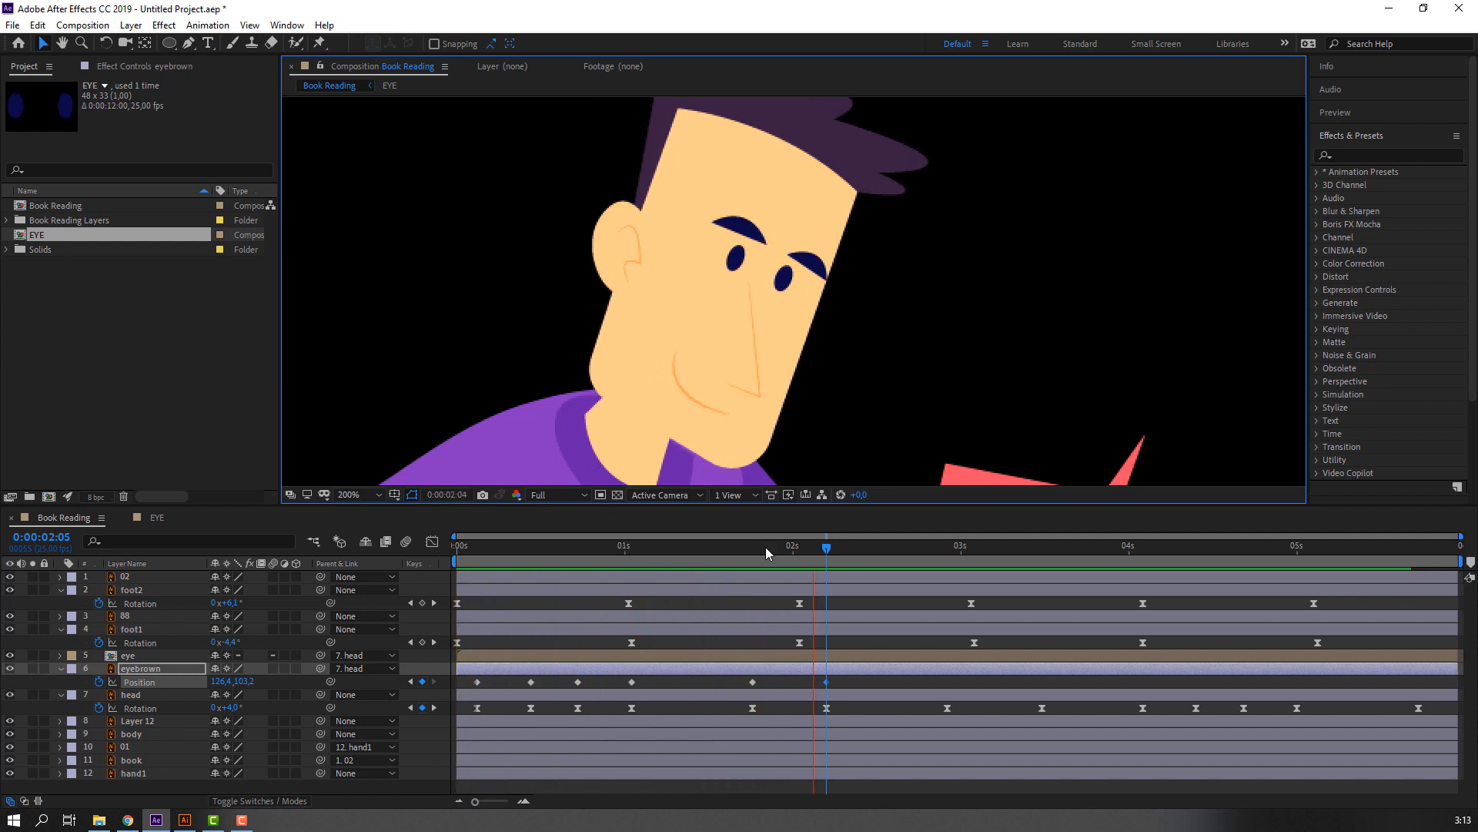
Hold the eyebrows' Position at the head's next Rotation keyframe and raise them slightly at 0:00:03:12, to a vertical Position of about 101.2.
{"action": "left_click_drag", "start_coordinate": [820, 550], "coordinate": [1042, 552]}
{"action": "left_click", "coordinate": [422, 681]}
{"action": "key", "text": "Up"}
{"action": "key", "text": "Up"}
{"action": "key", "text": "Up"}
{"action": "key", "text": "Up"}
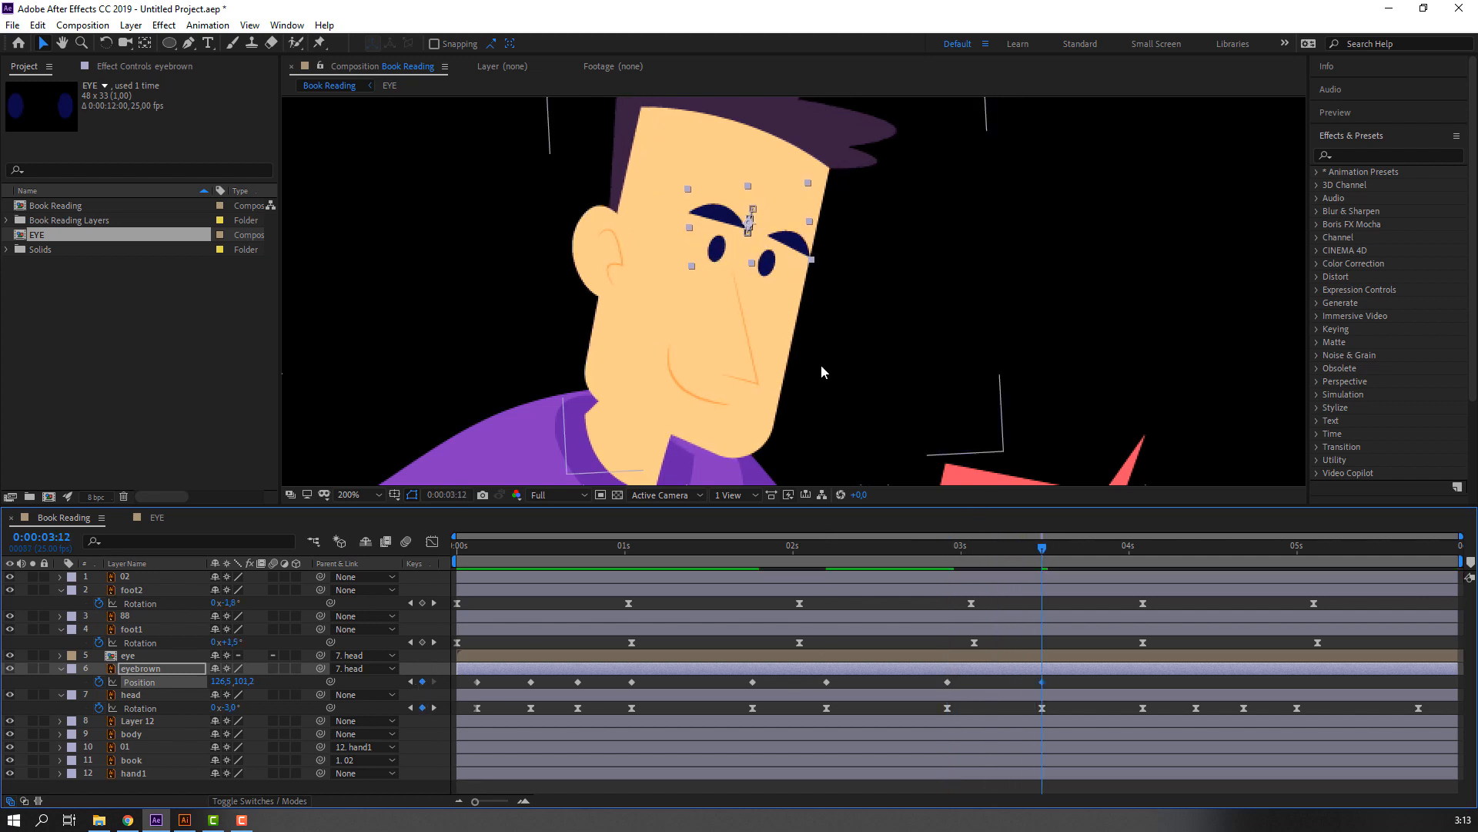
Keyframe the eyebrows' Position at the head's next Rotation keyframe, lower them at 0:00:04:10 to about 122.4, 104.0, and hold that at 0:00:04:17.
{"action": "left_click_drag", "start_coordinate": [918, 553], "coordinate": [1206, 555]}
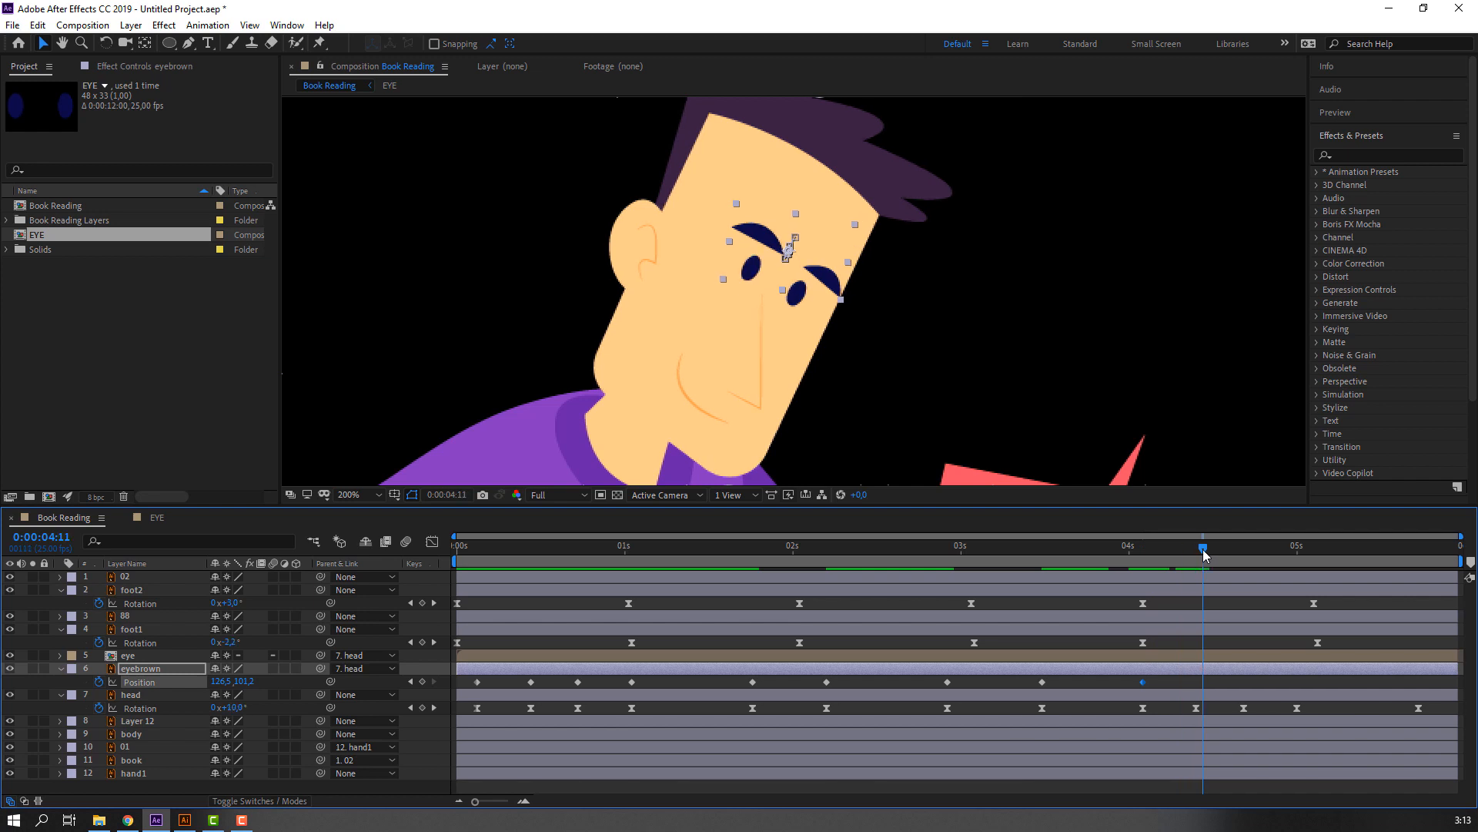
{"action": "left_click_drag", "start_coordinate": [821, 282], "coordinate": [814, 285]}
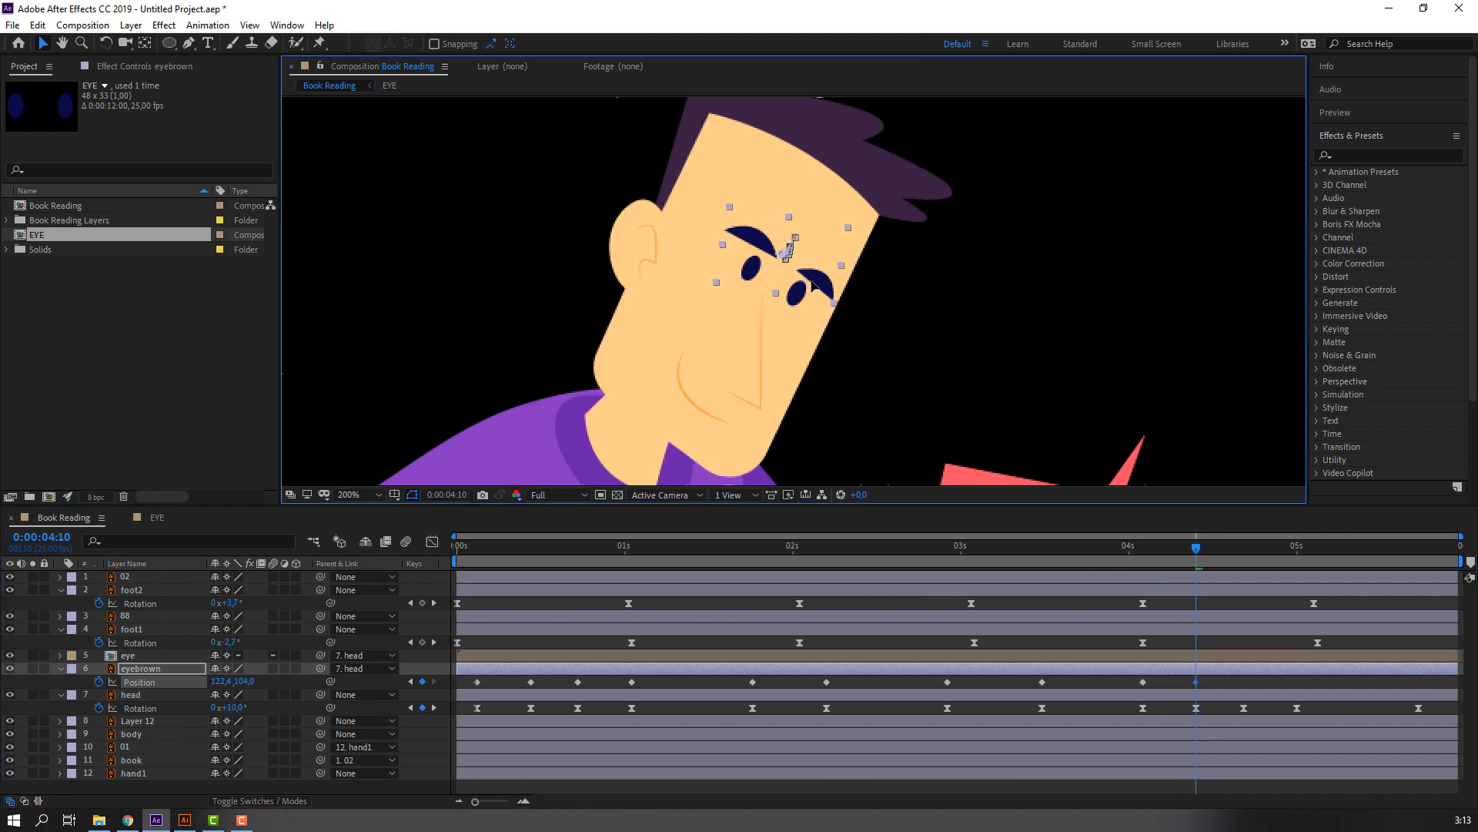
{"action": "left_click_drag", "start_coordinate": [1196, 548], "coordinate": [1300, 554]}
{"action": "left_click_drag", "start_coordinate": [1203, 549], "coordinate": [1229, 556]}
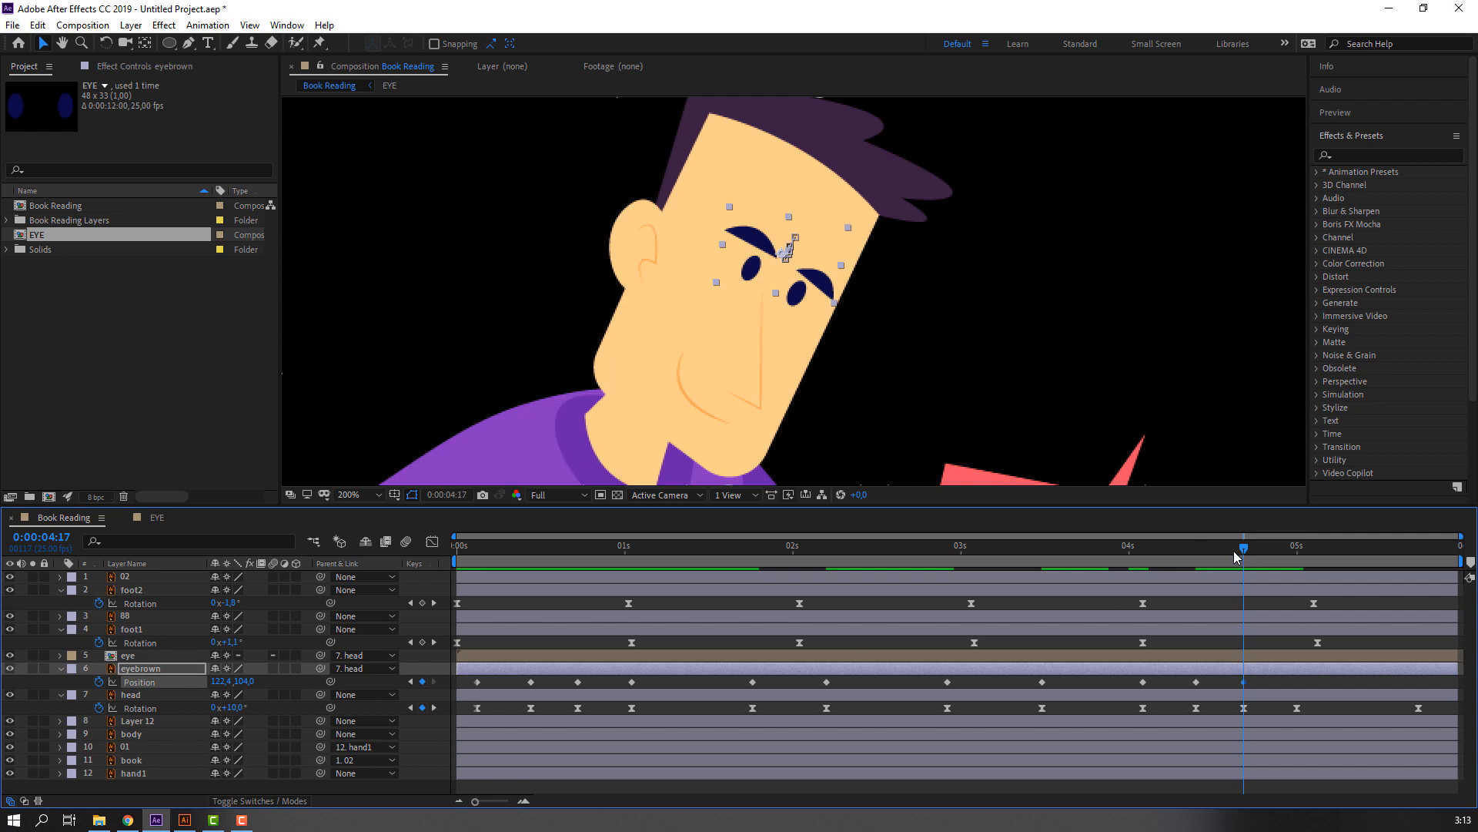
Raise the eyebrows at 0:00:05:00 to a Position of about 121.9, 89.0.
{"action": "left_click_drag", "start_coordinate": [1233, 552], "coordinate": [1297, 551]}
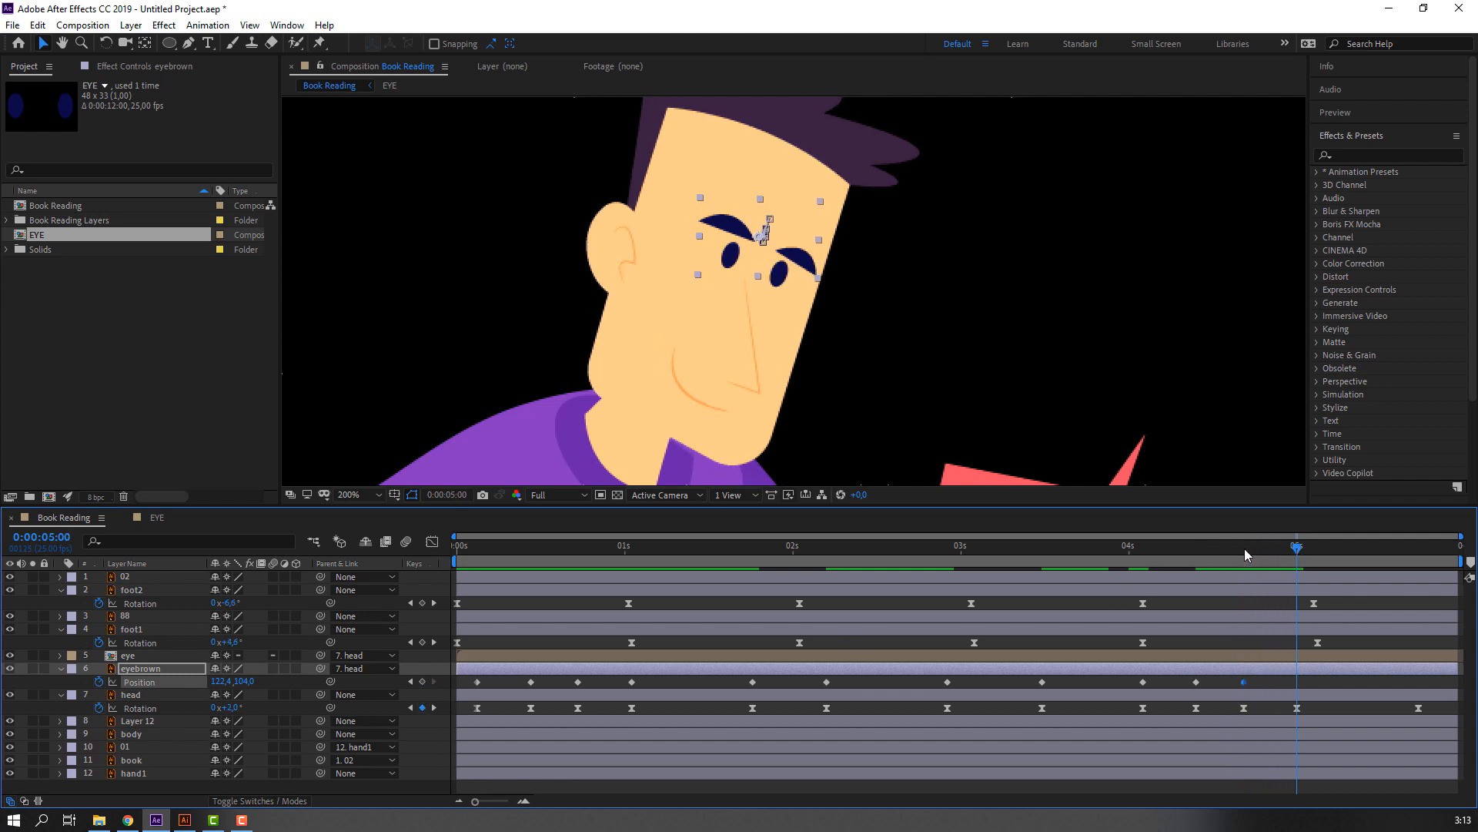
{"action": "key", "text": "shift+Up"}
{"action": "key", "text": "shift+Up"}
{"action": "key", "text": "shift+Up"}
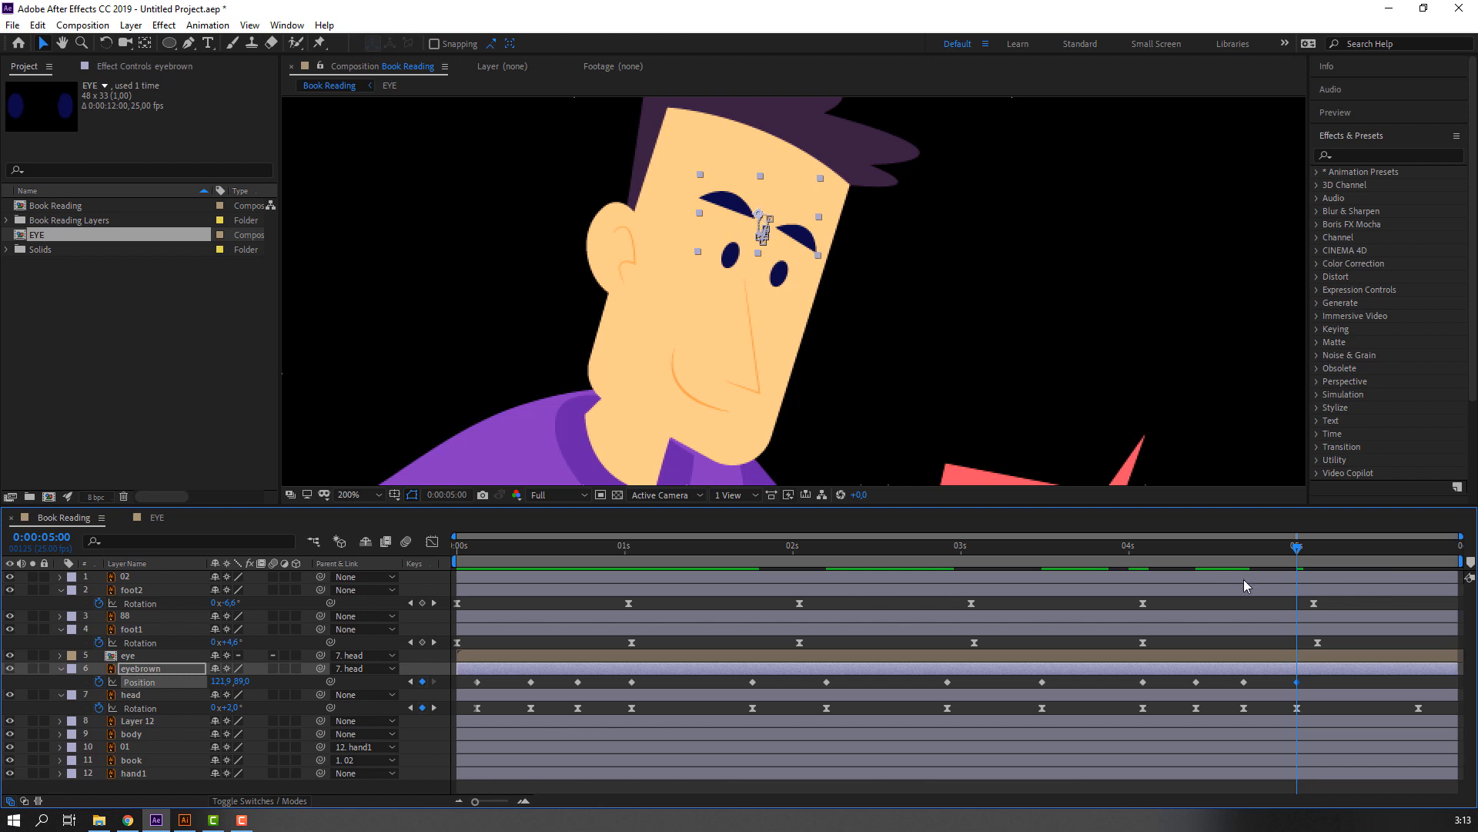
Apply Easy Ease to all of the eyebrown layer's Position keyframes and preview the whole character's animation.
{"action": "left_click_drag", "start_coordinate": [1203, 554], "coordinate": [1451, 547]}
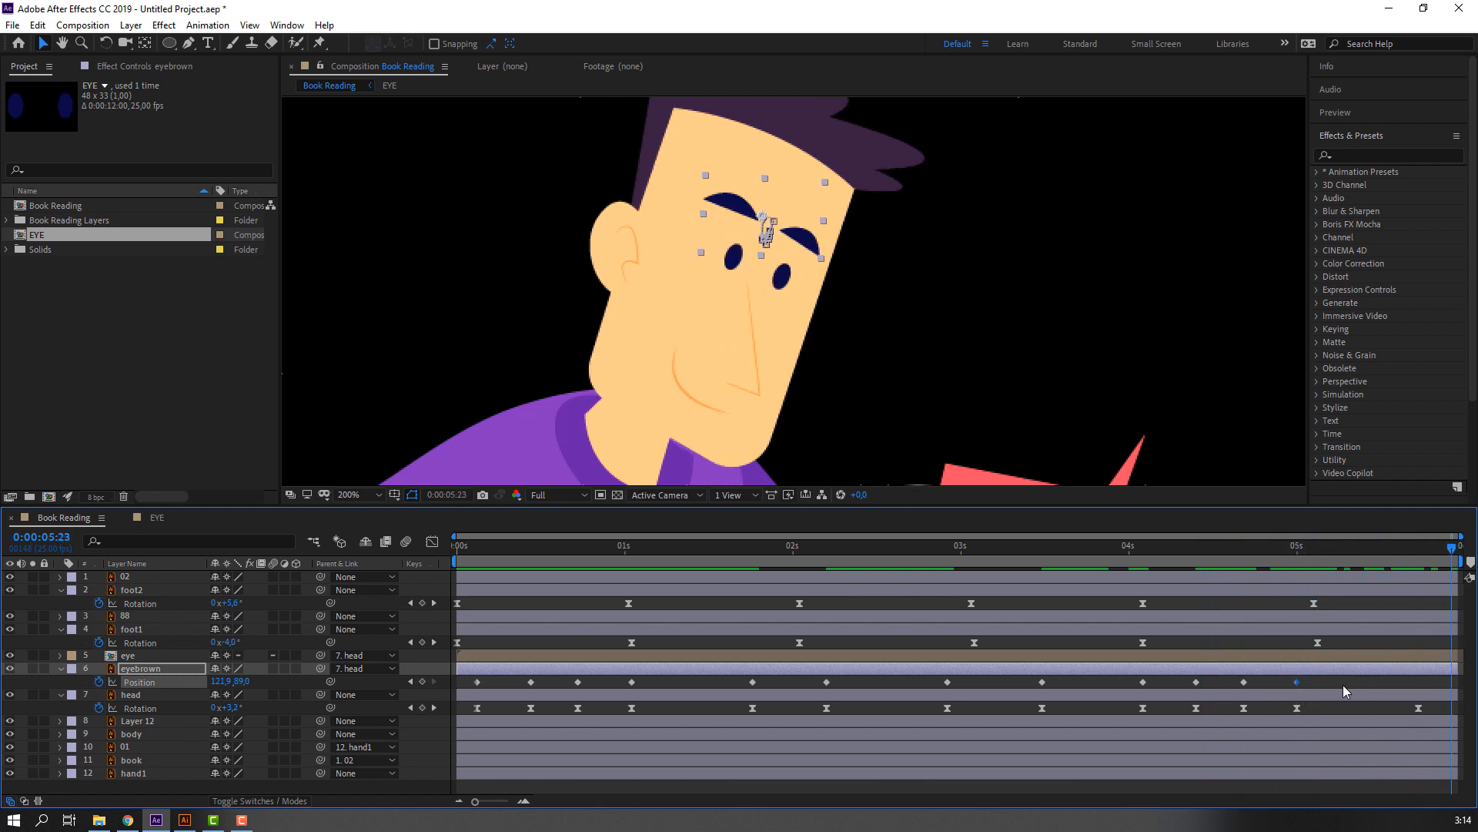
{"action": "left_click_drag", "start_coordinate": [1344, 690], "coordinate": [472, 695]}
{"action": "right_click", "coordinate": [478, 685]}
{"action": "mouse_move", "coordinate": [616, 762]}
{"action": "left_click", "coordinate": [727, 586]}
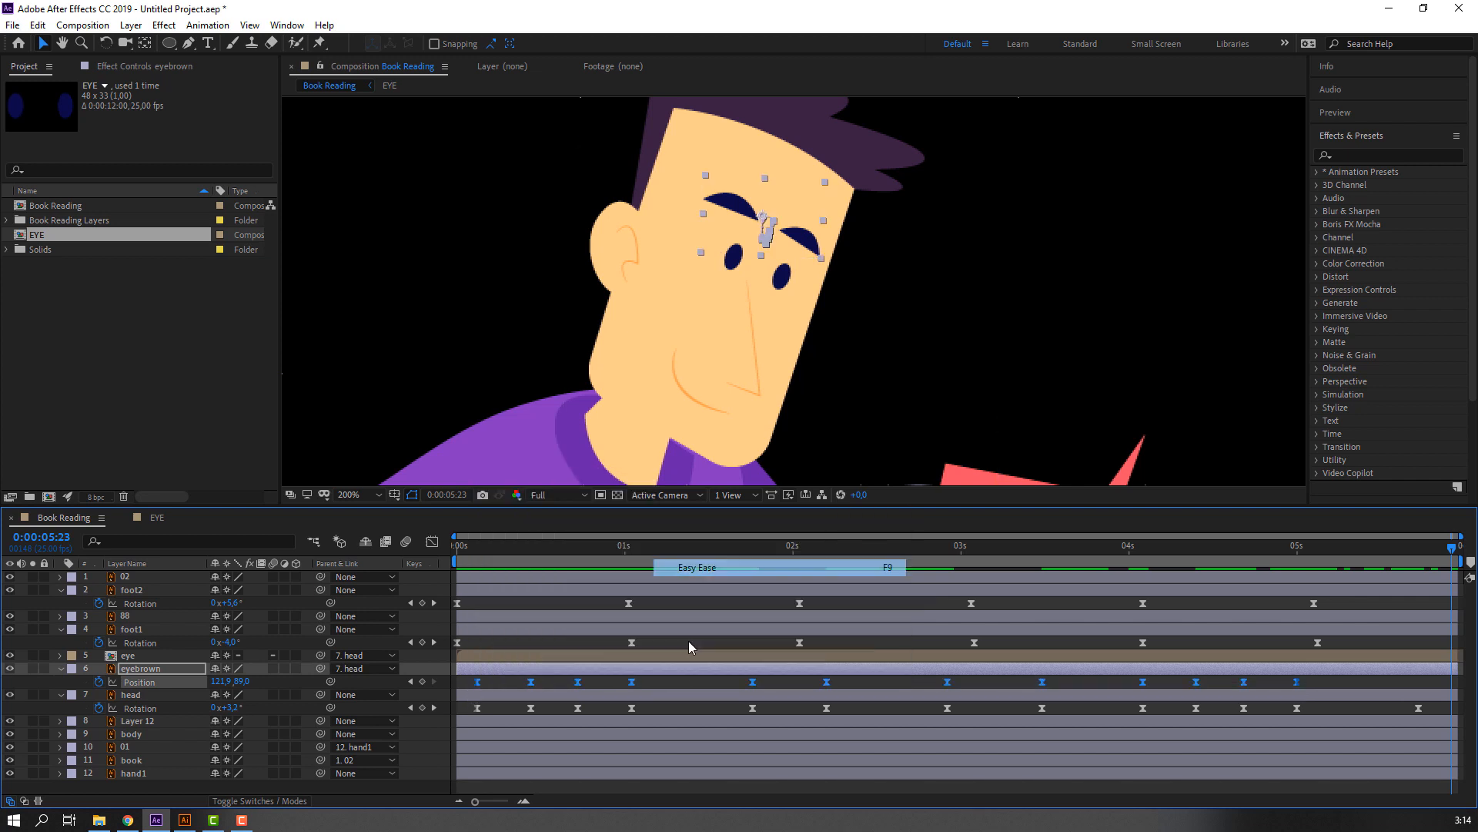
{"action": "left_click", "coordinate": [672, 683]}
{"action": "scroll", "coordinate": [598, 335], "scroll_direction": "down", "scroll_amount": 4}
{"action": "key", "text": "space"}
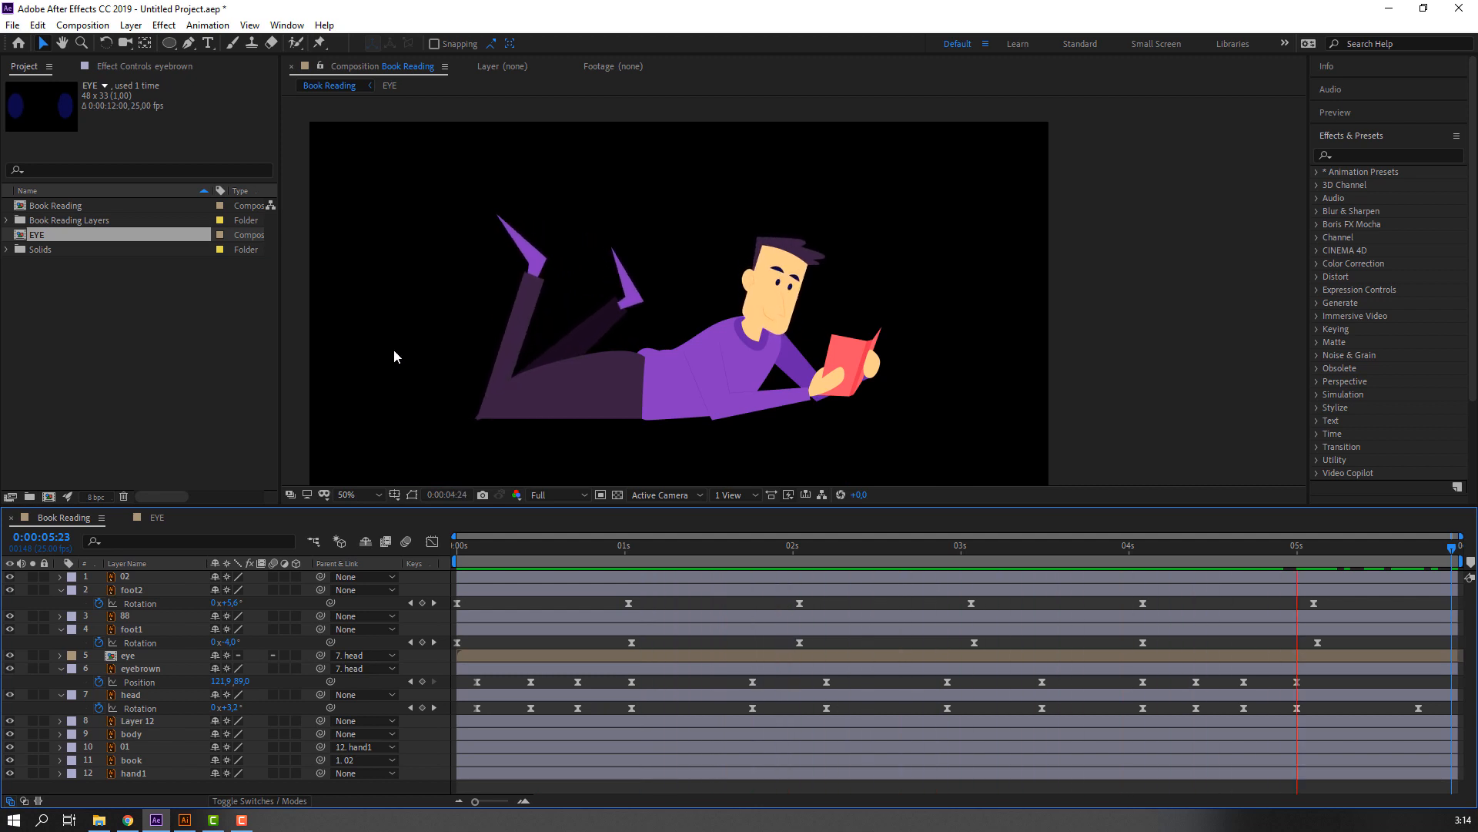
{"action": "left_click_drag", "start_coordinate": [505, 548], "coordinate": [430, 547]}
Select the near hand's layer 02 at the start of the composition and reveal its Rotation property.
{"action": "left_click", "coordinate": [850, 391]}
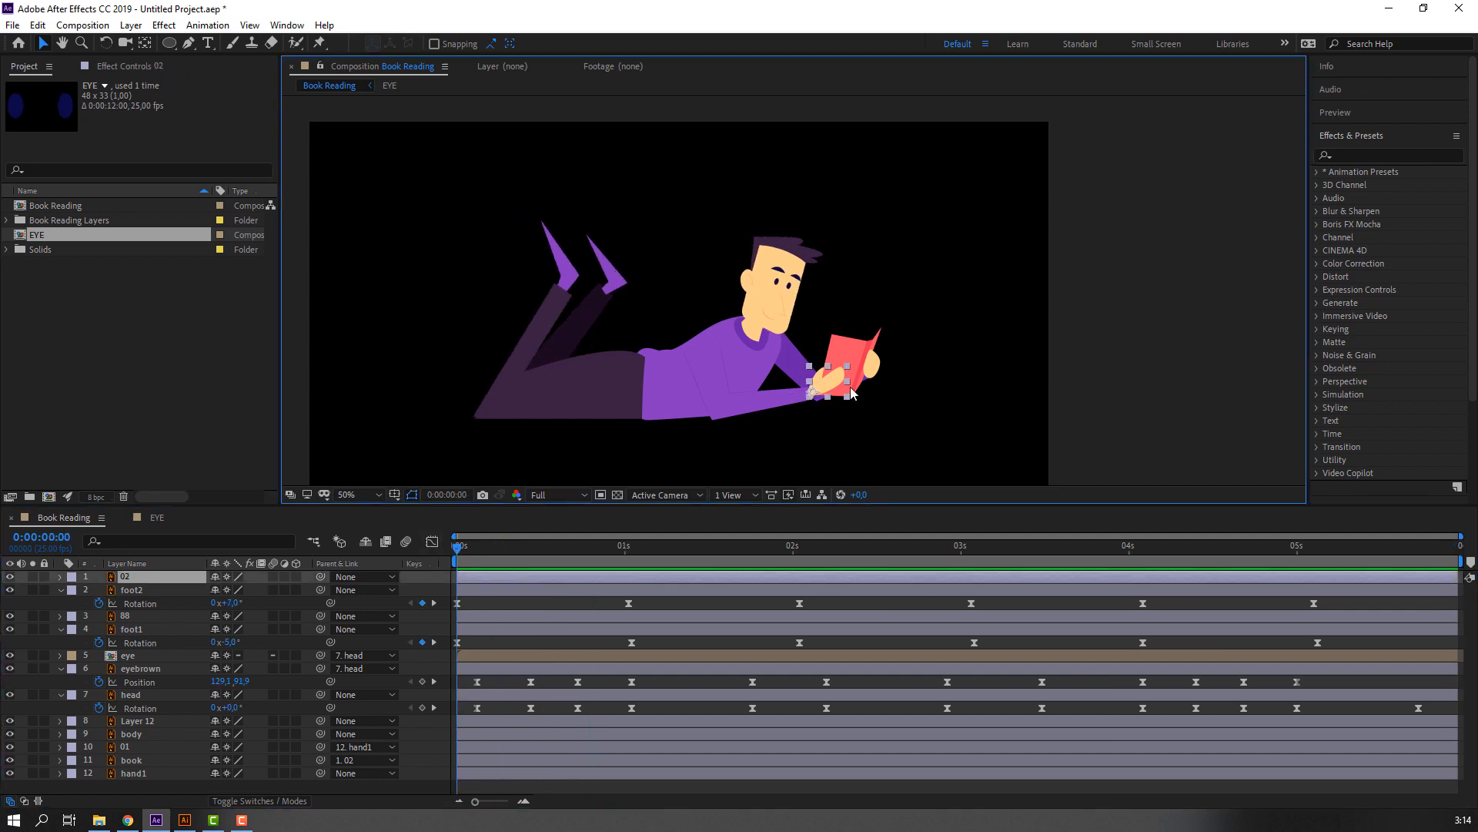
{"action": "scroll", "coordinate": [699, 381], "scroll_direction": "up", "scroll_amount": 3}
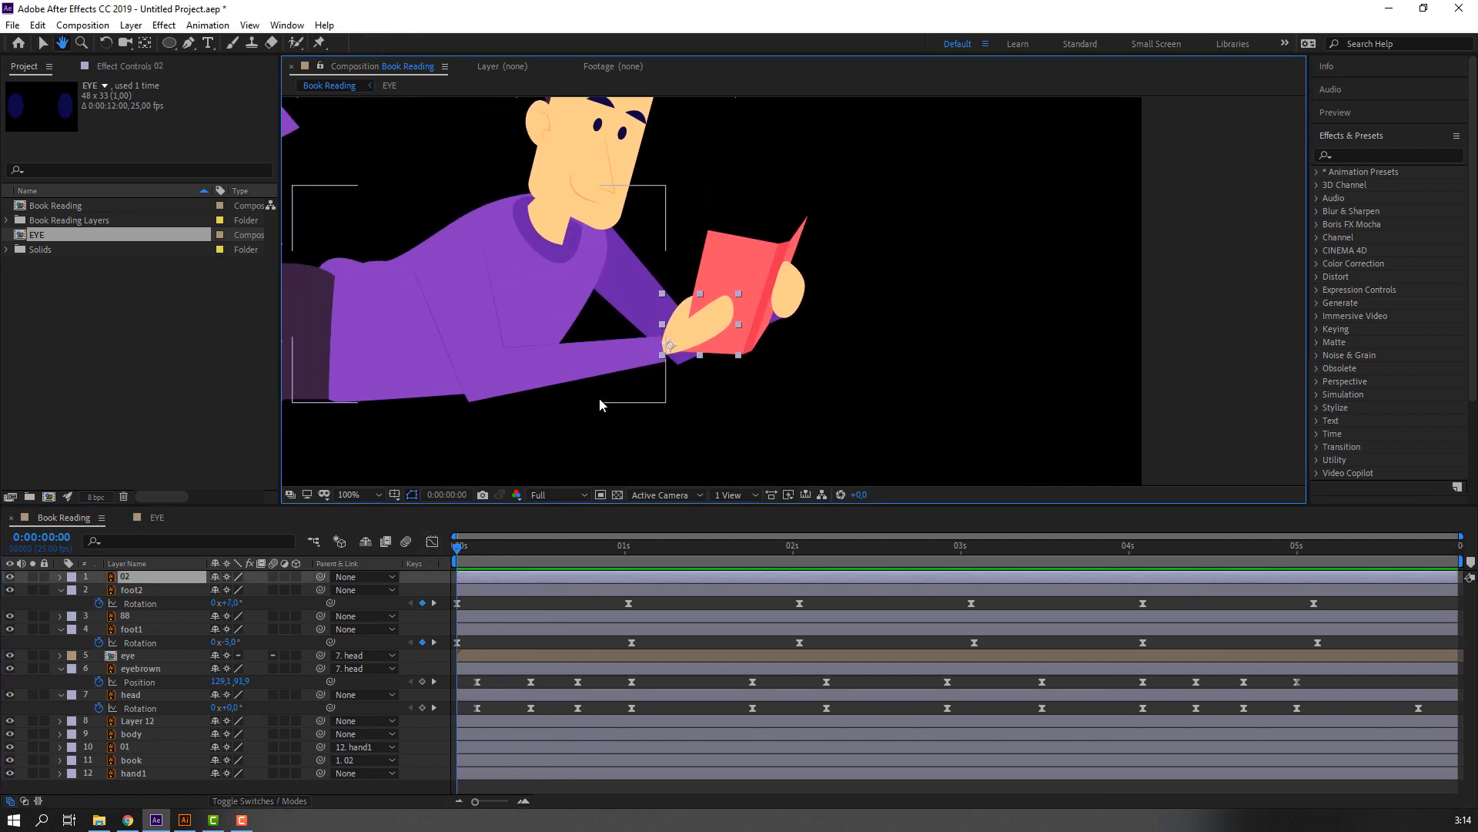
{"action": "key", "text": "r"}
{"action": "mouse_move", "coordinate": [231, 590]}
{"action": "left_mouse_down"}
{"action": "mouse_move", "coordinate": [217, 590]}
{"action": "mouse_move", "coordinate": [229, 590]}
{"action": "left_mouse_up"}
{"action": "left_click_drag", "start_coordinate": [691, 338], "coordinate": [690, 343]}
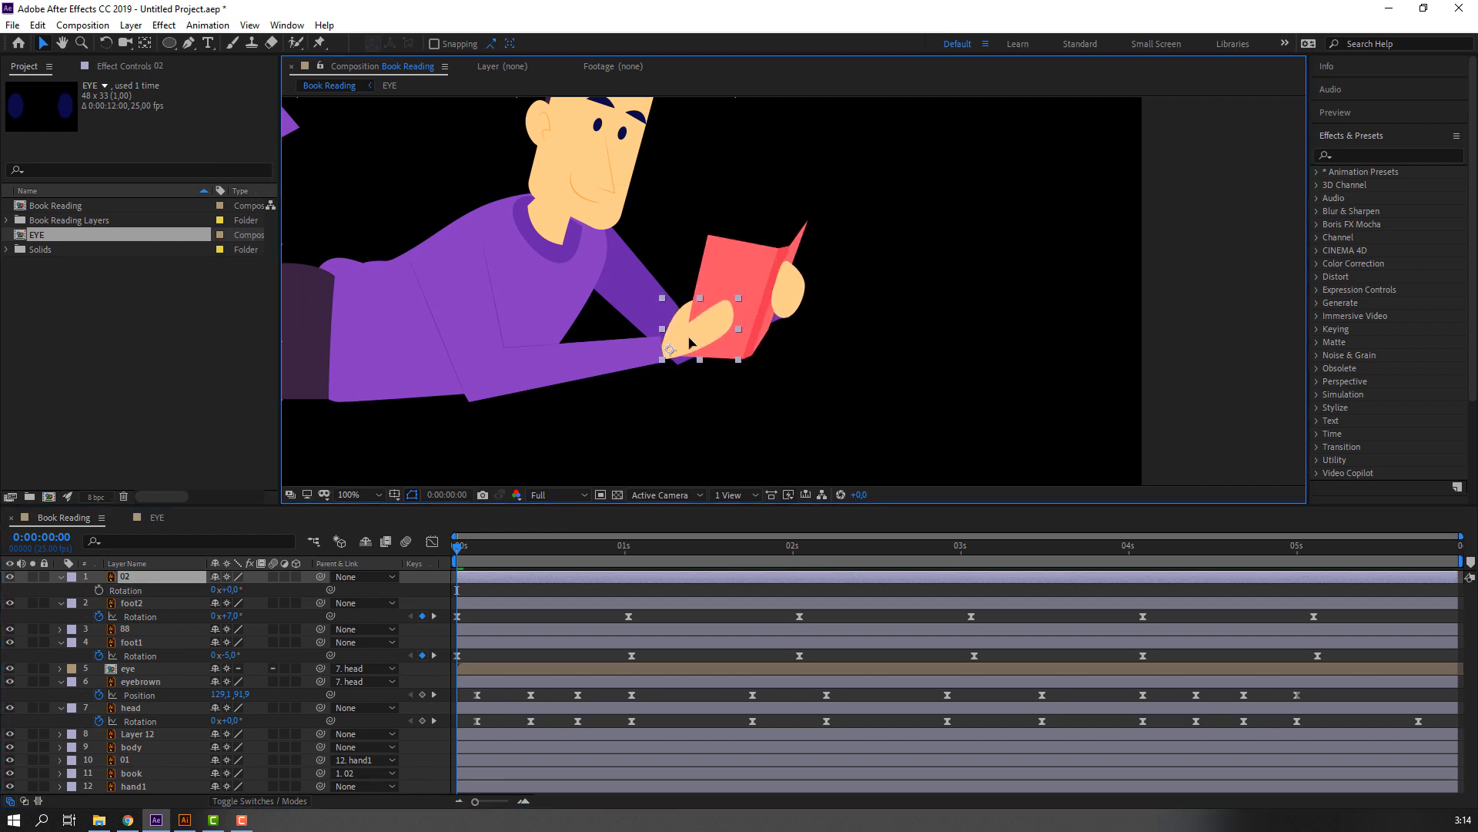
{"action": "key", "text": "ctrl+z"}
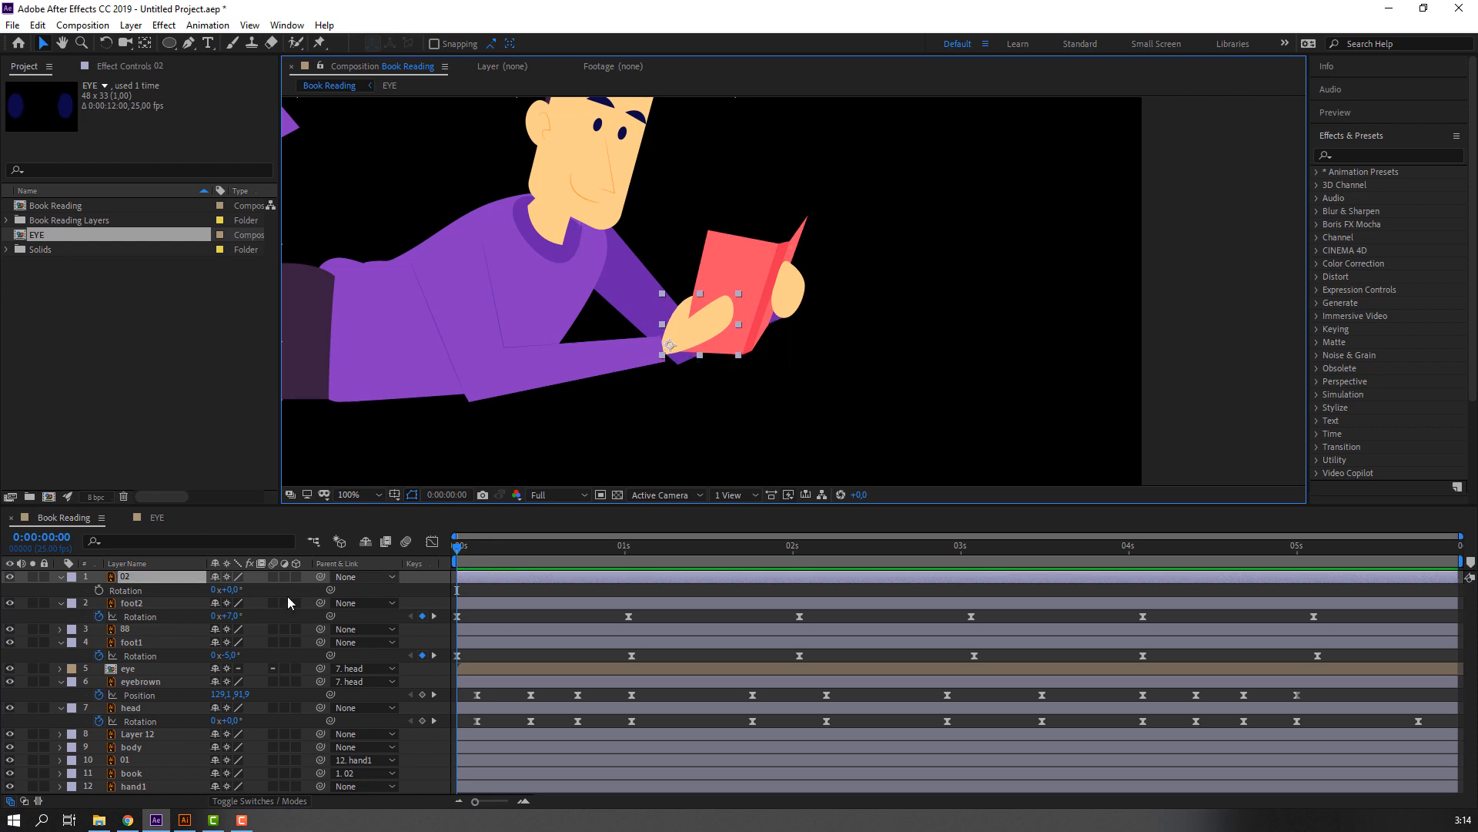
Keyframe layer 02's Rotation at 0° at 0:00:00:03 and 5° at 0:00:00:10, shifting the hand slightly down and left.
{"action": "left_click", "coordinate": [99, 591]}
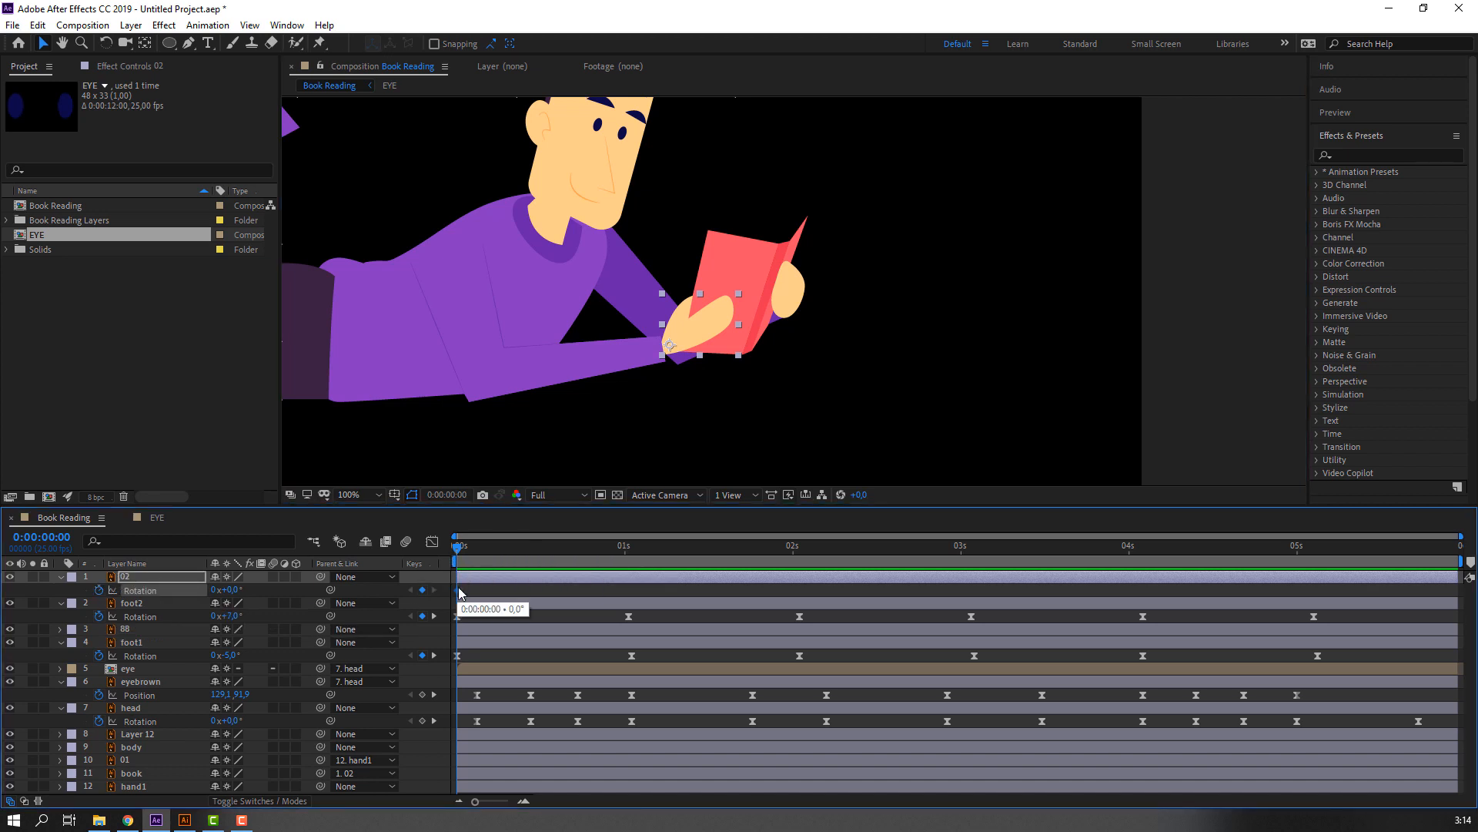
{"action": "left_click", "coordinate": [477, 547]}
{"action": "left_click_drag", "start_coordinate": [477, 547], "coordinate": [524, 546]}
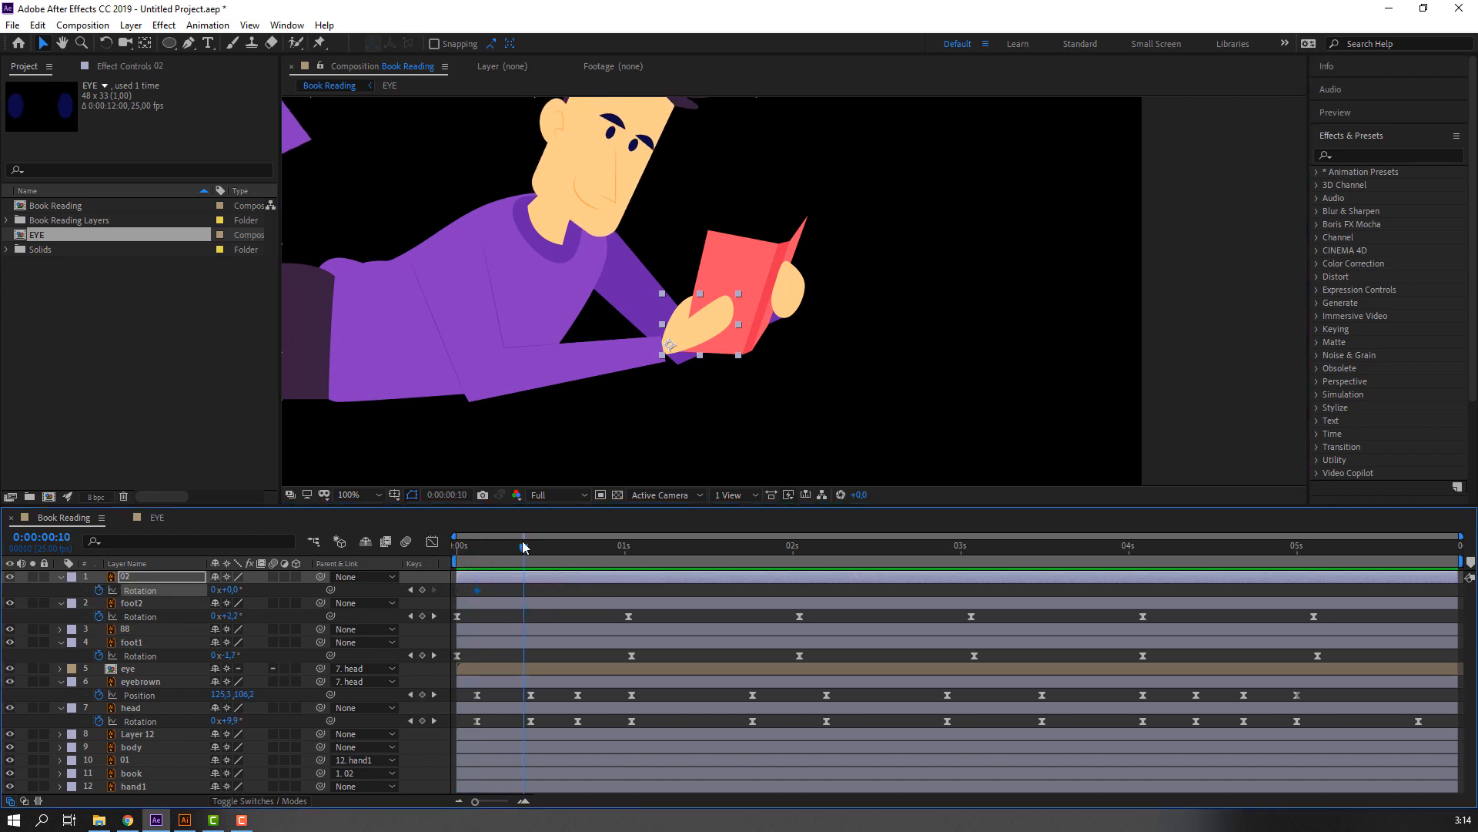
{"action": "left_click", "coordinate": [731, 287]}
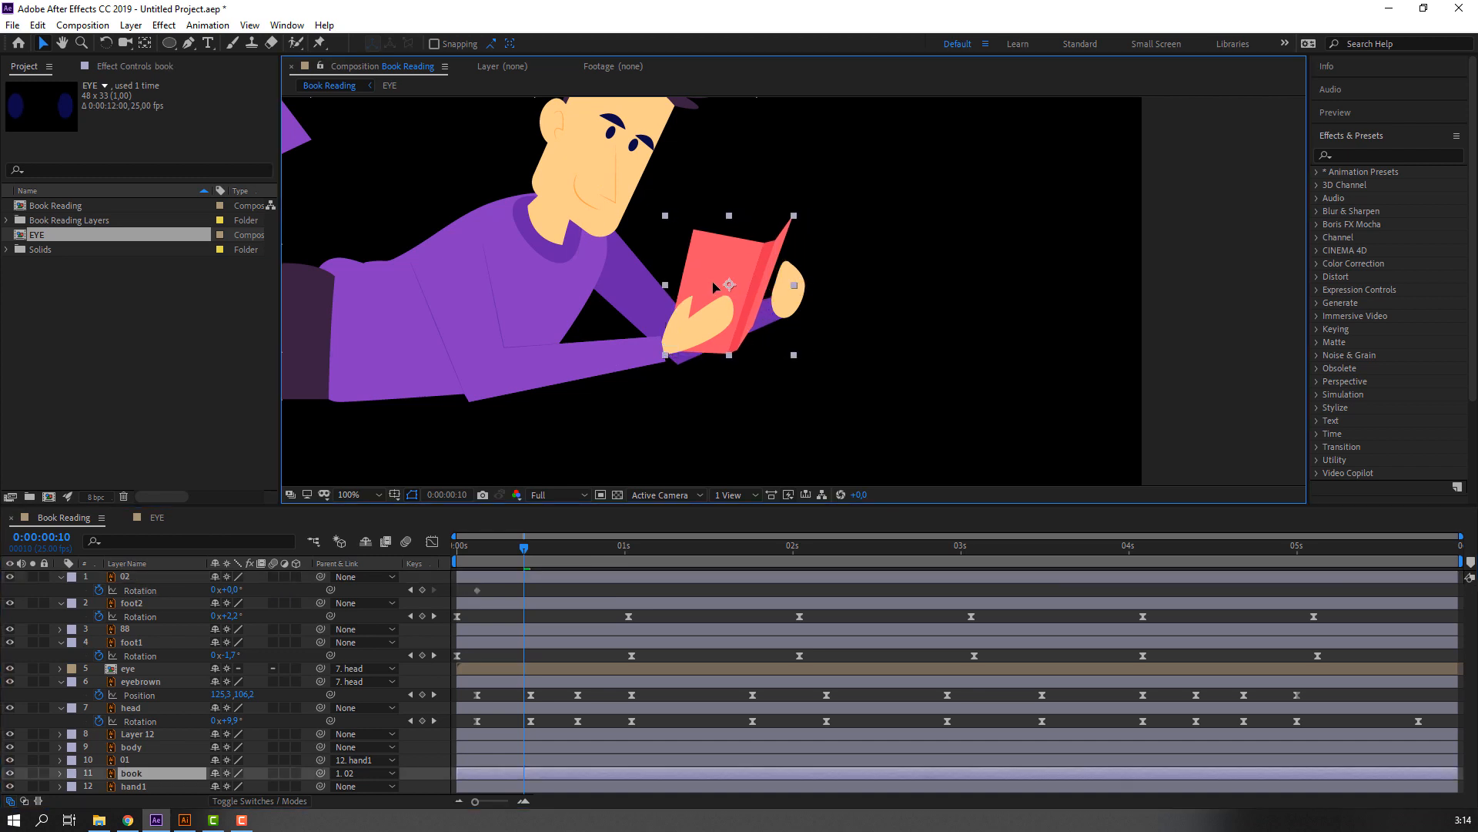
{"action": "left_click", "coordinate": [160, 577]}
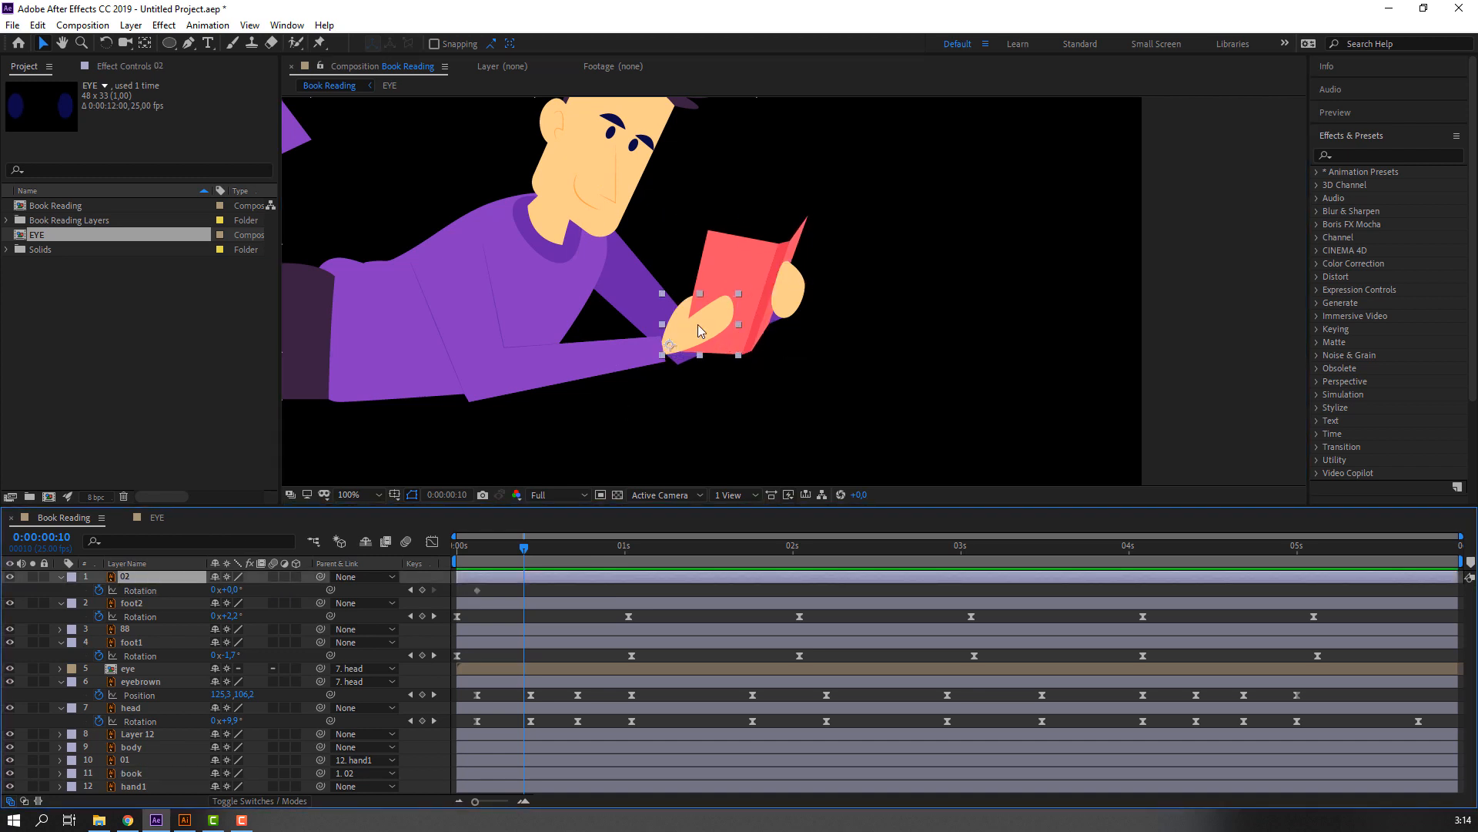
{"action": "left_click_drag", "start_coordinate": [697, 331], "coordinate": [695, 330]}
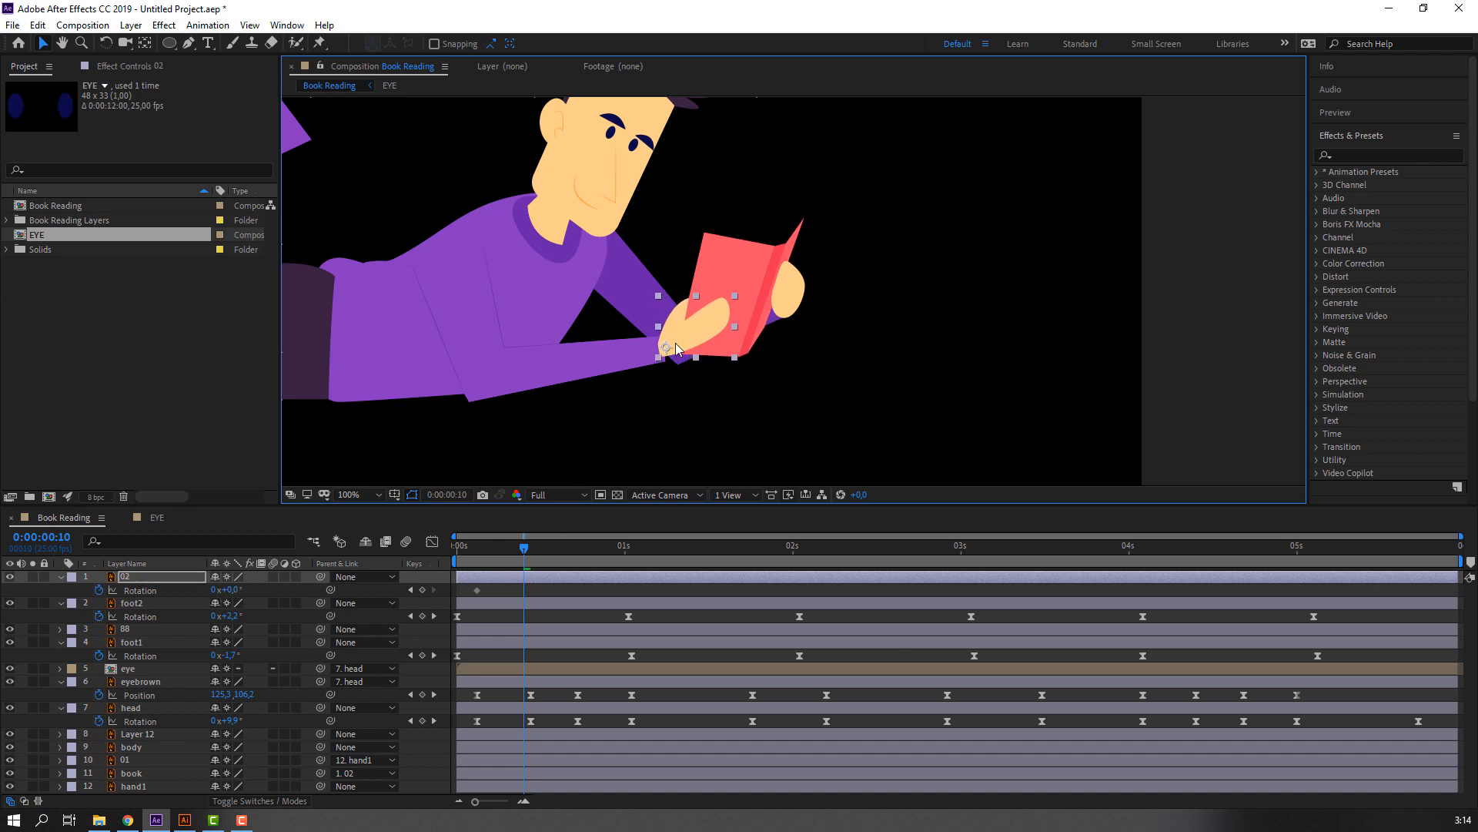
{"action": "left_click_drag", "start_coordinate": [230, 590], "coordinate": [235, 590]}
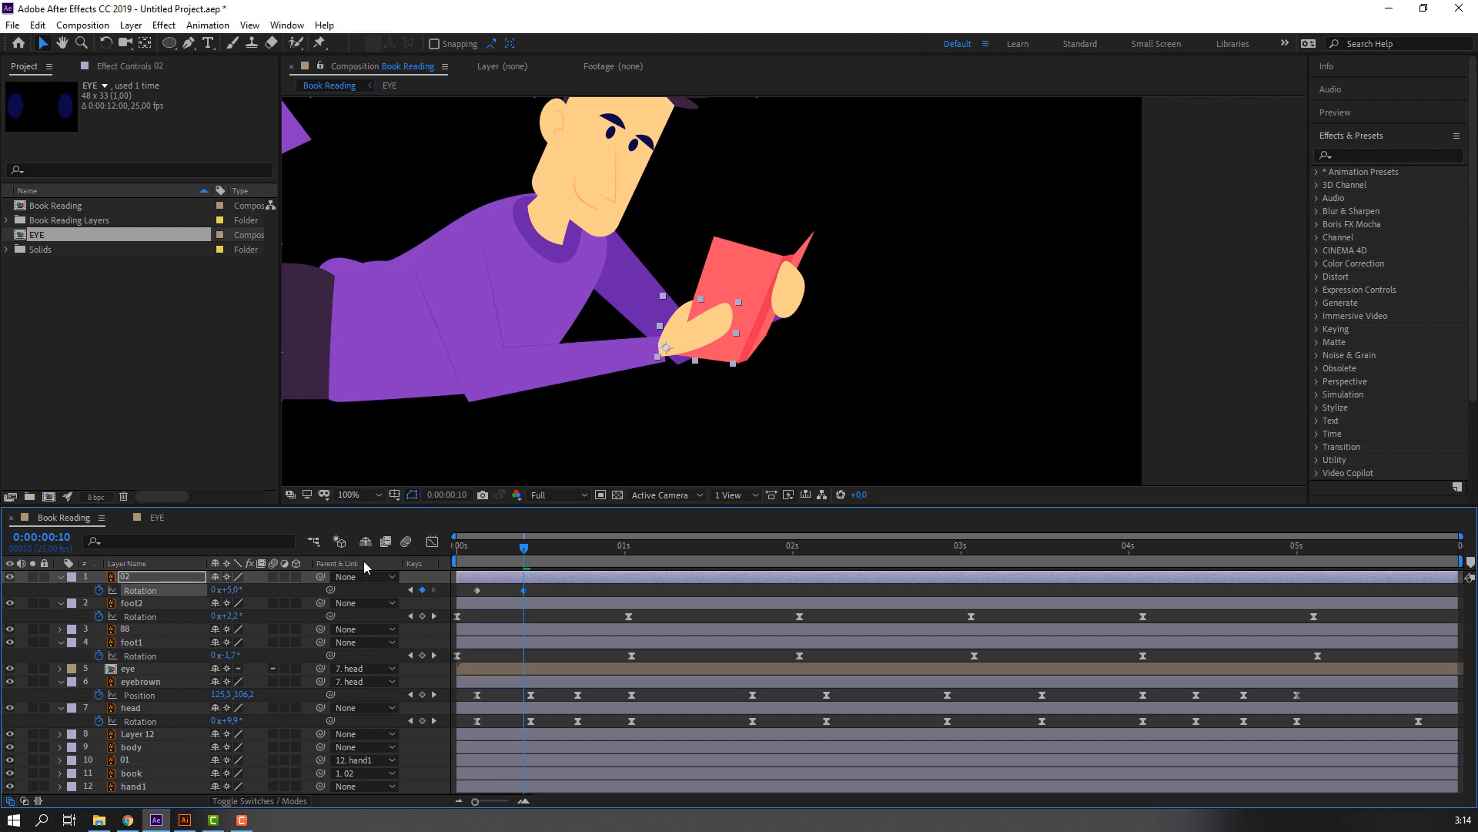
Parent the far hand's layer 01 to layer 02 at 0:00:00:03 and preview both hands moving with the book.
{"action": "mouse_move", "coordinate": [463, 549]}
{"action": "left_mouse_down"}
{"action": "mouse_move", "coordinate": [517, 549]}
{"action": "mouse_move", "coordinate": [477, 549]}
{"action": "left_mouse_up"}
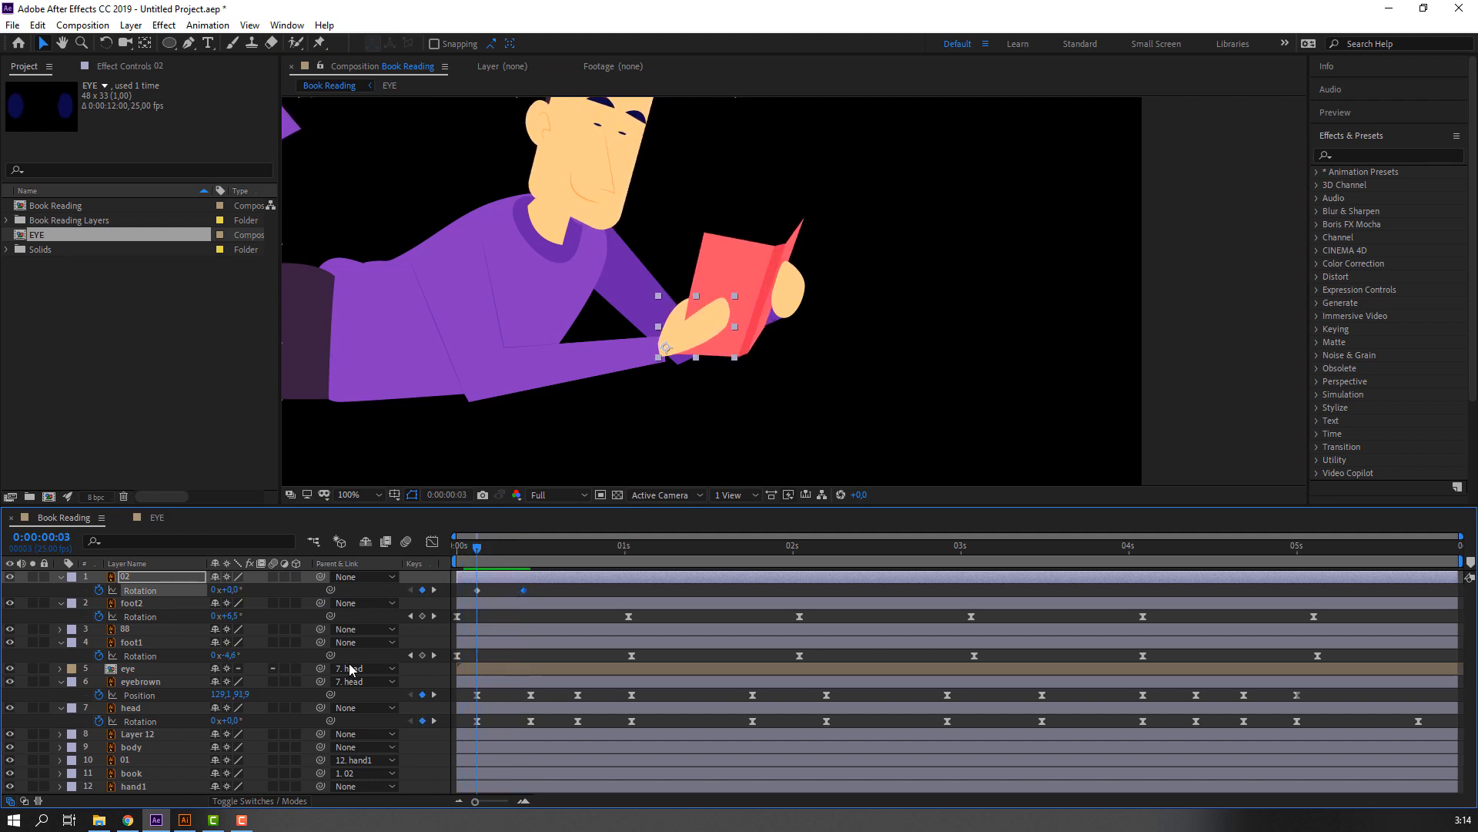
{"action": "left_click", "coordinate": [125, 761]}
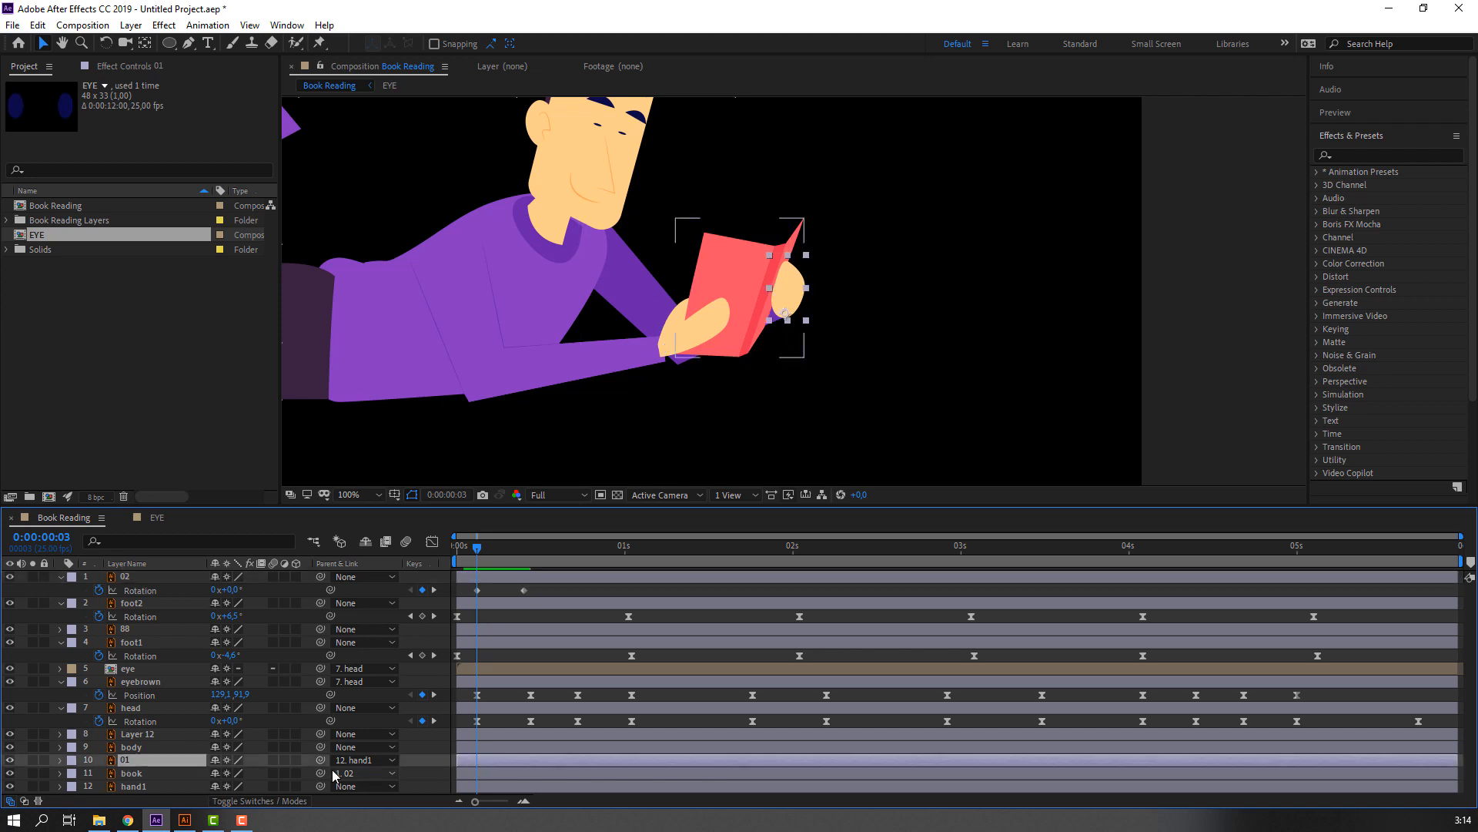
{"action": "left_click_drag", "start_coordinate": [321, 759], "coordinate": [117, 574]}
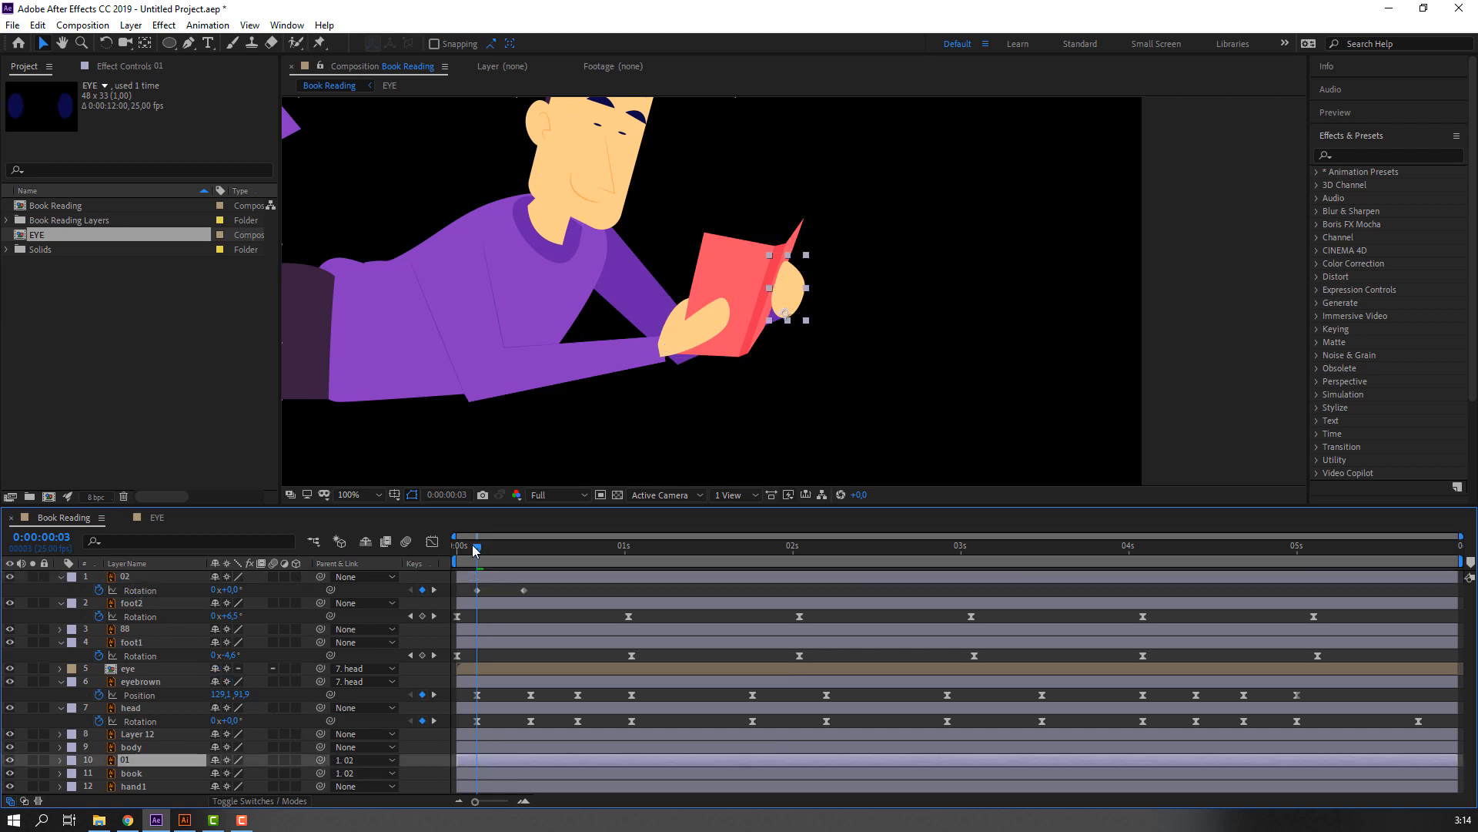
{"action": "left_click_drag", "start_coordinate": [475, 548], "coordinate": [516, 548]}
{"action": "left_click", "coordinate": [543, 588]}
{"action": "key", "text": "space"}
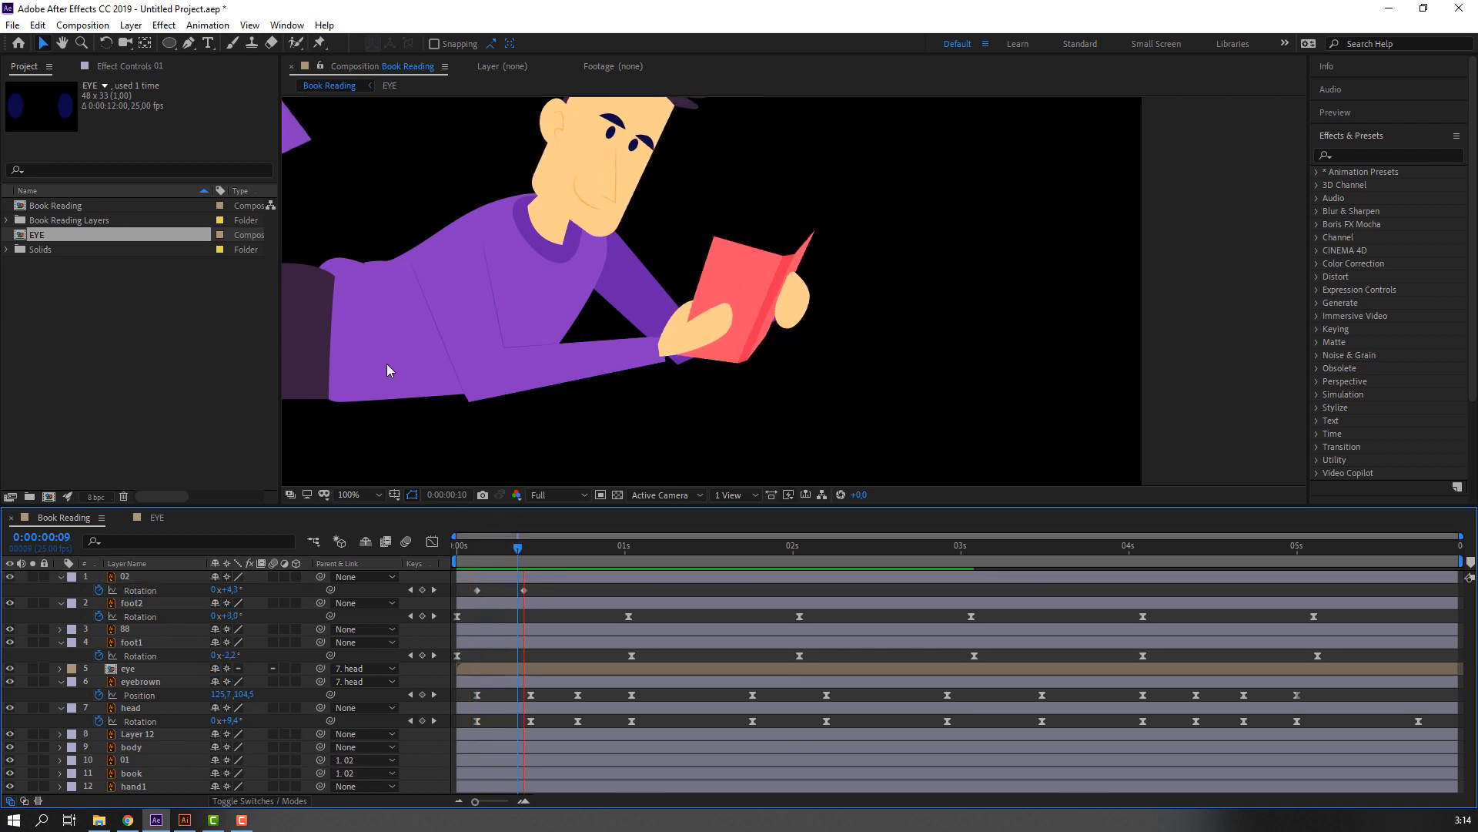
{"action": "left_click_drag", "start_coordinate": [468, 545], "coordinate": [518, 548]}
Apply Easy Ease to both of layer 02's Rotation keyframes and preview the hand movement.
{"action": "left_click", "coordinate": [477, 590]}
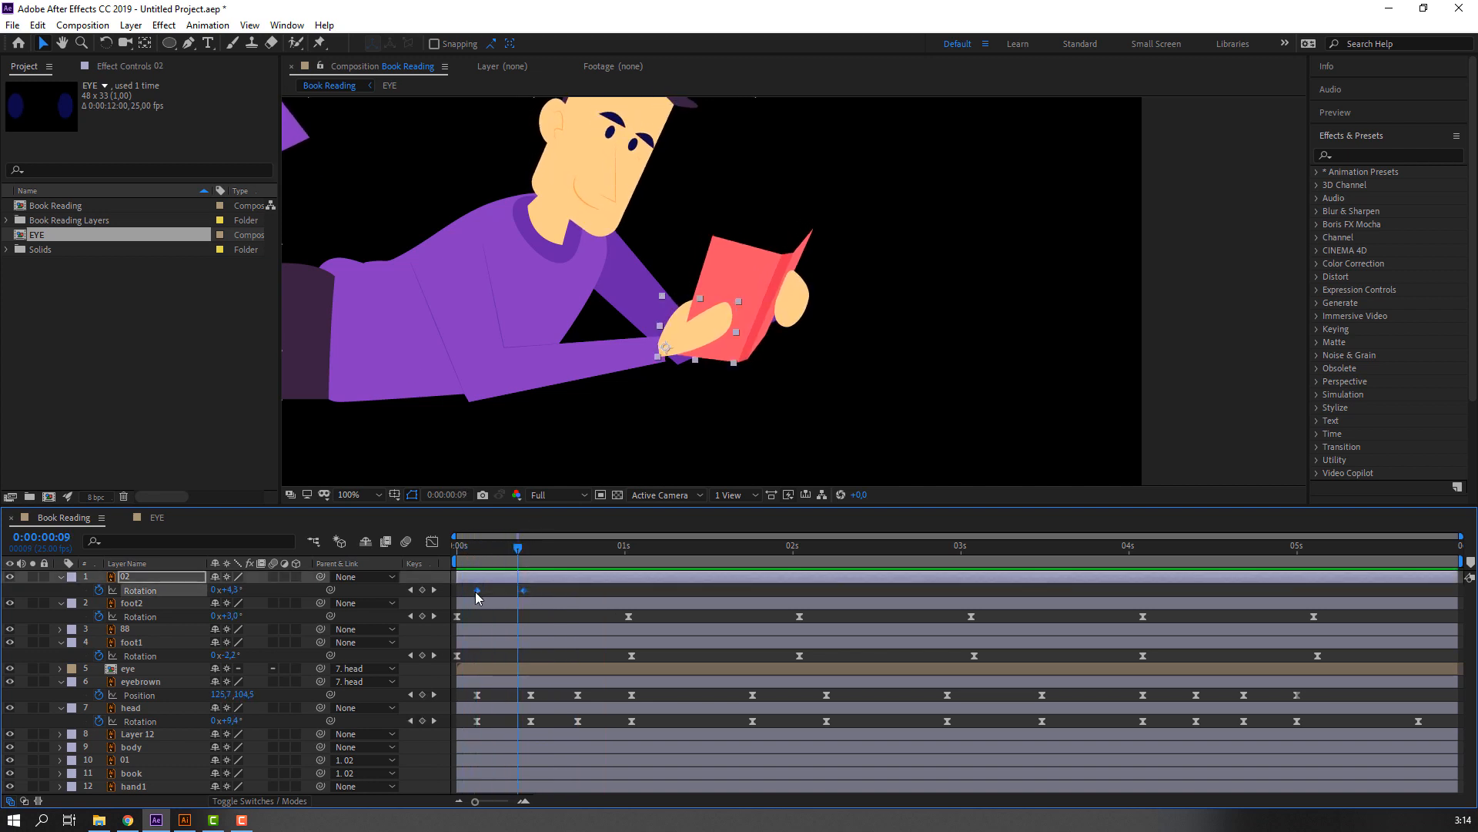
{"action": "right_click", "coordinate": [474, 592]}
{"action": "mouse_move", "coordinate": [570, 782]}
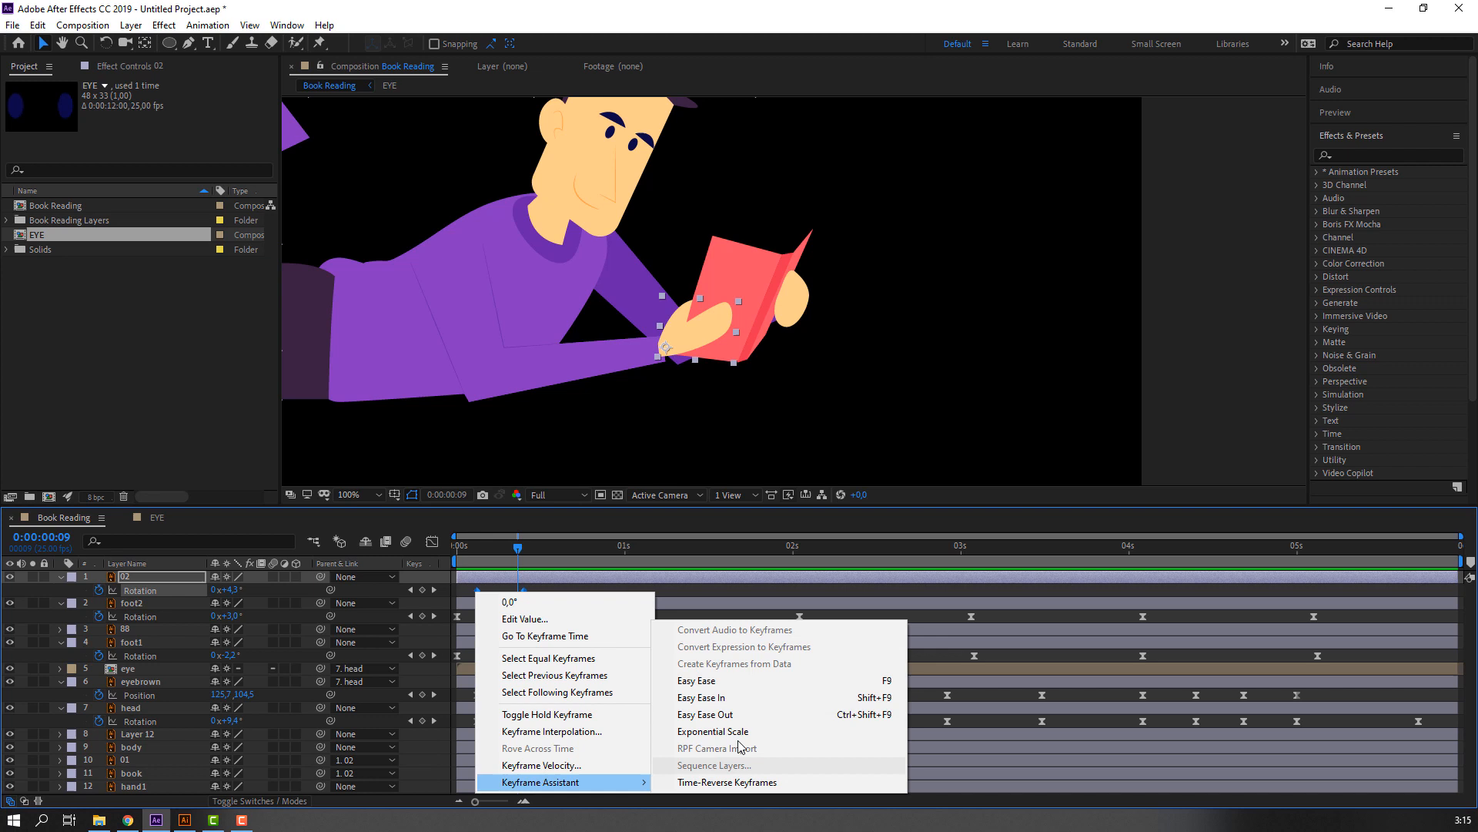
{"action": "left_click", "coordinate": [735, 681]}
{"action": "left_click", "coordinate": [603, 600]}
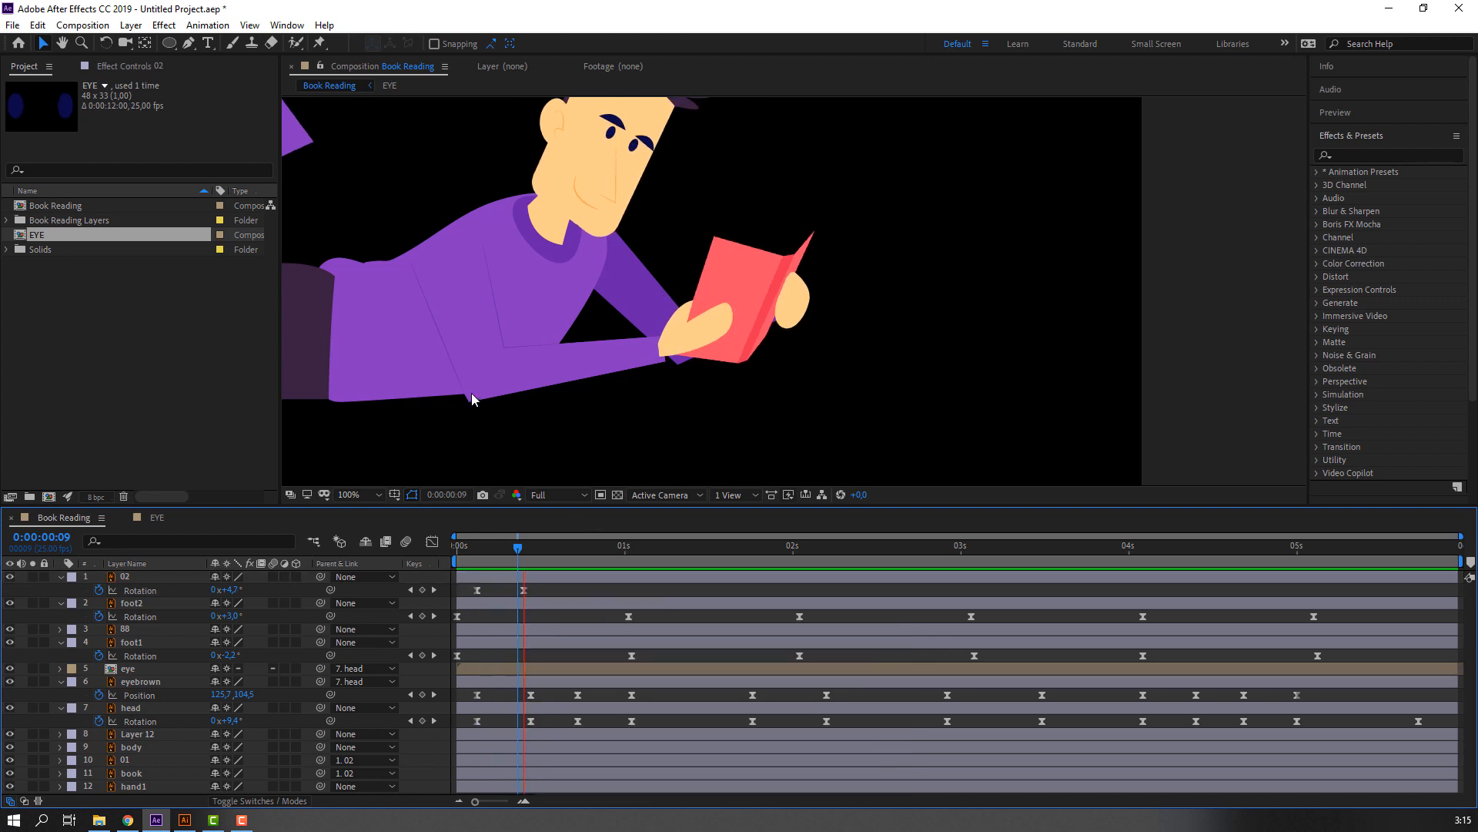
{"action": "key", "text": "comma"}
{"action": "key", "text": "period"}
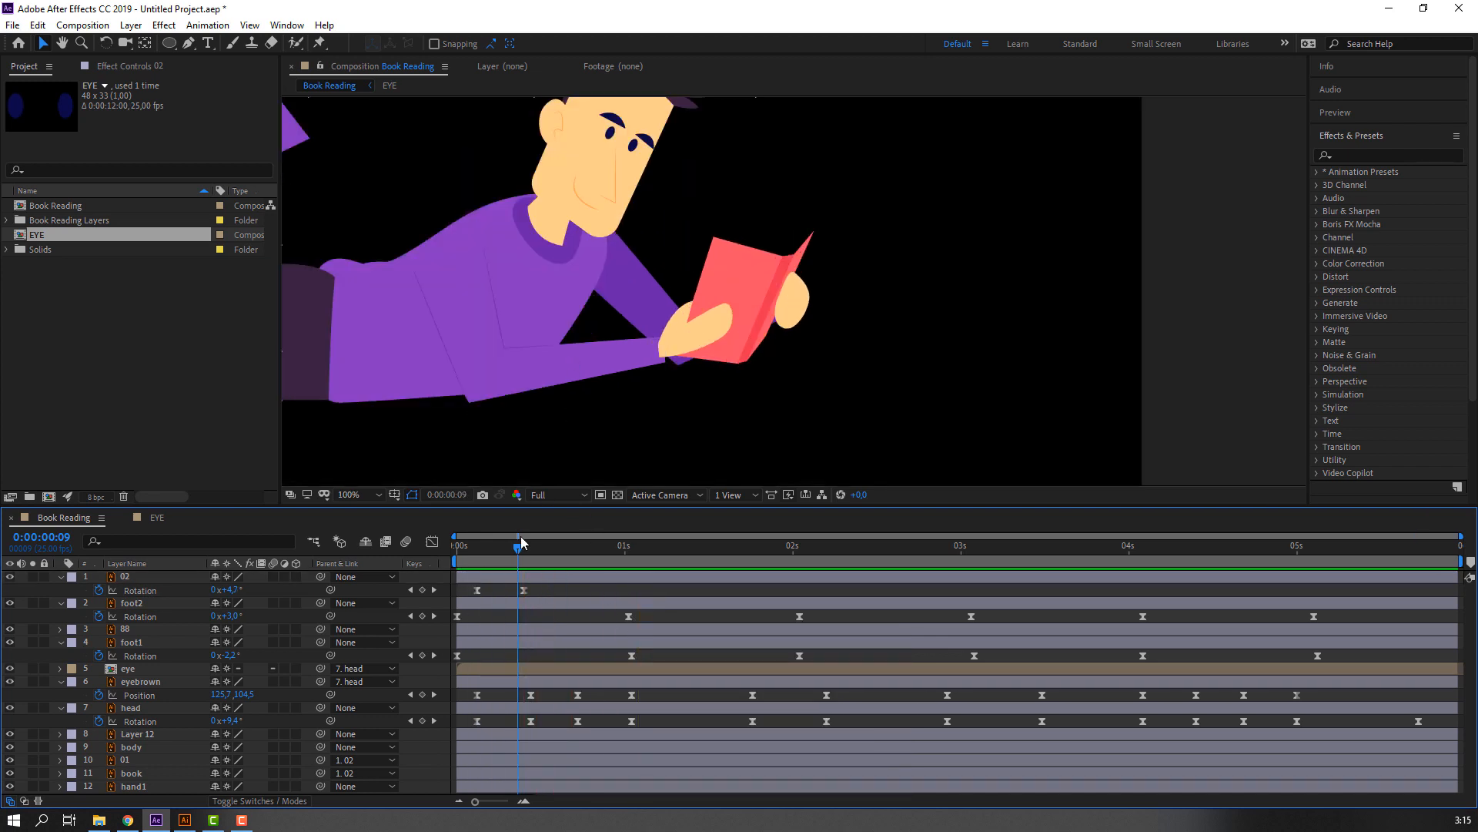
Add a holding Rotation keyframe on layer 02 at 0:00:00:18, set Rotation to 2° at 0:00:01:01, and preview.
{"action": "left_click_drag", "start_coordinate": [518, 547], "coordinate": [631, 552]}
{"action": "left_click", "coordinate": [422, 590]}
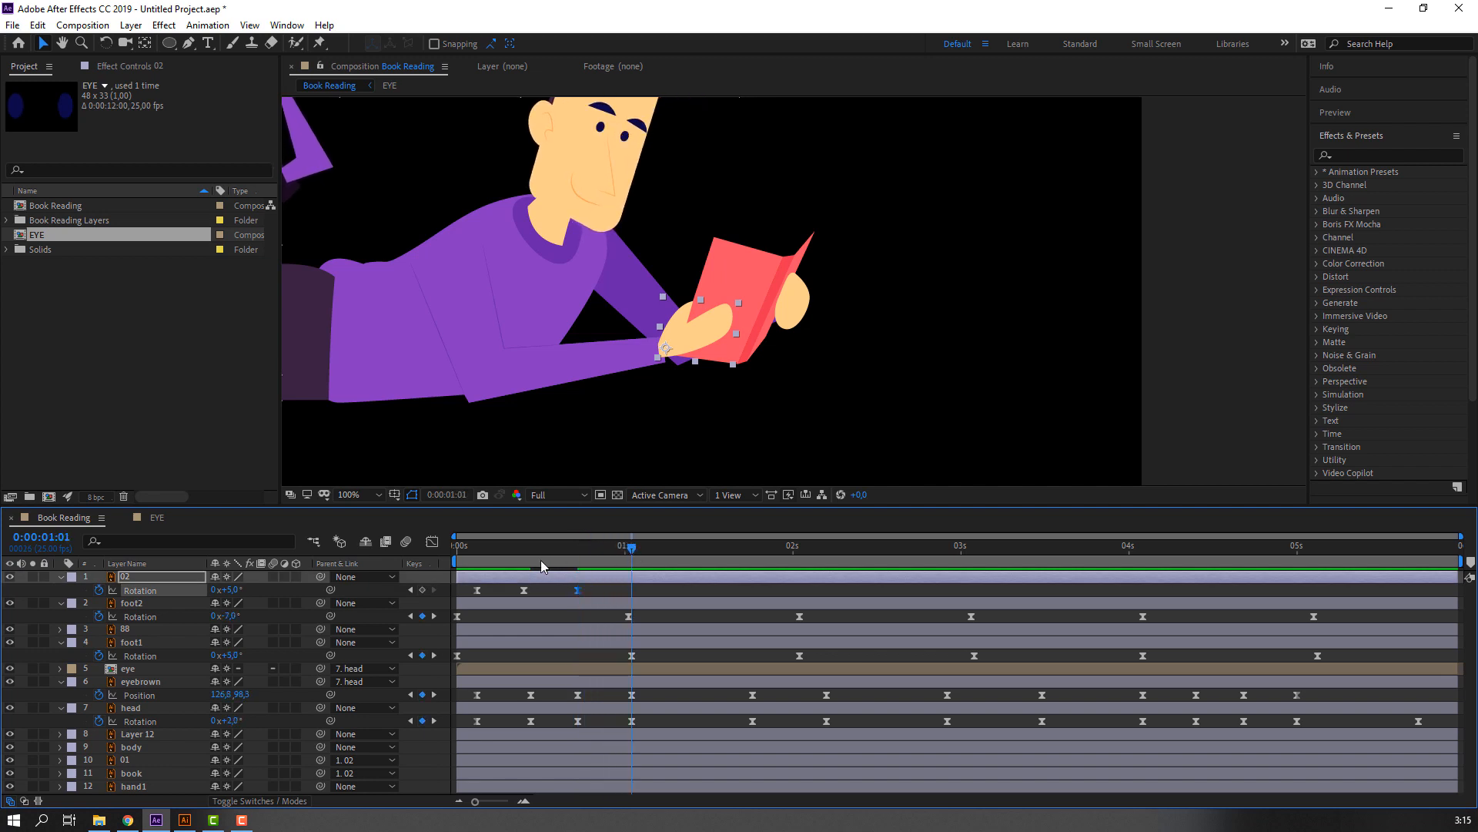
{"action": "left_click_drag", "start_coordinate": [230, 592], "coordinate": [227, 590]}
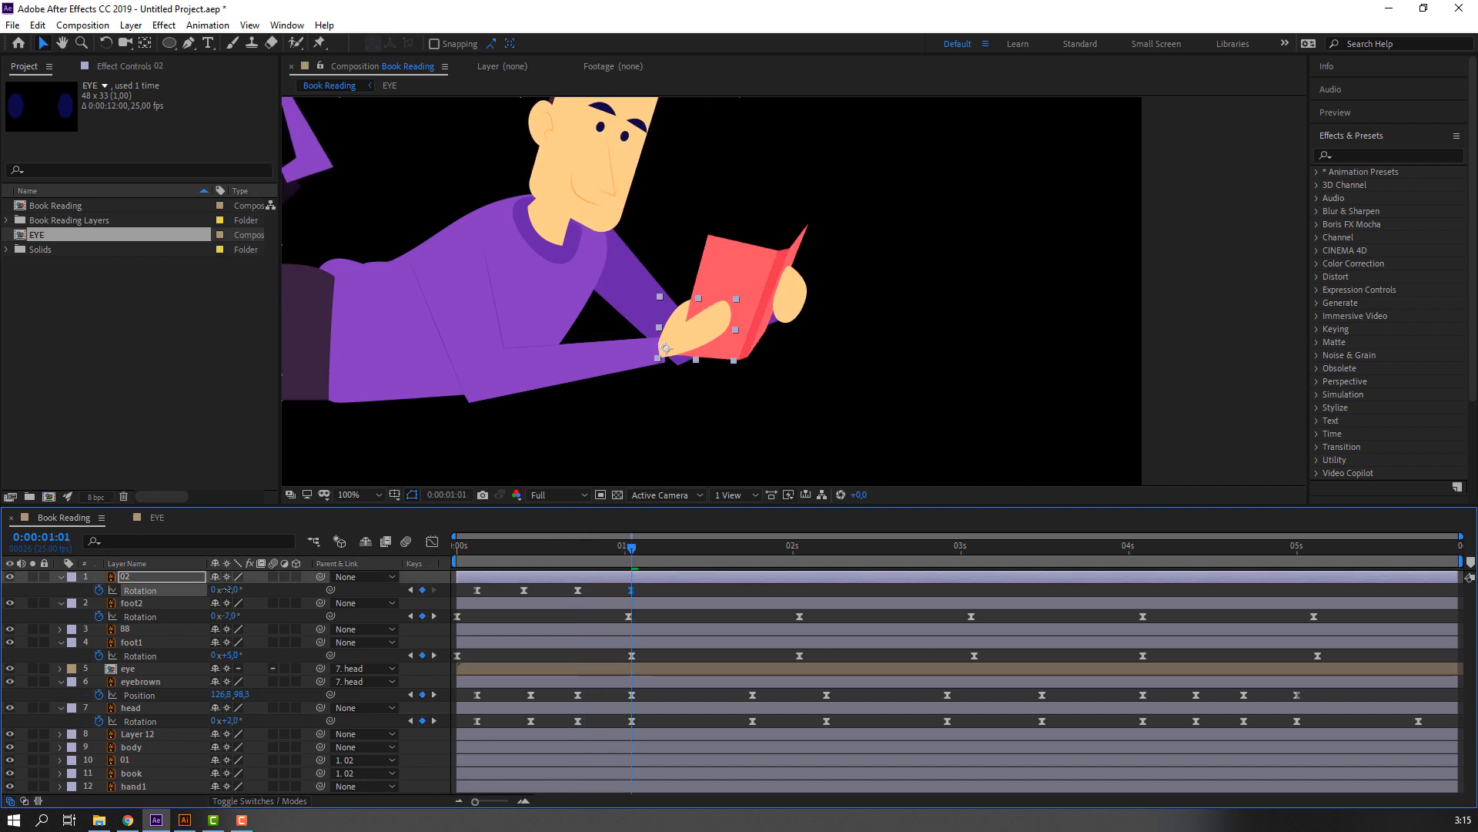
{"action": "key", "text": "space"}
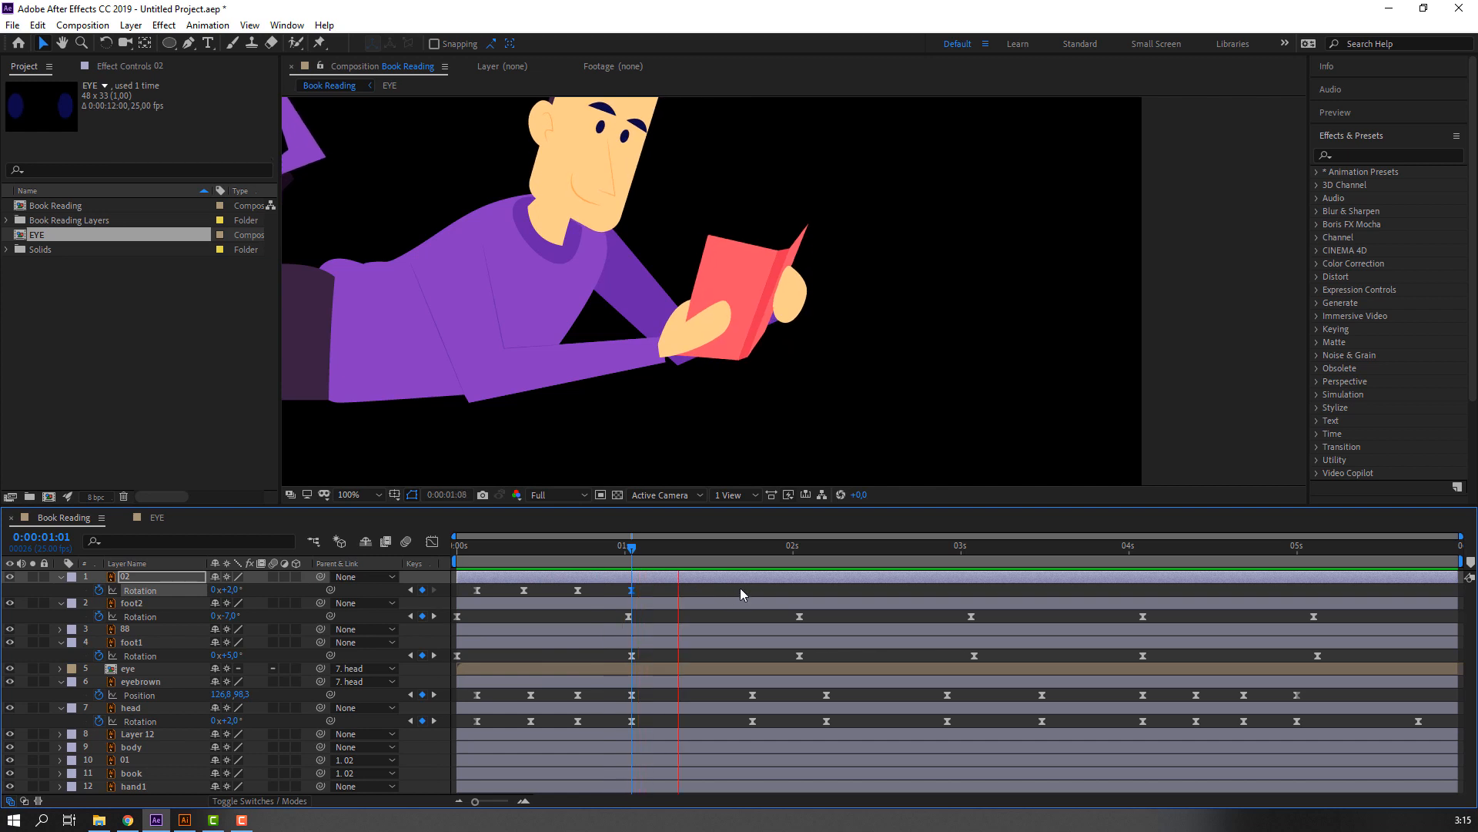
{"action": "key", "text": "space"}
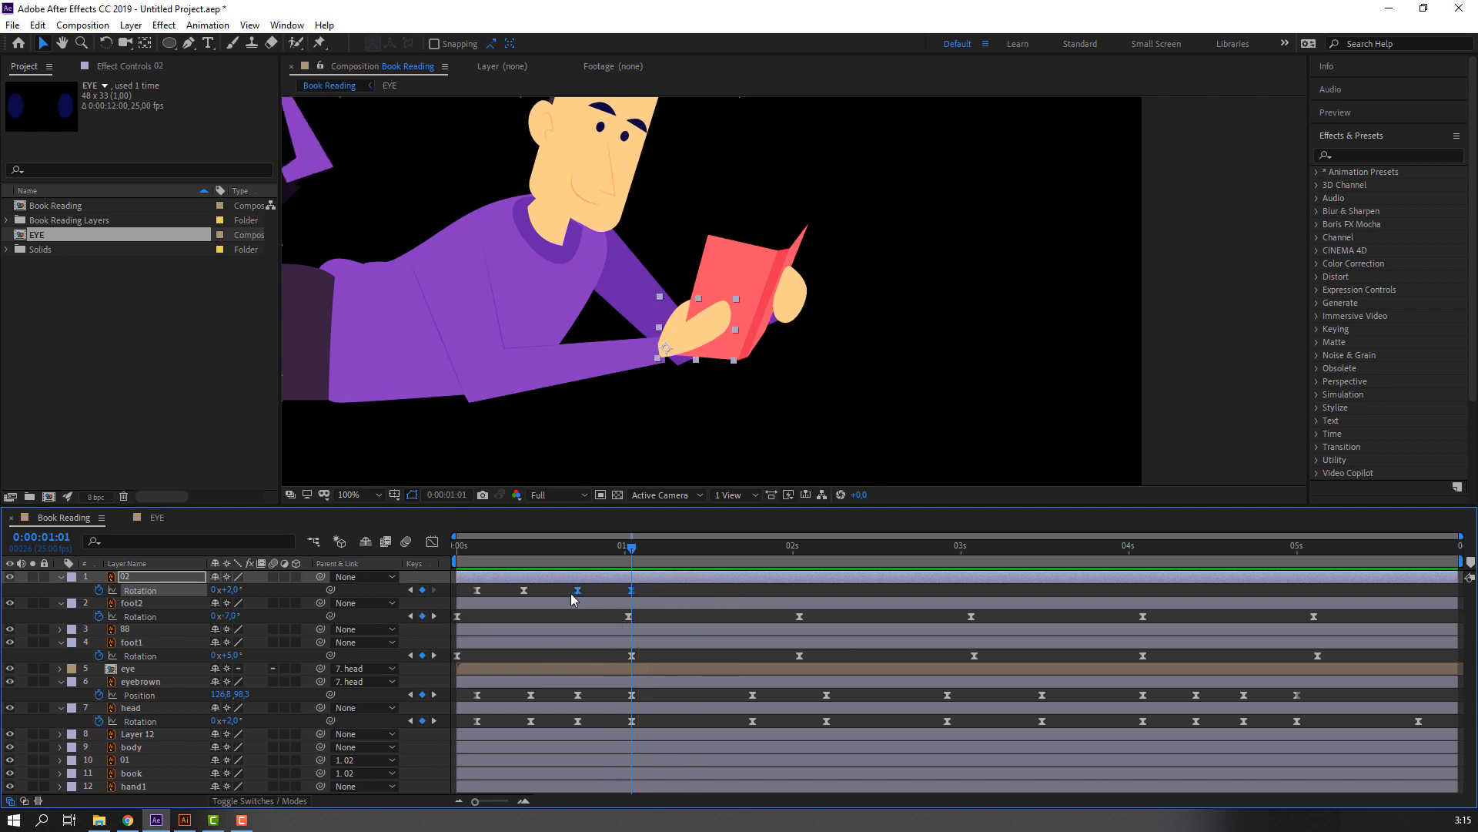
Shift layer 02's last two Rotation keyframes about three frames forward in time and preview the hold.
{"action": "left_click_drag", "start_coordinate": [578, 590], "coordinate": [599, 591]}
{"action": "key", "text": "space"}
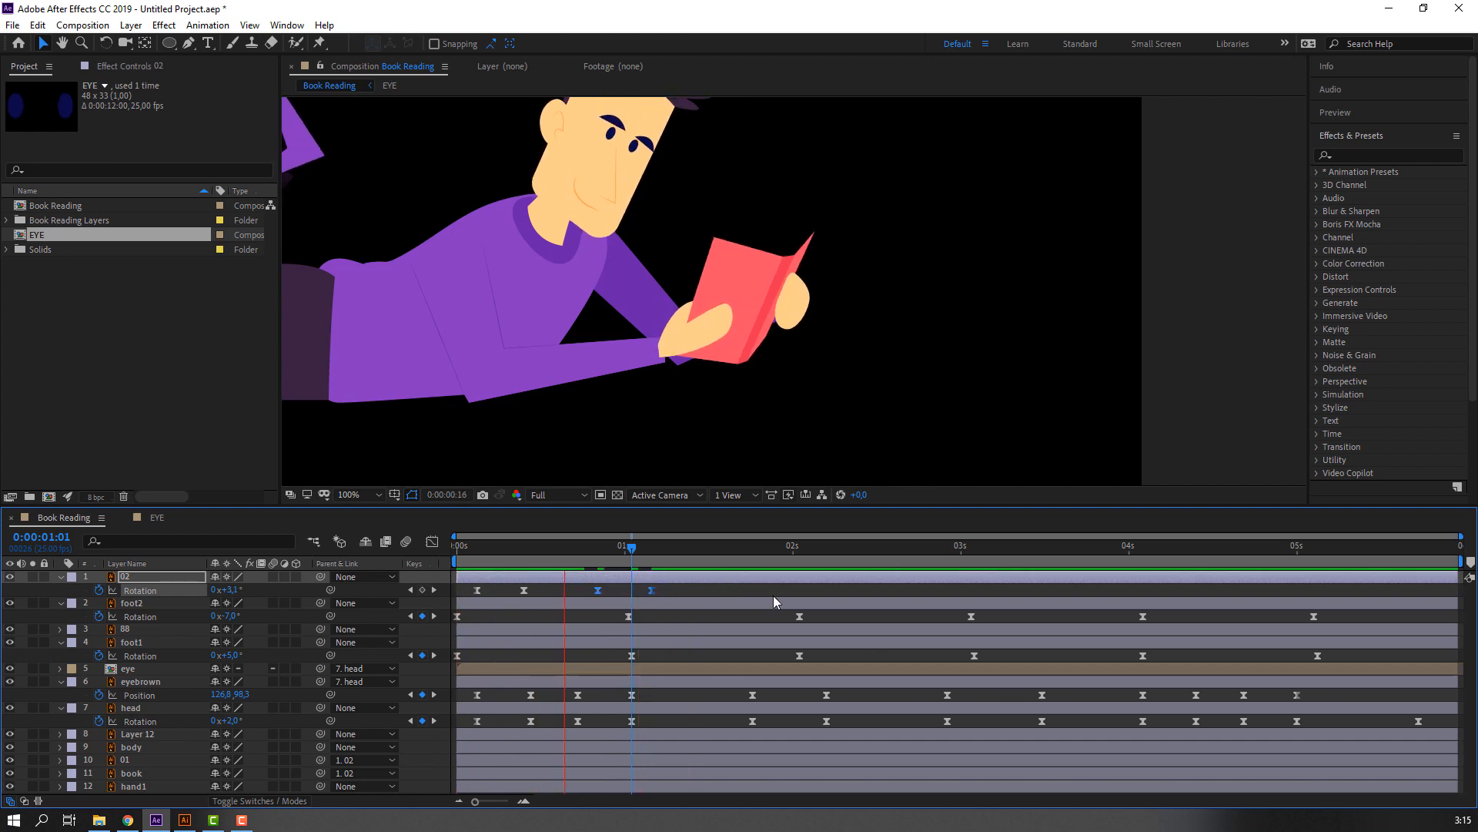
{"action": "key", "text": "space"}
Hold layer 02's Rotation at 2° with a keyframe at 0:00:01:19, set it to 18° at 0:00:02:06, and preview.
{"action": "left_click_drag", "start_coordinate": [724, 545], "coordinate": [808, 547]}
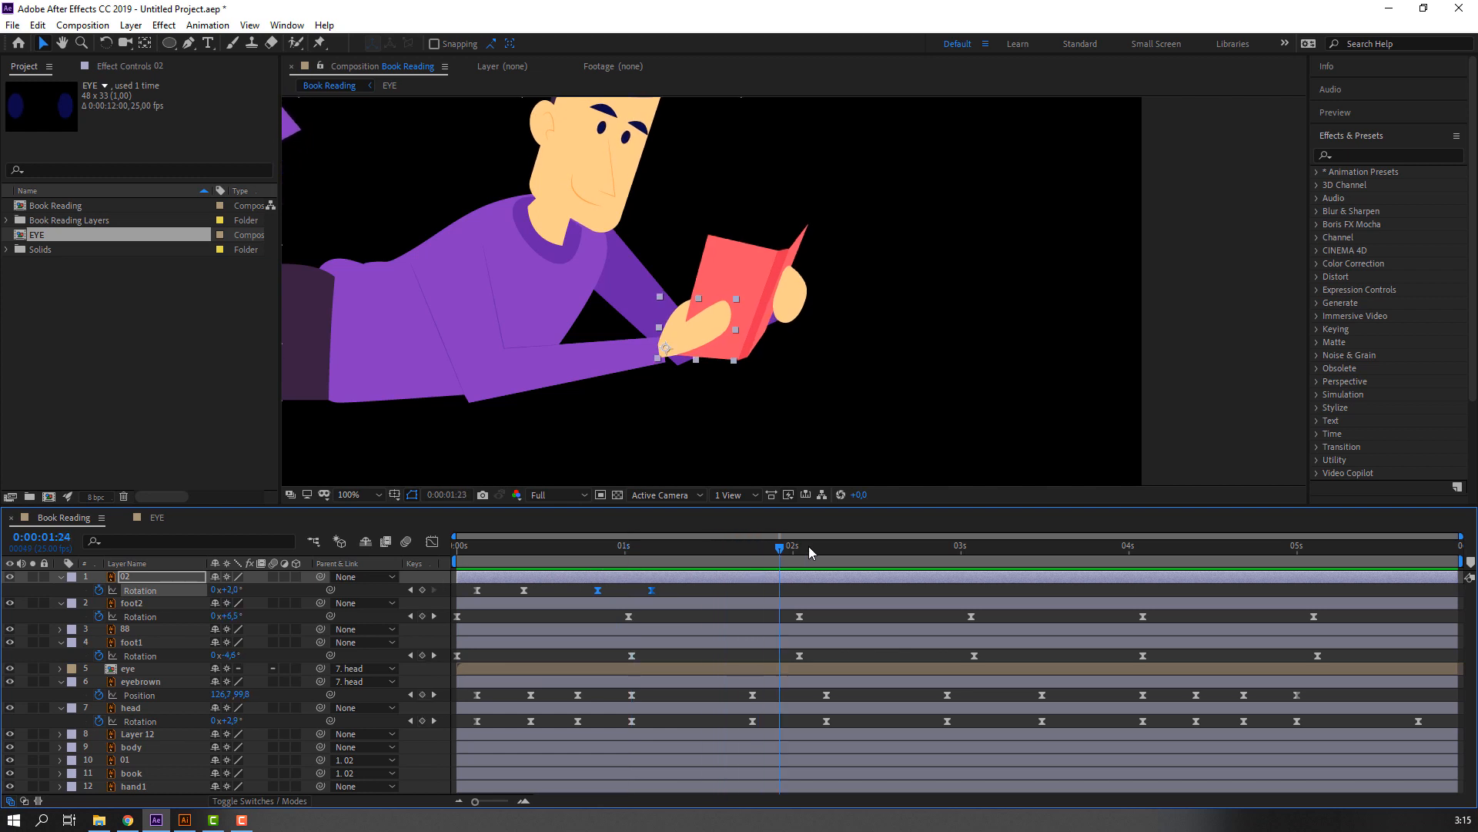
{"action": "key", "text": "j"}
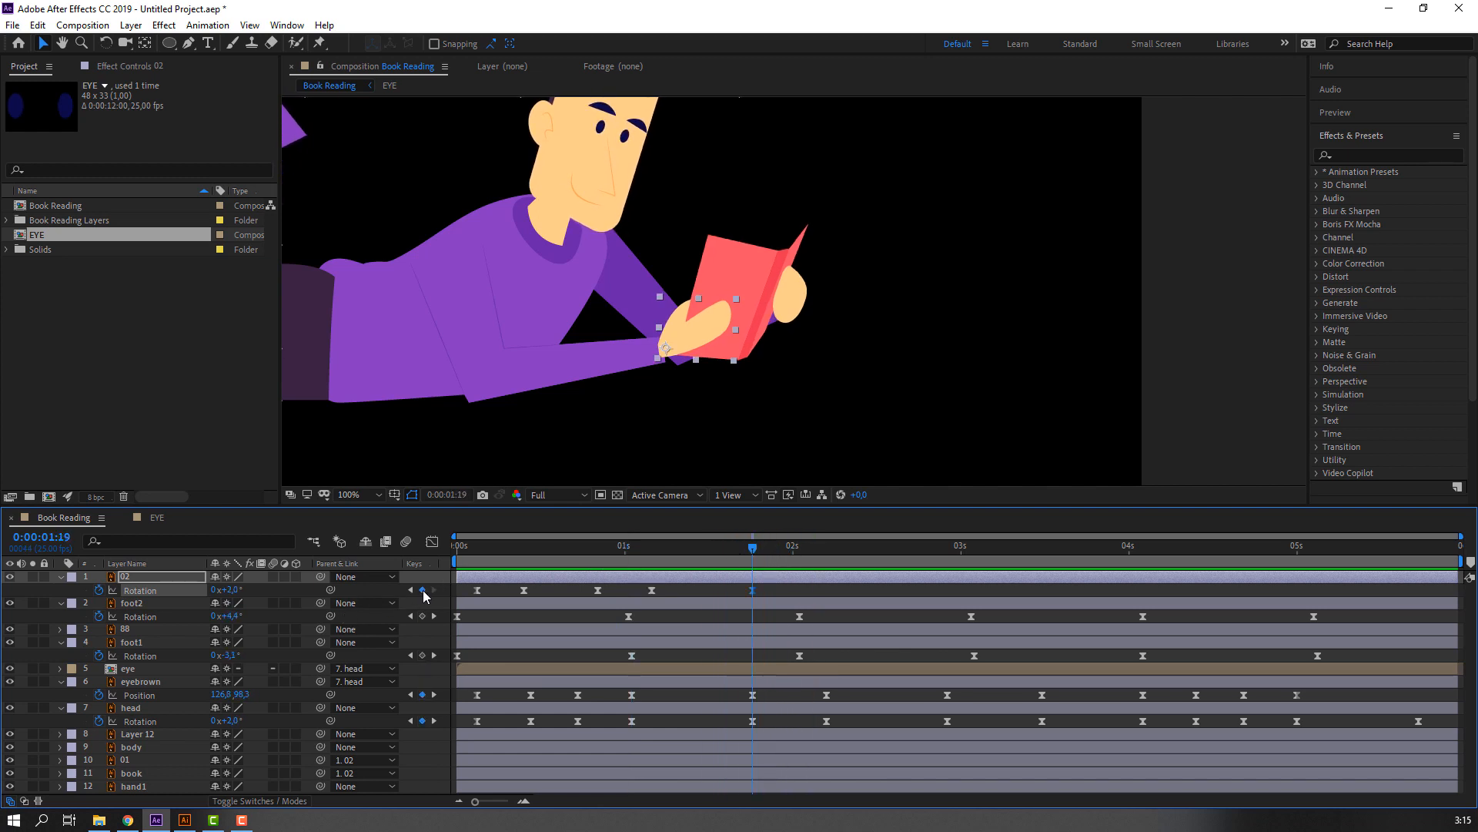
{"action": "left_click_drag", "start_coordinate": [768, 556], "coordinate": [832, 552]}
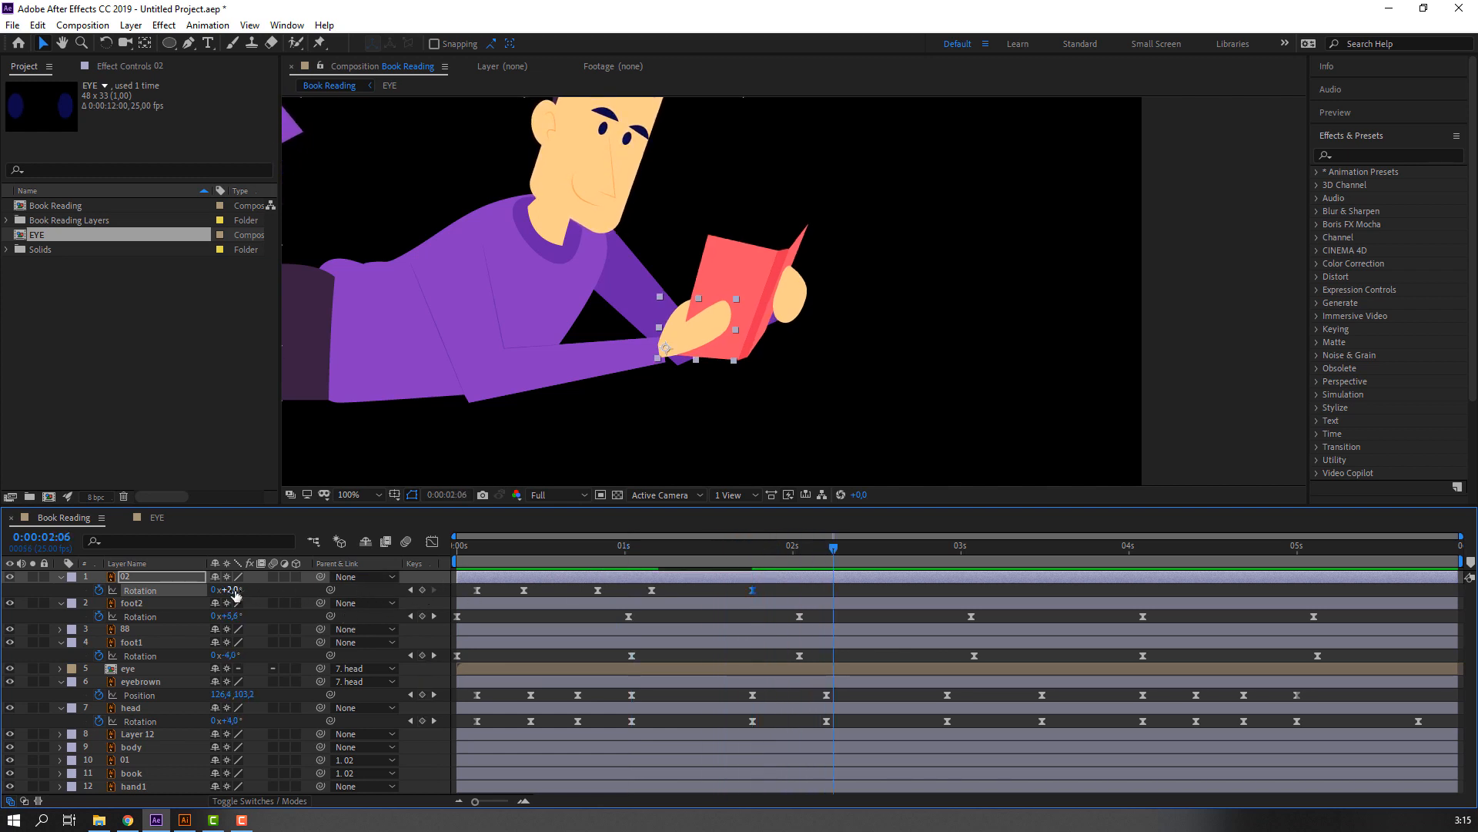
{"action": "left_click_drag", "start_coordinate": [231, 589], "coordinate": [246, 590]}
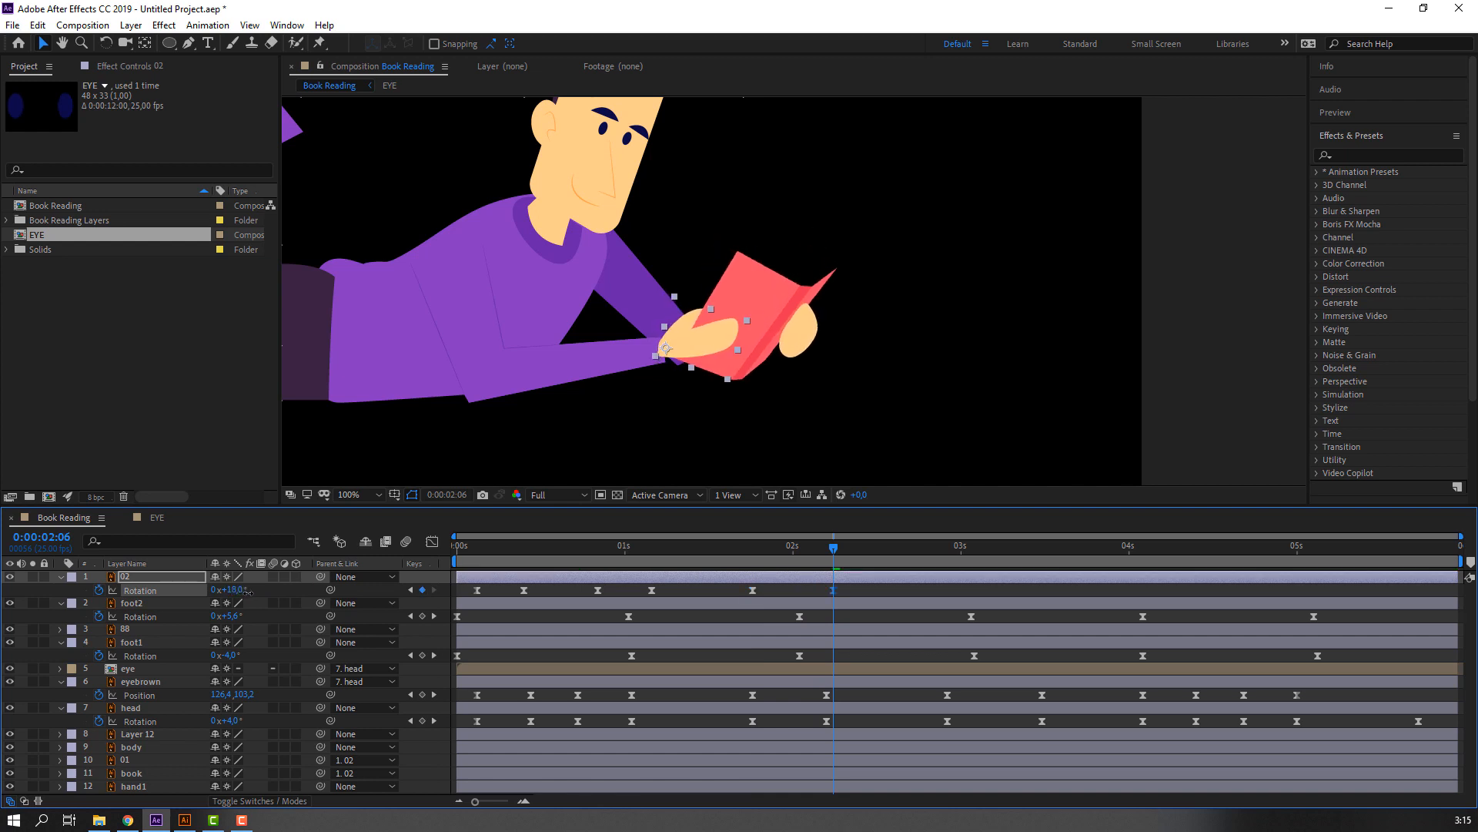
{"action": "key", "text": "space"}
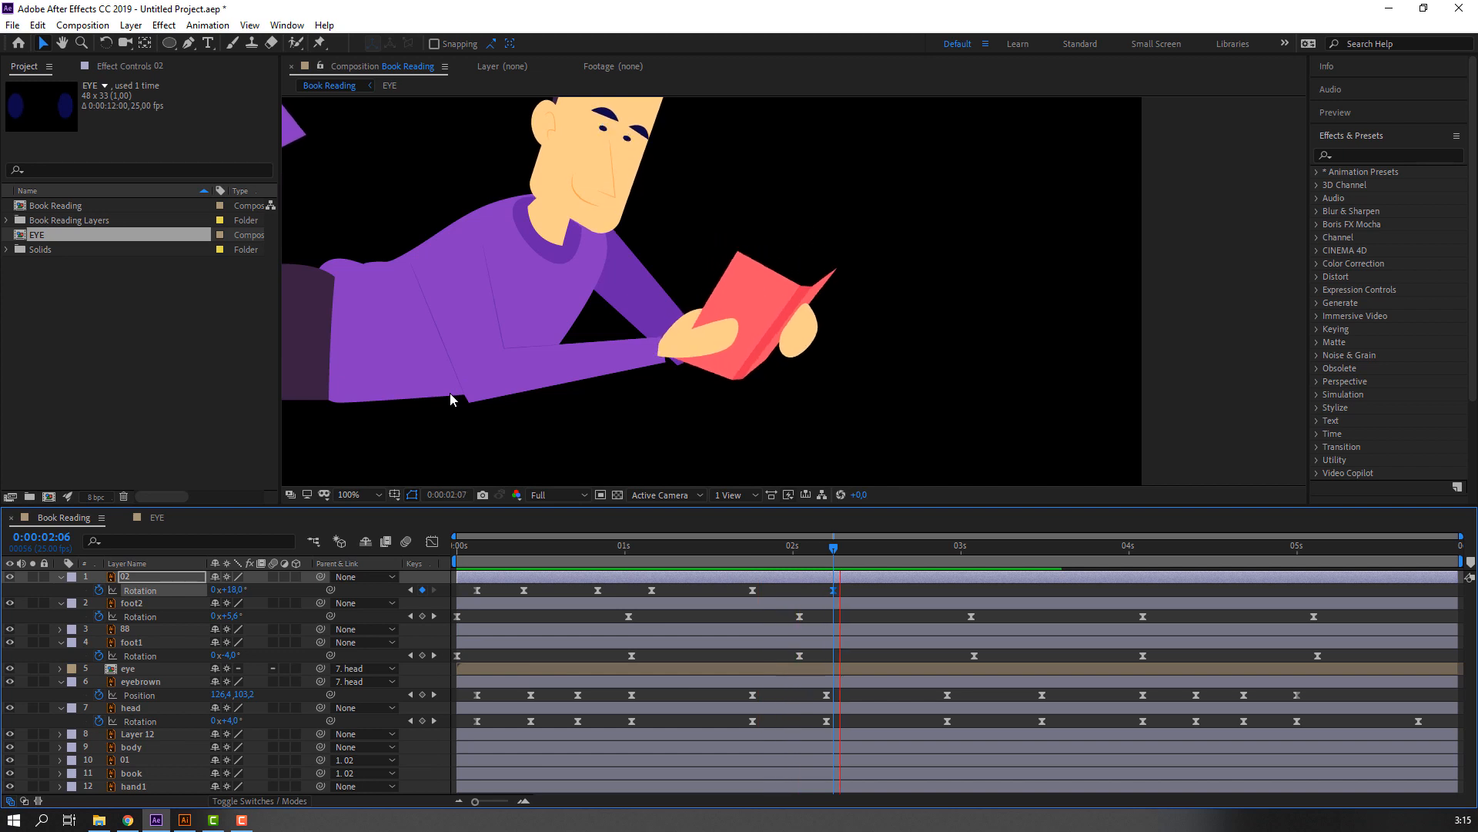
Add a keyframe holding layer 02's Rotation at 18°, move it to about 0:00:03:09, and set Rotation to 4° at 0:00:04:00.
{"action": "left_click", "coordinate": [887, 547]}
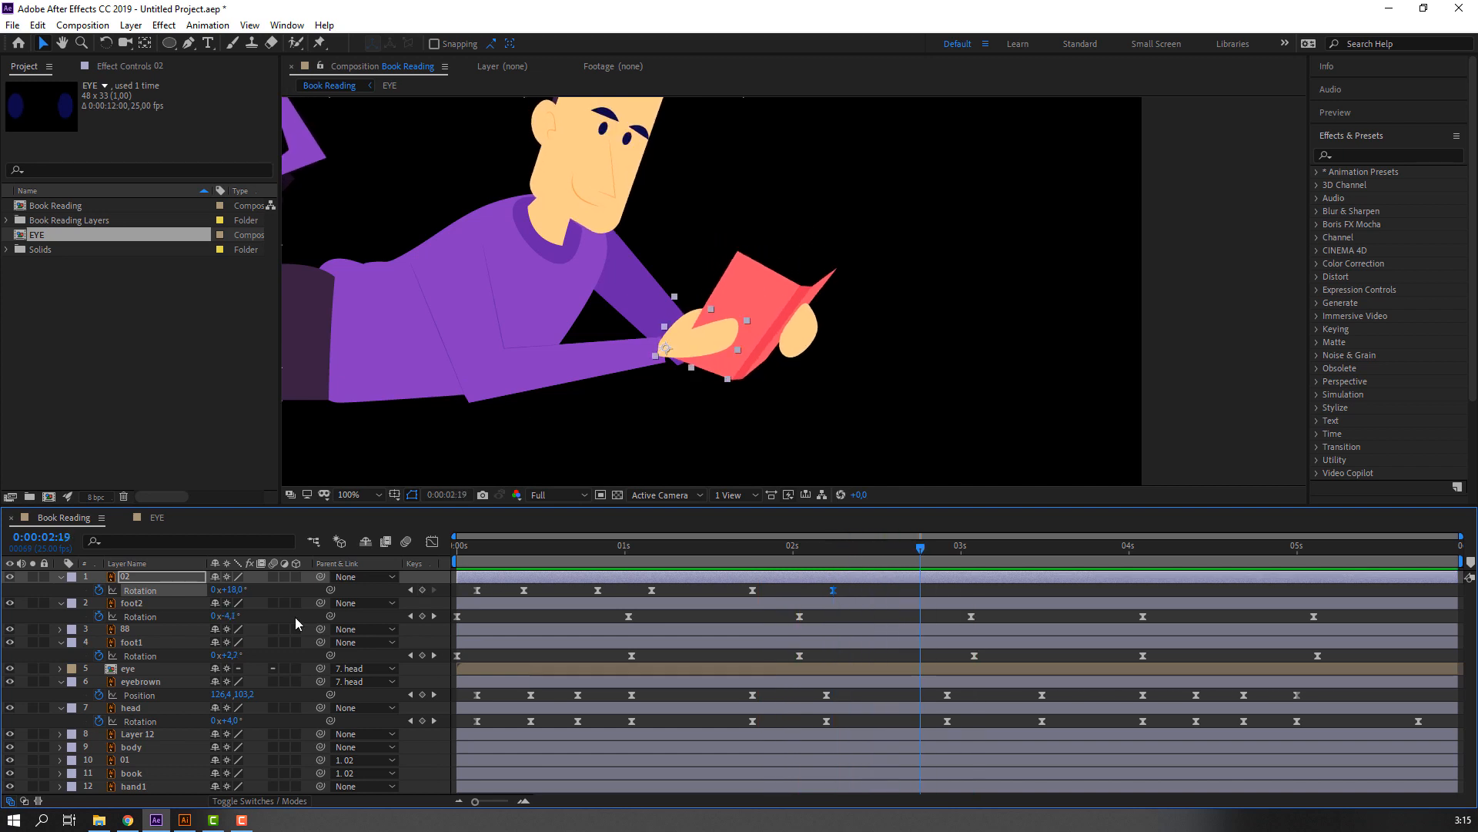
{"action": "left_click_drag", "start_coordinate": [930, 545], "coordinate": [1129, 545]}
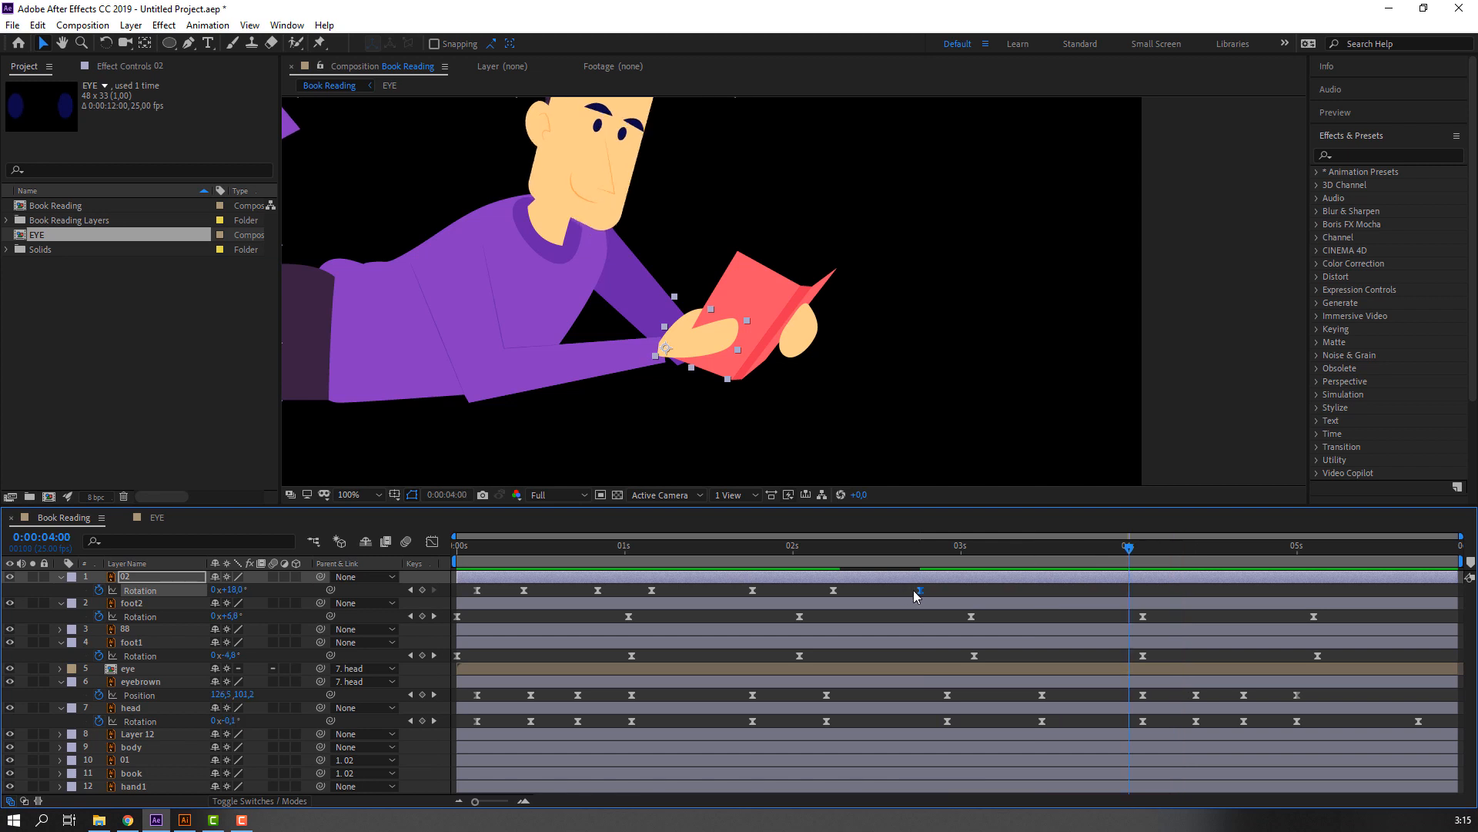
{"action": "left_click_drag", "start_coordinate": [918, 590], "coordinate": [1017, 586]}
{"action": "left_click_drag", "start_coordinate": [239, 594], "coordinate": [272, 600]}
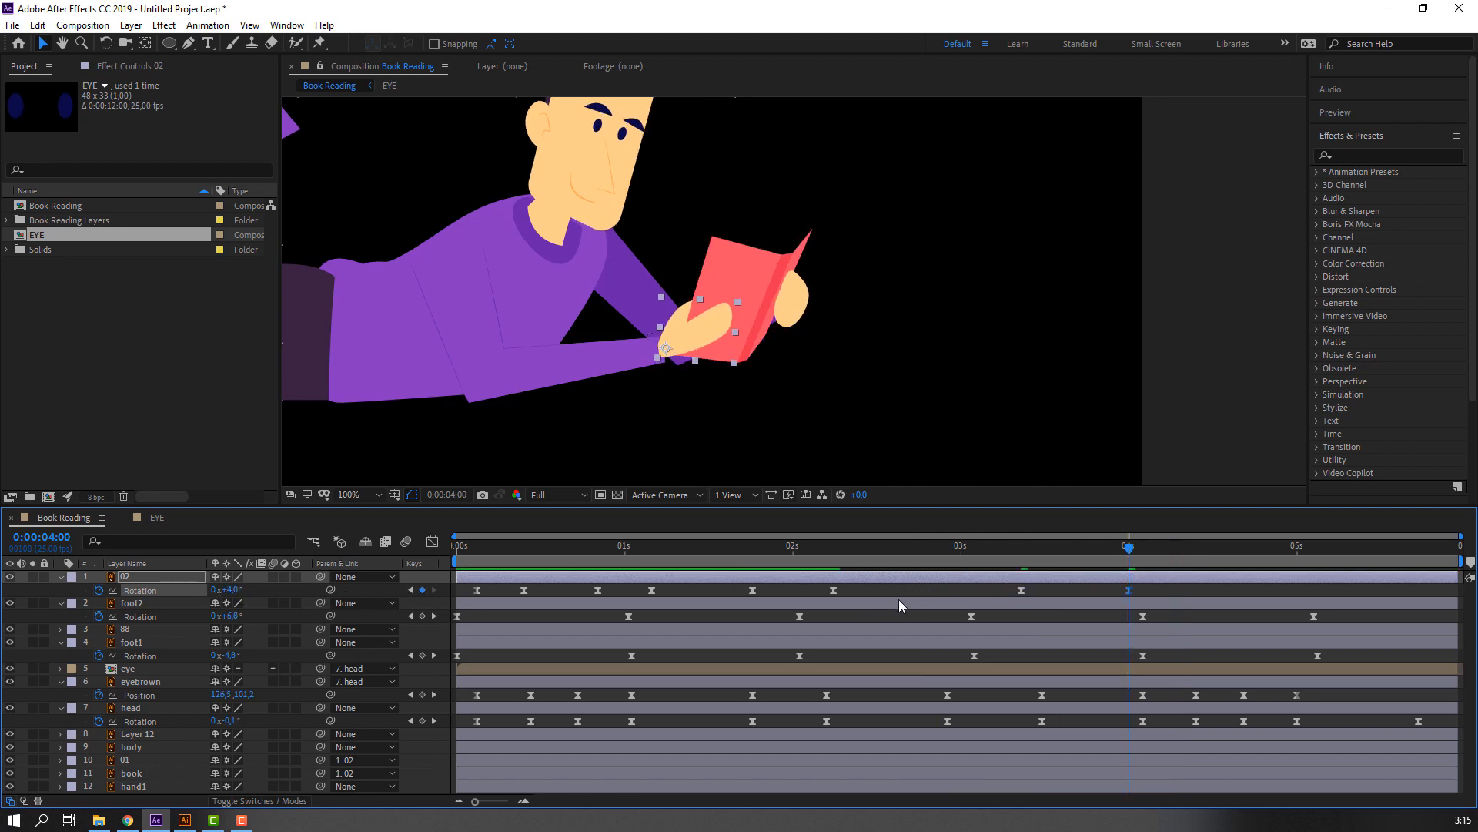
Fit the composition in the viewer, delay layer 02's last two Rotation keyframes to 0:00:03:20 and about 0:00:04:11, and preview the character.
{"action": "left_click_drag", "start_coordinate": [994, 548], "coordinate": [1232, 545]}
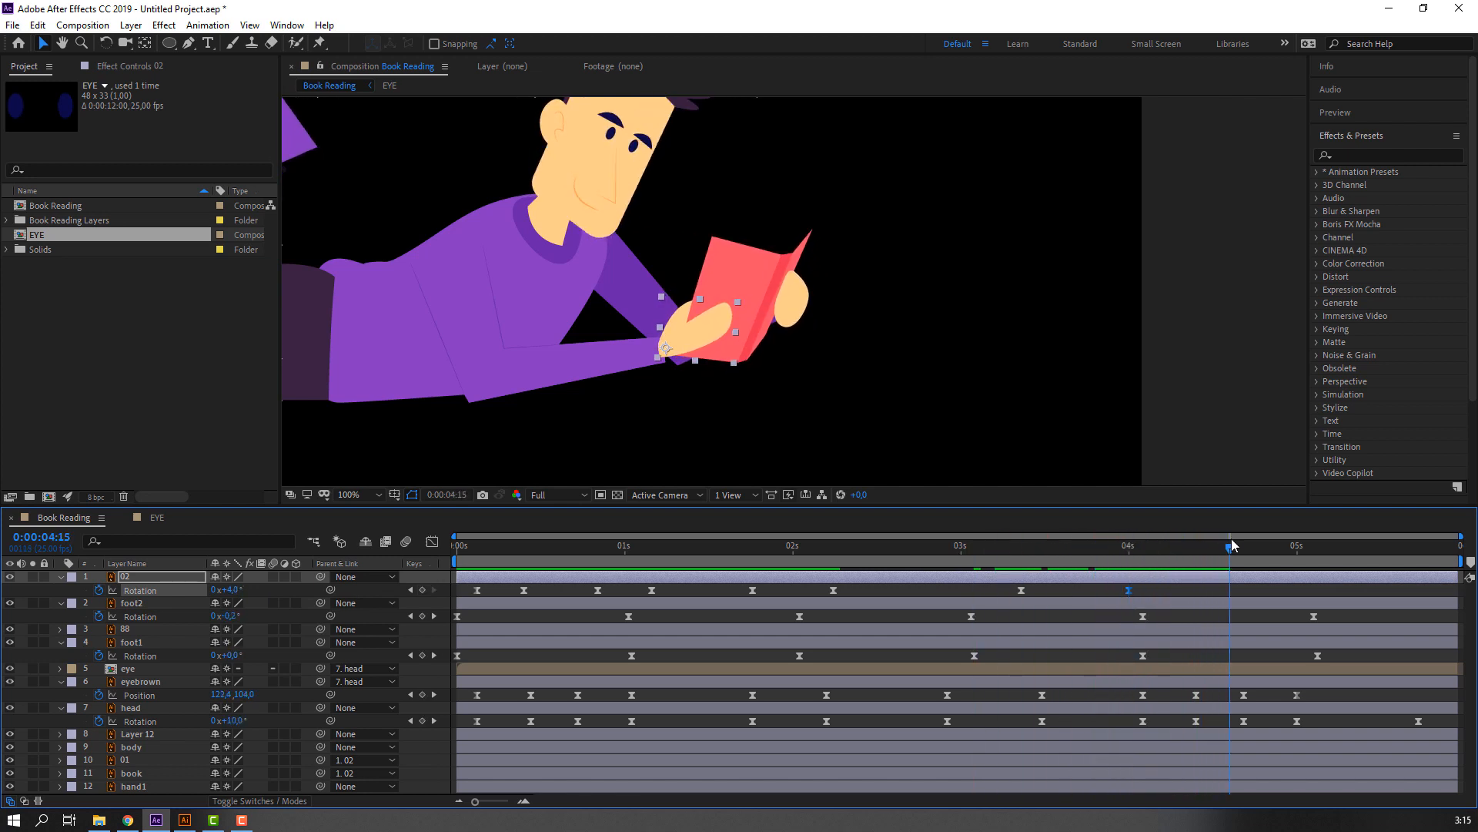
{"action": "left_click", "coordinate": [364, 498]}
{"action": "left_click", "coordinate": [364, 513]}
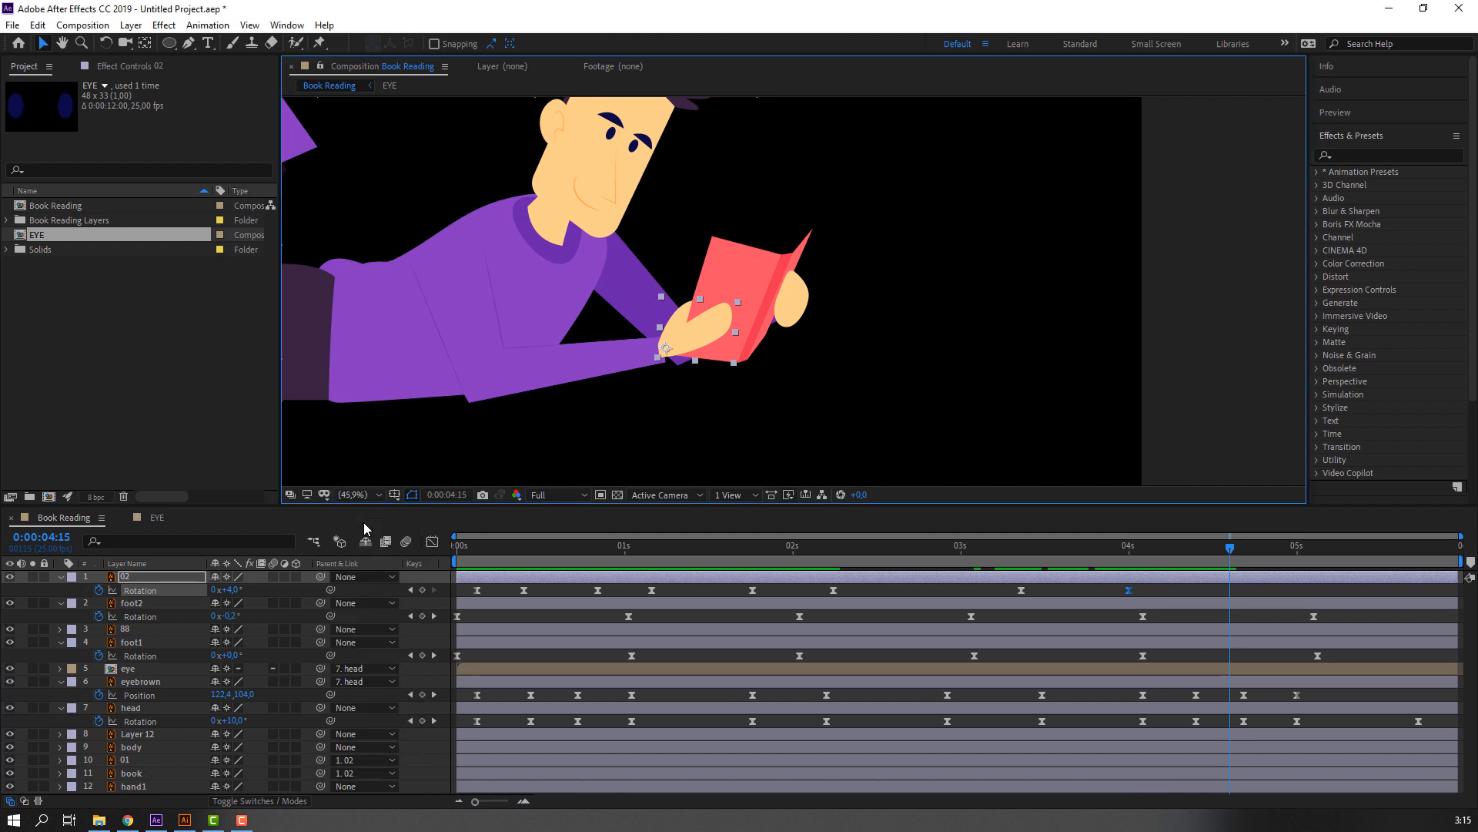
{"action": "left_click", "coordinate": [525, 603]}
{"action": "key", "text": "space"}
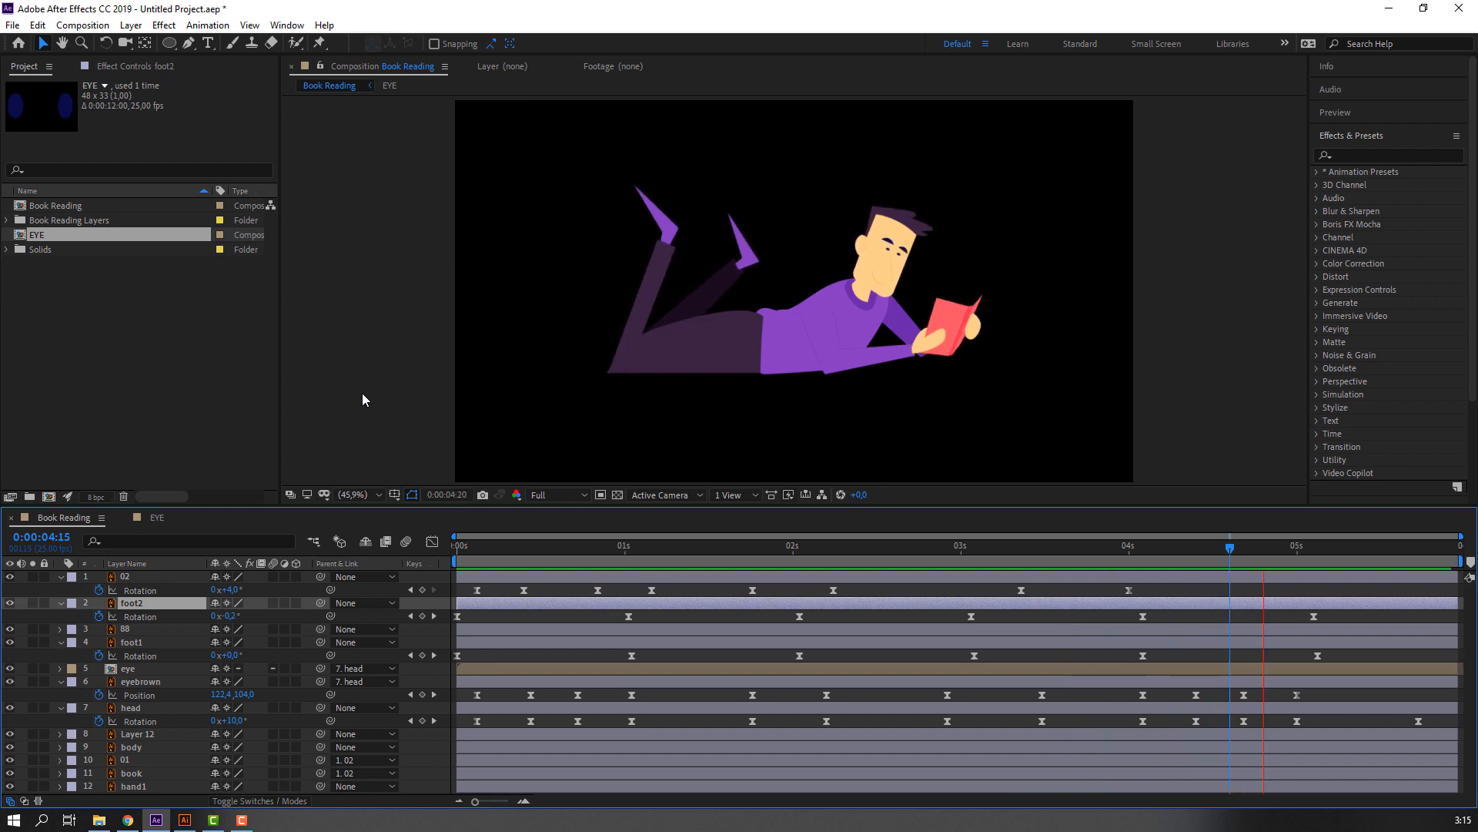
{"action": "left_click_drag", "start_coordinate": [1014, 550], "coordinate": [1231, 543]}
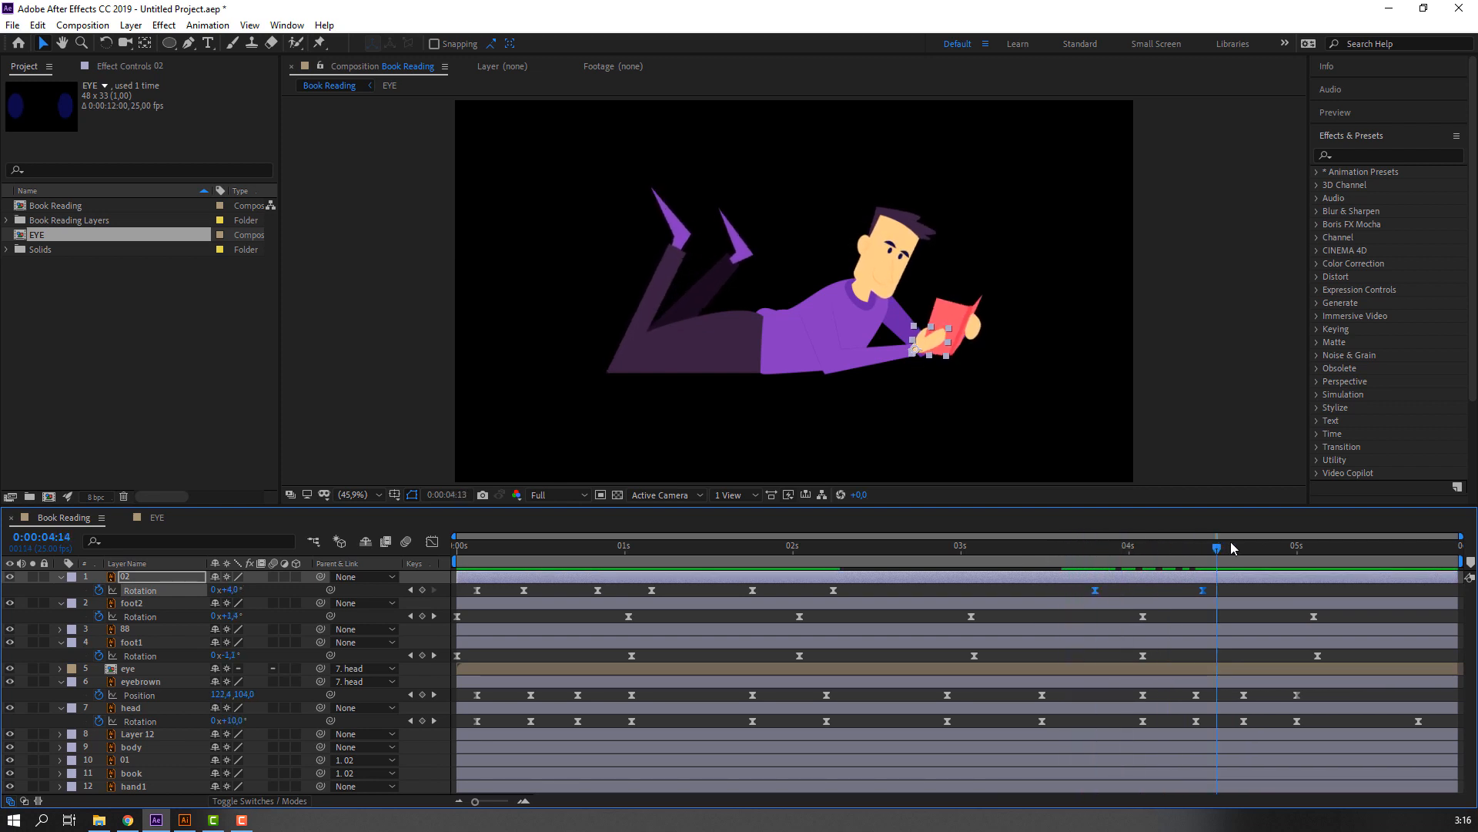
{"action": "left_click", "coordinate": [1144, 611]}
{"action": "key", "text": "space"}
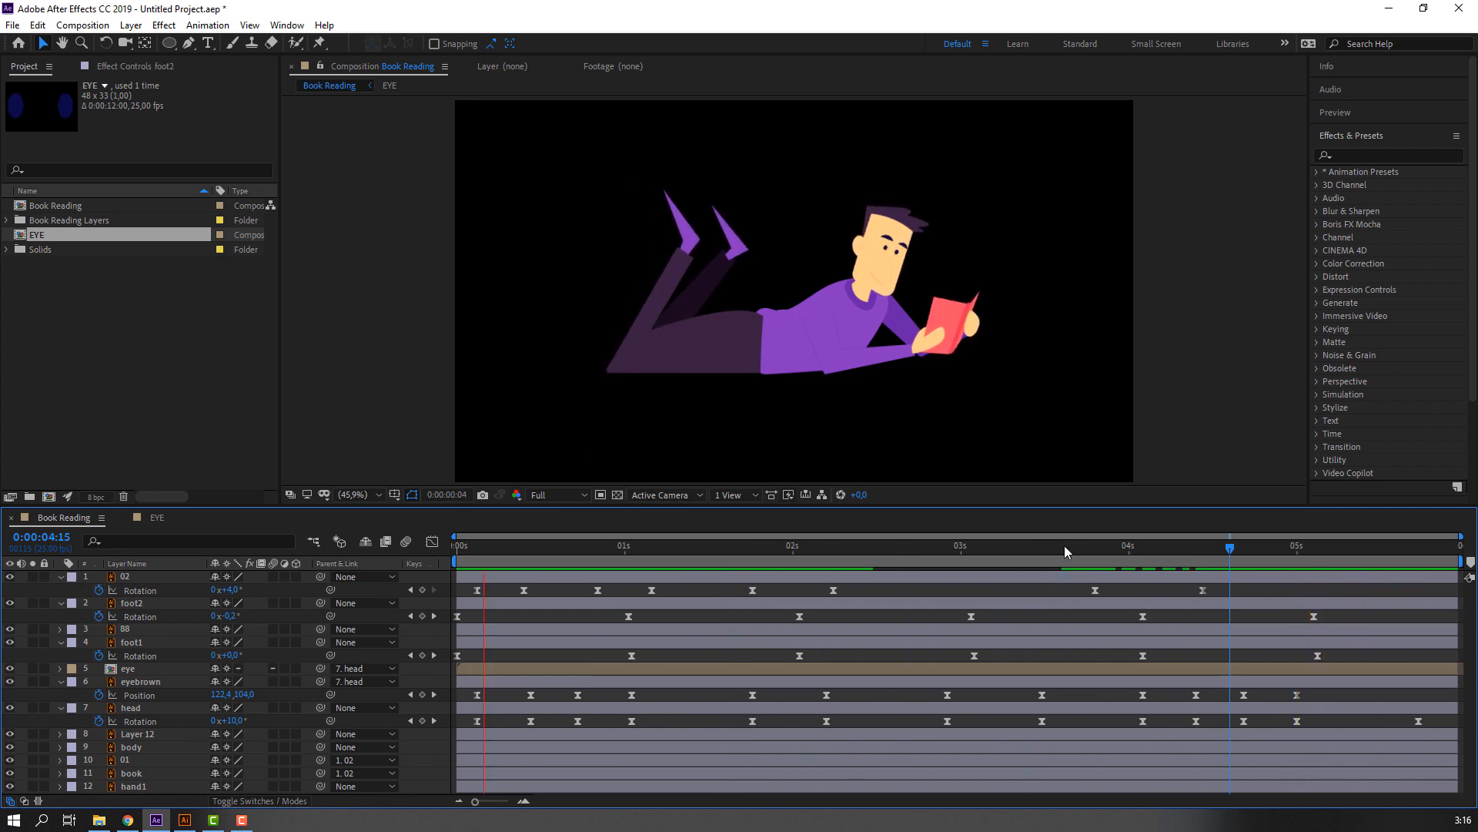
Keyframe the far arm layer hand1's Rotation at 0° at 0:00:00:03 and 3° at 0:00:00:09.
{"action": "left_click_drag", "start_coordinate": [1047, 551], "coordinate": [382, 556]}
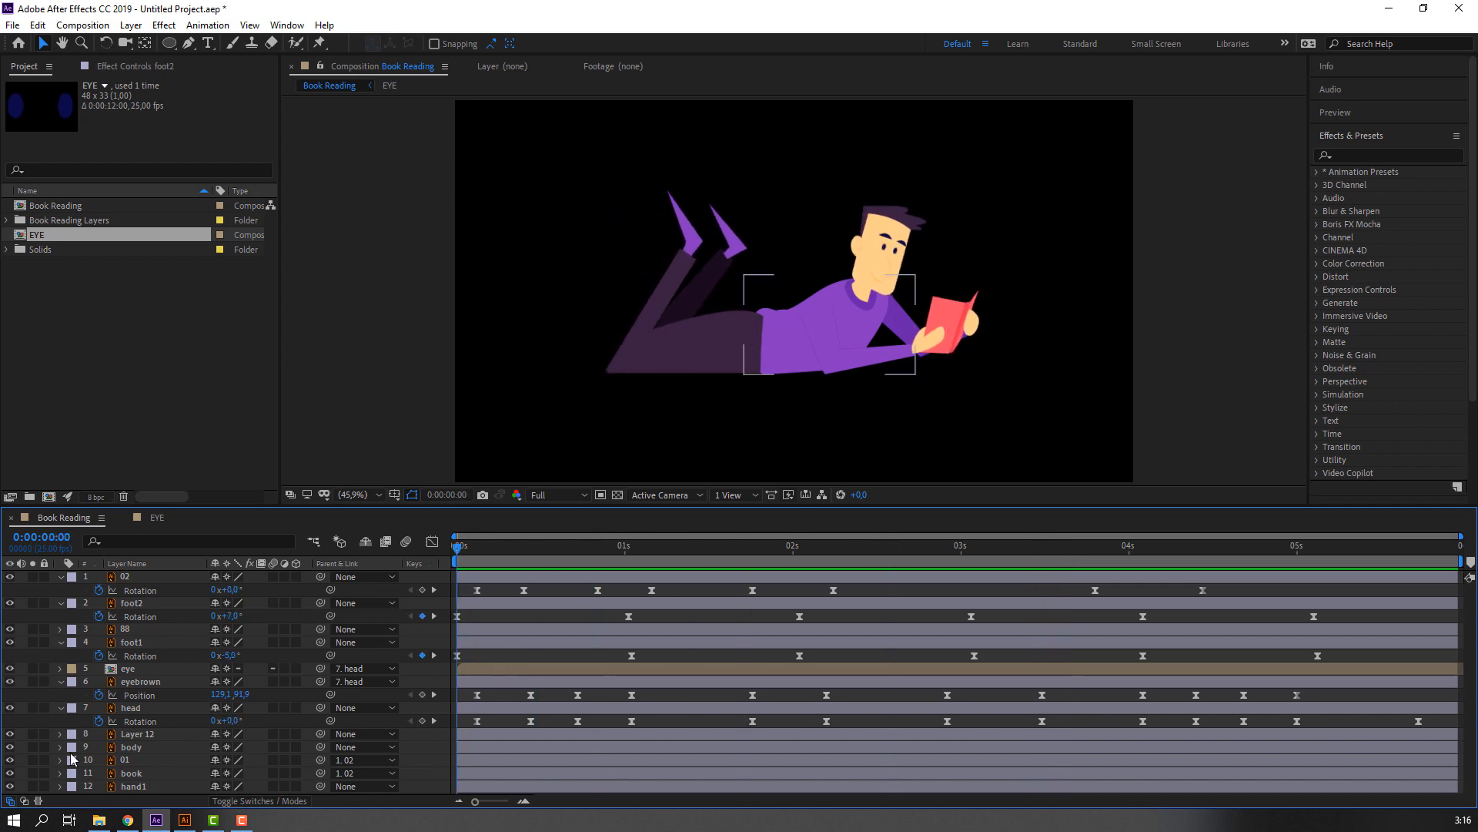
{"action": "left_click", "coordinate": [122, 788]}
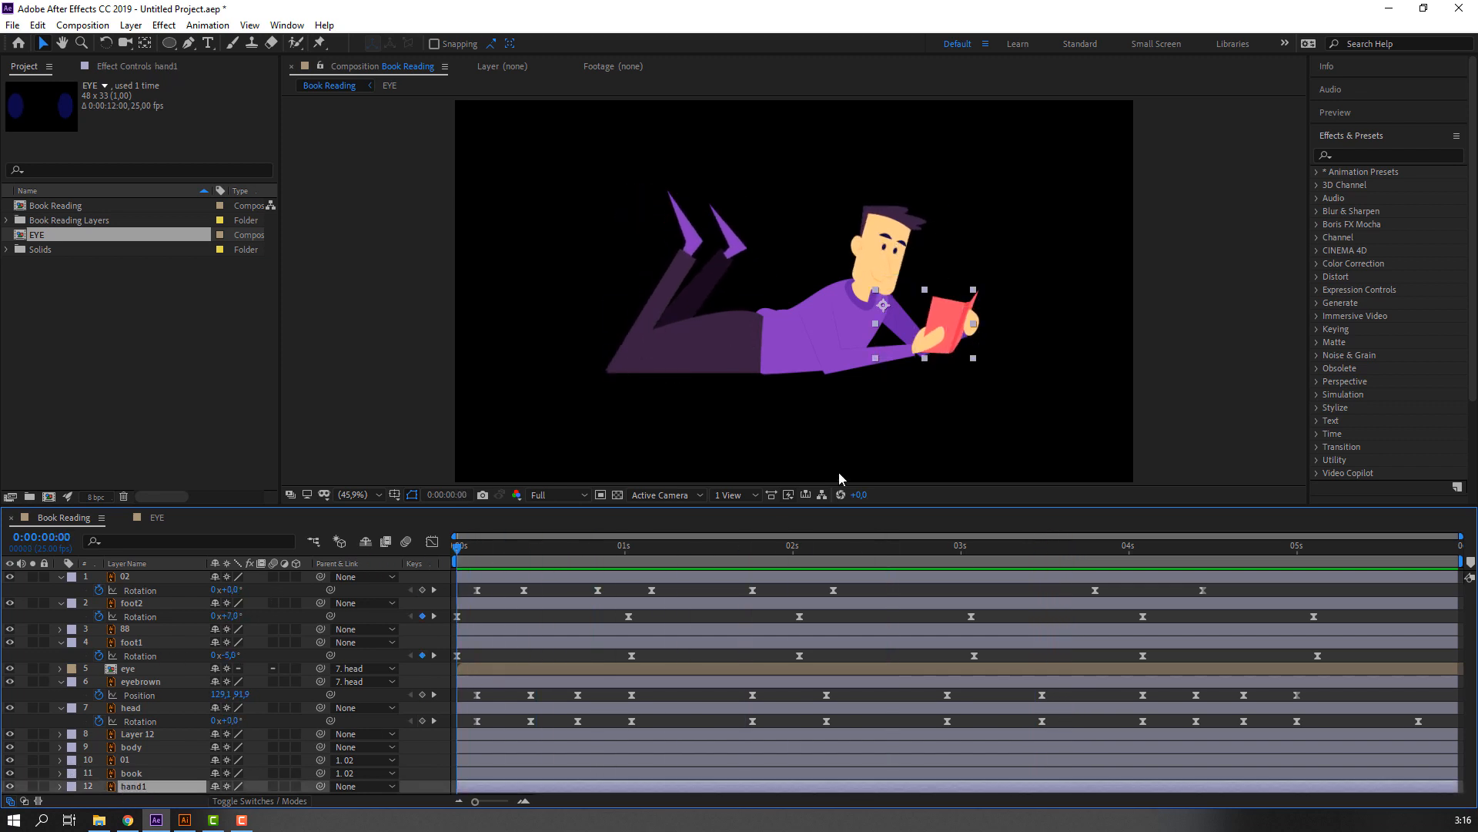
{"action": "key", "text": "/"}
{"action": "left_click_drag", "start_coordinate": [1082, 402], "coordinate": [858, 365]}
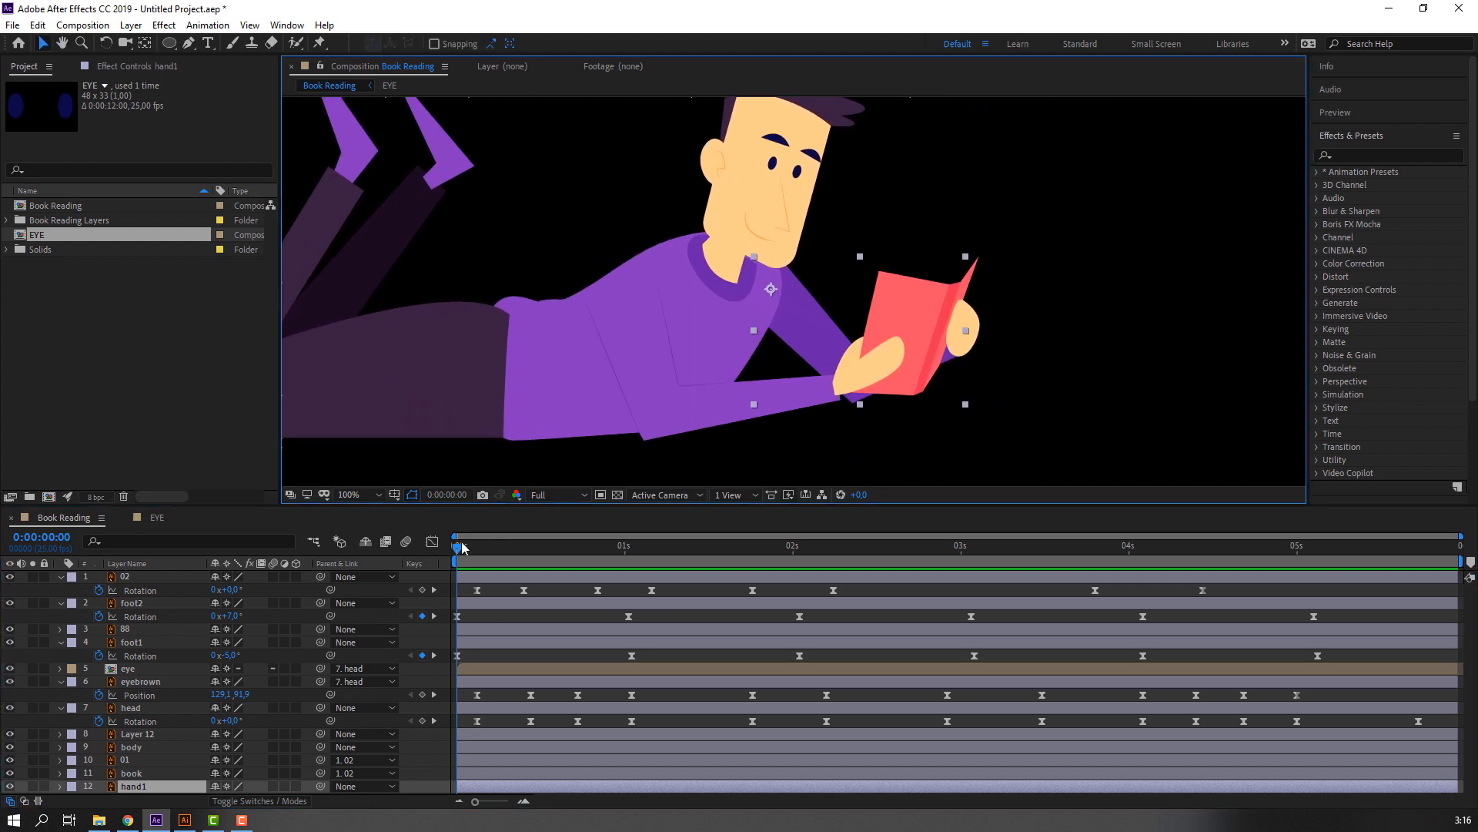
{"action": "left_click_drag", "start_coordinate": [462, 548], "coordinate": [525, 548]}
{"action": "key", "text": "r"}
{"action": "left_click", "coordinate": [99, 786]}
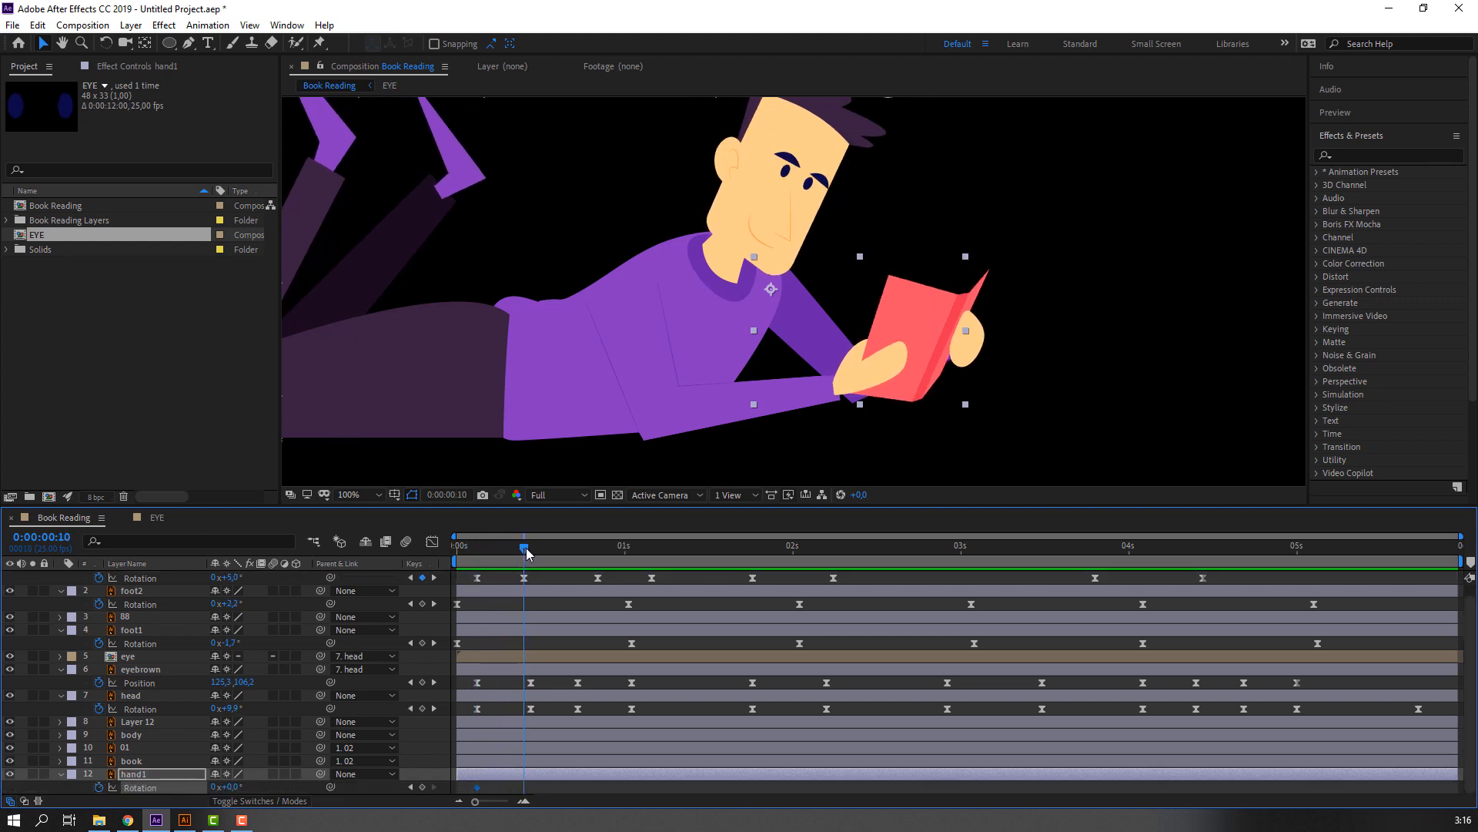
{"action": "left_click_drag", "start_coordinate": [228, 785], "coordinate": [235, 786]}
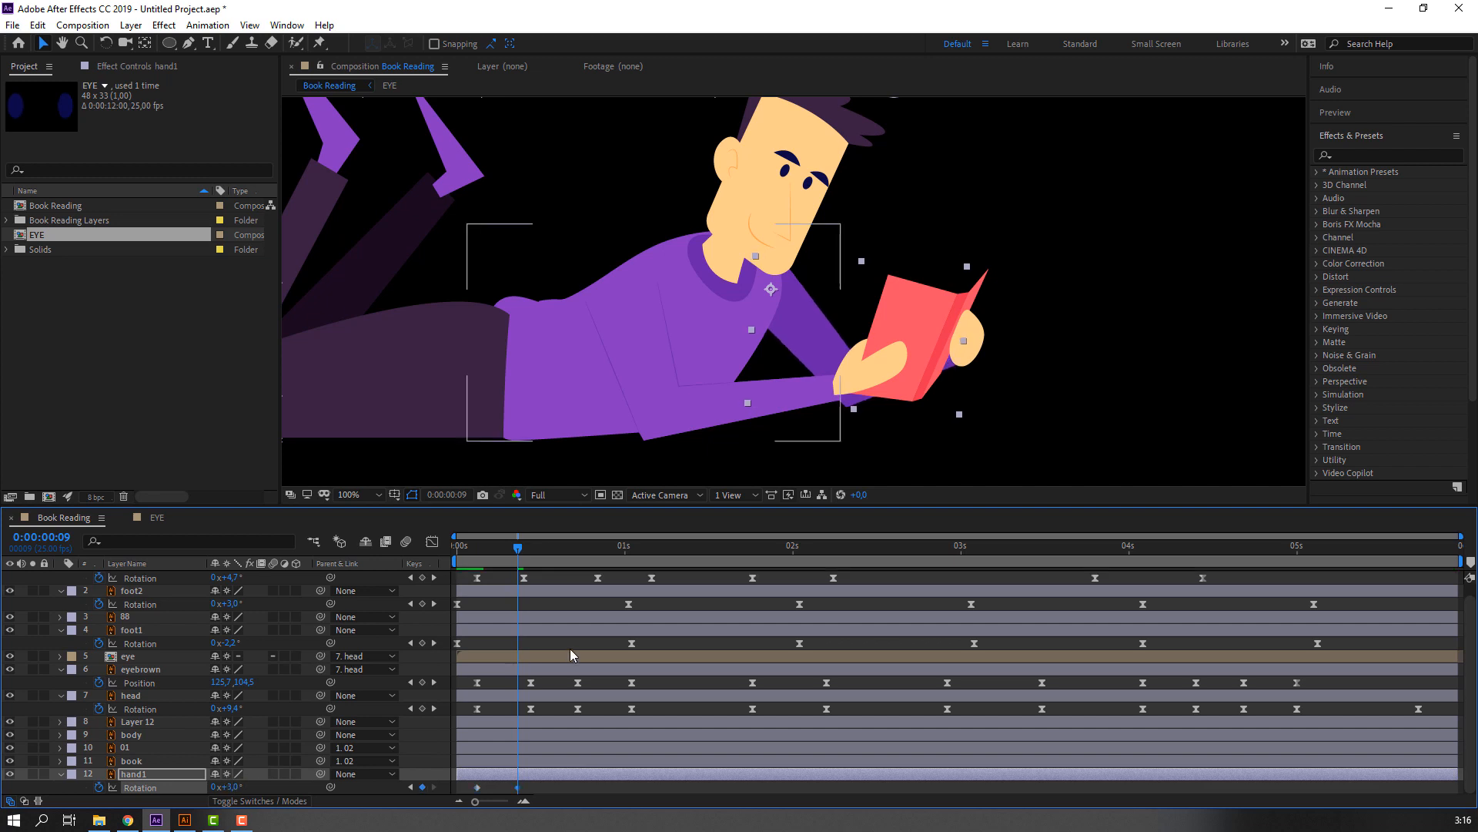
Hold hand1's Rotation at 3° with a keyframe at 0:00:00:18 and copy its first 0° keyframe to 0:00:01:01.
{"action": "left_click", "coordinate": [474, 555]}
{"action": "left_click_drag", "start_coordinate": [483, 557], "coordinate": [633, 551]}
{"action": "left_click_drag", "start_coordinate": [490, 785], "coordinate": [476, 791]}
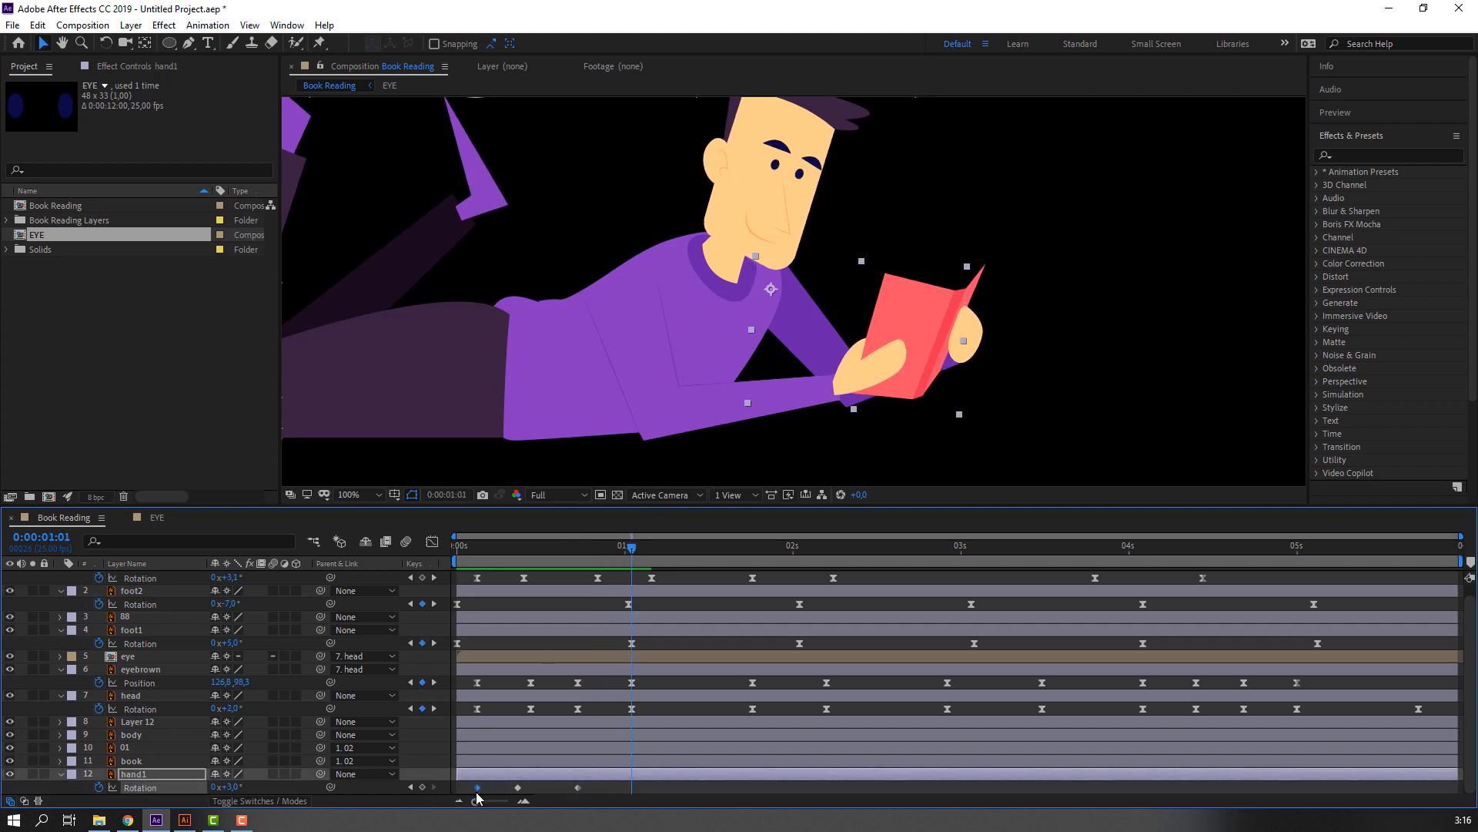
{"action": "key", "text": "ctrl+c"}
{"action": "key", "text": "ctrl+v"}
Hold hand1's Rotation at 0° with a keyframe at 0:00:01:19 and set it to 7° at 0:00:02:04.
{"action": "left_click_drag", "start_coordinate": [551, 551], "coordinate": [749, 556]}
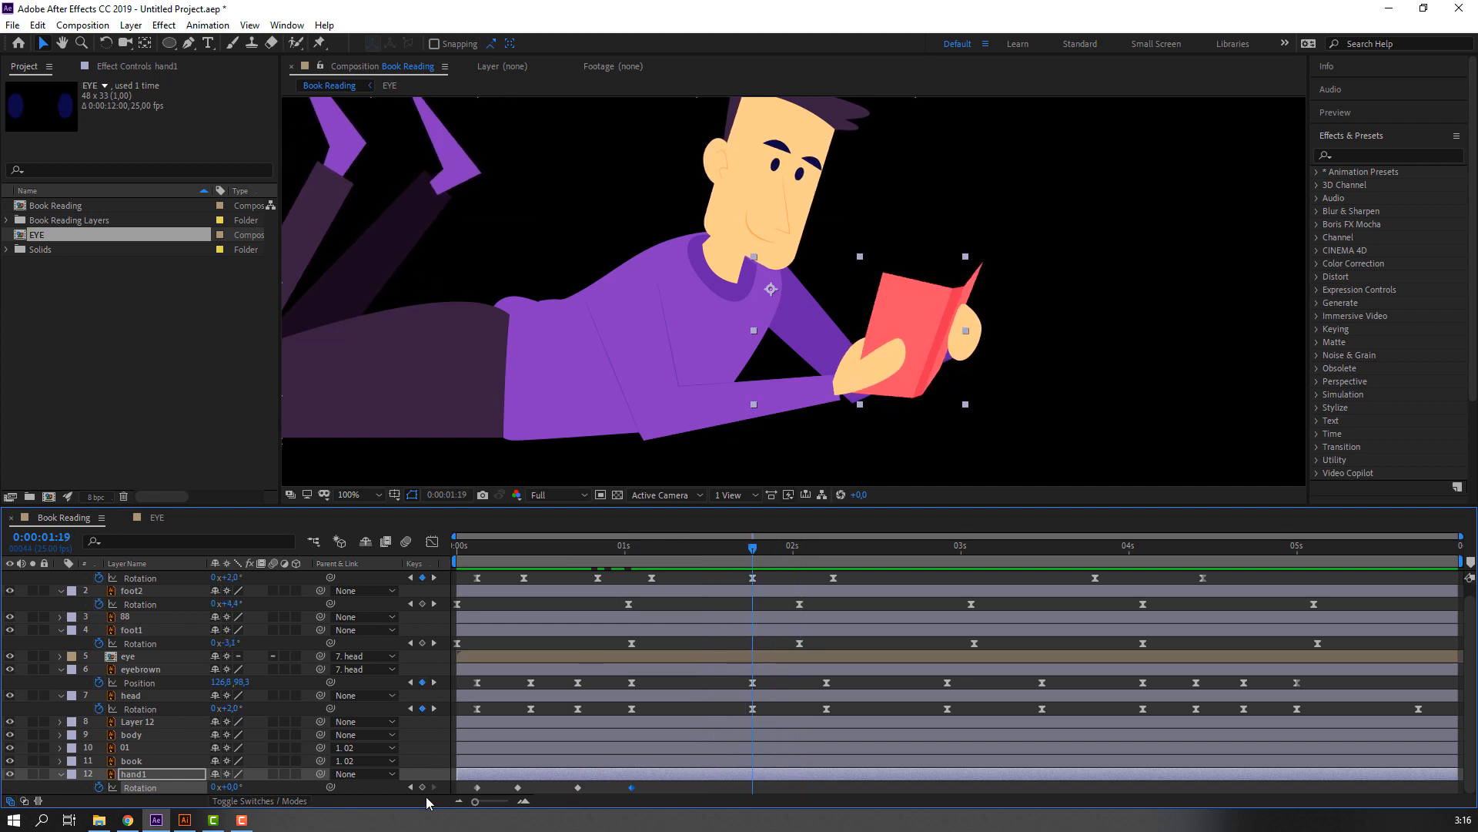
{"action": "left_click_drag", "start_coordinate": [776, 545], "coordinate": [821, 545]}
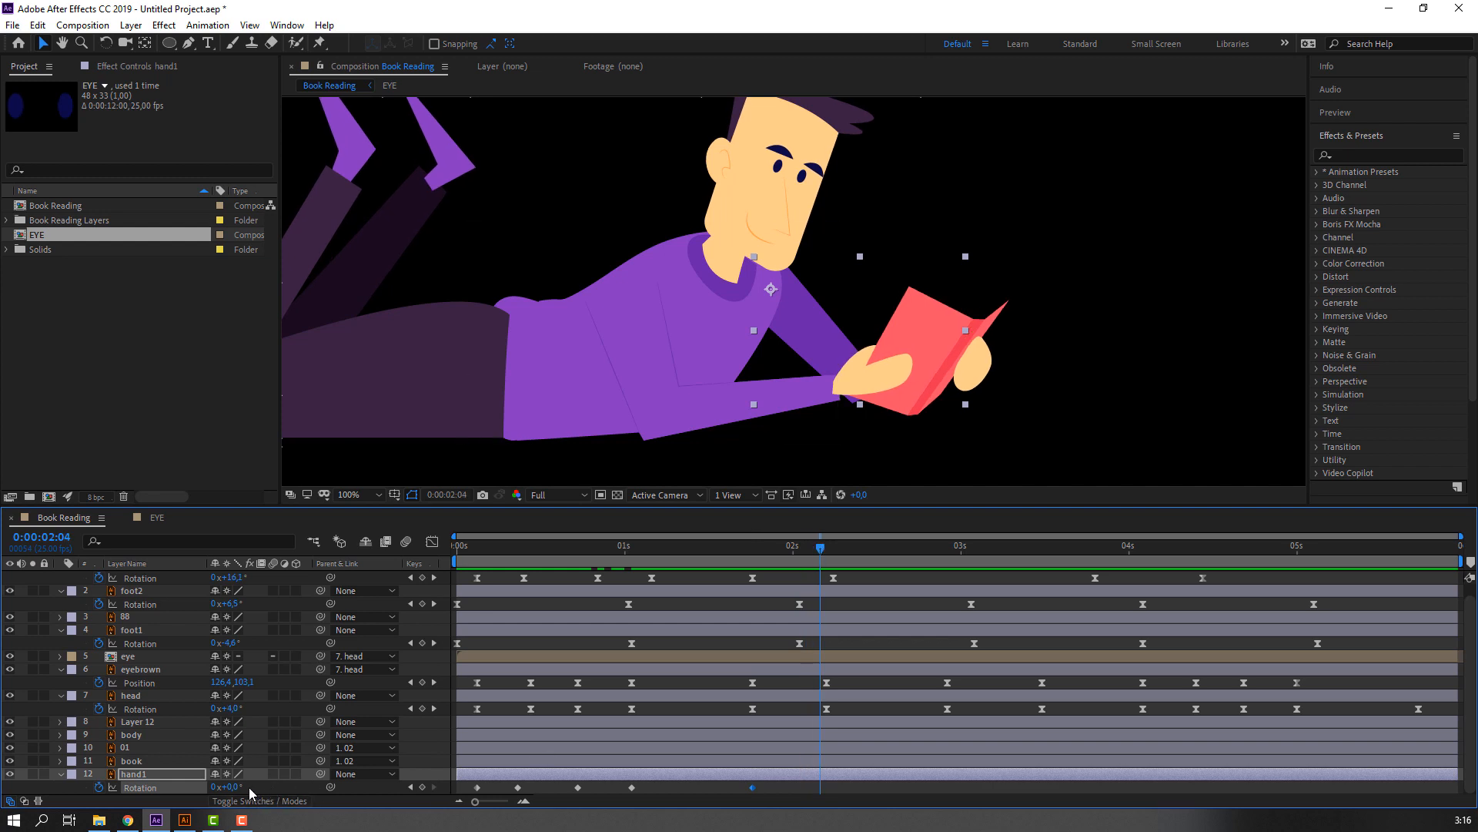
{"action": "left_click_drag", "start_coordinate": [231, 791], "coordinate": [236, 787]}
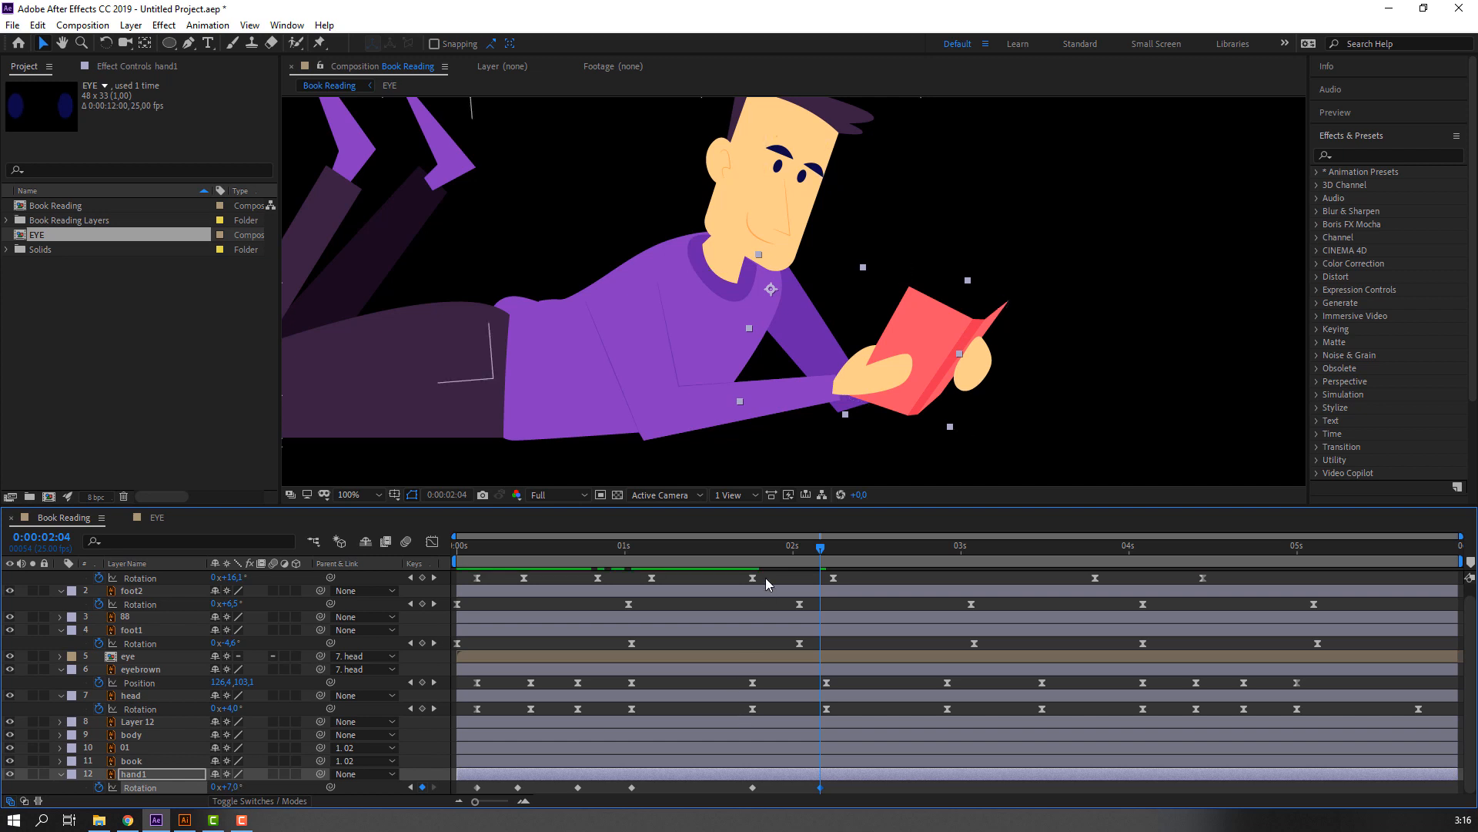
Hold hand1's Rotation at 7° with a keyframe at 0:00:03:20, set it to 4° at 0:00:04:10, and review the arm's motion.
{"action": "left_click_drag", "start_coordinate": [742, 549], "coordinate": [1095, 557]}
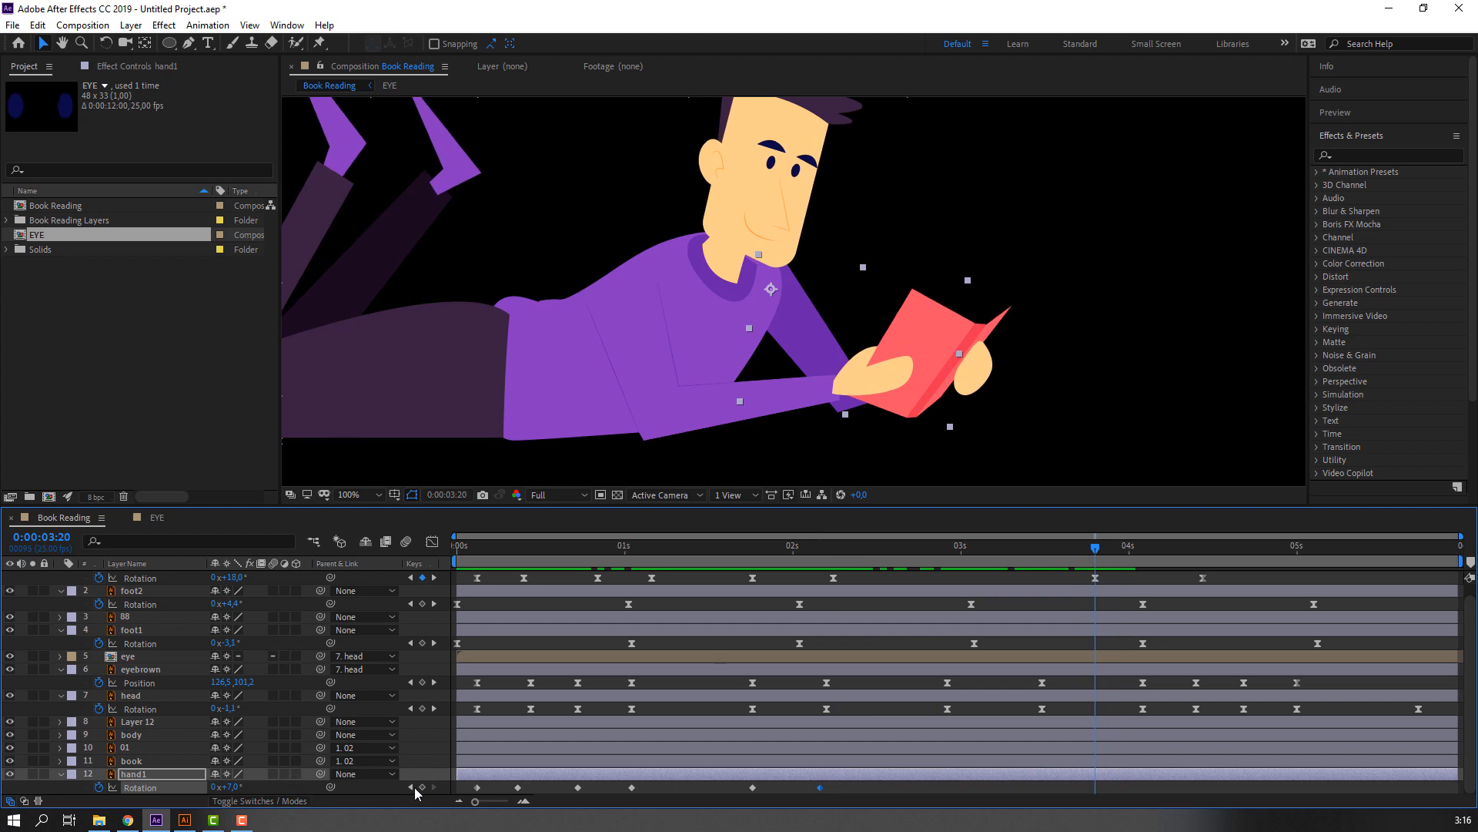
{"action": "left_click_drag", "start_coordinate": [1104, 559], "coordinate": [1200, 551]}
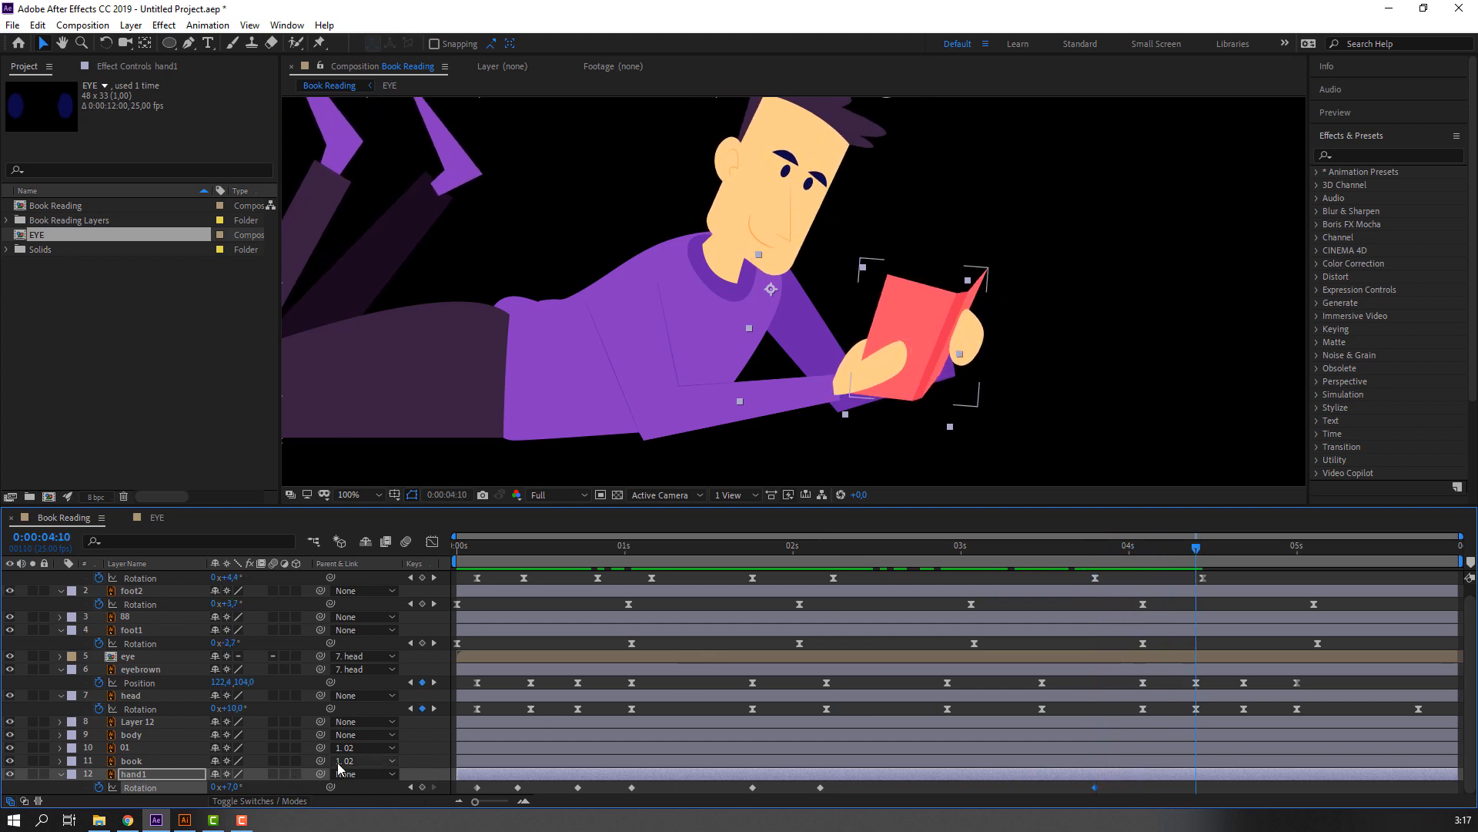
{"action": "left_click_drag", "start_coordinate": [227, 785], "coordinate": [231, 785]}
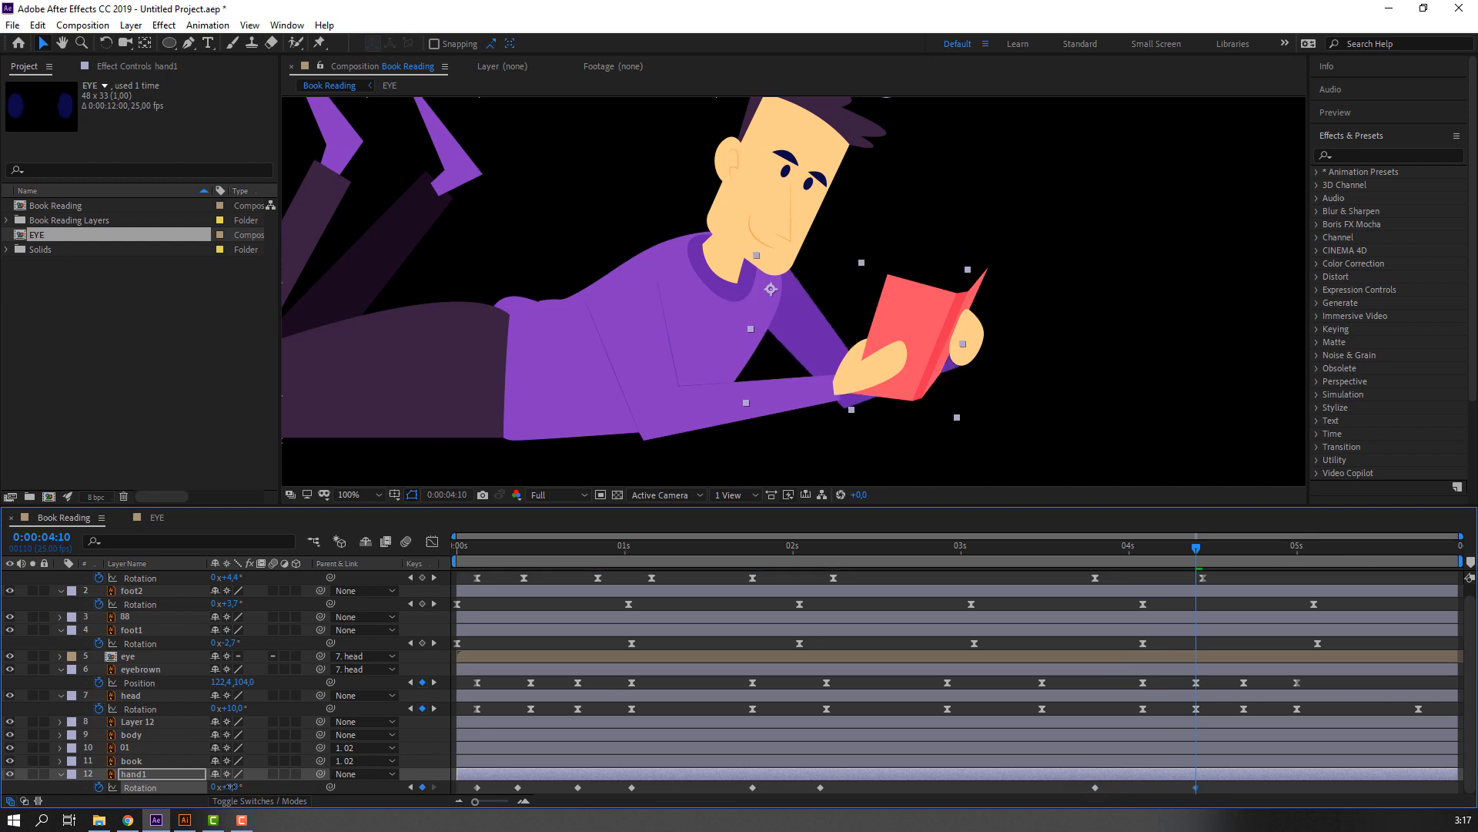
{"action": "left_click_drag", "start_coordinate": [1090, 552], "coordinate": [1203, 570]}
{"action": "key", "text": "space"}
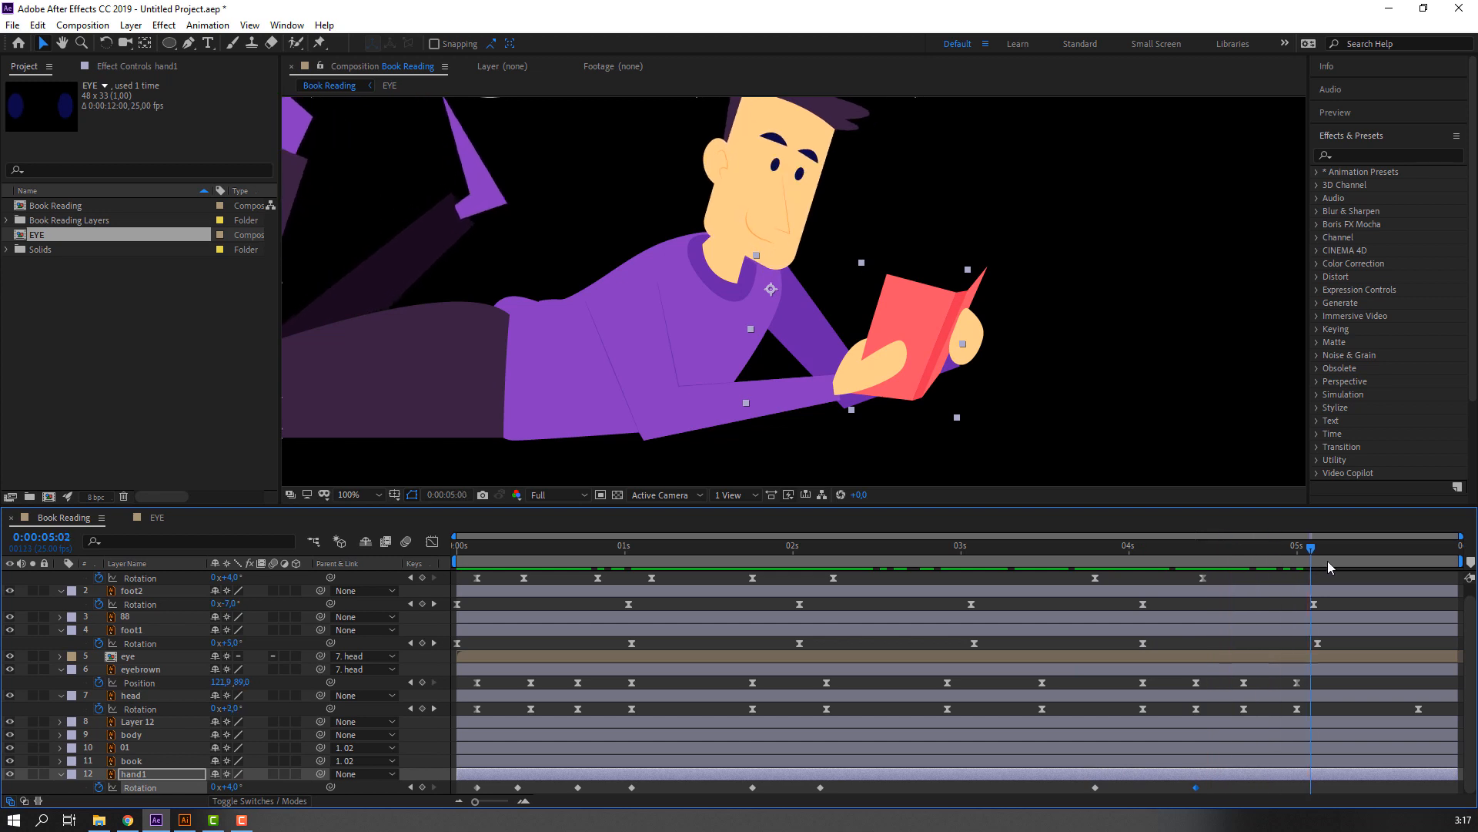
Apply Easy Ease to all of hand1's Rotation keyframes.
{"action": "left_click_drag", "start_coordinate": [1205, 808], "coordinate": [459, 807]}
{"action": "right_click", "coordinate": [477, 787]}
{"action": "mouse_move", "coordinate": [585, 780]}
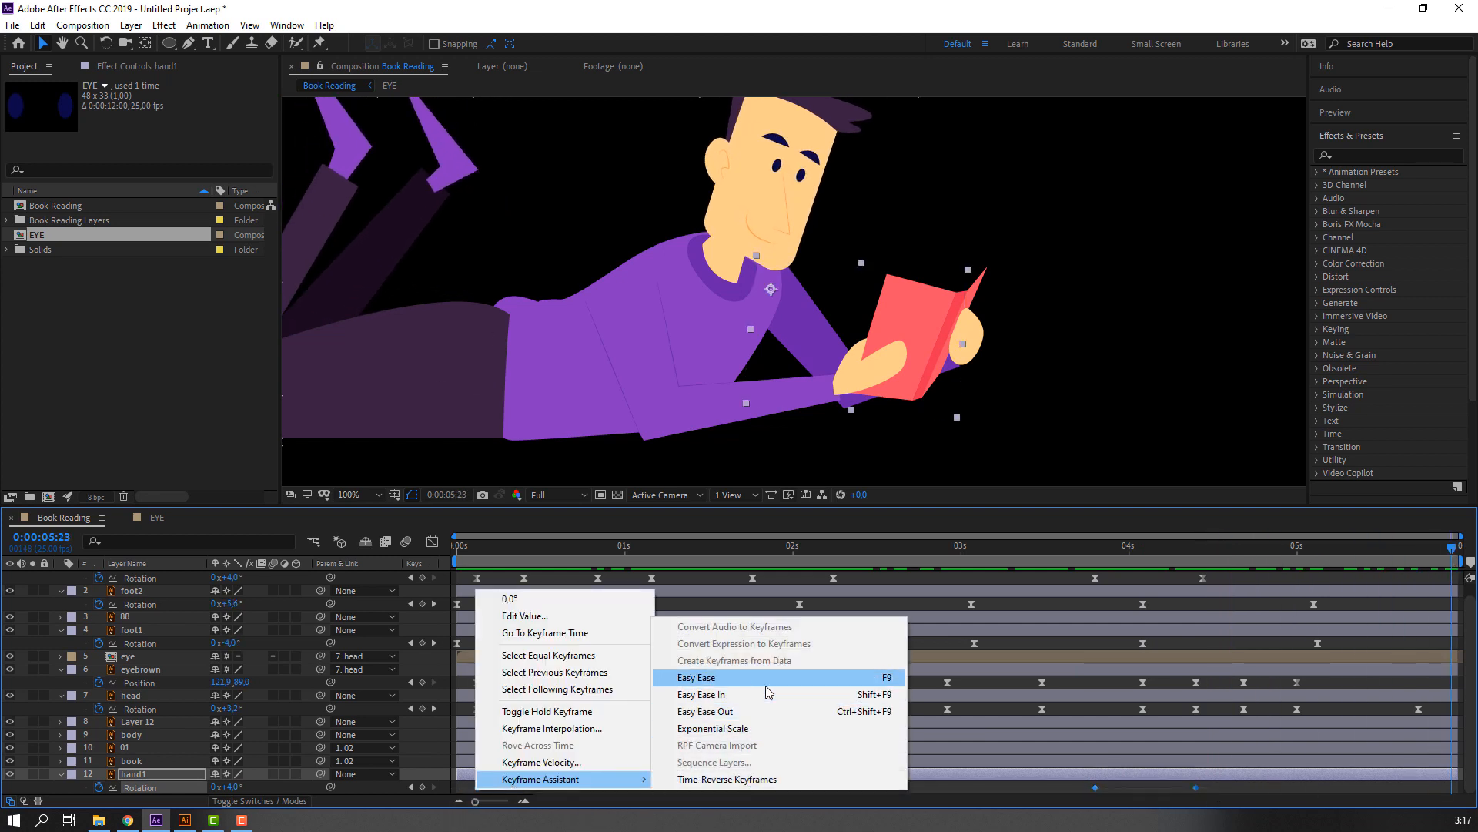
{"action": "left_click", "coordinate": [739, 676]}
{"action": "left_click", "coordinate": [864, 710]}
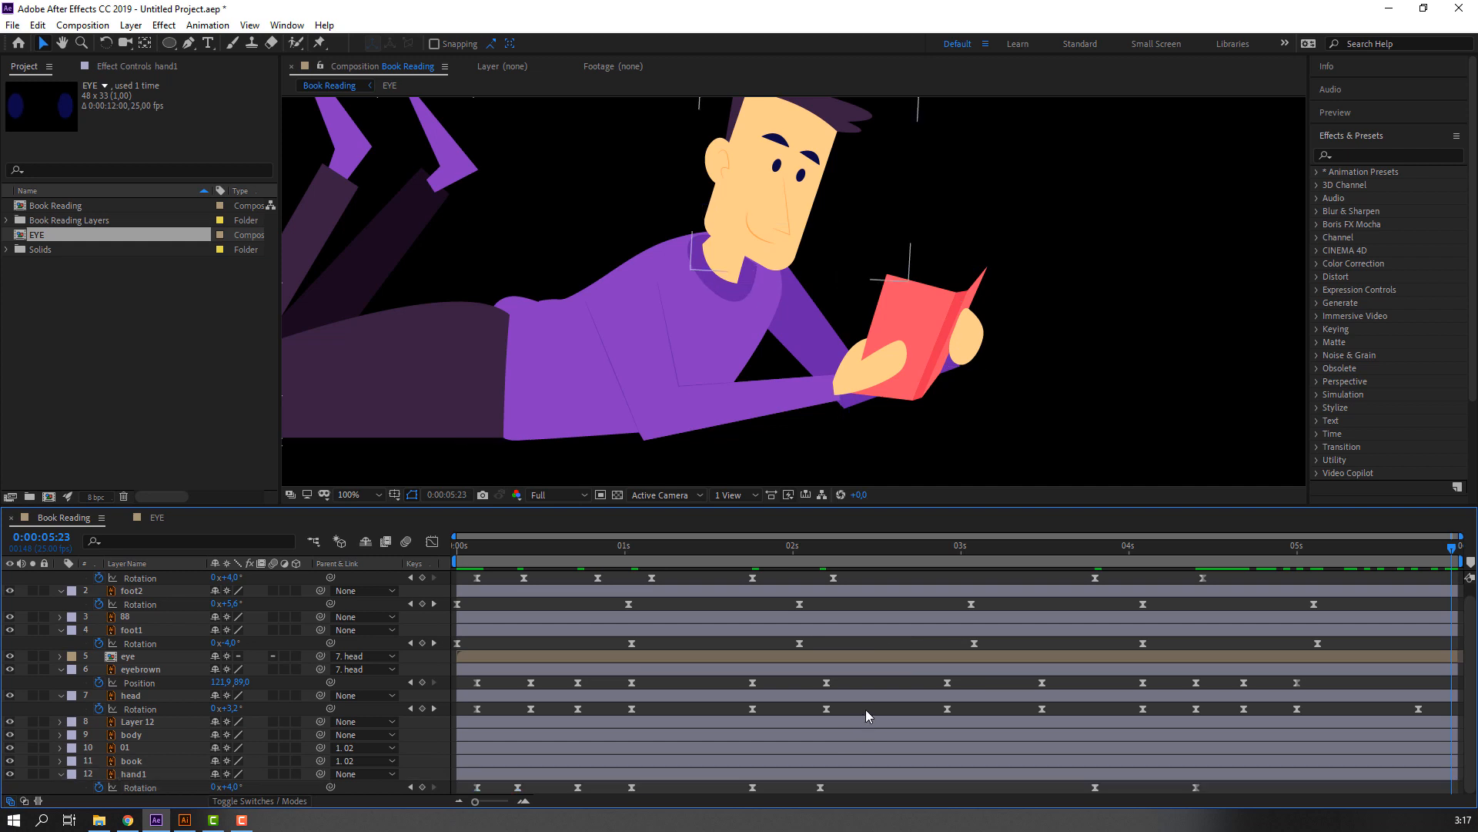
Fit the whole composition in the viewer, preview the full animation and return to 0:00:00:00.
{"action": "left_click", "coordinate": [373, 499]}
{"action": "left_click", "coordinate": [374, 518]}
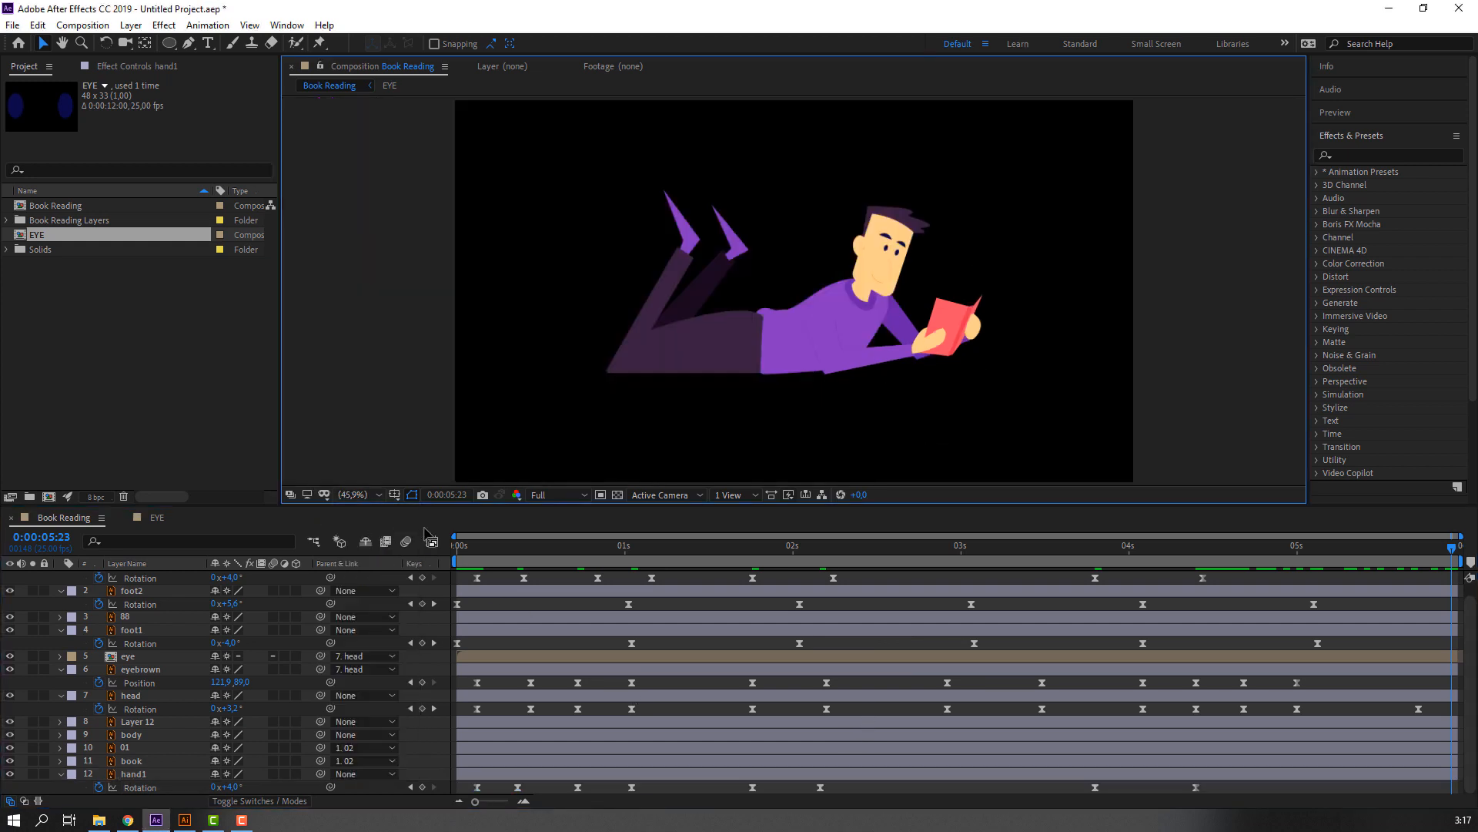
{"action": "key", "text": "space"}
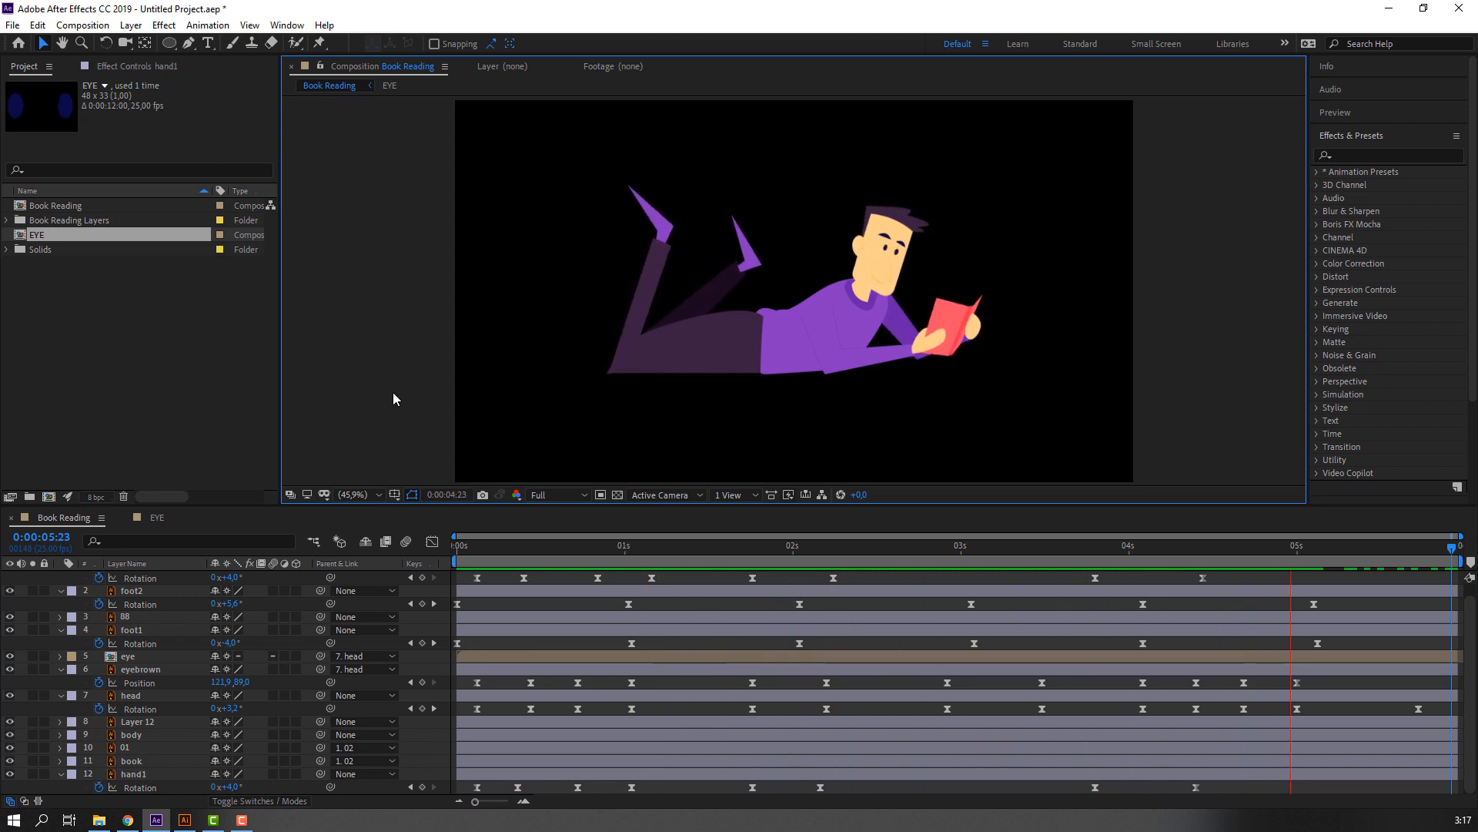
{"action": "left_click_drag", "start_coordinate": [529, 550], "coordinate": [431, 556]}
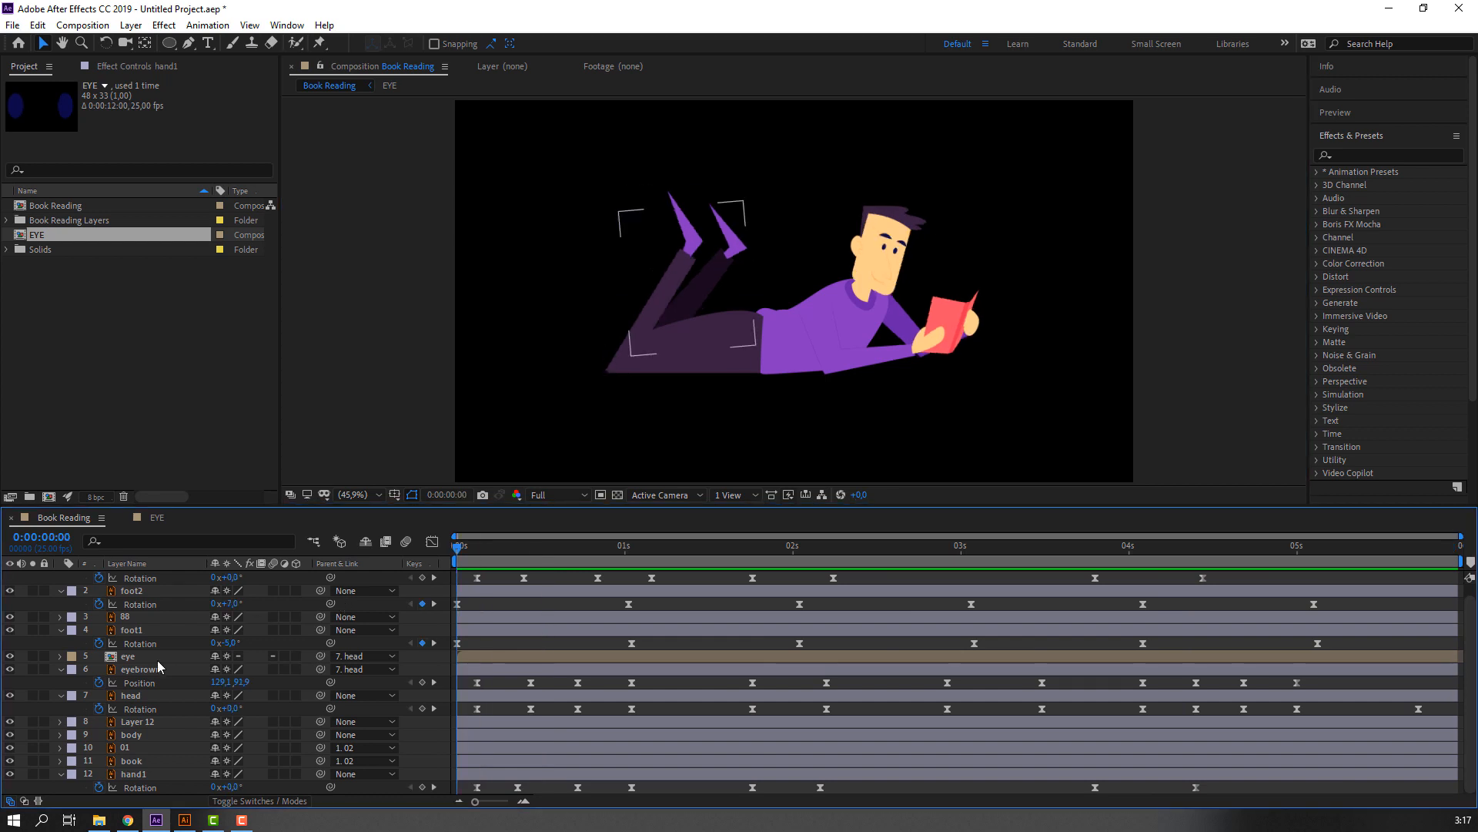
Collapse the expanded keyframe properties of all layers and clear the layer selection.
{"action": "scroll", "coordinate": [91, 625], "scroll_direction": "up", "scroll_amount": 1}
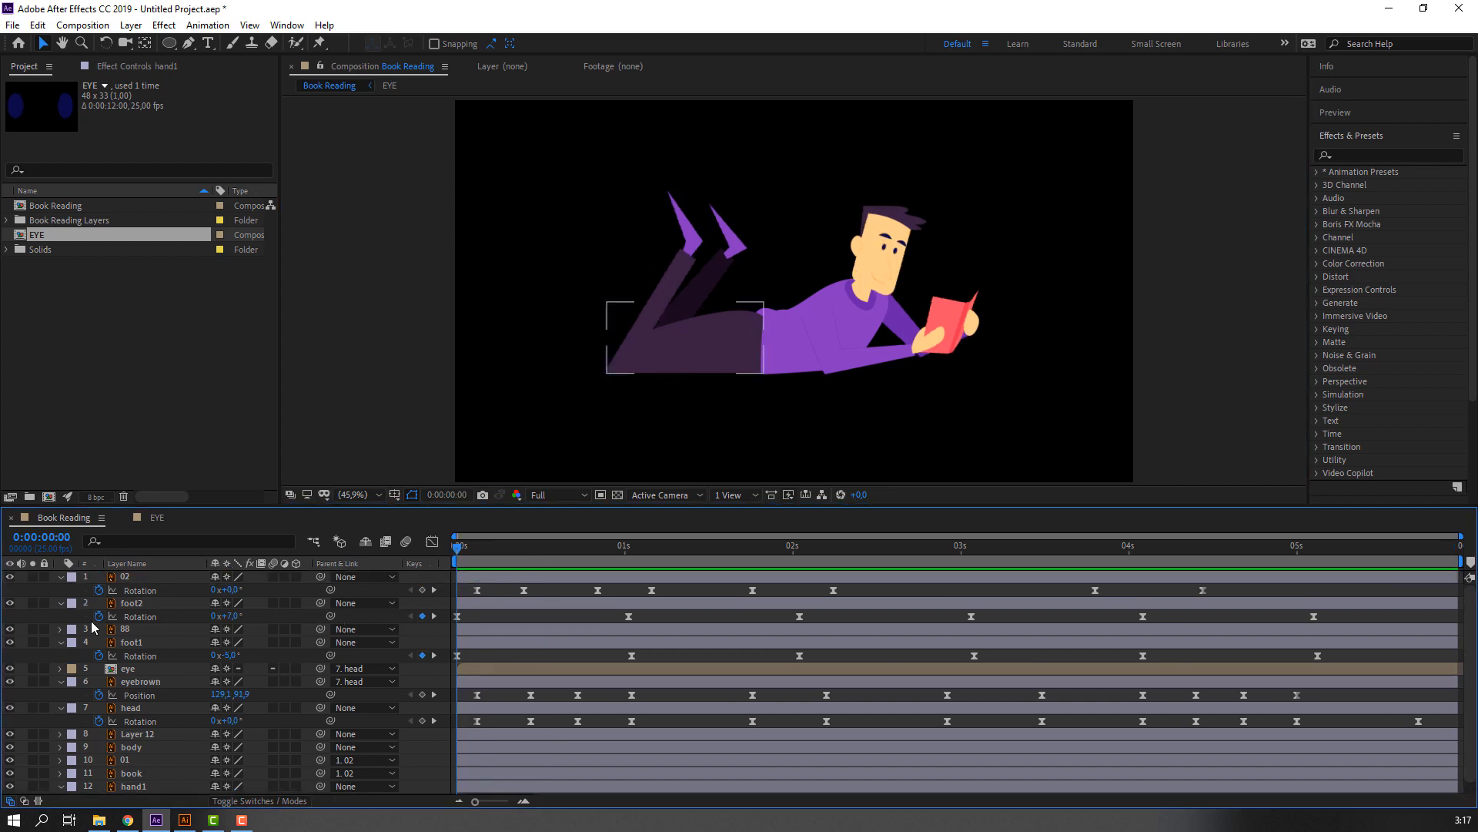
{"action": "left_click", "coordinate": [123, 578]}
{"action": "key", "text": "ctrl+a"}
{"action": "left_click", "coordinate": [62, 578]}
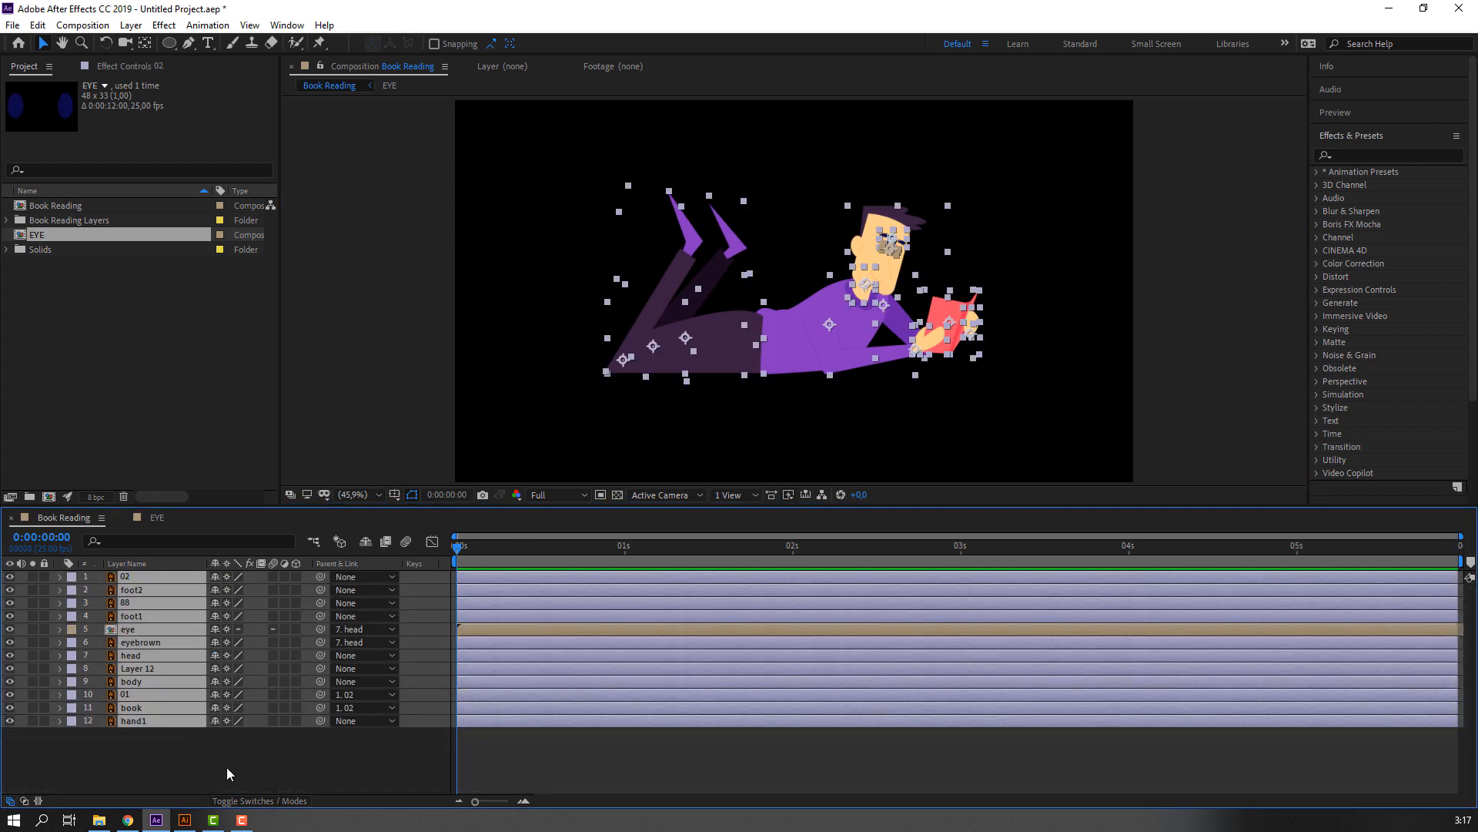
{"action": "left_click", "coordinate": [226, 767]}
Create a 1920 × 1080 px solid named BG and place it beneath all character layers.
{"action": "right_click", "coordinate": [284, 756]}
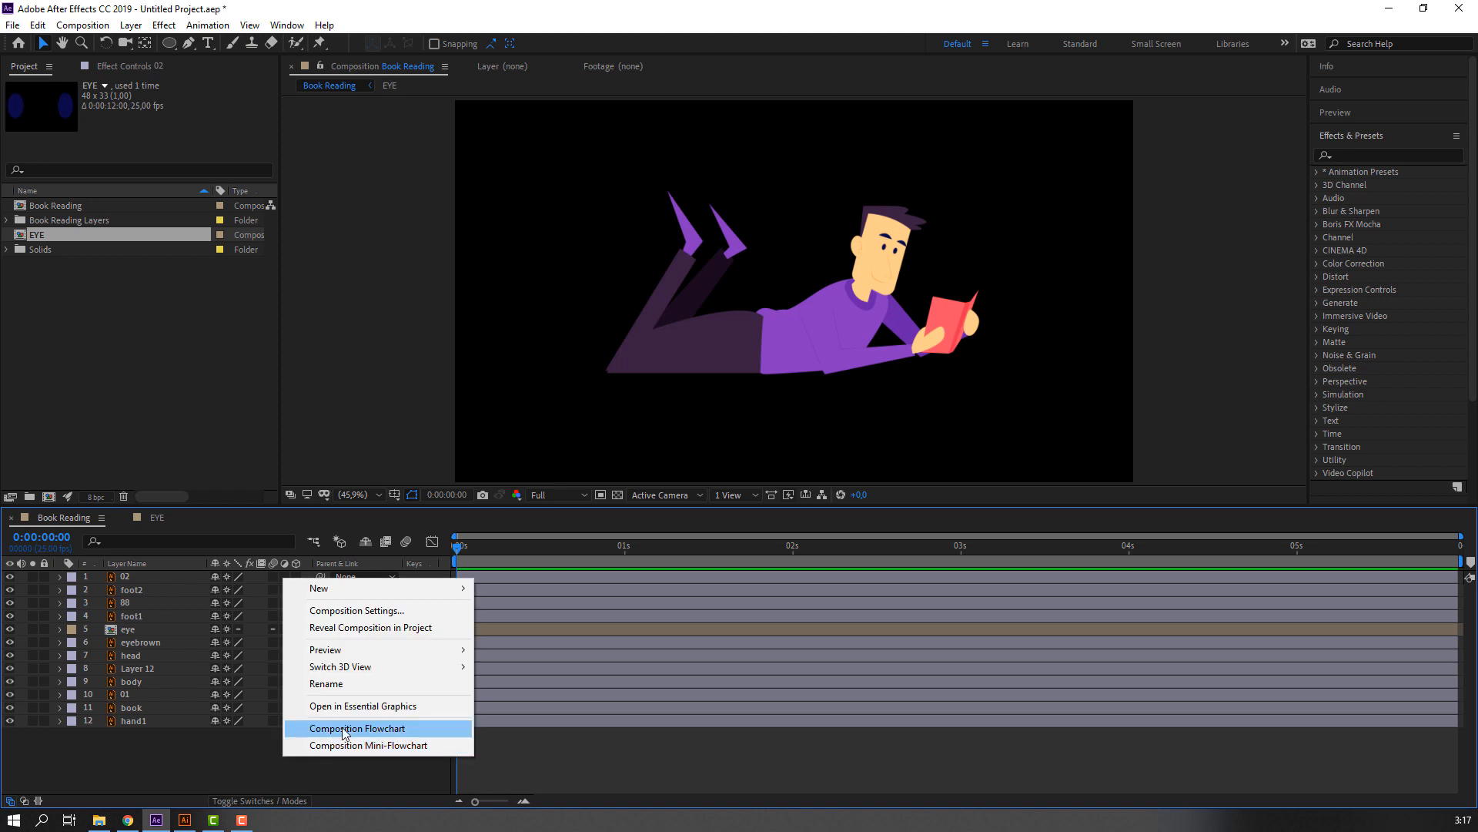
{"action": "mouse_move", "coordinate": [458, 587]}
{"action": "left_click", "coordinate": [542, 630]}
{"action": "type", "text": "B"}
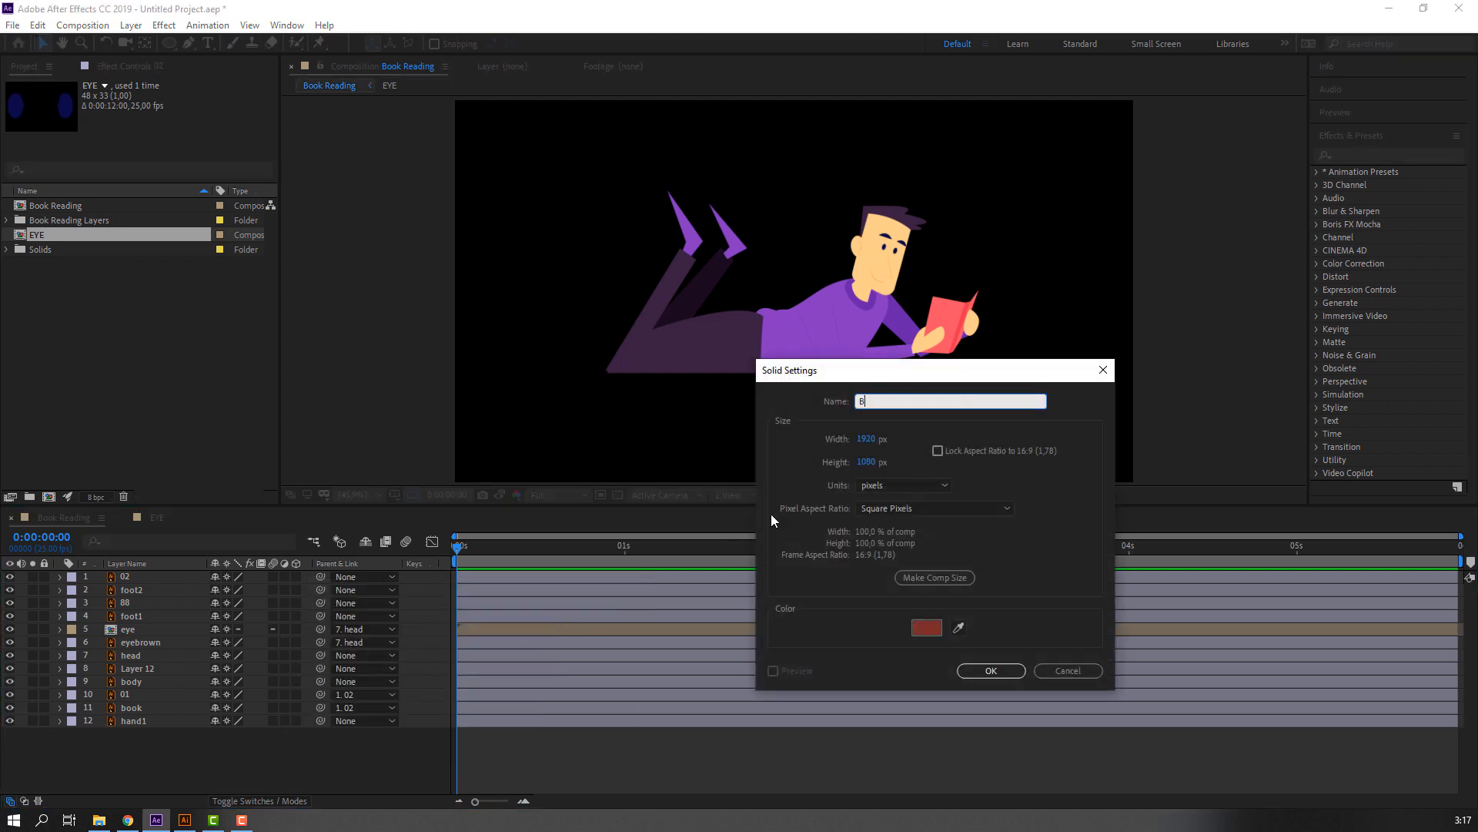
{"action": "type", "text": "G"}
{"action": "left_click", "coordinate": [990, 670]}
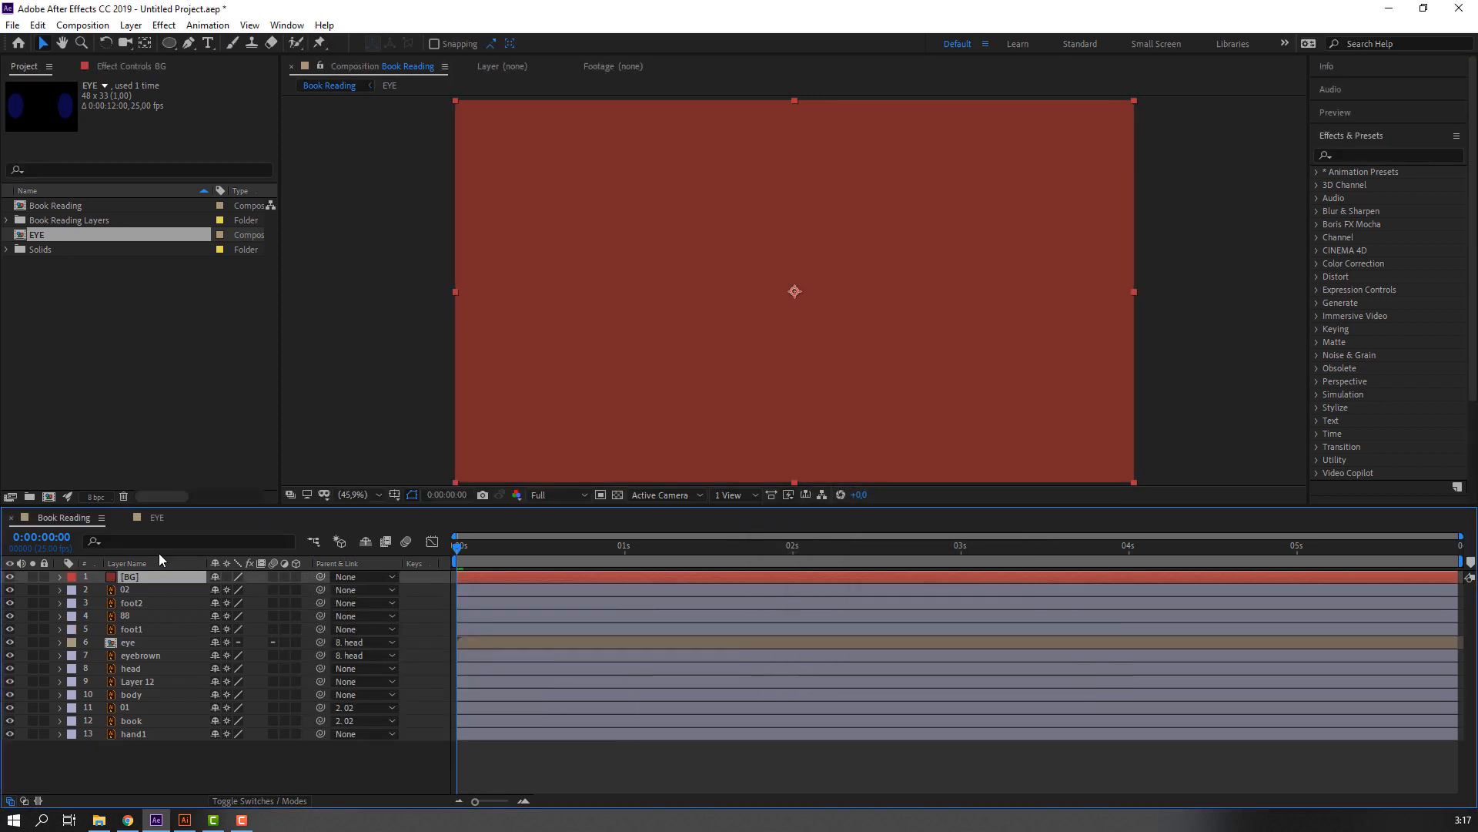
{"action": "left_click_drag", "start_coordinate": [143, 600], "coordinate": [153, 748]}
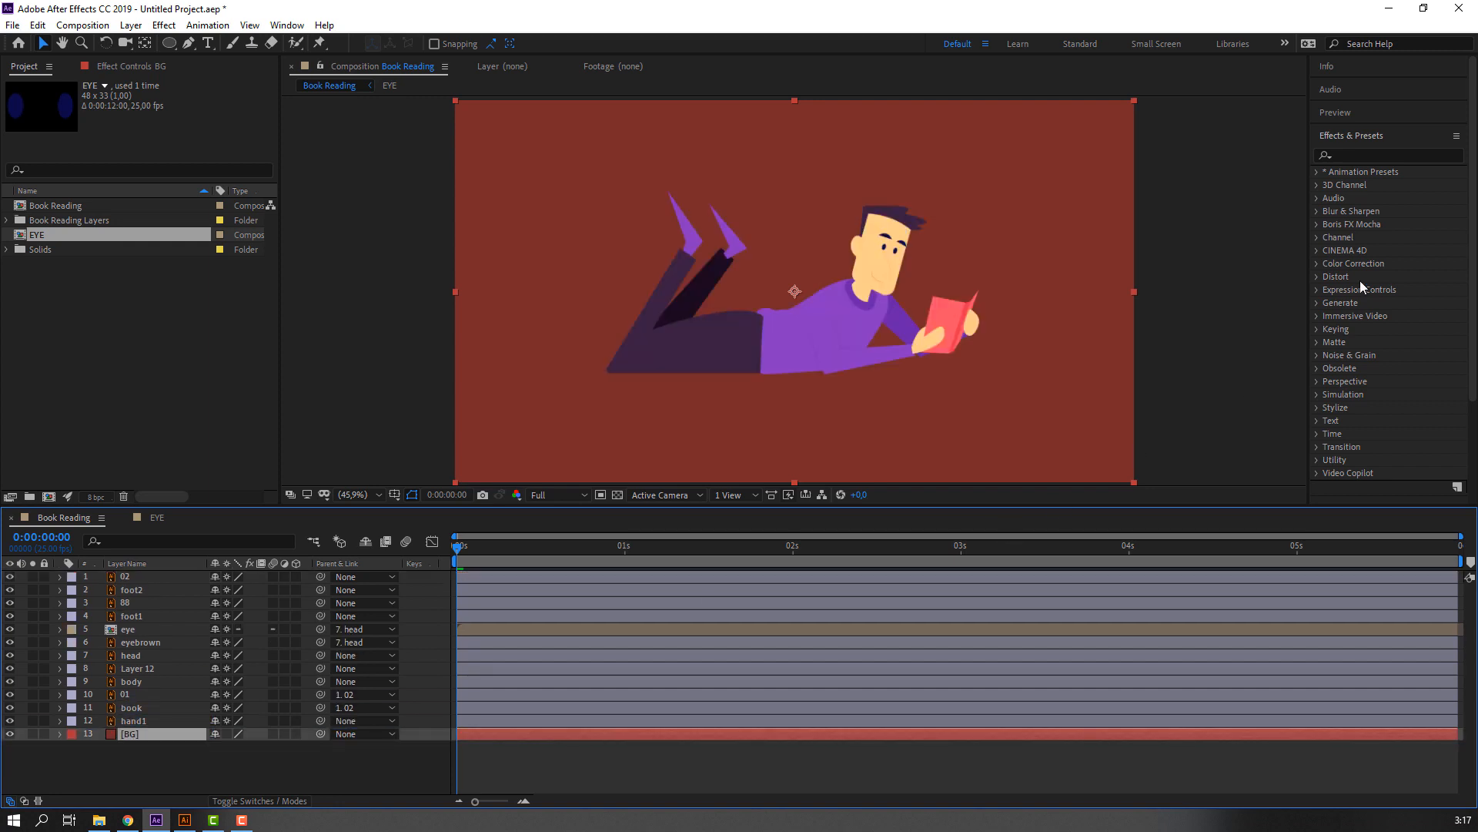
Find the Fill effect and apply it to the BG layer.
{"action": "left_click", "coordinate": [1377, 152]}
{"action": "type", "text": "fill"}
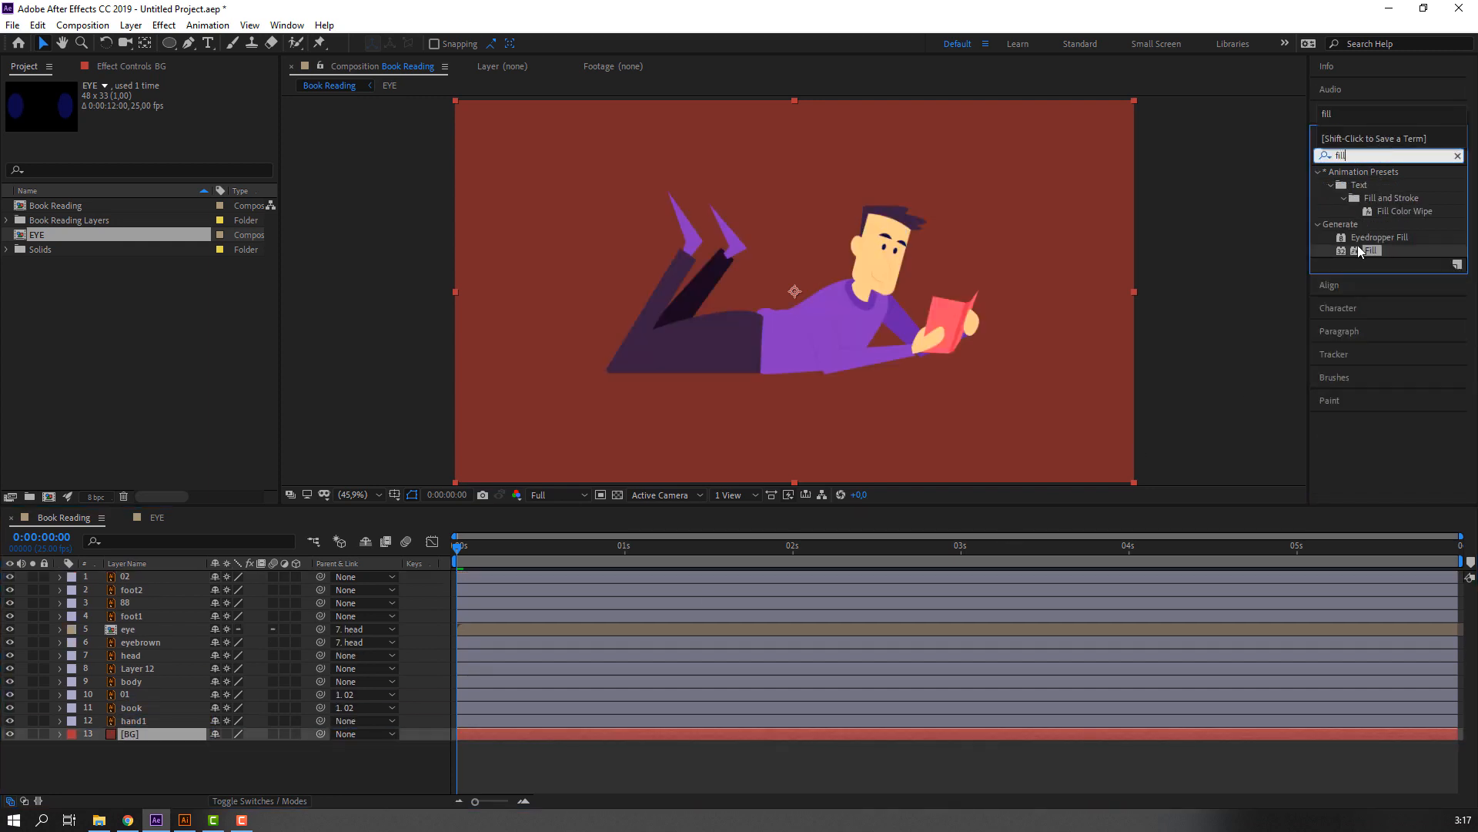
{"action": "left_click_drag", "start_coordinate": [1364, 251], "coordinate": [156, 739]}
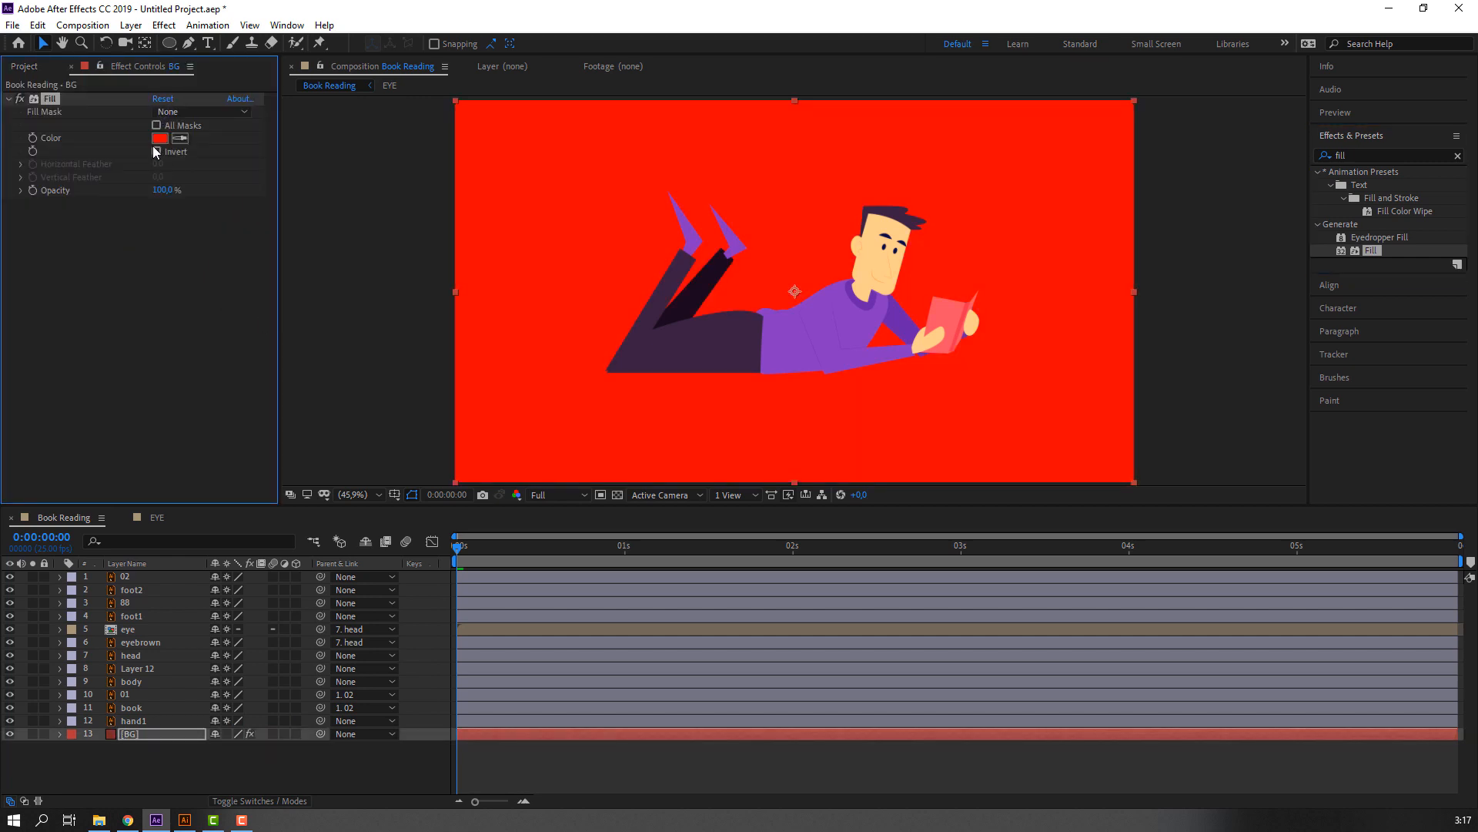
Set the BG layer's Fill color to greyish lavender ACA2C8.
{"action": "left_click", "coordinate": [159, 138]}
{"action": "left_click", "coordinate": [530, 602]}
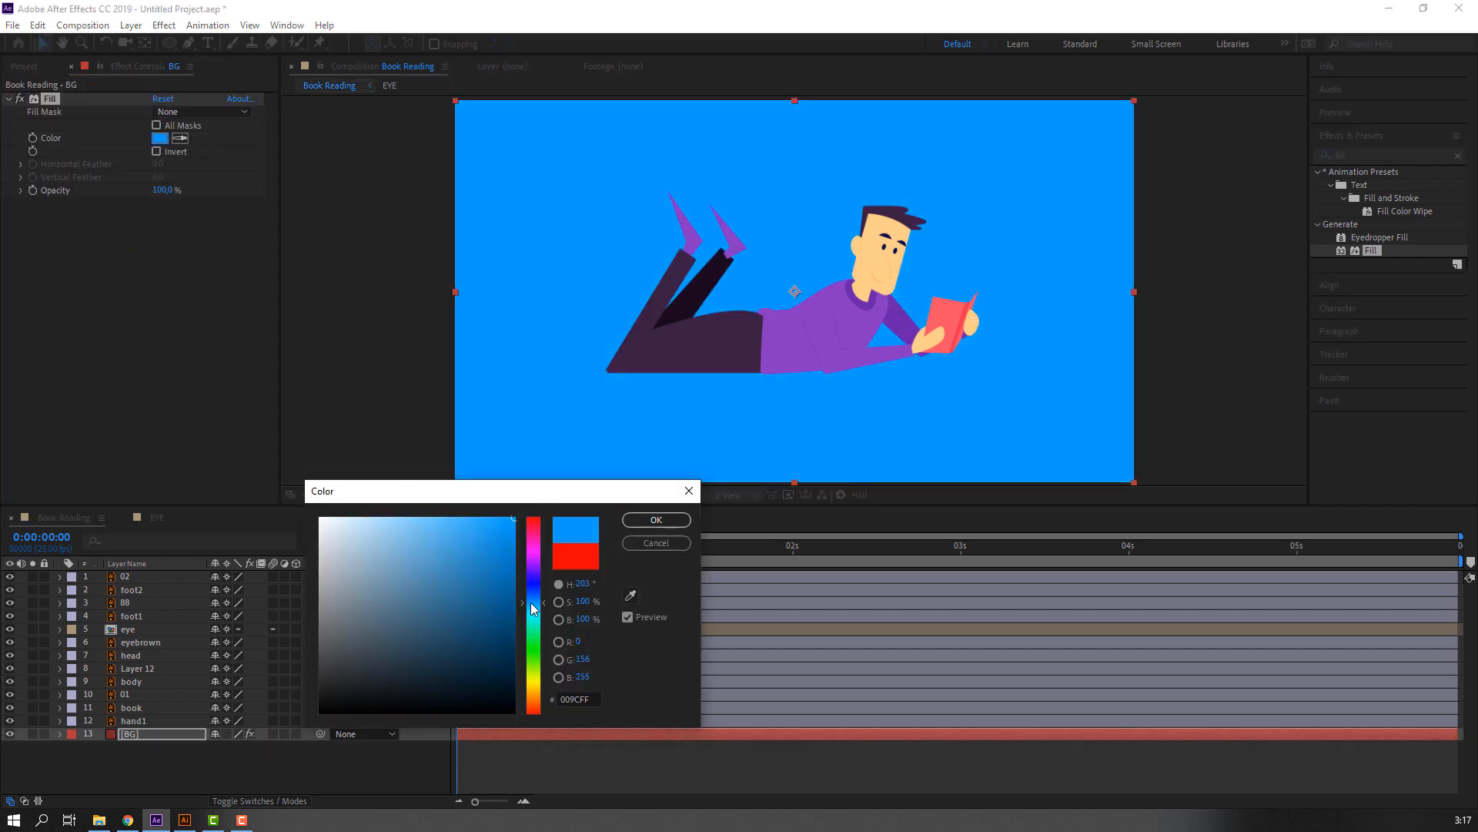
{"action": "mouse_move", "coordinate": [404, 557]}
{"action": "left_mouse_down"}
{"action": "mouse_move", "coordinate": [324, 517]}
{"action": "mouse_move", "coordinate": [392, 519]}
{"action": "mouse_move", "coordinate": [340, 563]}
{"action": "mouse_move", "coordinate": [355, 572]}
{"action": "mouse_move", "coordinate": [414, 564]}
{"action": "mouse_move", "coordinate": [393, 552]}
{"action": "left_mouse_up"}
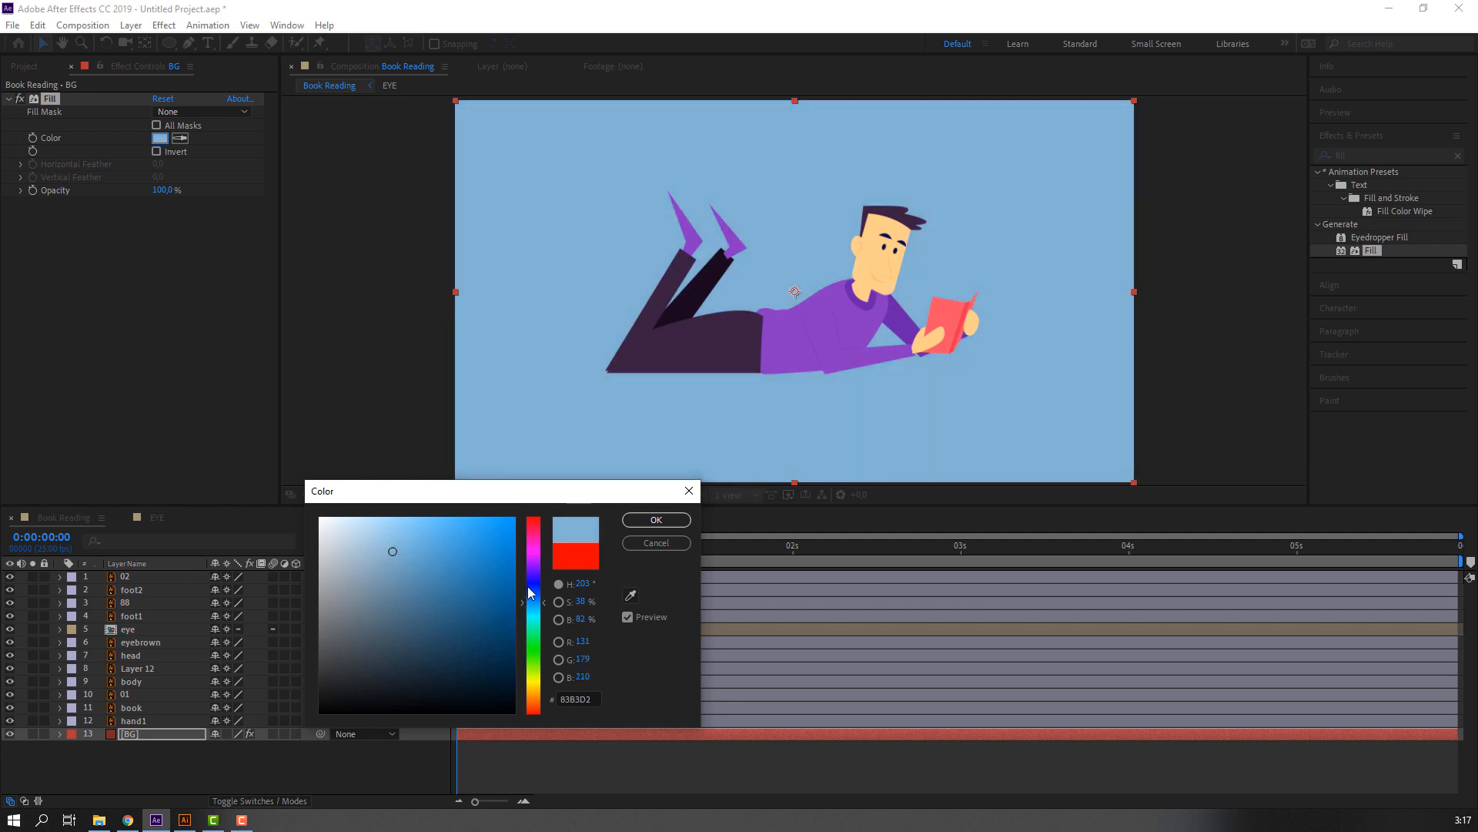
{"action": "left_click_drag", "start_coordinate": [529, 593], "coordinate": [529, 574]}
{"action": "left_click_drag", "start_coordinate": [389, 544], "coordinate": [359, 550]}
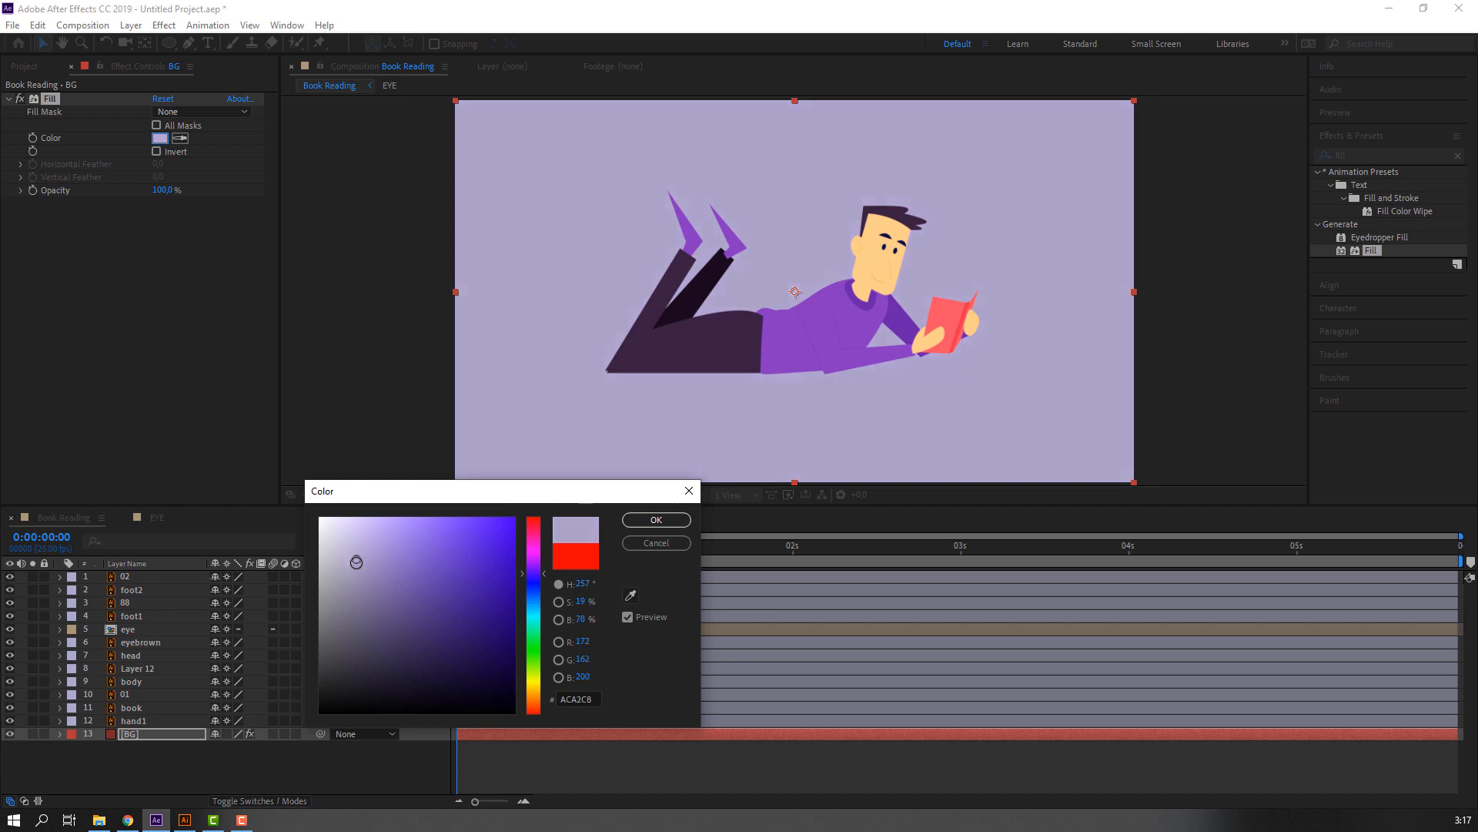
{"action": "left_click", "coordinate": [624, 522]}
Set the BG layer's Fill color to light lavender D3C1FF.
{"action": "scroll", "coordinate": [478, 404], "scroll_direction": "down", "scroll_amount": 2}
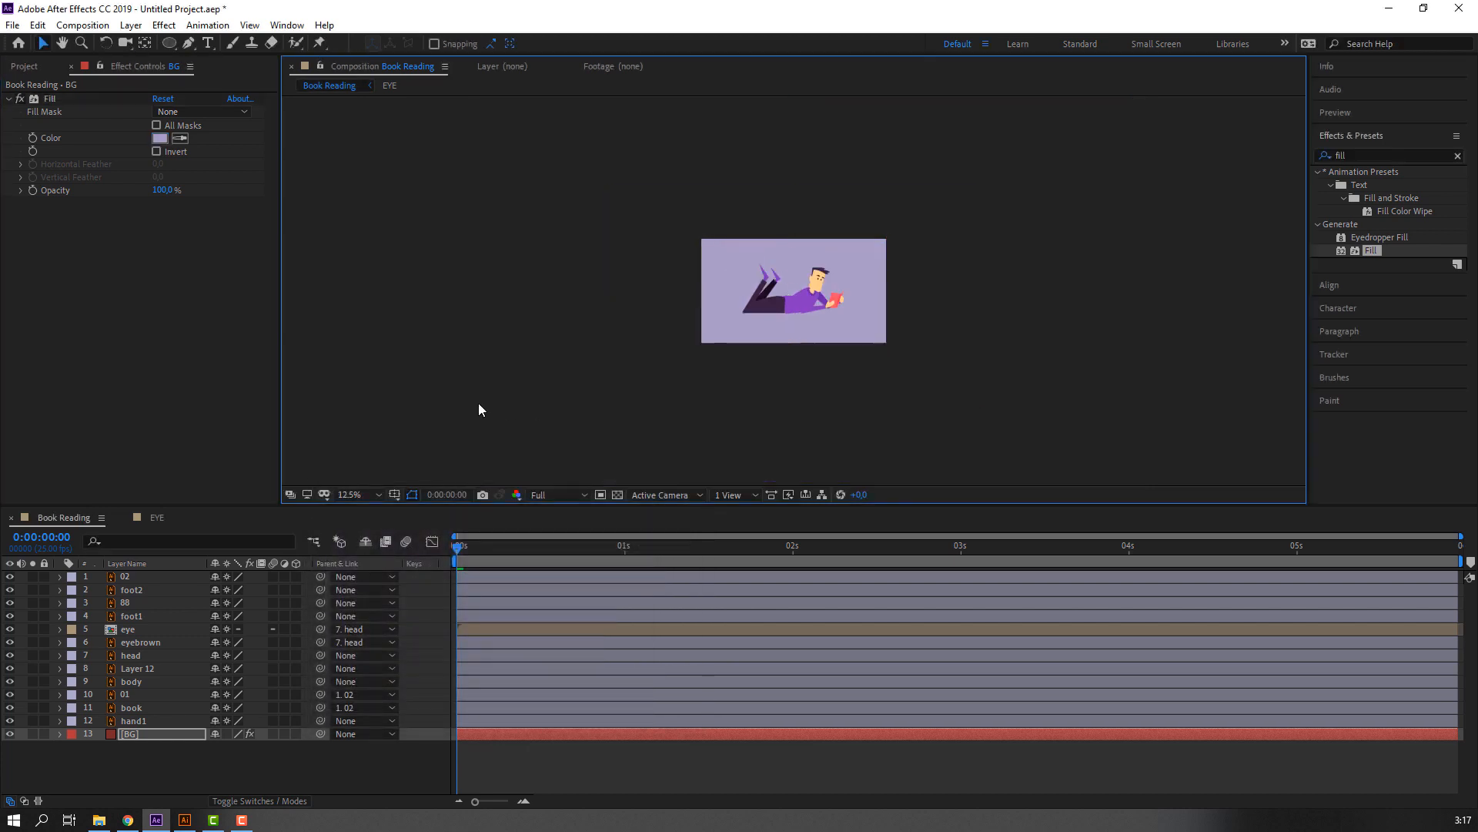
{"action": "scroll", "coordinate": [483, 405], "scroll_direction": "up", "scroll_amount": 1}
{"action": "key", "text": "period"}
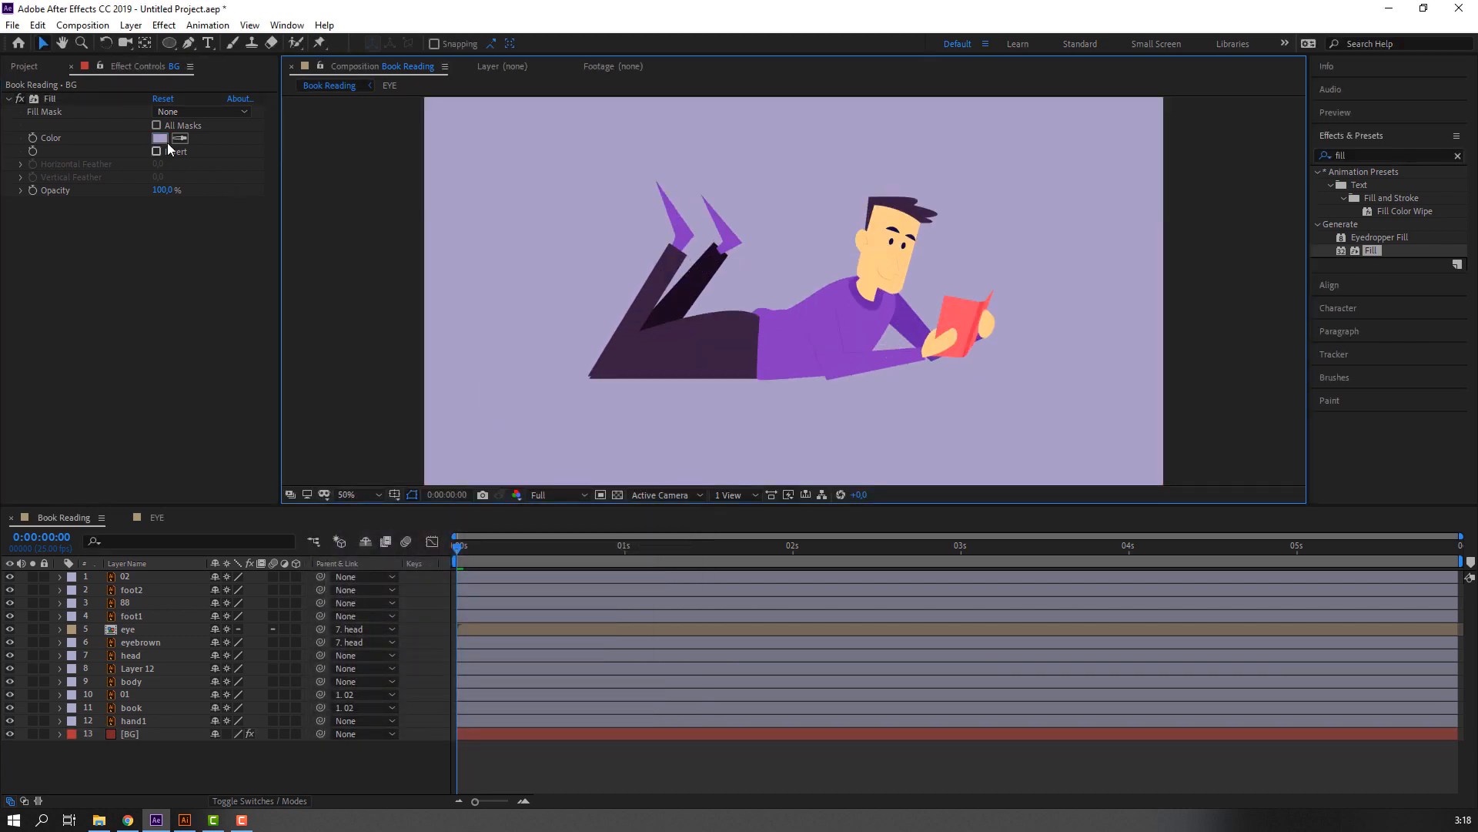
{"action": "left_click", "coordinate": [160, 138]}
{"action": "left_click", "coordinate": [403, 596]}
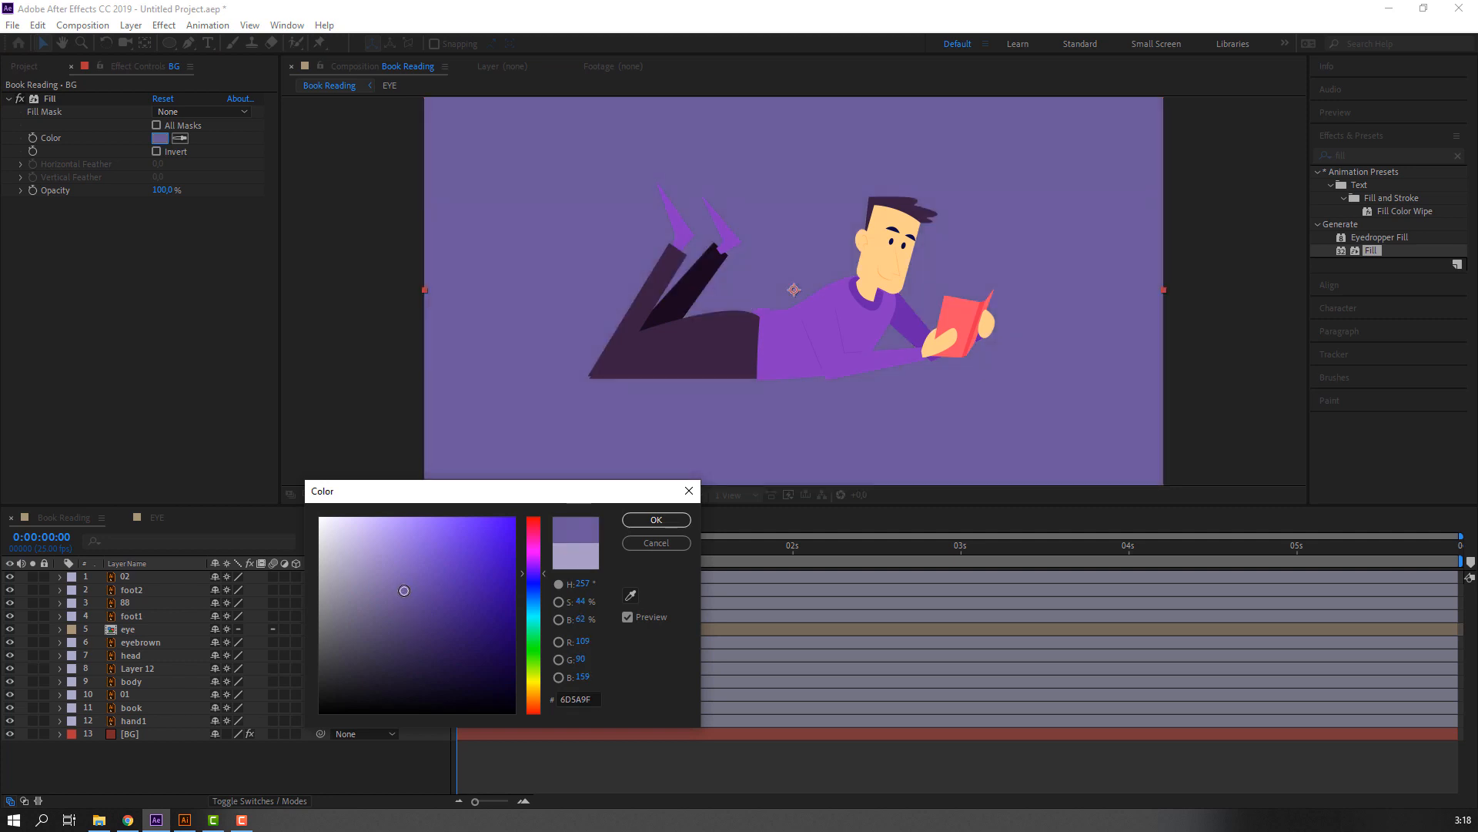
{"action": "mouse_move", "coordinate": [404, 591]}
{"action": "left_mouse_down"}
{"action": "mouse_move", "coordinate": [322, 555]}
{"action": "mouse_move", "coordinate": [384, 520]}
{"action": "mouse_move", "coordinate": [304, 517]}
{"action": "mouse_move", "coordinate": [266, 546]}
{"action": "mouse_move", "coordinate": [329, 499]}
{"action": "mouse_move", "coordinate": [369, 500]}
{"action": "left_mouse_up"}
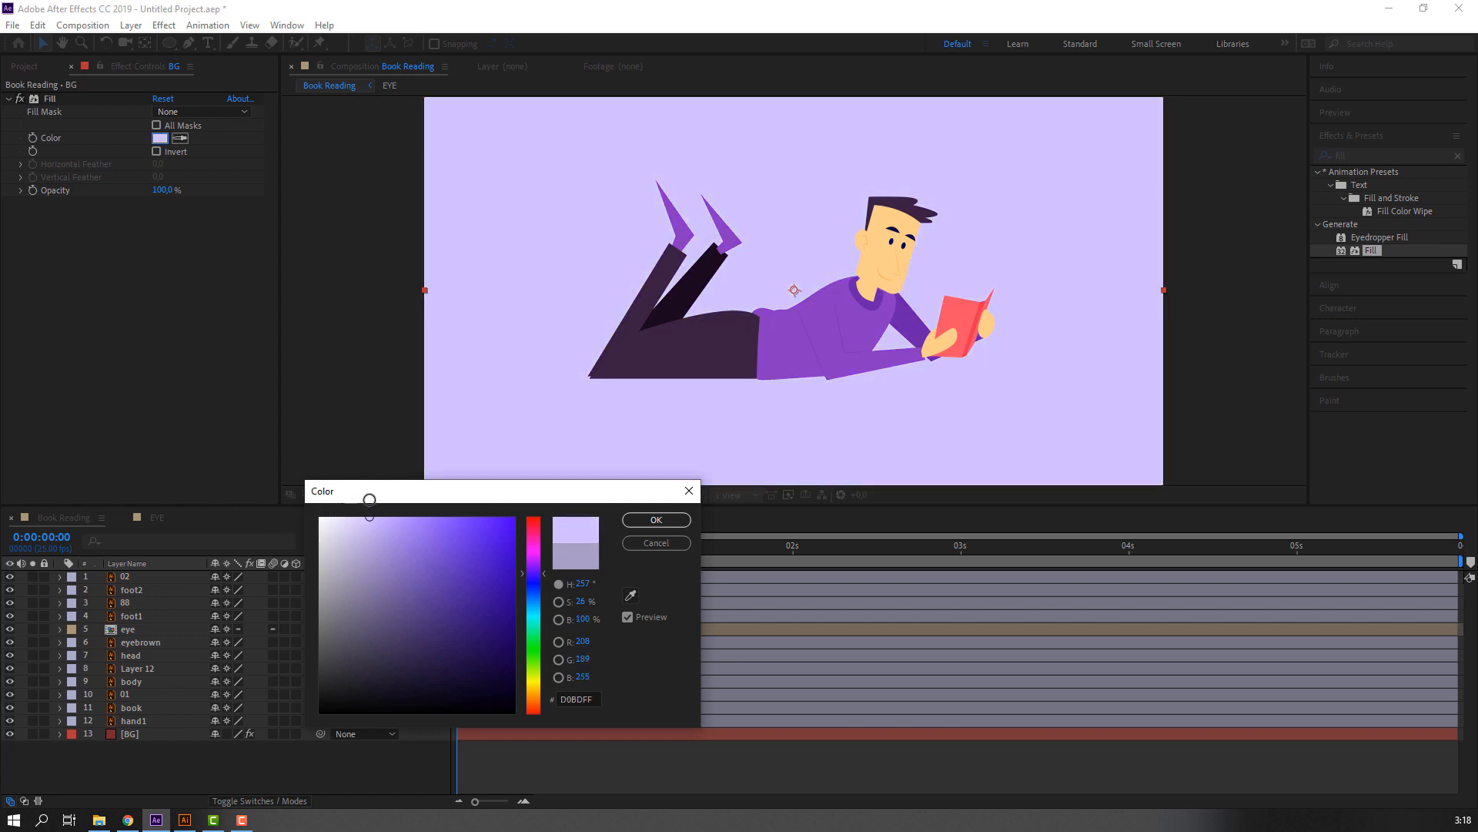
{"action": "left_click", "coordinate": [656, 520]}
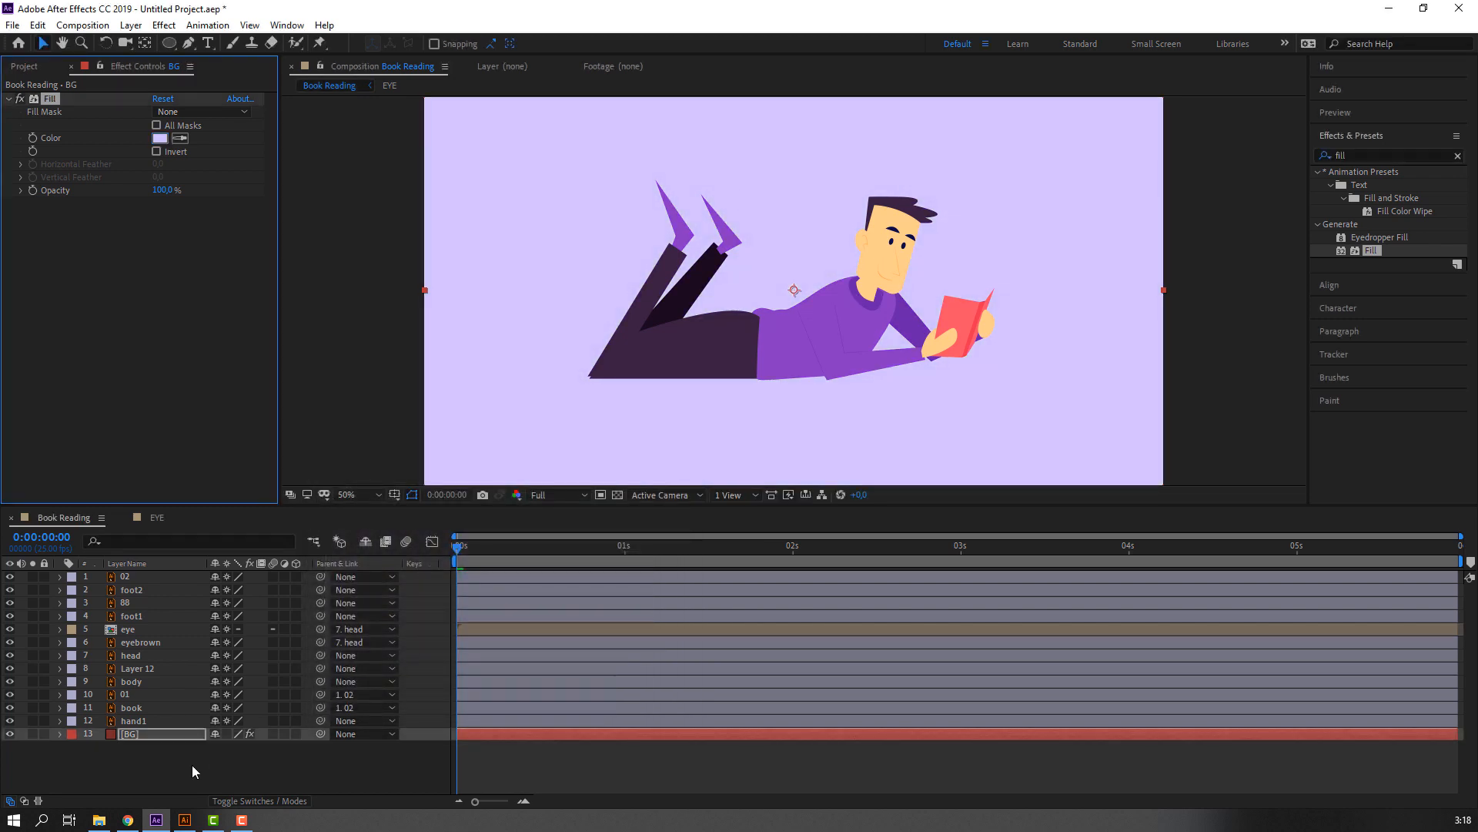
Draw a wide, flat ellipse beneath the lying character, spanning from the knees to the book.
{"action": "left_click", "coordinate": [169, 44]}
{"action": "key", "text": "comma"}
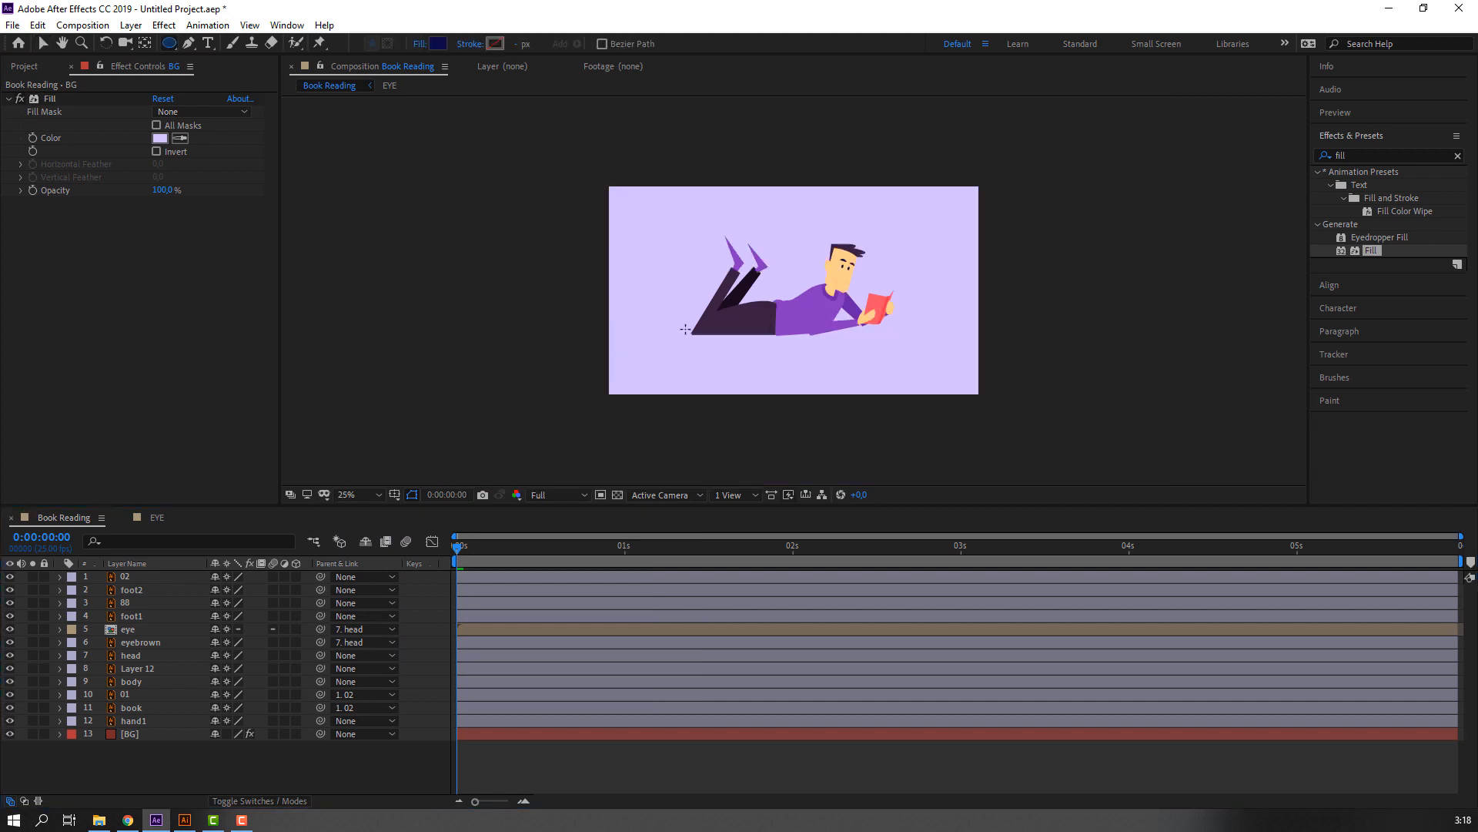
{"action": "left_click_drag", "start_coordinate": [692, 328], "coordinate": [888, 346]}
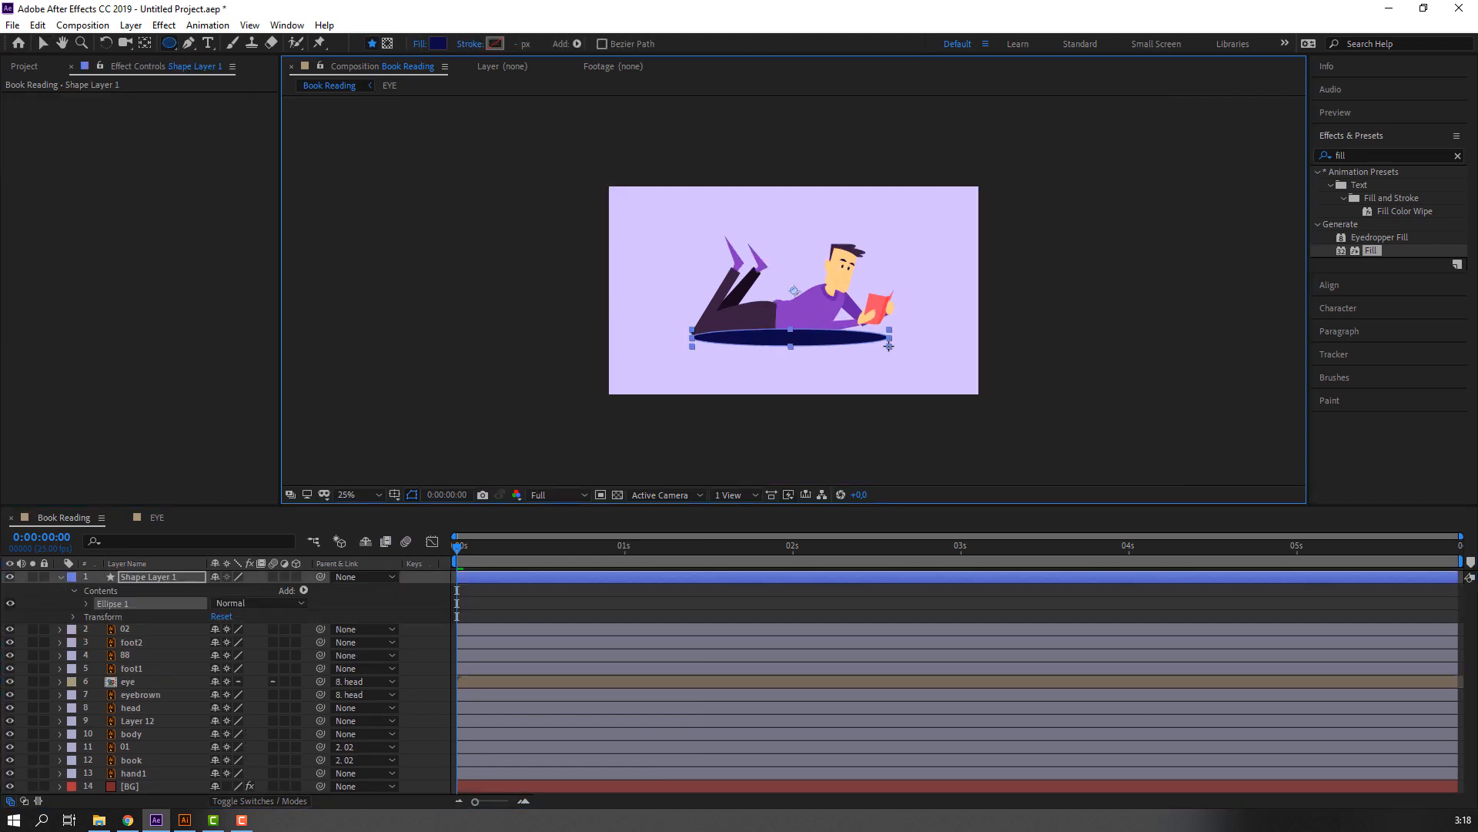
{"action": "left_click", "coordinate": [44, 44]}
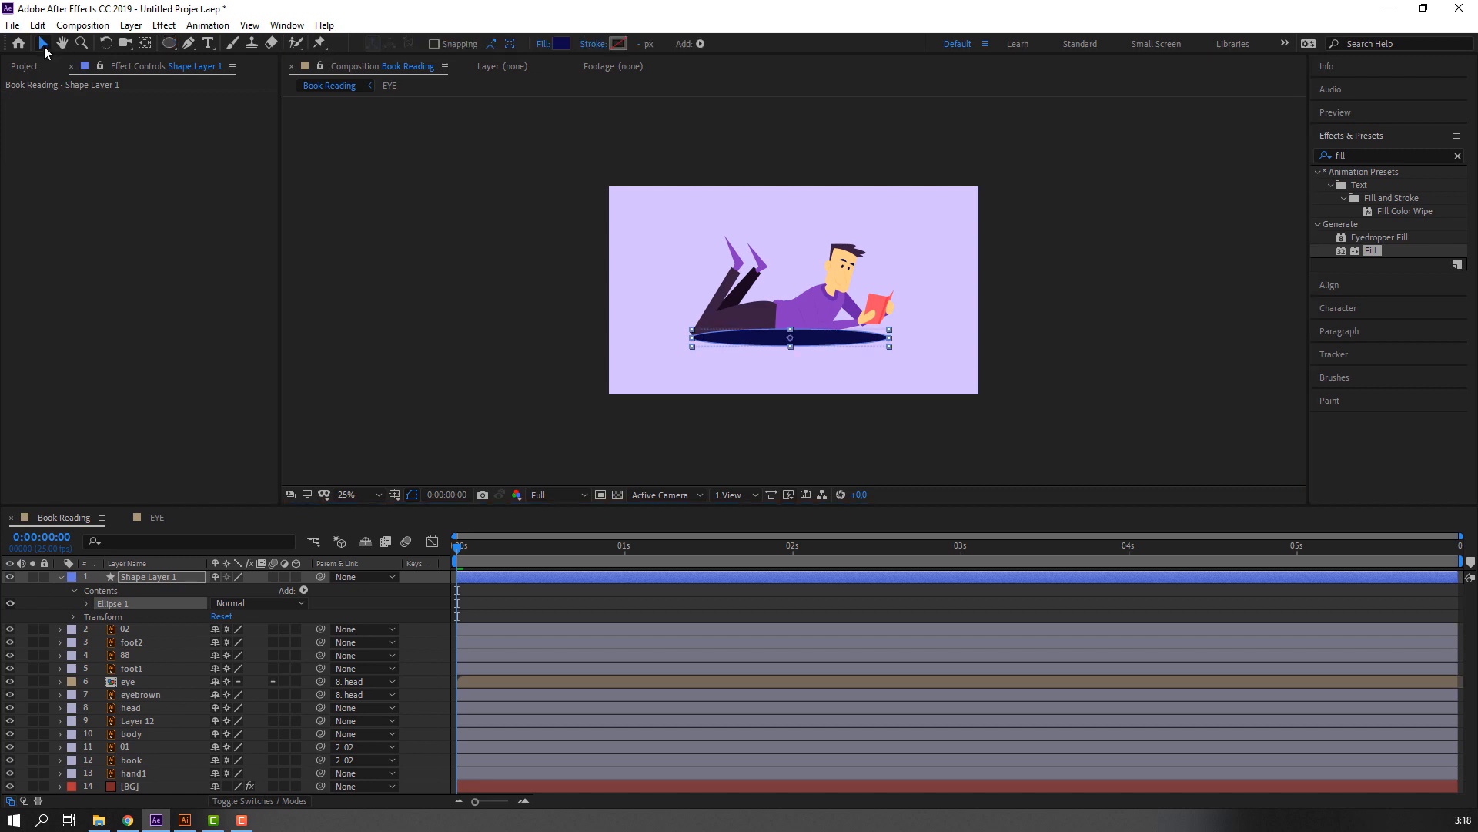
Sample the background color for the ellipse's fill and darken it to purple A588EC.
{"action": "left_click", "coordinate": [560, 43]}
{"action": "left_click", "coordinate": [630, 595]}
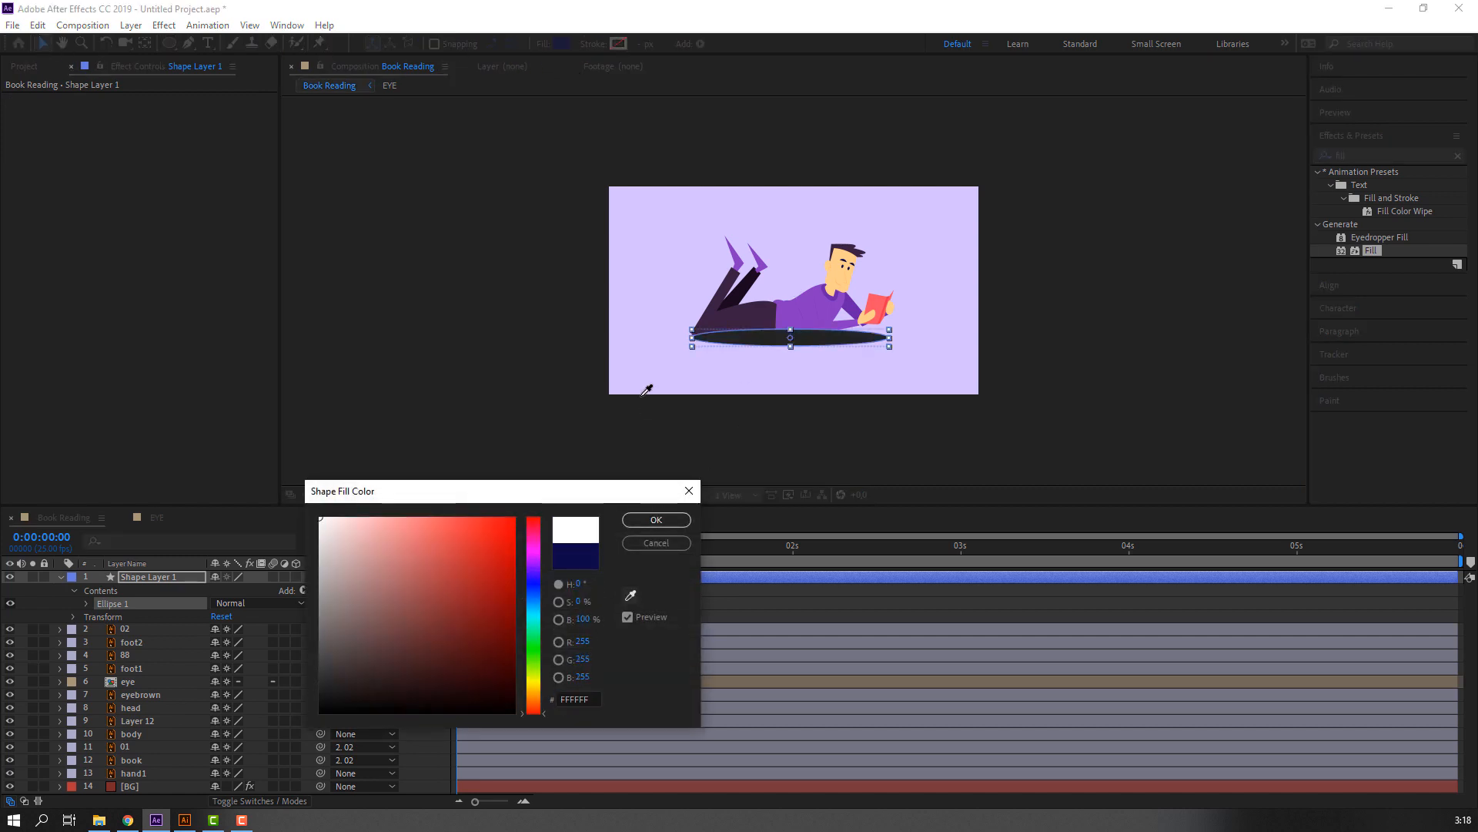
{"action": "left_click", "coordinate": [628, 358]}
{"action": "left_click_drag", "start_coordinate": [389, 528], "coordinate": [402, 532]}
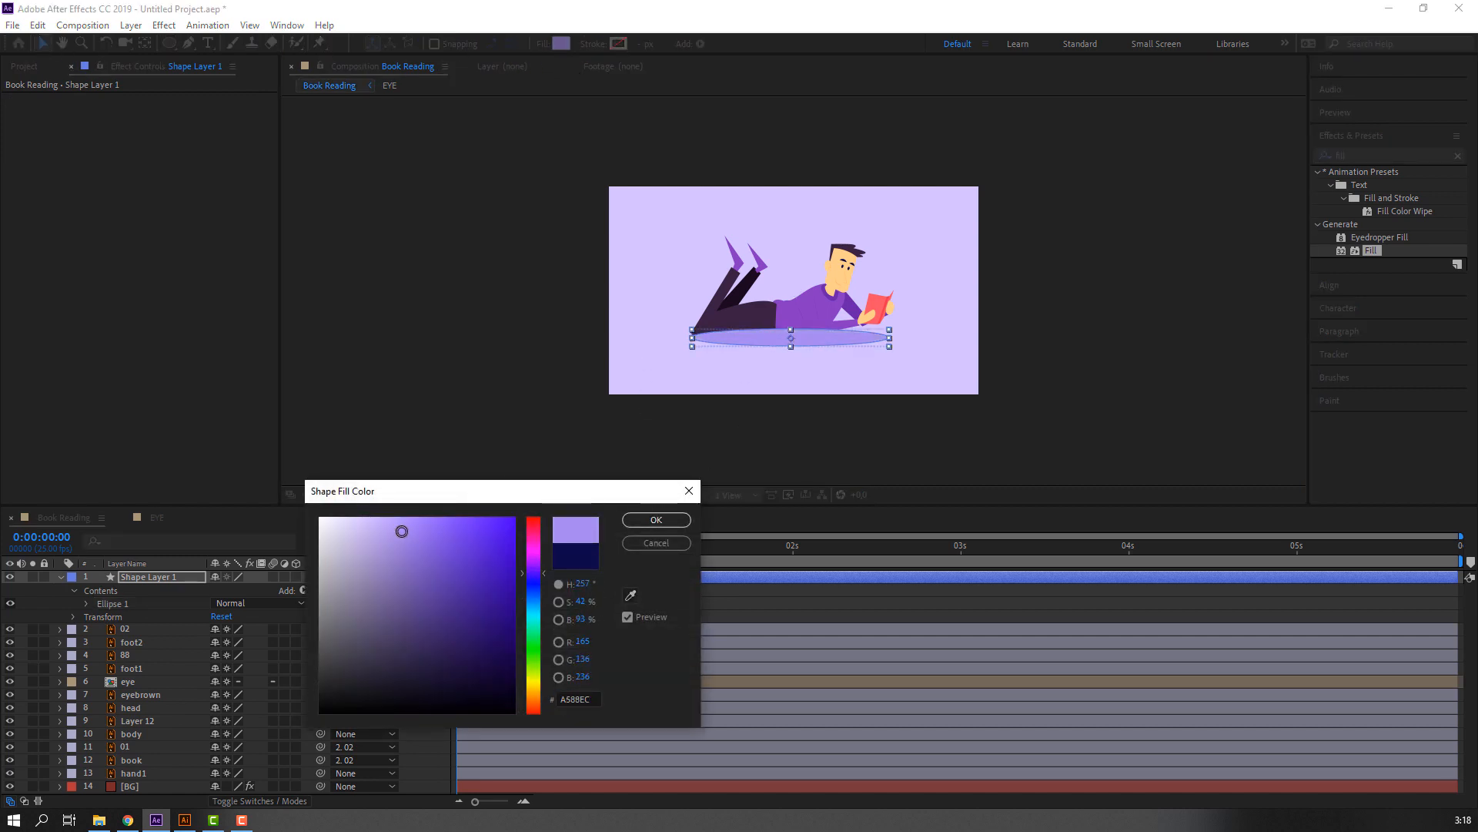
{"action": "left_click", "coordinate": [675, 522]}
Collapse the ellipse's shape layer and rename it Shadow.
{"action": "scroll", "coordinate": [797, 423], "scroll_direction": "up", "scroll_amount": 2}
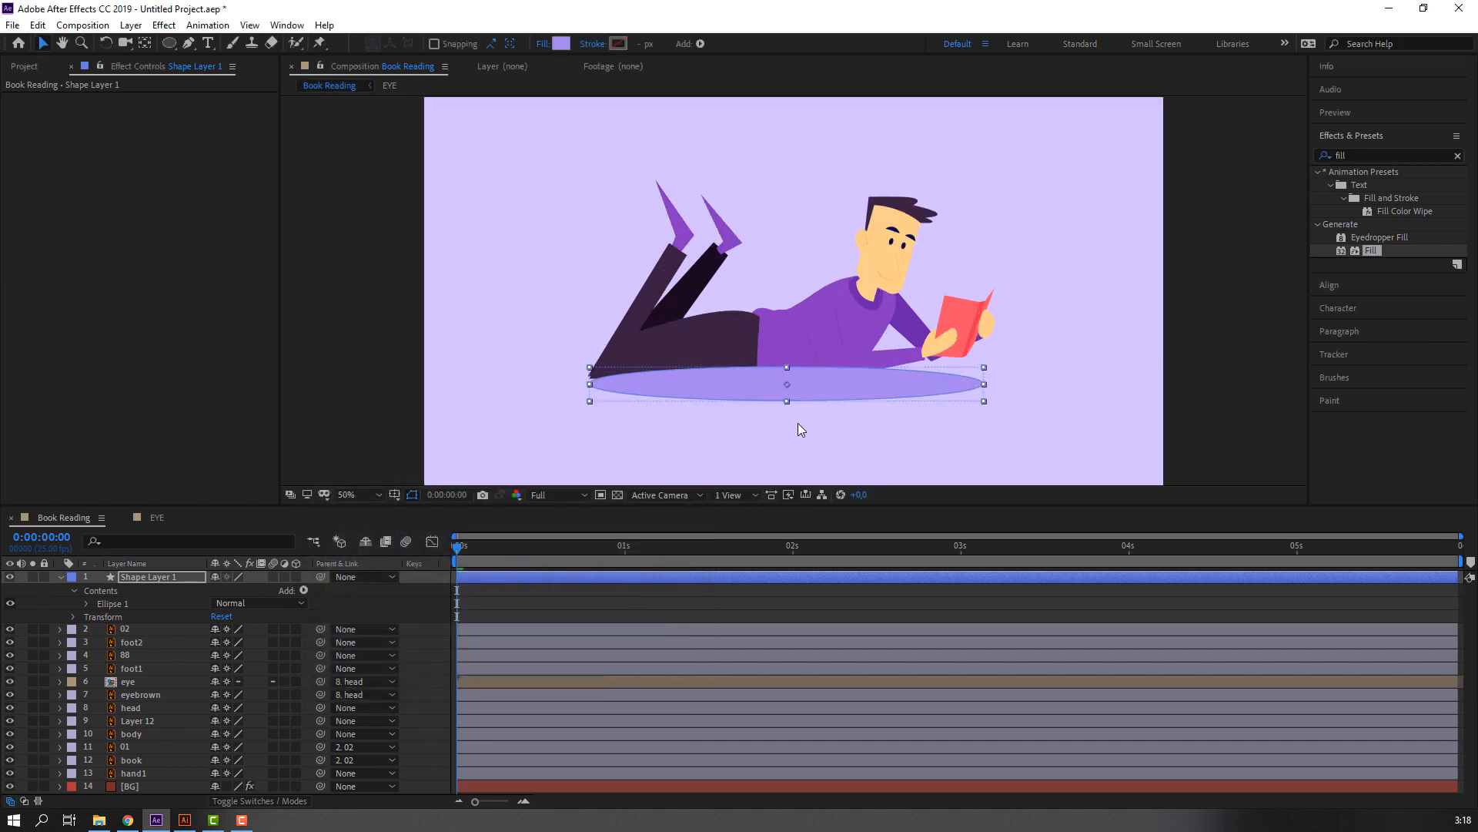
{"action": "left_click", "coordinate": [62, 577]}
{"action": "left_click", "coordinate": [155, 575]}
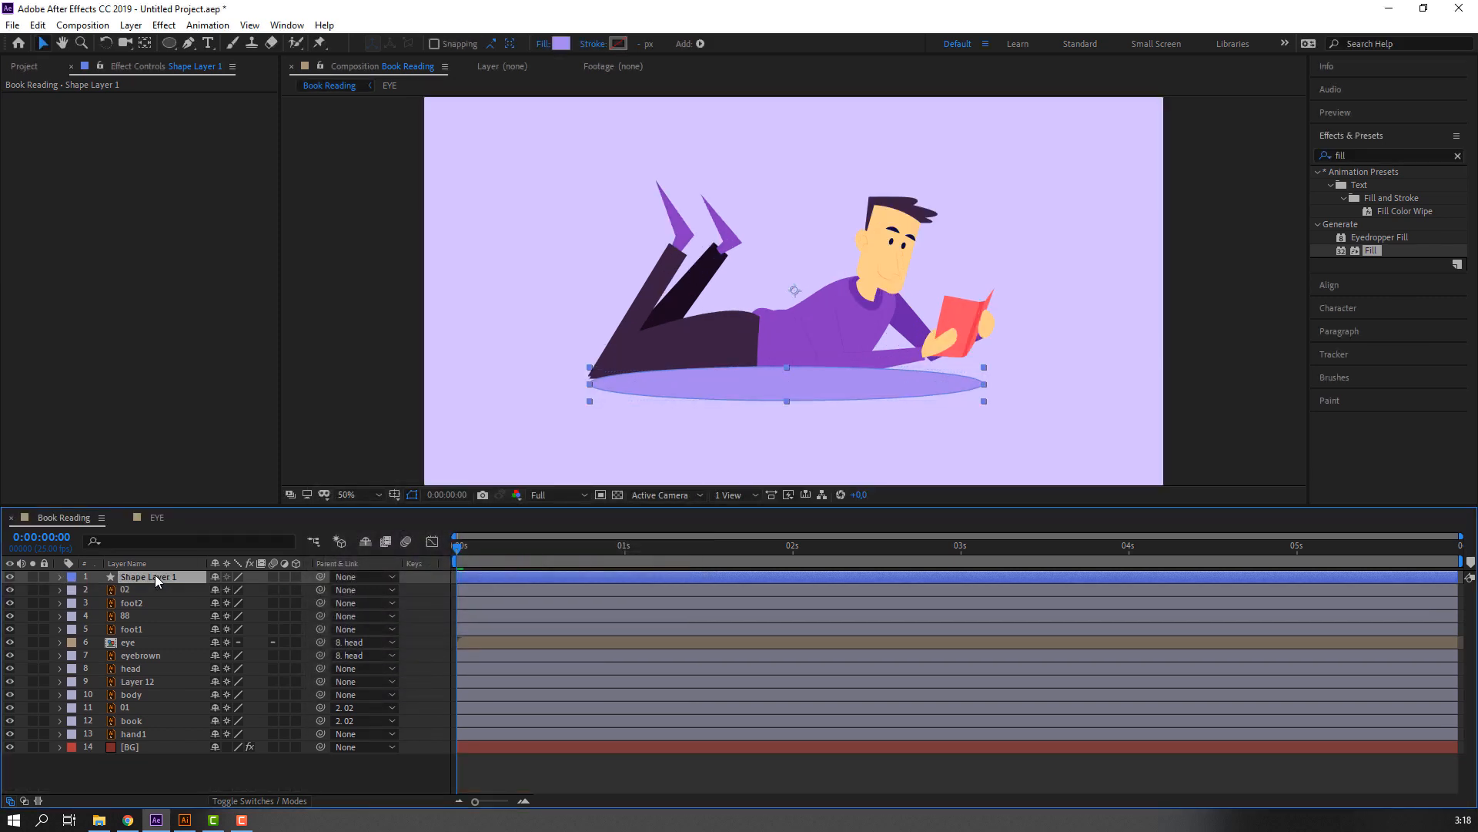
{"action": "key", "text": "Return"}
{"action": "type", "text": "Shadow"}
{"action": "key", "text": "Return"}
Place the Shadow layer directly above BG and nudge the ellipse slightly up under the body.
{"action": "left_click_drag", "start_coordinate": [154, 574], "coordinate": [140, 744]}
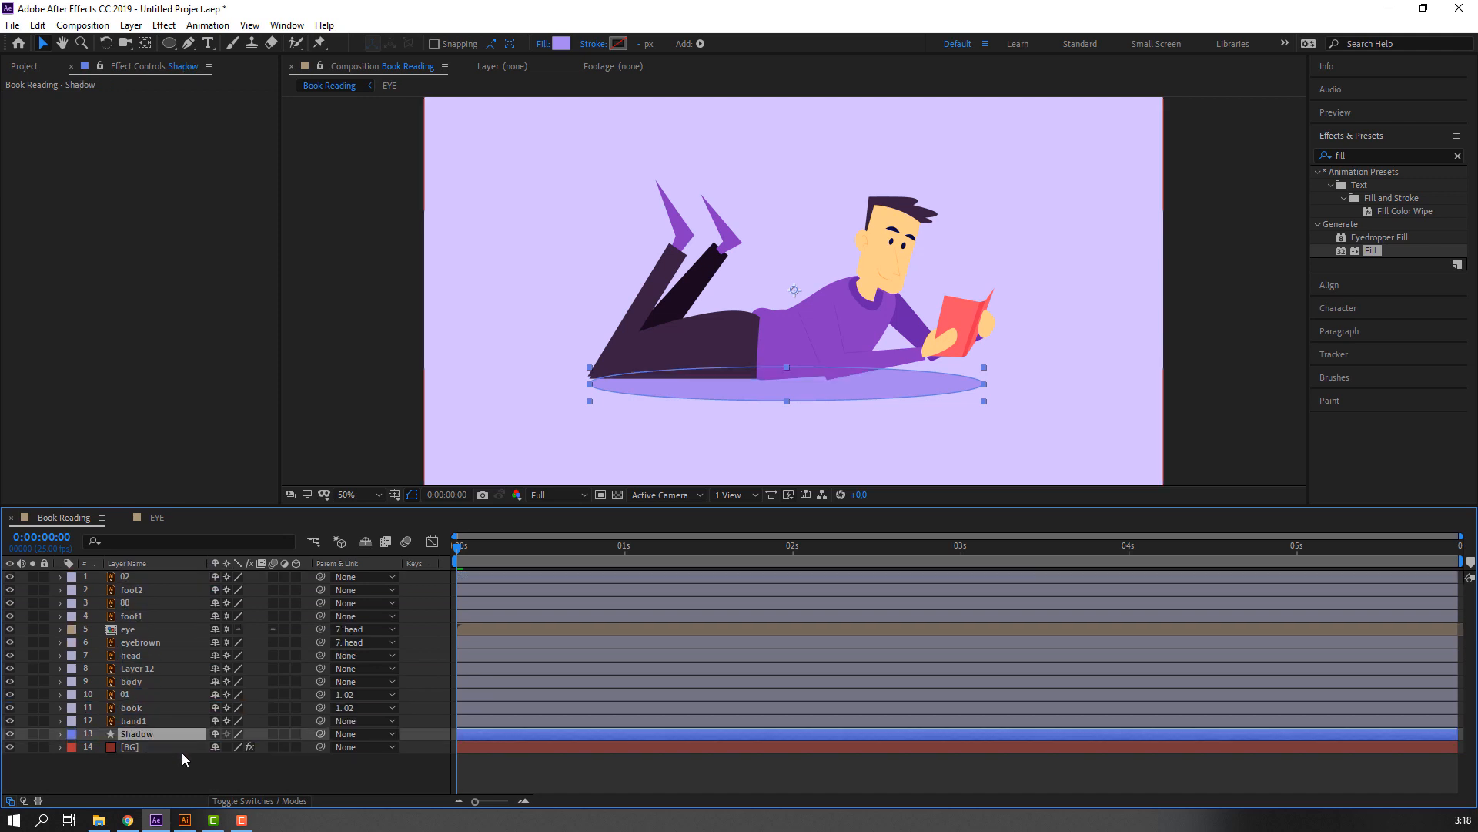
{"action": "left_click_drag", "start_coordinate": [848, 398], "coordinate": [845, 392]}
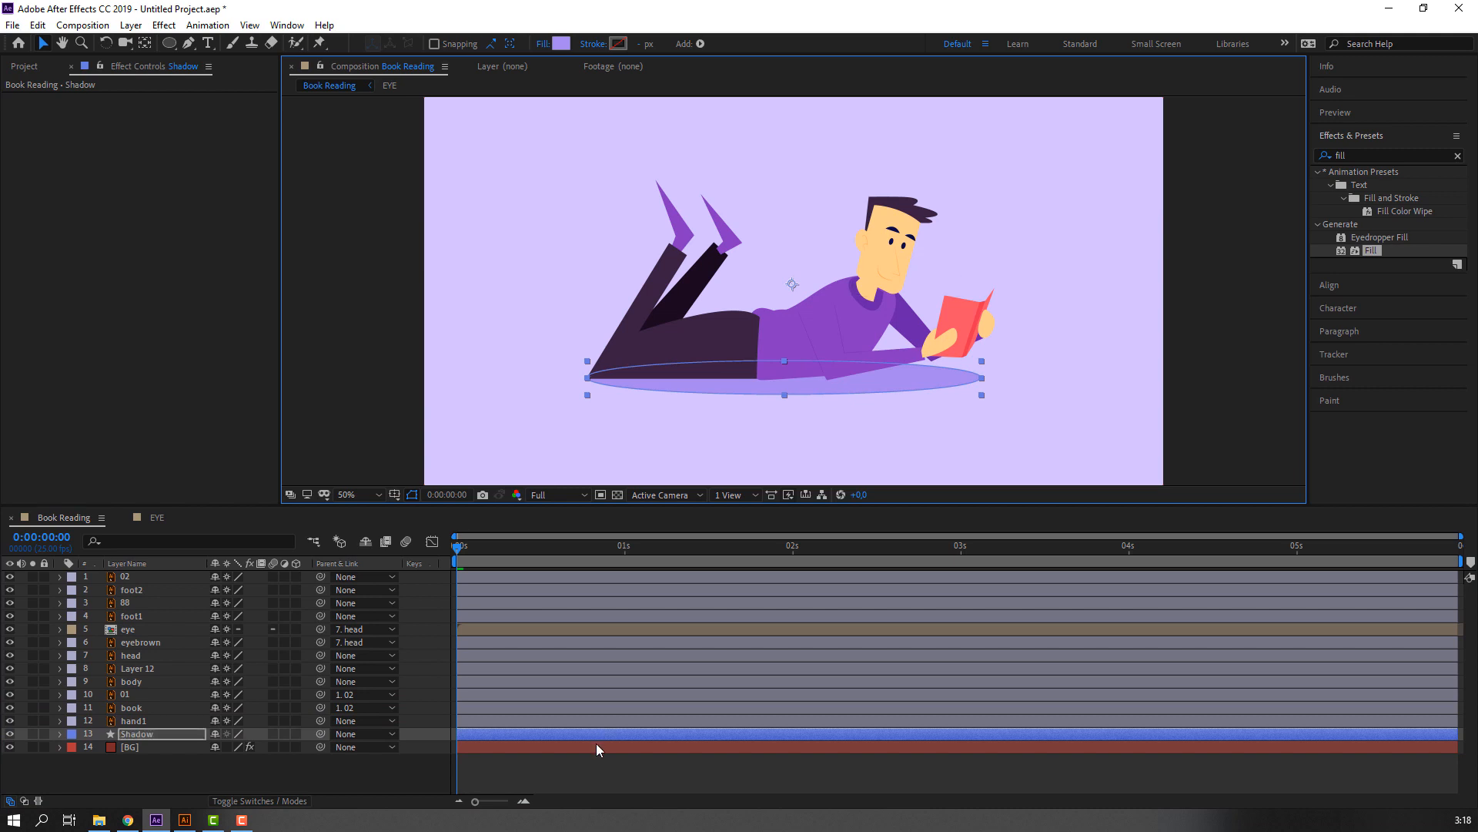
{"action": "left_click", "coordinate": [418, 354]}
Preview the finished animation with its background and shadow, checking it at 25% and 50% magnification.
{"action": "key", "text": "comma"}
{"action": "key", "text": "period"}
{"action": "key", "text": "space"}
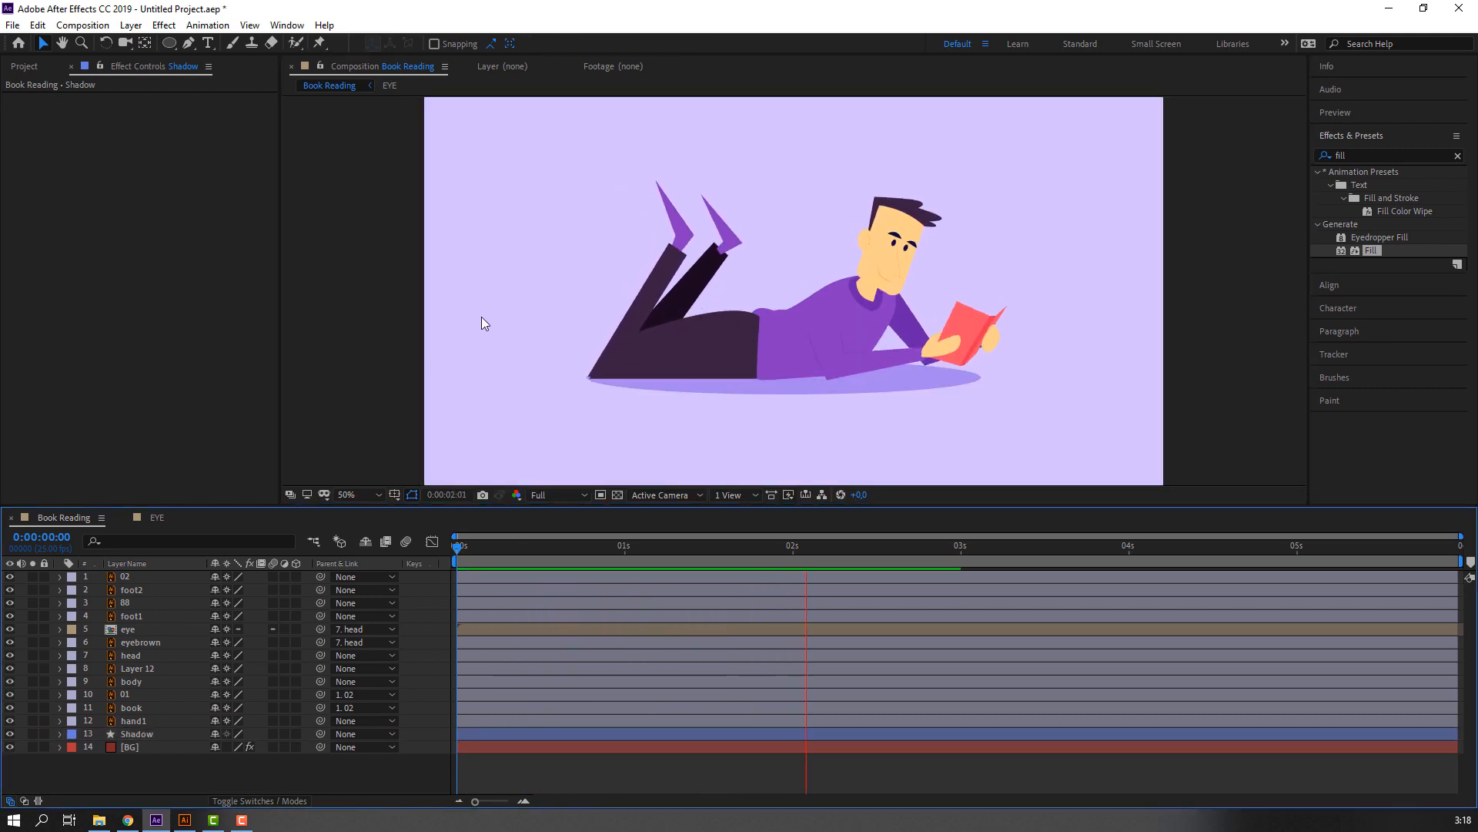
{"action": "key", "text": "comma"}
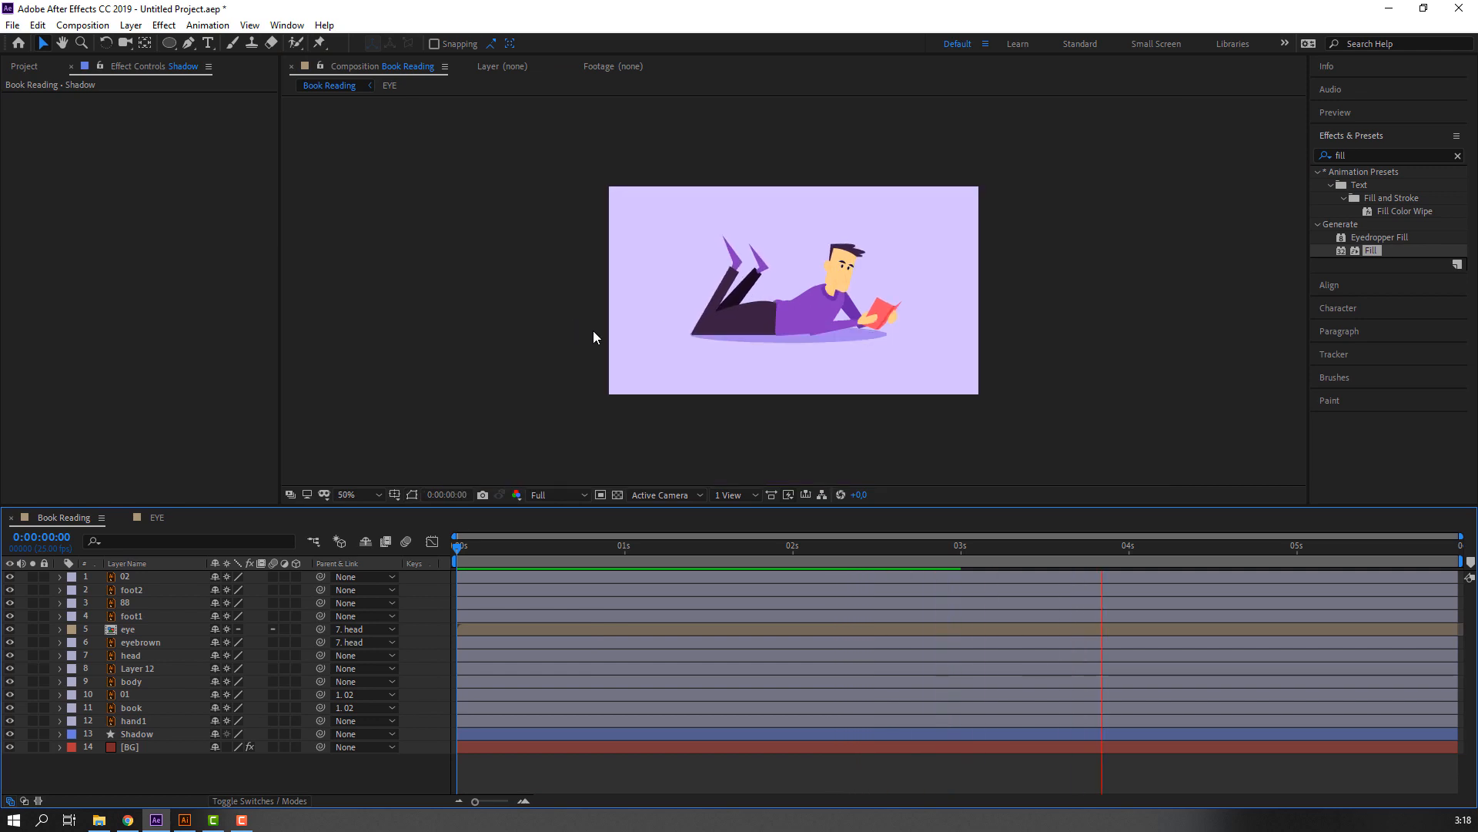
{"action": "key", "text": "period"}
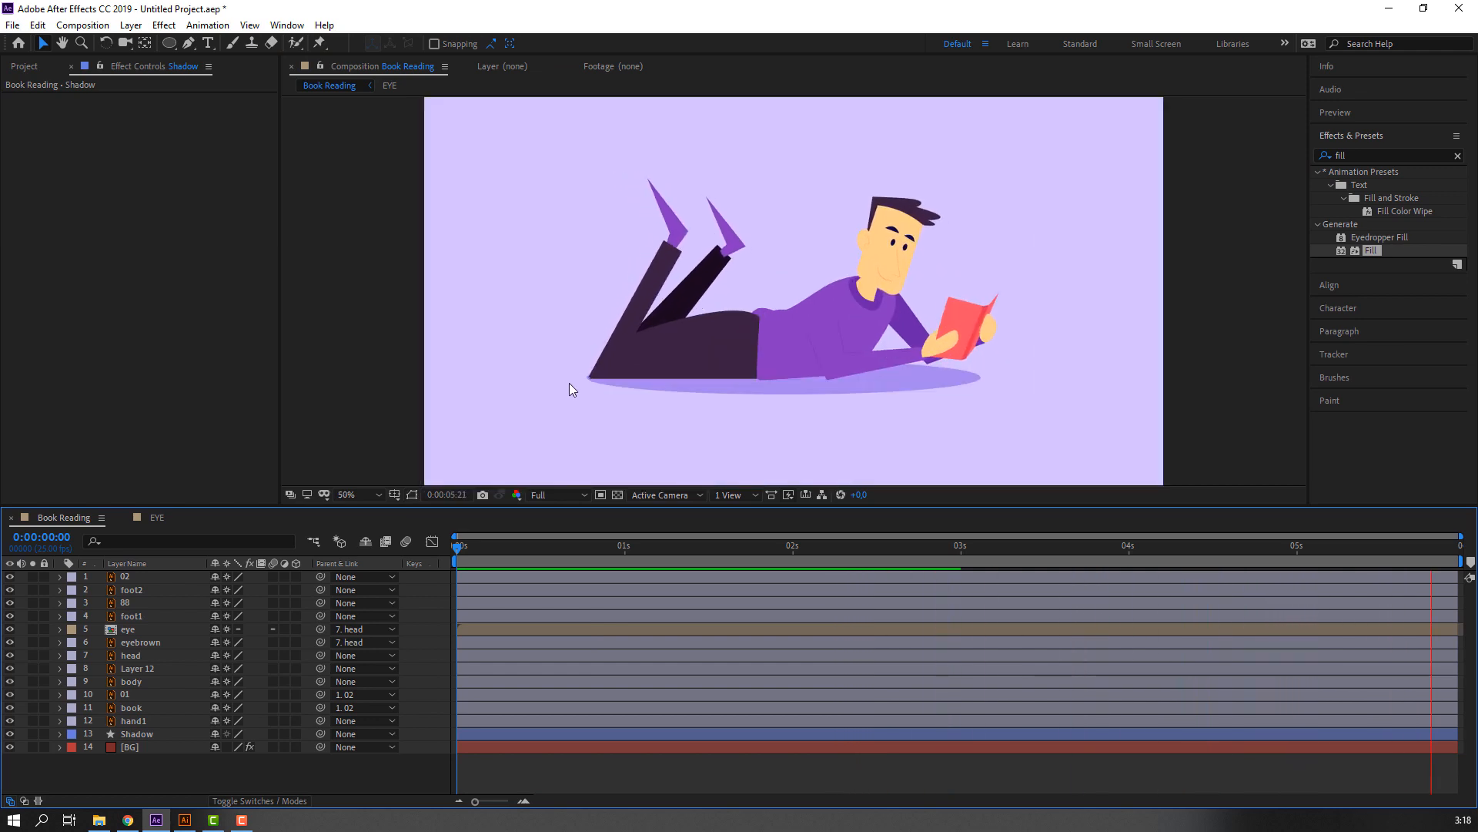
{"action": "left_click", "coordinate": [652, 556]}
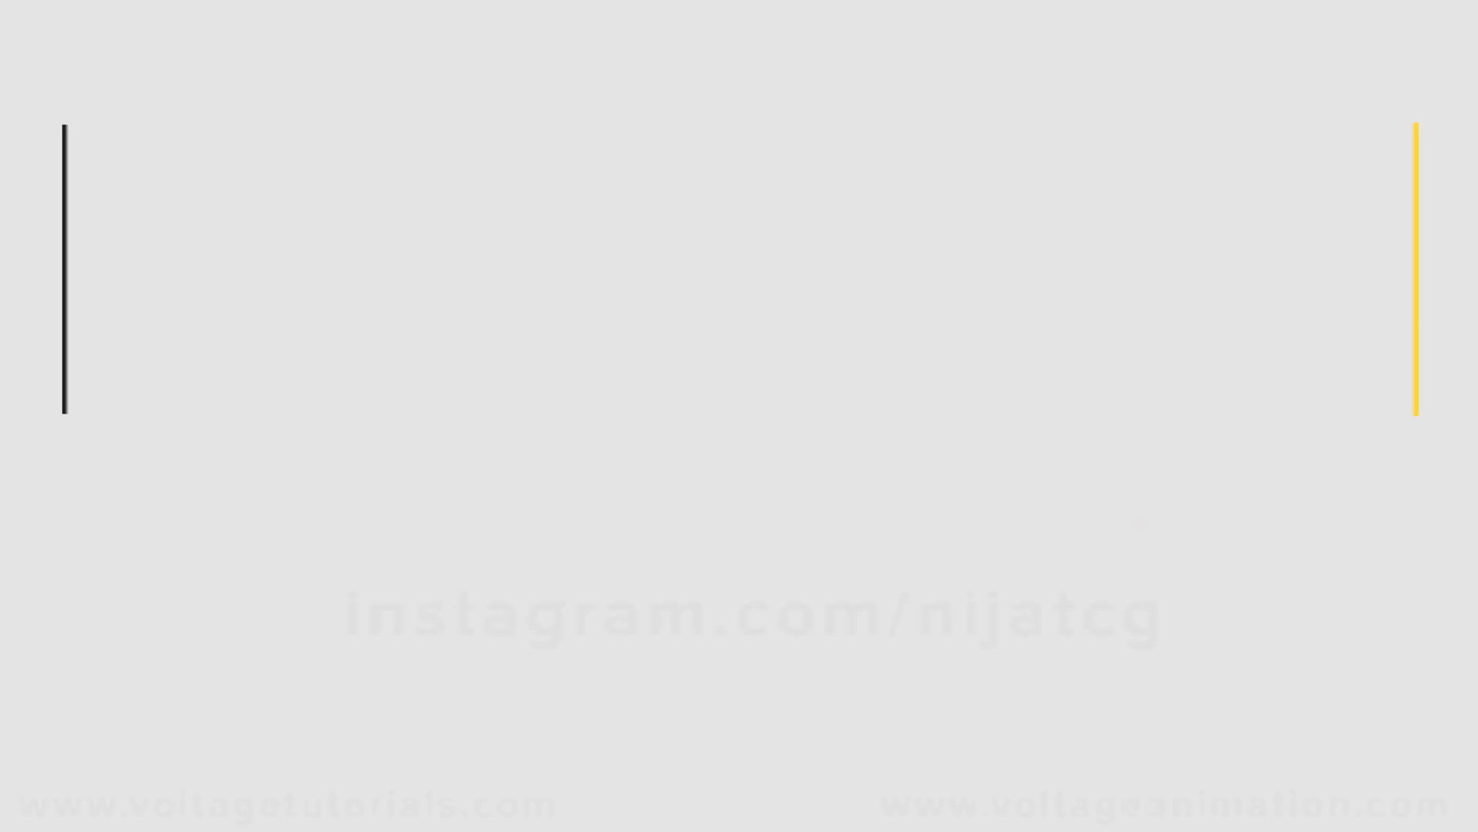